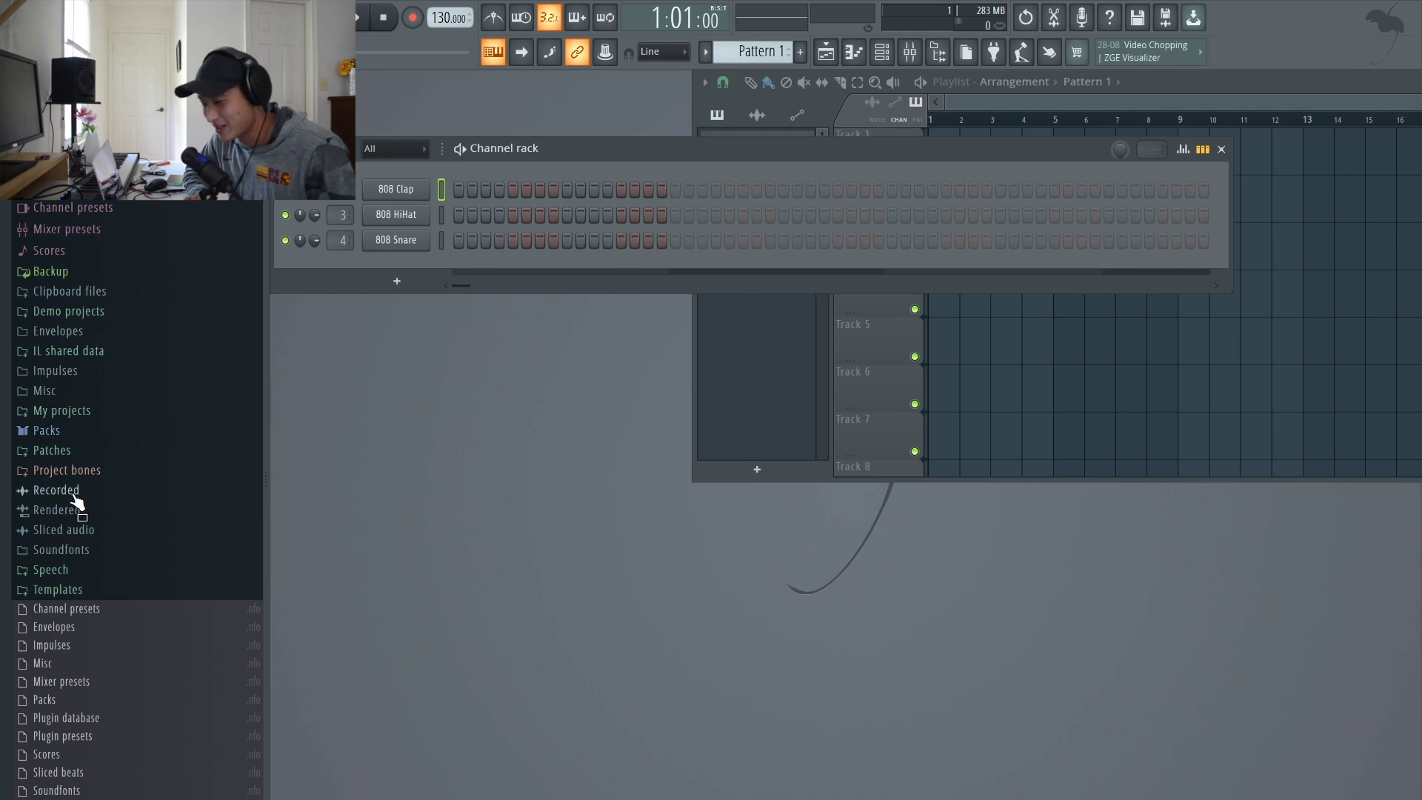
Browse Patches > Melodies > GUITARS to the GODLIKE LOOPS - RIPBOI GUITARS pack and audition RipBoi Guitar 2 - 119 bpm WET
{"action": "left_click", "coordinate": [65, 451]}
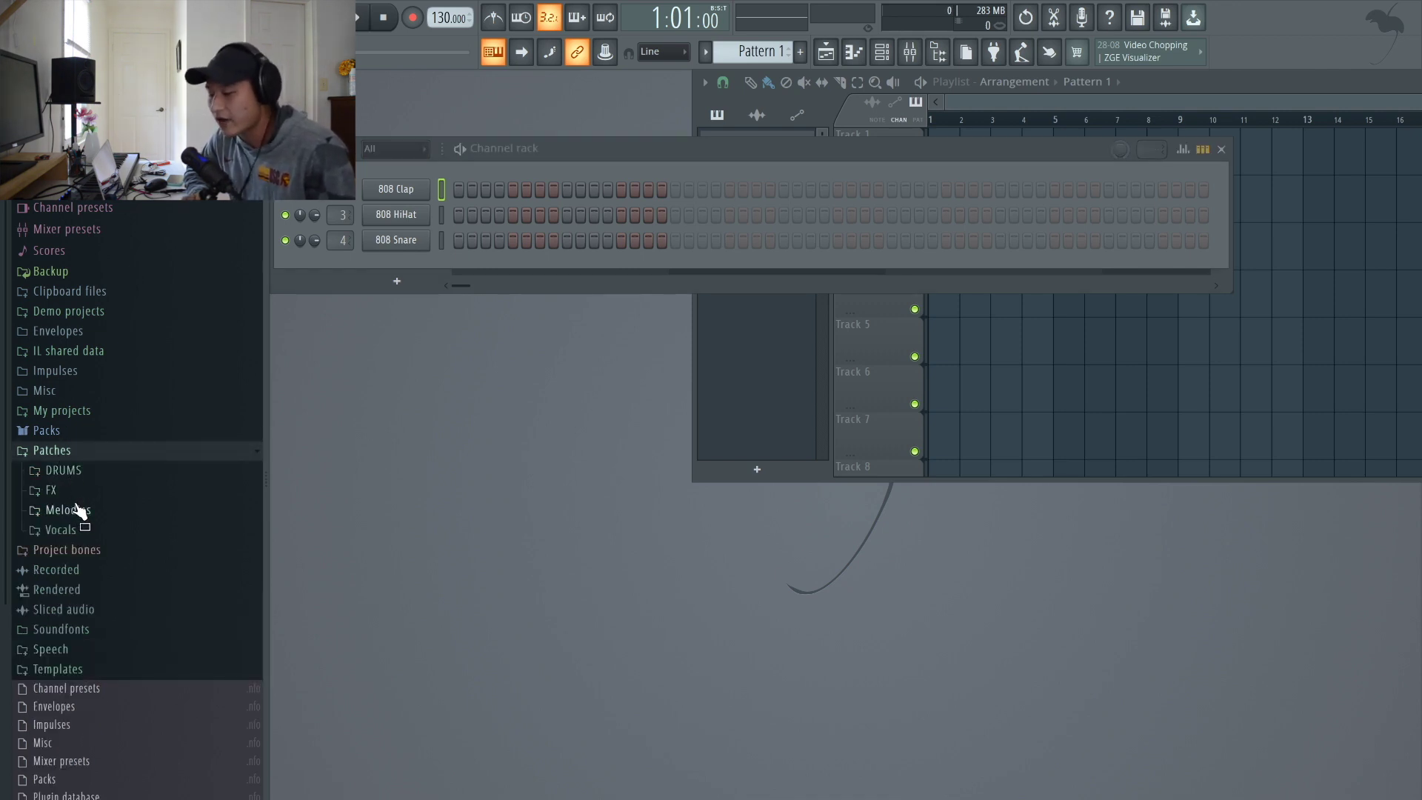
{"action": "left_click", "coordinate": [78, 510]}
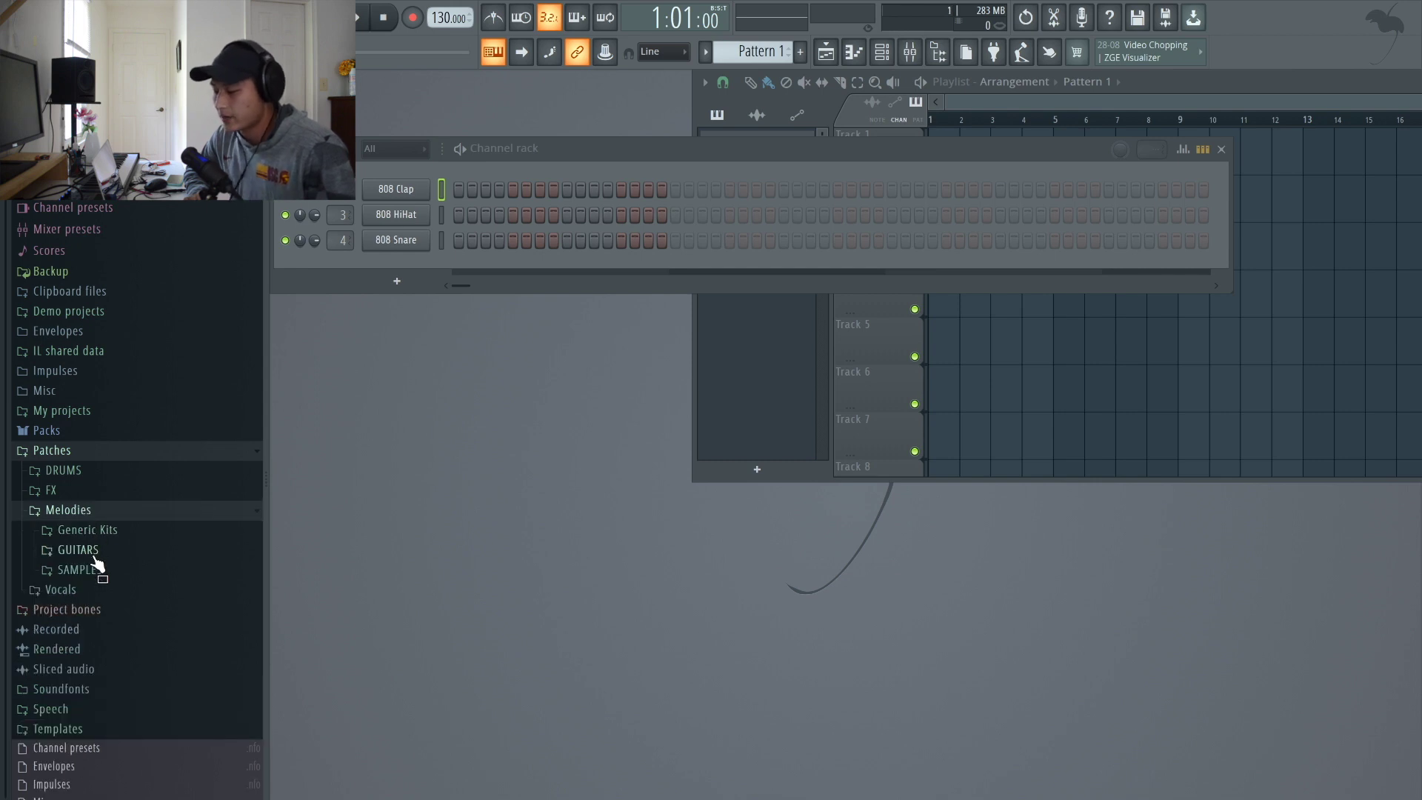
{"action": "left_click", "coordinate": [87, 575]}
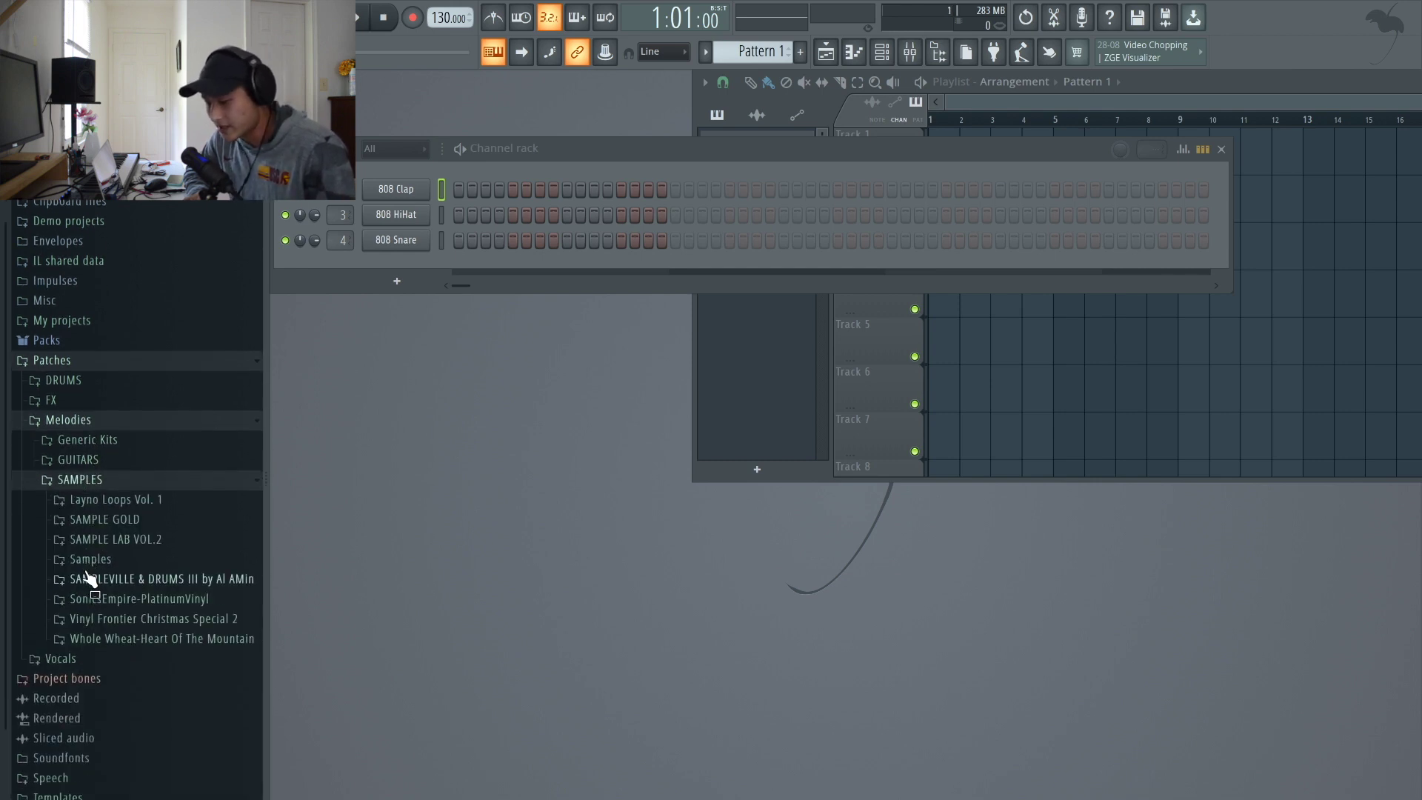
{"action": "left_click", "coordinate": [86, 485]}
{"action": "left_click", "coordinate": [86, 482]}
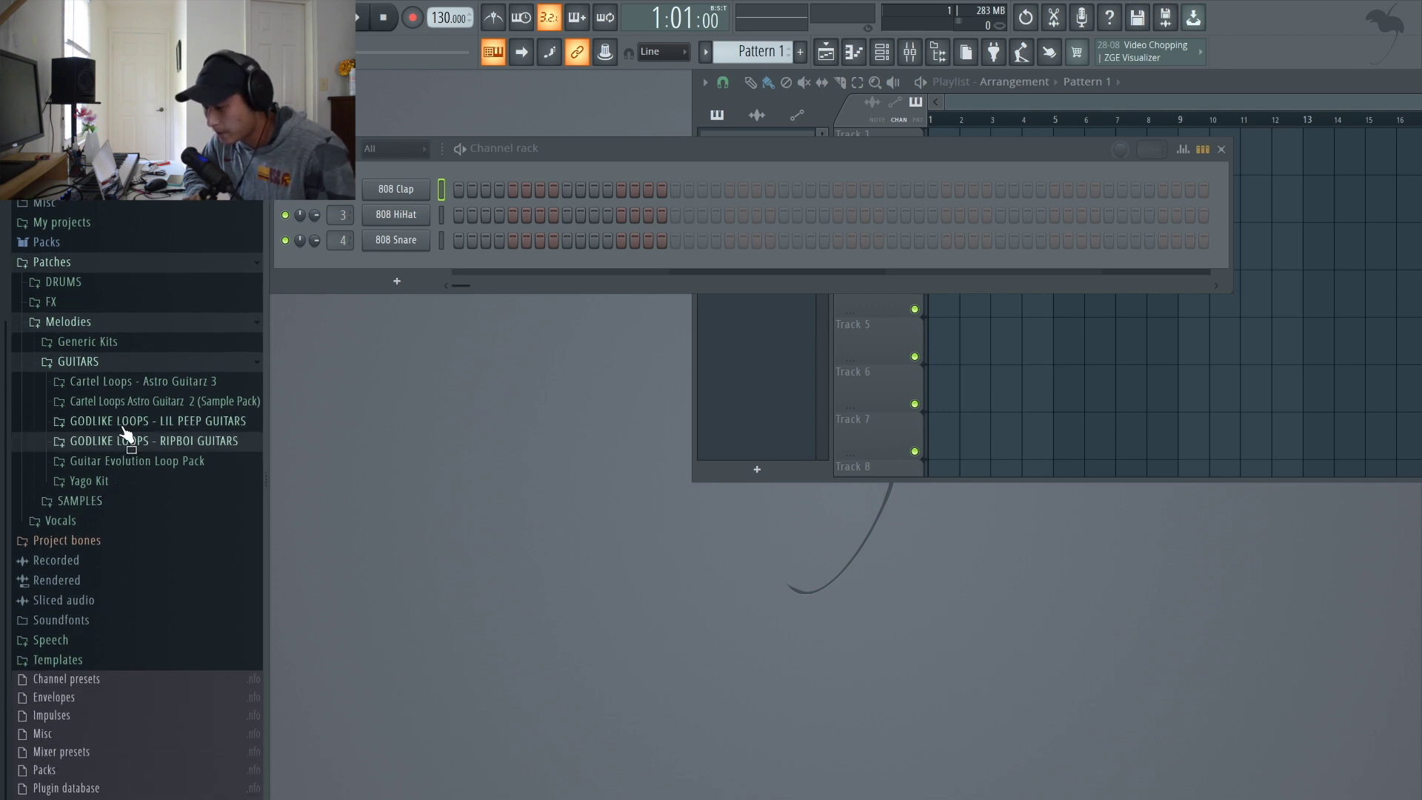
{"action": "left_click", "coordinate": [123, 426]}
{"action": "left_click", "coordinate": [124, 430]}
{"action": "left_click", "coordinate": [96, 542]}
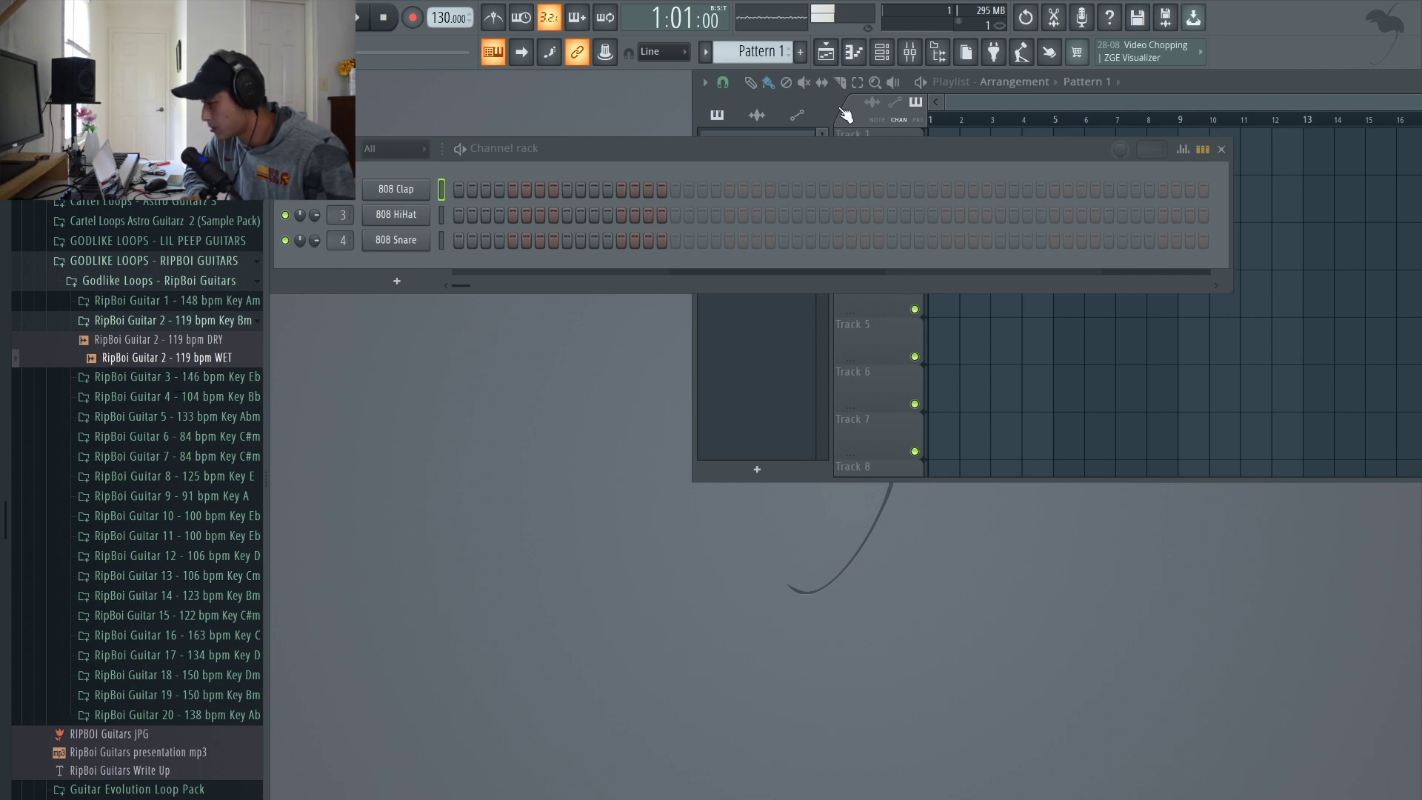
Place RipBoi Guitar 2 - 119 bpm WET at bar 1 of Track 1 in the maximized playlist and set the tempo to 119 BPM
{"action": "left_click", "coordinate": [1086, 99]}
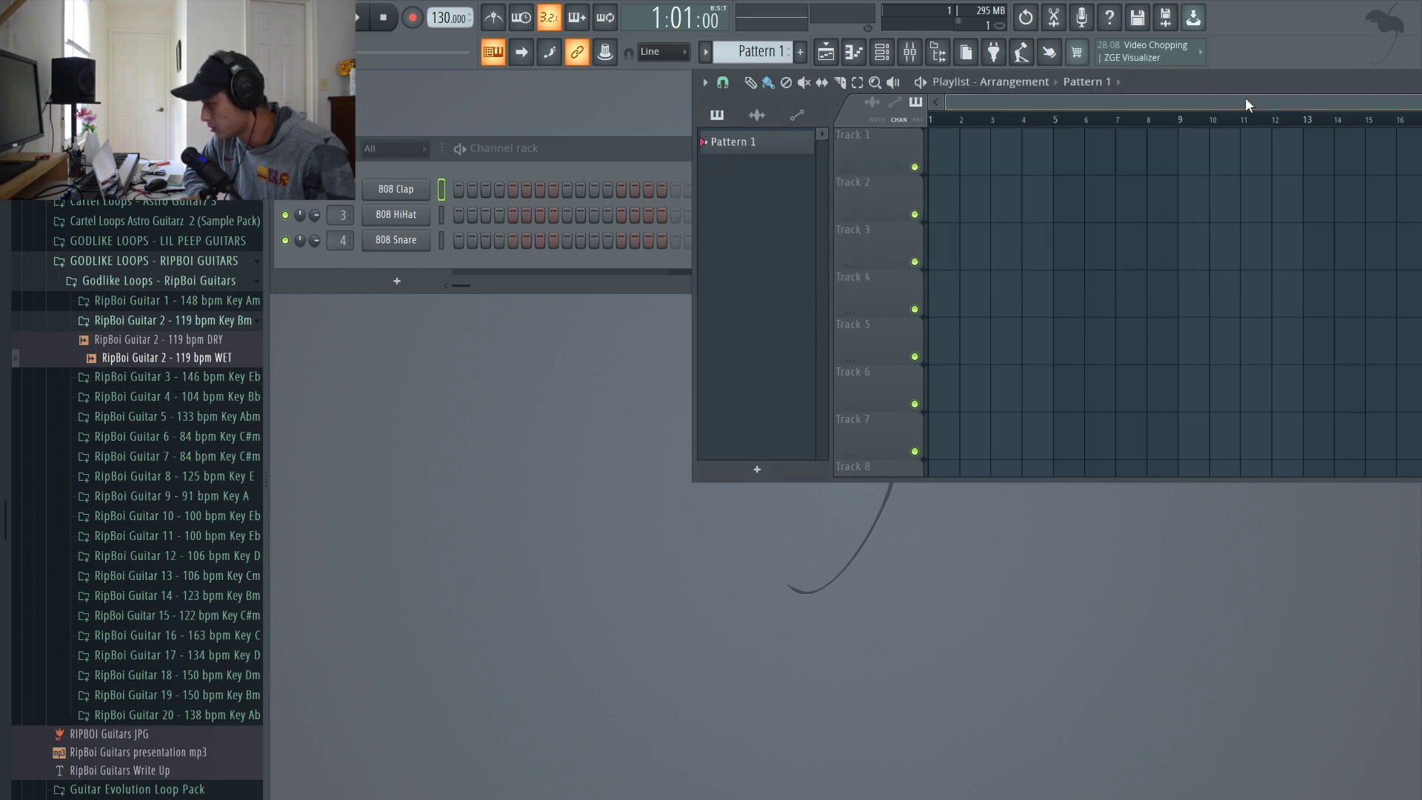
{"action": "double_click", "coordinate": [1190, 82]}
{"action": "left_click", "coordinate": [1145, 101]}
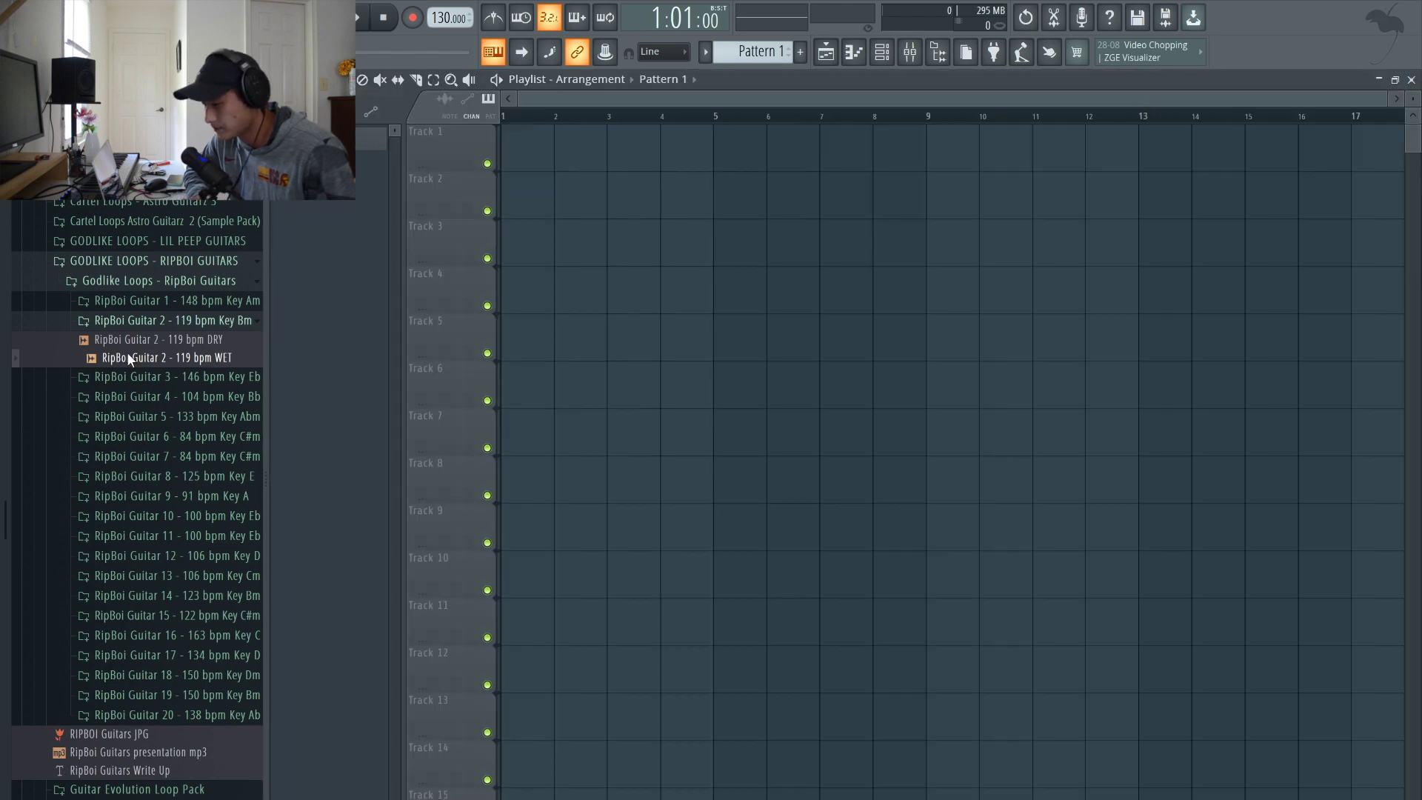
{"action": "left_click_drag", "start_coordinate": [127, 358], "coordinate": [518, 149]}
{"action": "left_click_drag", "start_coordinate": [449, 17], "coordinate": [449, 35]}
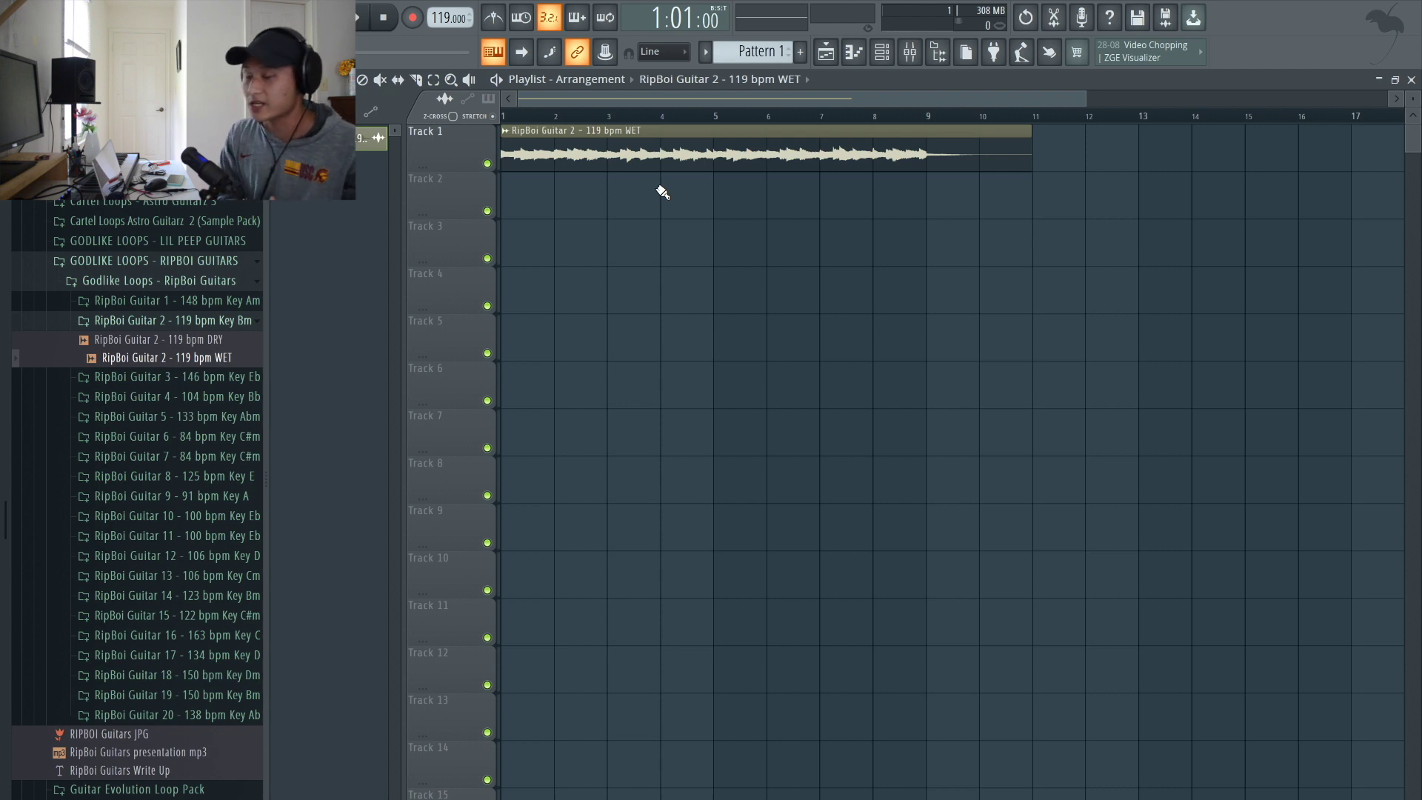
Load the HalfTime effect into the first slot of mixer Insert 1
{"action": "left_click", "coordinate": [910, 52]}
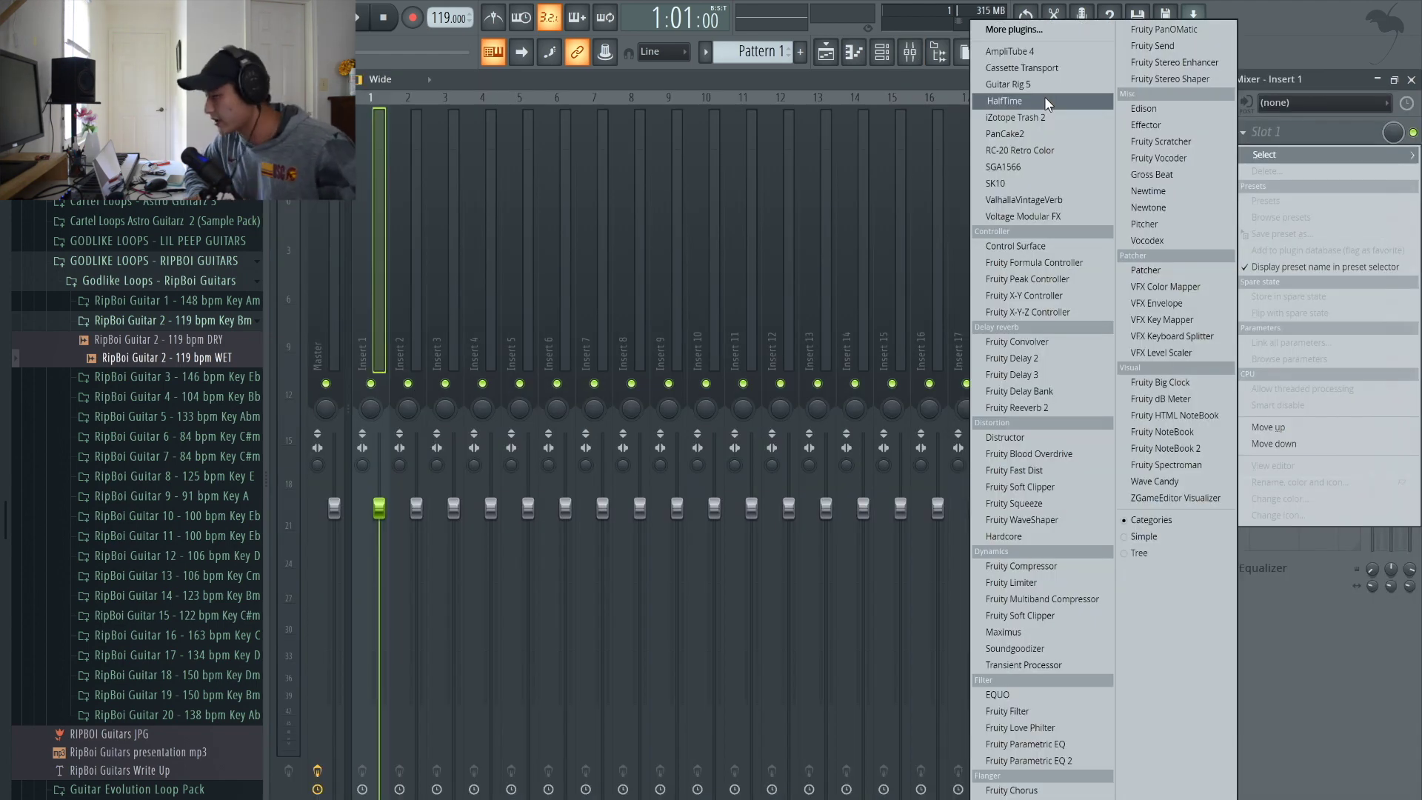
{"action": "left_click", "coordinate": [1045, 101]}
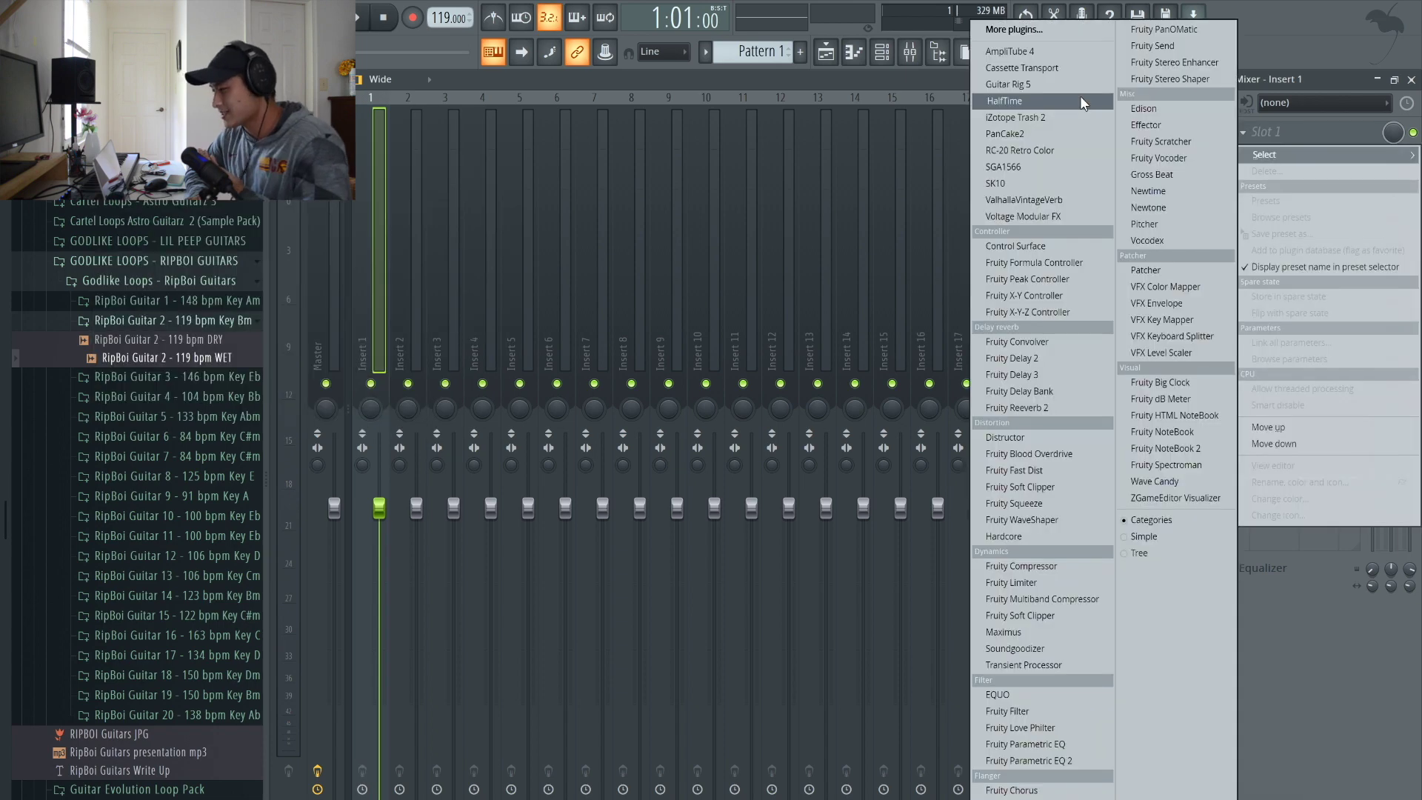
{"action": "left_click", "coordinate": [1082, 101]}
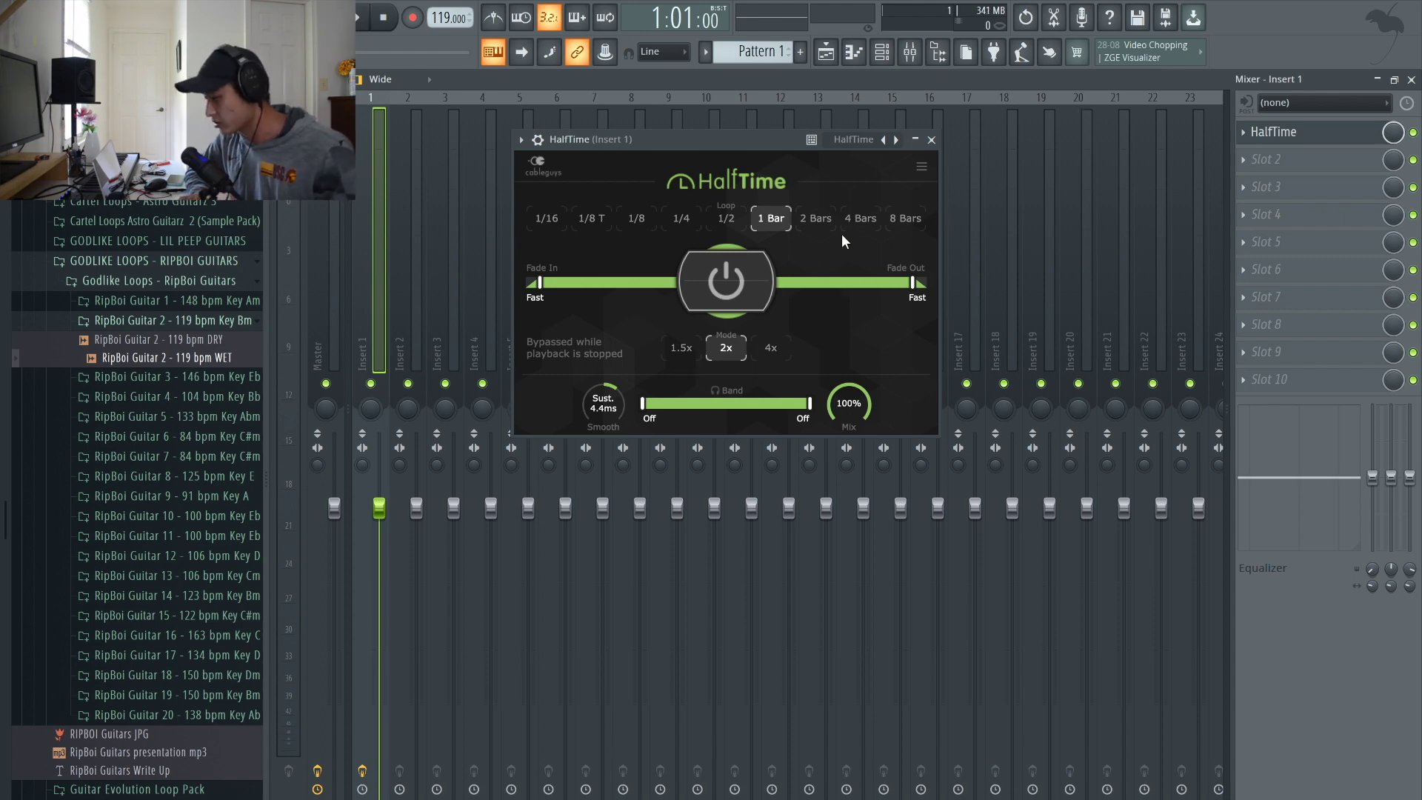
While the guitar loop plays, set HalfTime's loop length to 2 Bars and its mix to 60%
{"action": "key", "text": "space"}
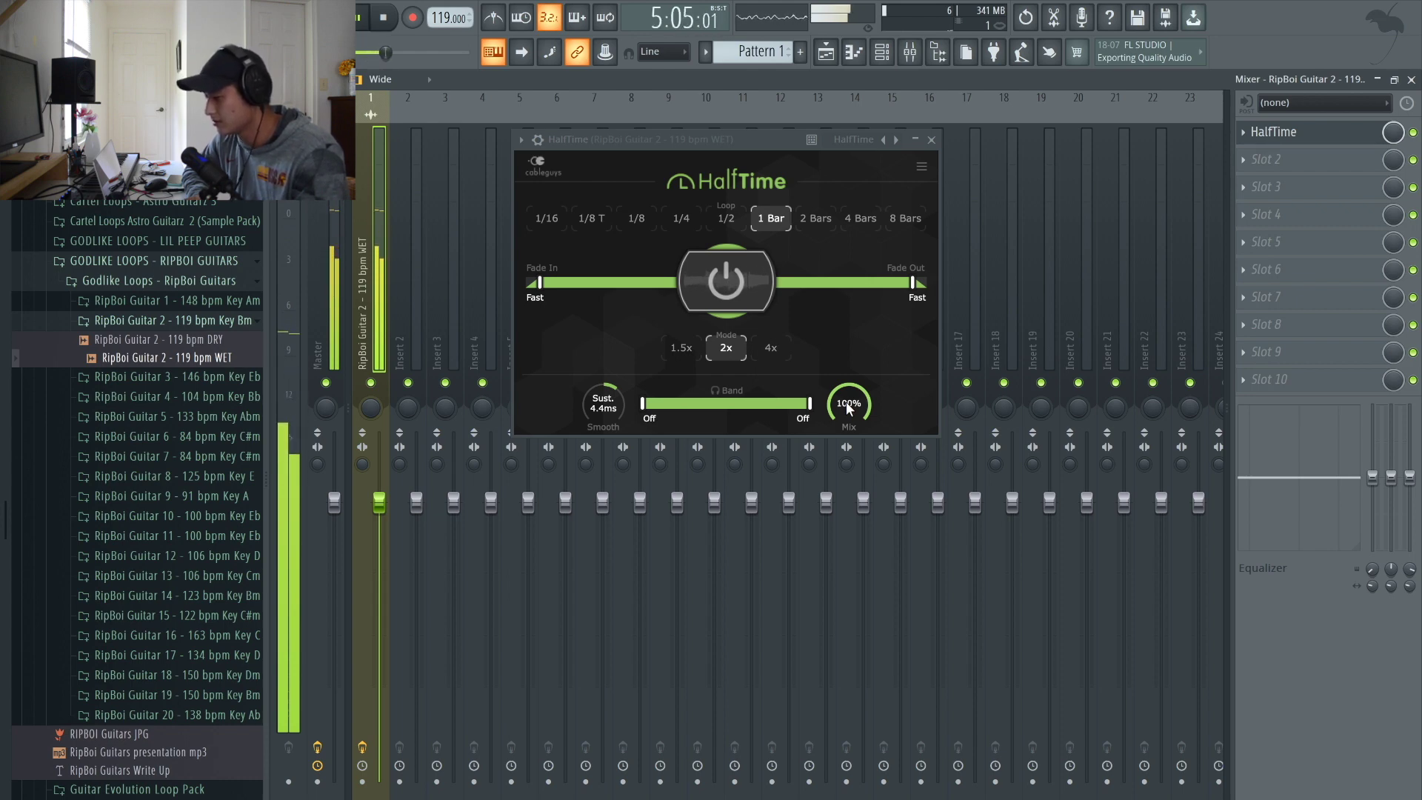
{"action": "left_click", "coordinate": [807, 227]}
{"action": "left_click_drag", "start_coordinate": [849, 403], "coordinate": [849, 435]}
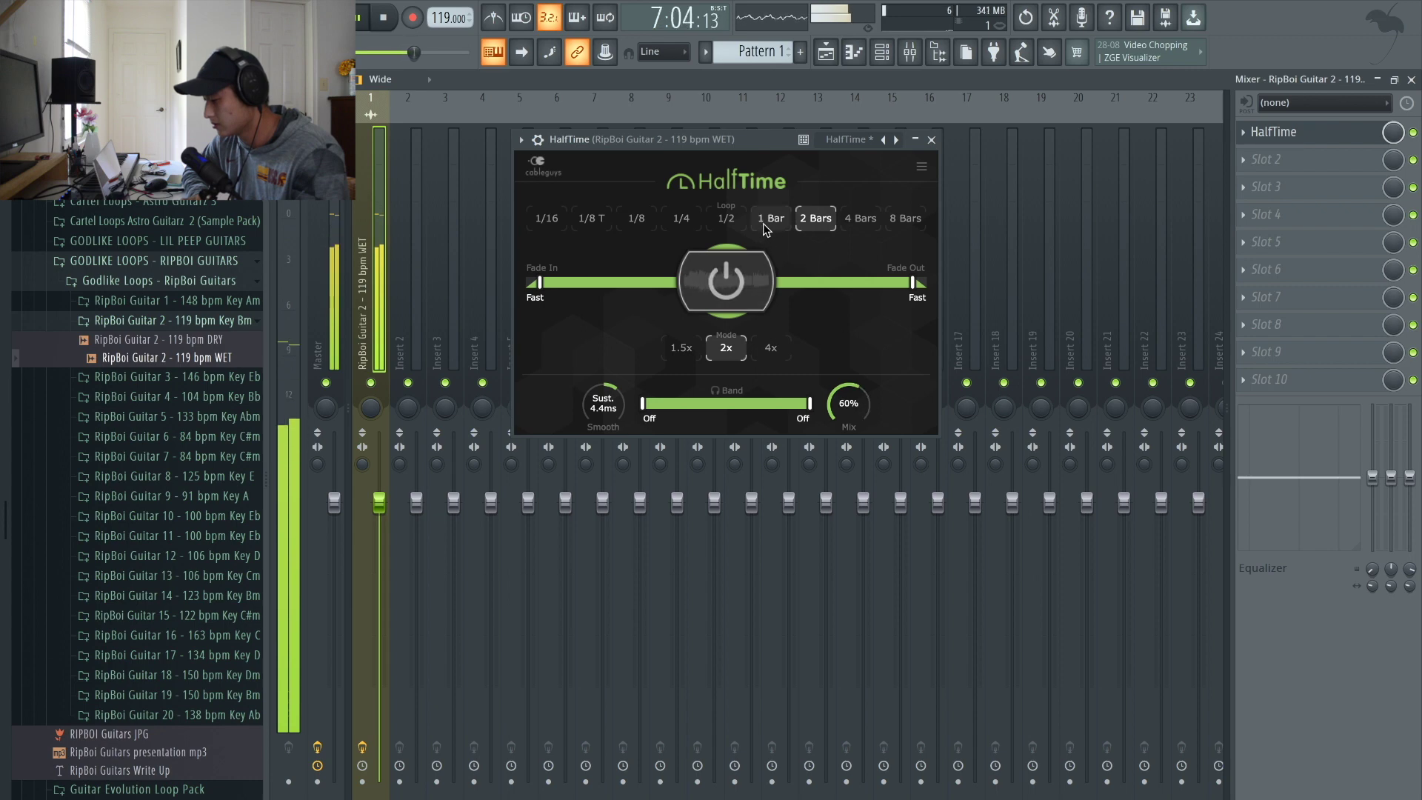
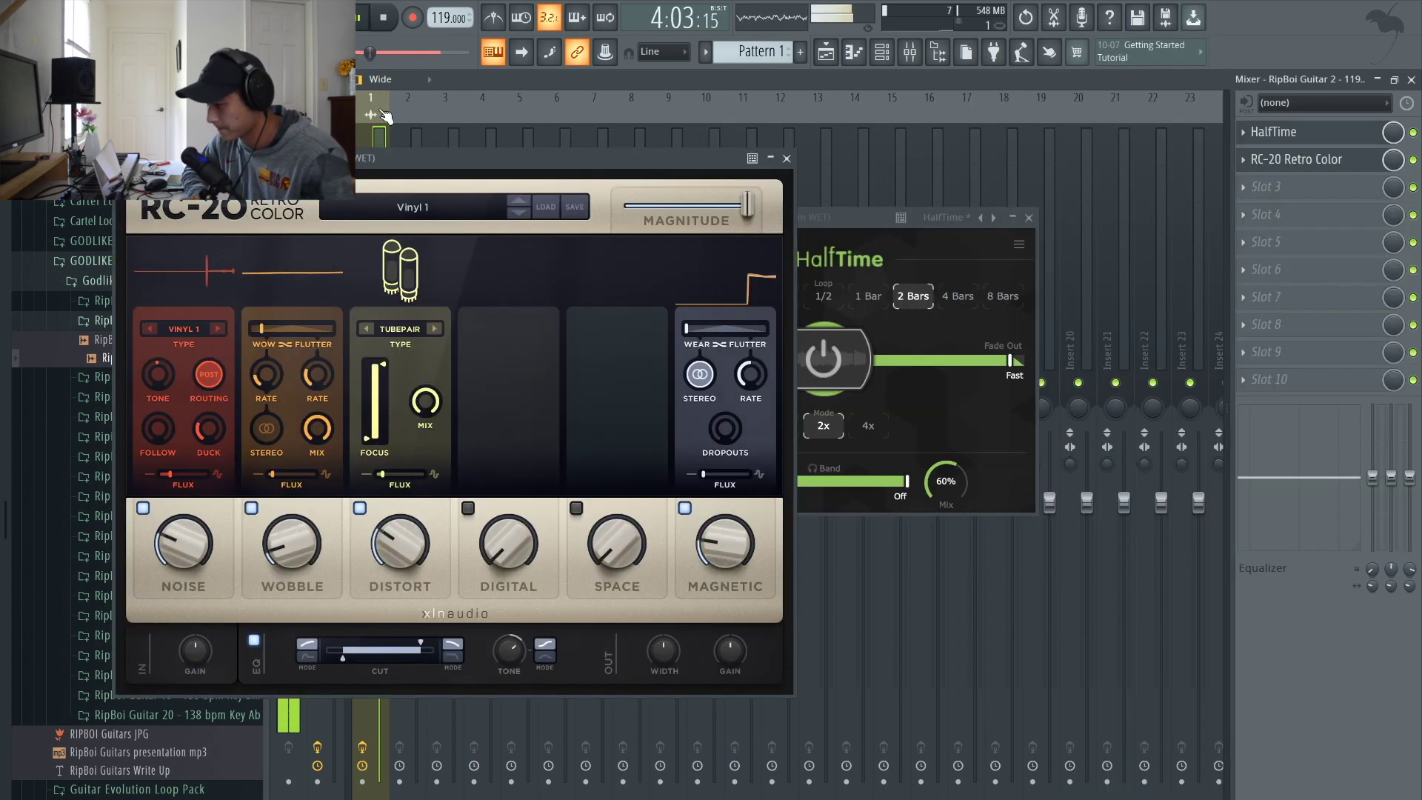
Load the VHS preset in RC-20 Retro Color on the guitar's mixer track and tweak its Wobble amount
{"action": "left_click_drag", "start_coordinate": [393, 157], "coordinate": [621, 144]}
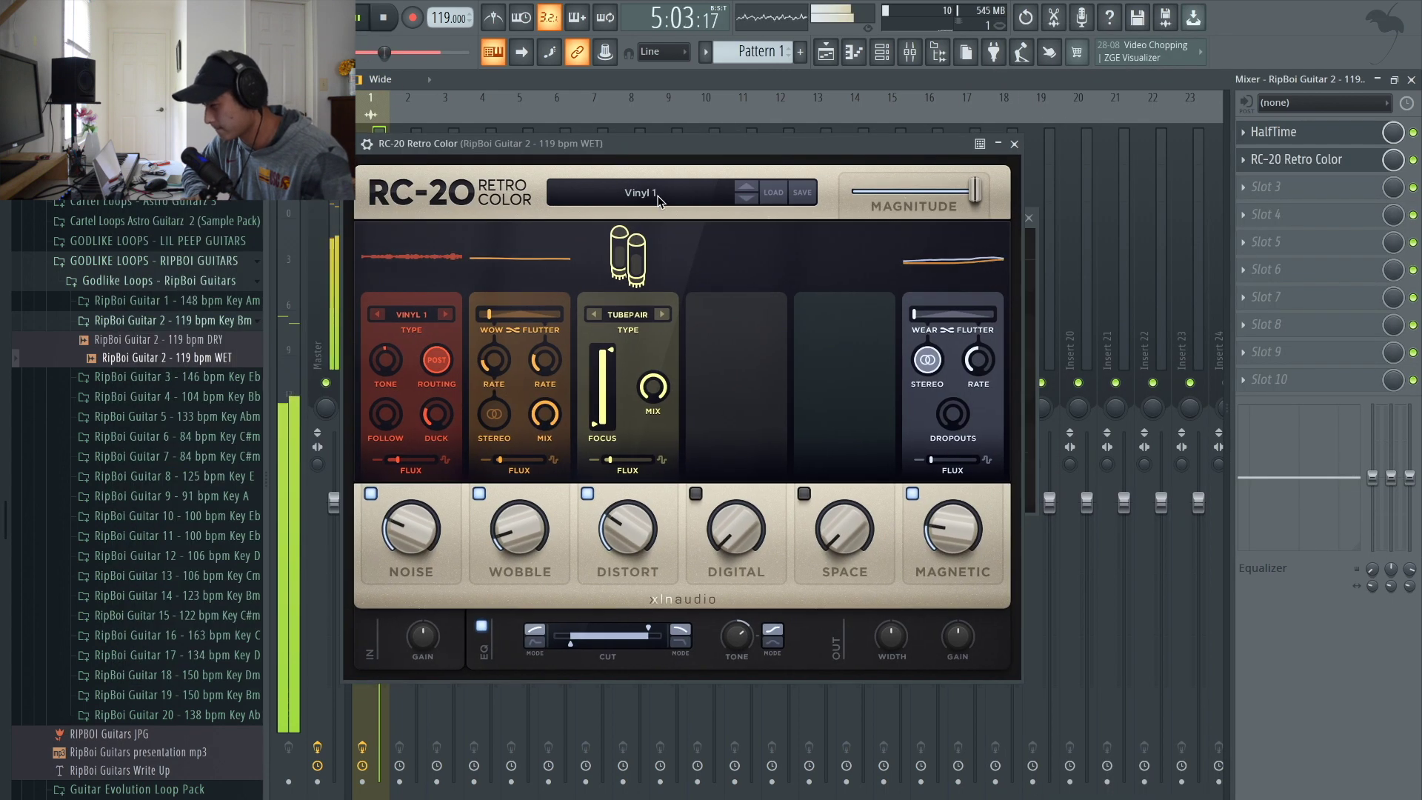
{"action": "left_click", "coordinate": [774, 192]}
{"action": "left_click", "coordinate": [527, 420]}
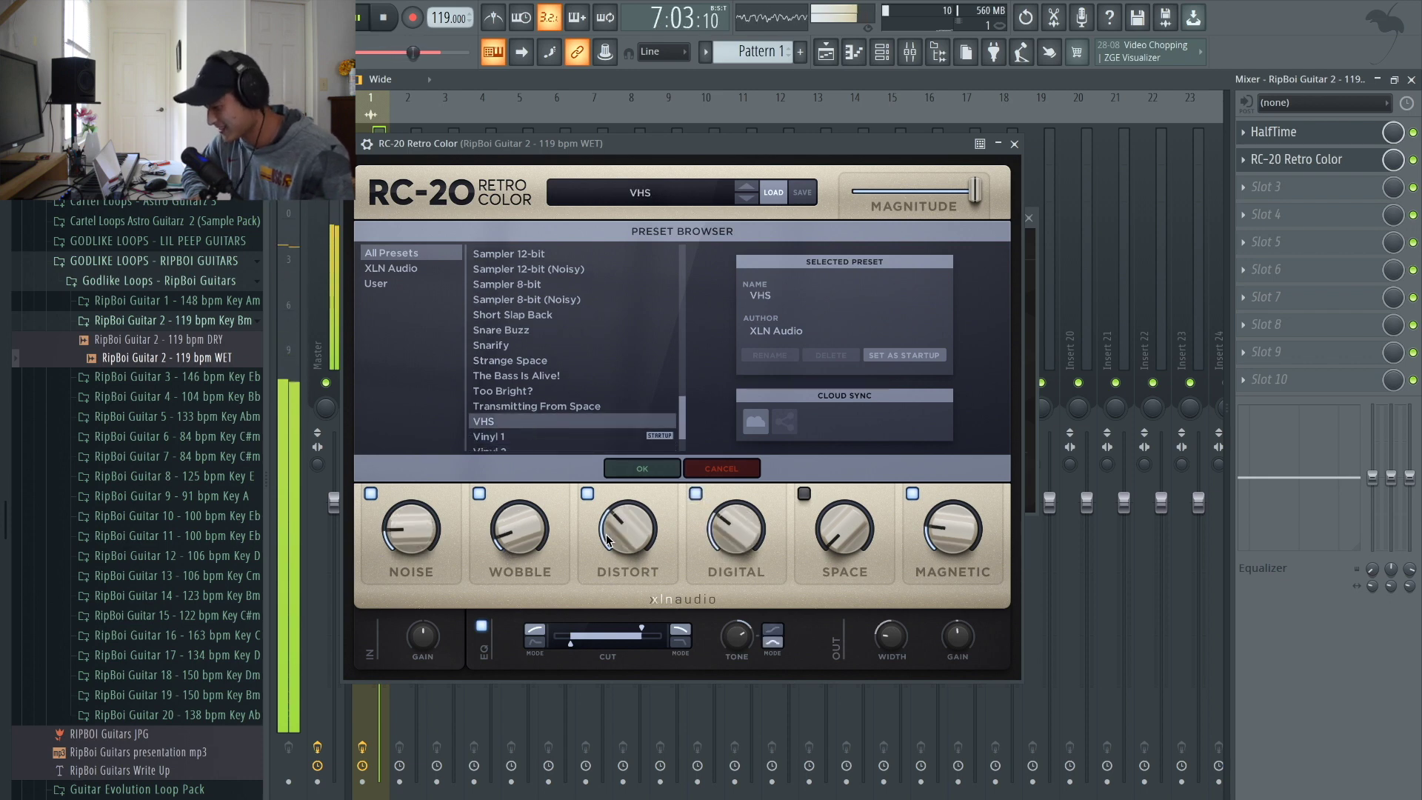
{"action": "left_click_drag", "start_coordinate": [524, 542], "coordinate": [521, 541]}
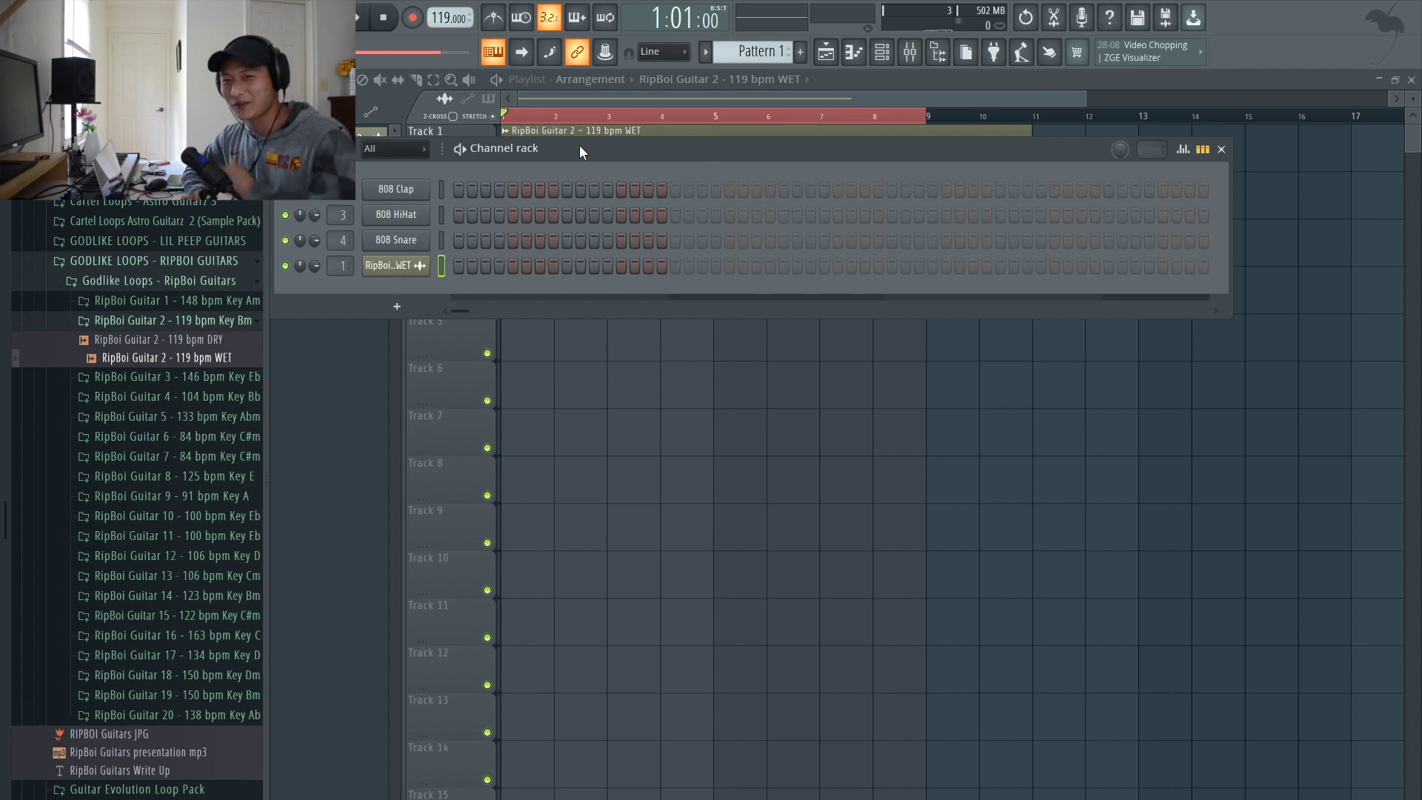
Add a LABS instrument channel to the channel rack and move its window below the guitar clip
{"action": "left_click_drag", "start_coordinate": [580, 145], "coordinate": [821, 265]}
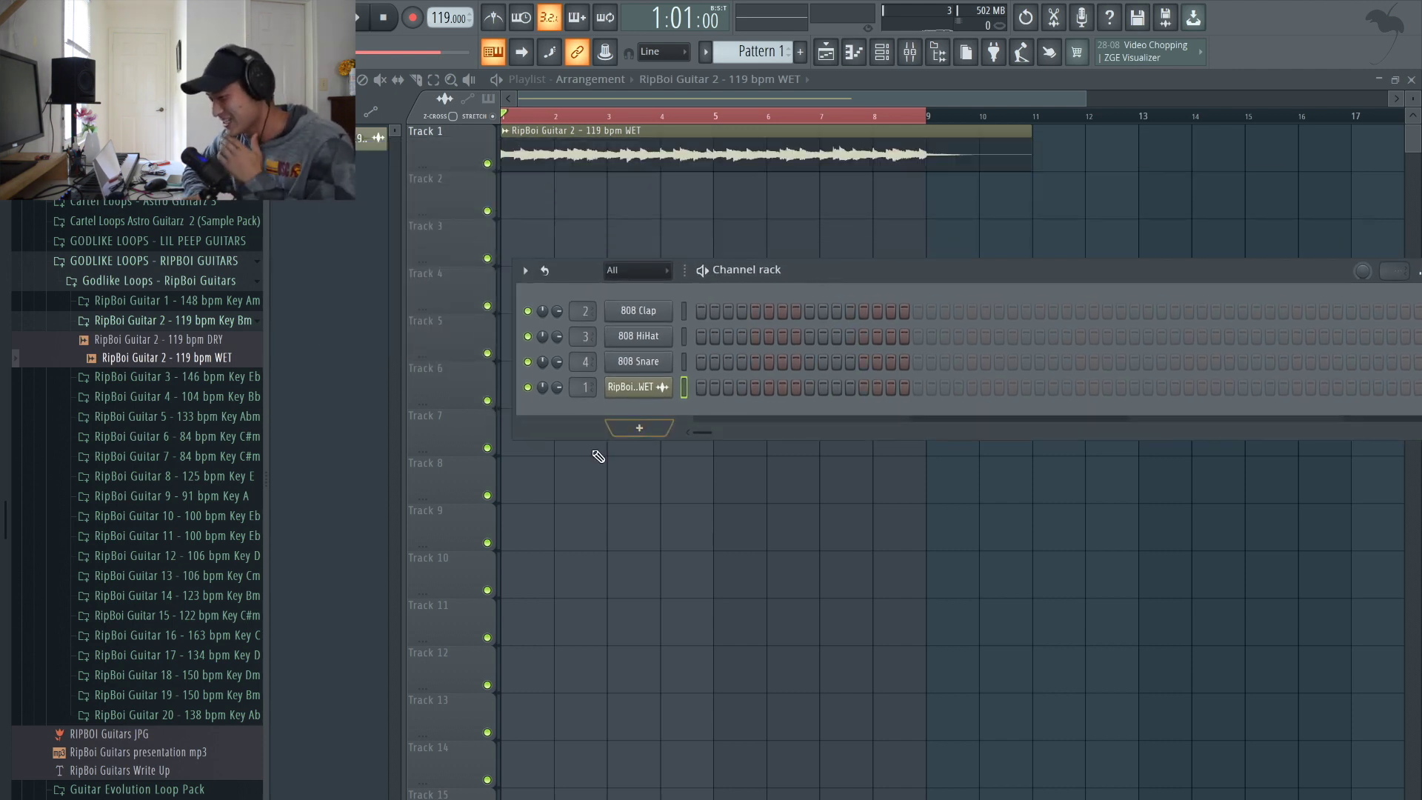
{"action": "left_click", "coordinate": [640, 428]}
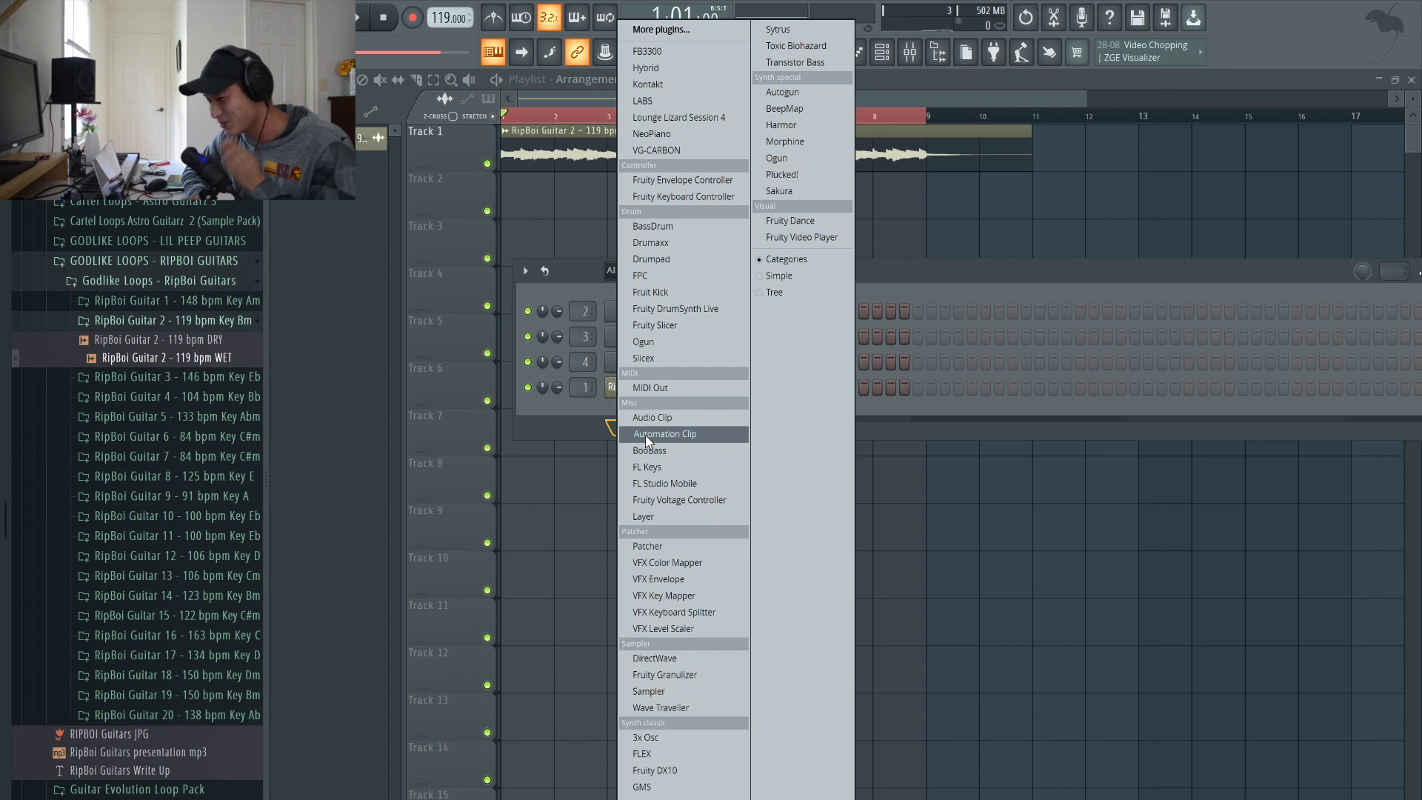
{"action": "left_click", "coordinate": [674, 99]}
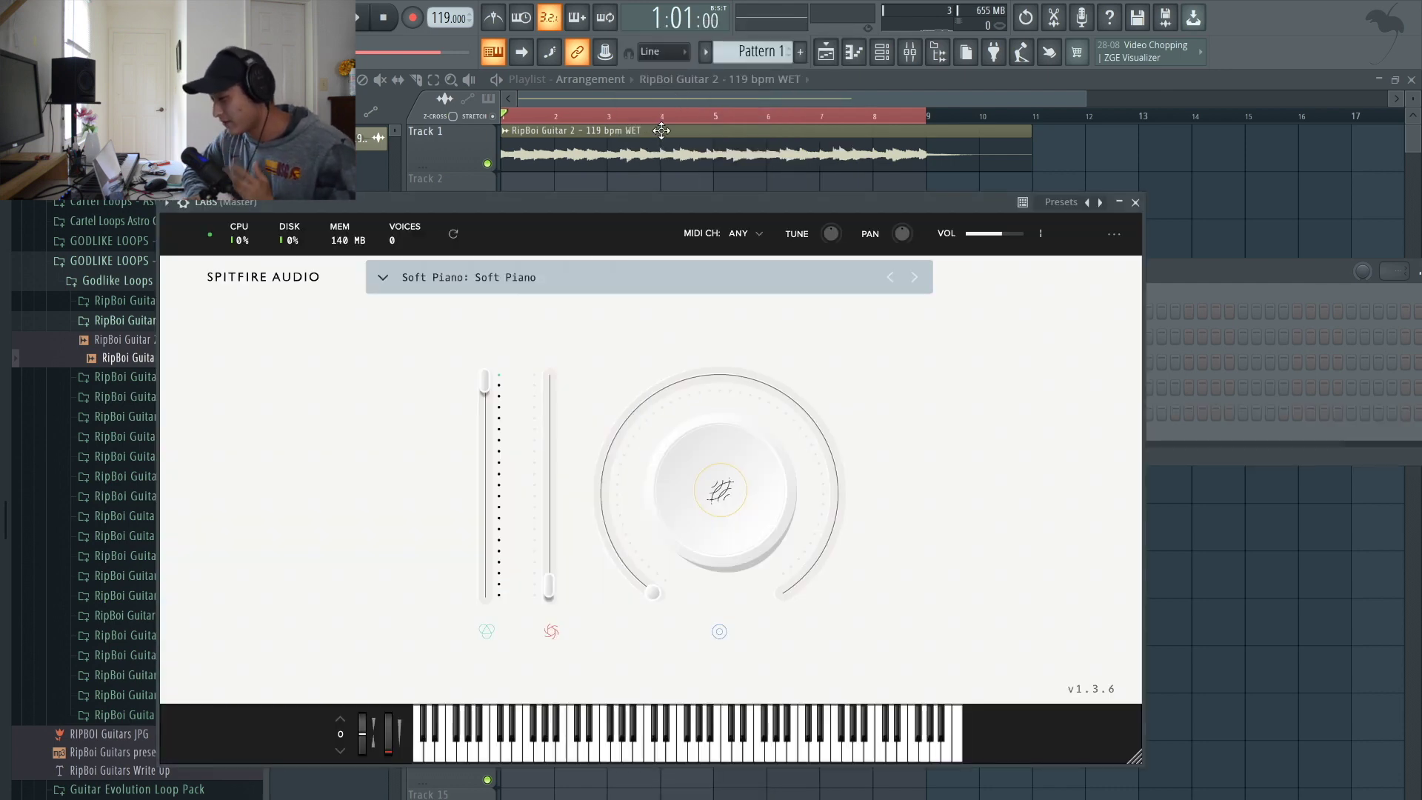
{"action": "left_click_drag", "start_coordinate": [629, 198], "coordinate": [954, 298]}
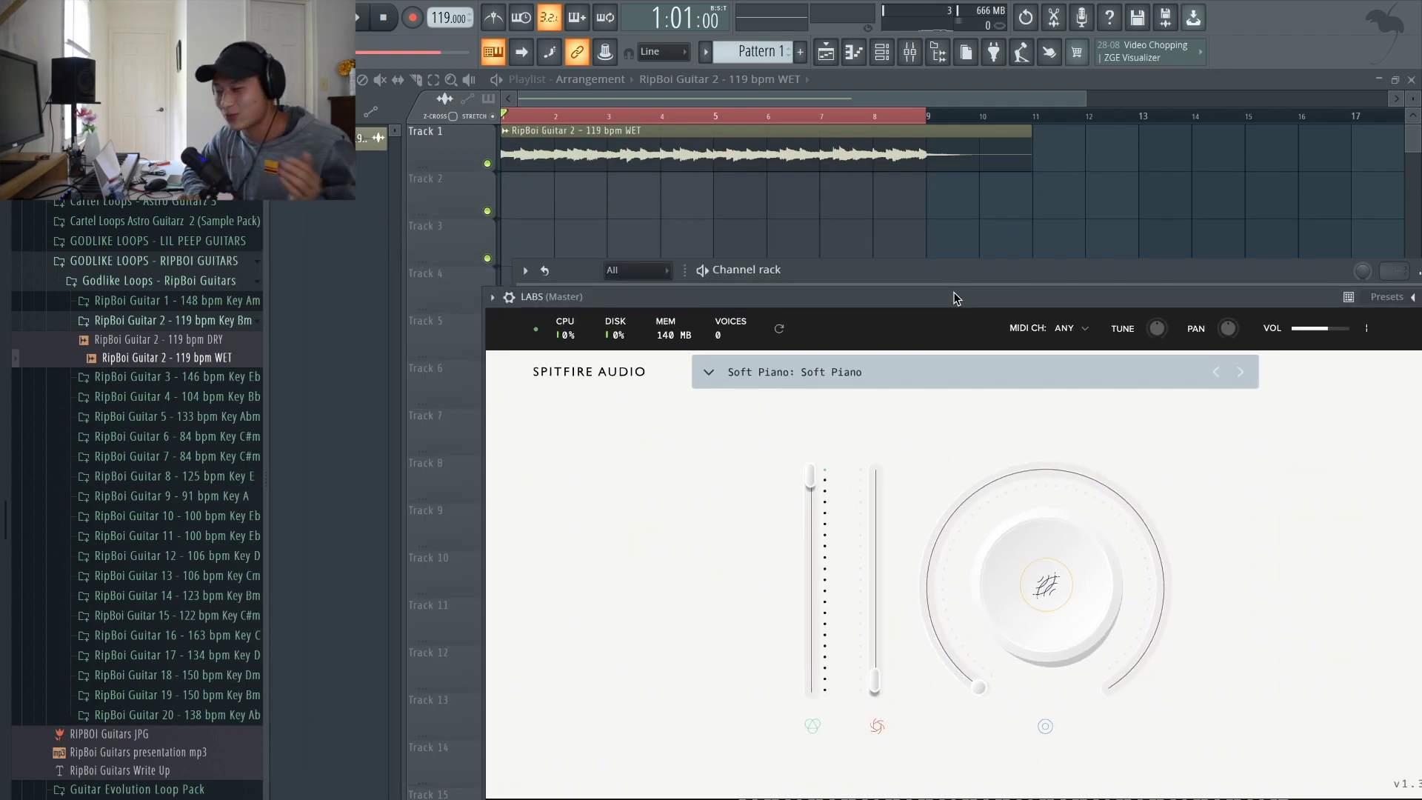
{"action": "left_click_drag", "start_coordinate": [954, 299], "coordinate": [971, 270]}
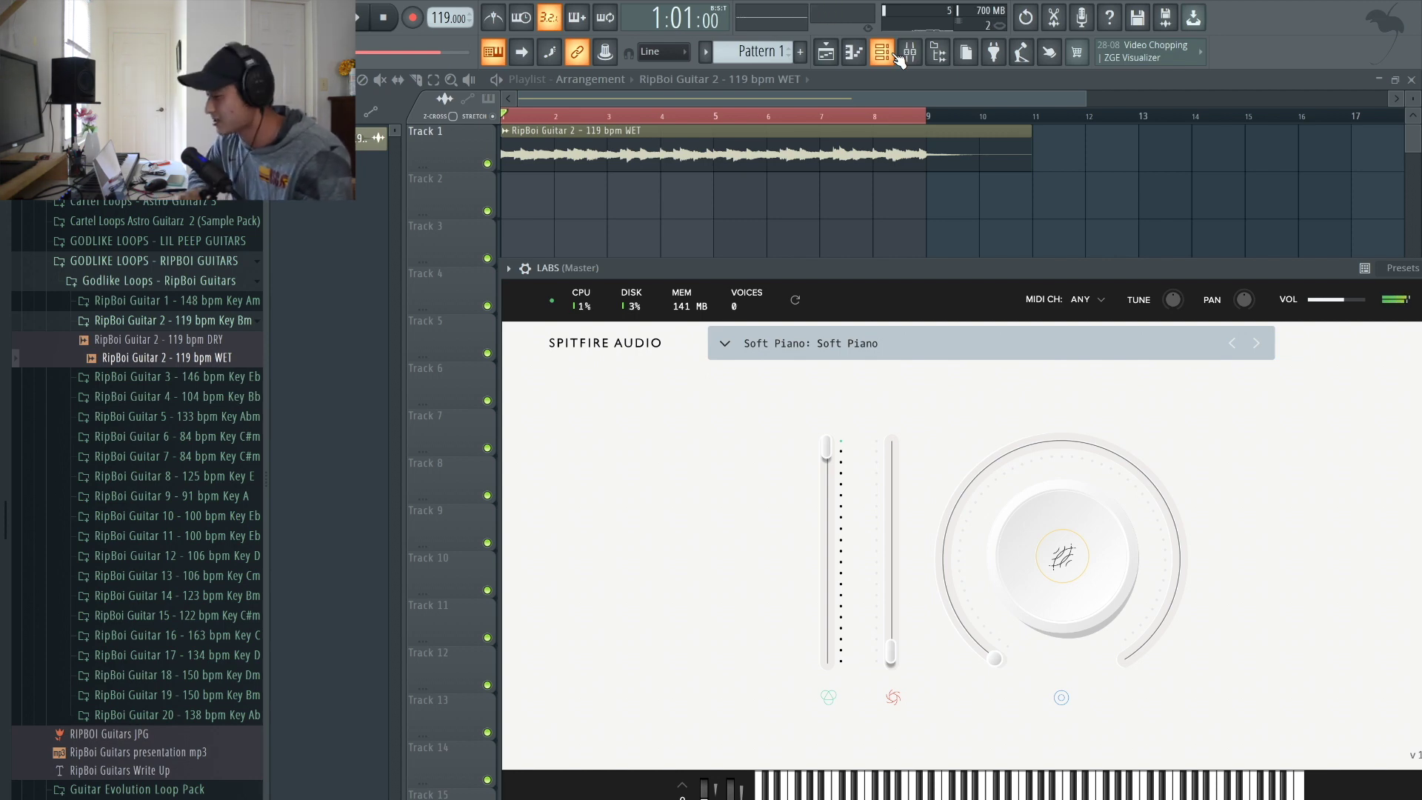
Place Pattern 1 on playlist Track 2 from bar 1 to bar 9 and start playback
{"action": "left_click", "coordinate": [545, 195]}
{"action": "left_click_drag", "start_coordinate": [546, 193], "coordinate": [924, 215]}
{"action": "key", "text": "space"}
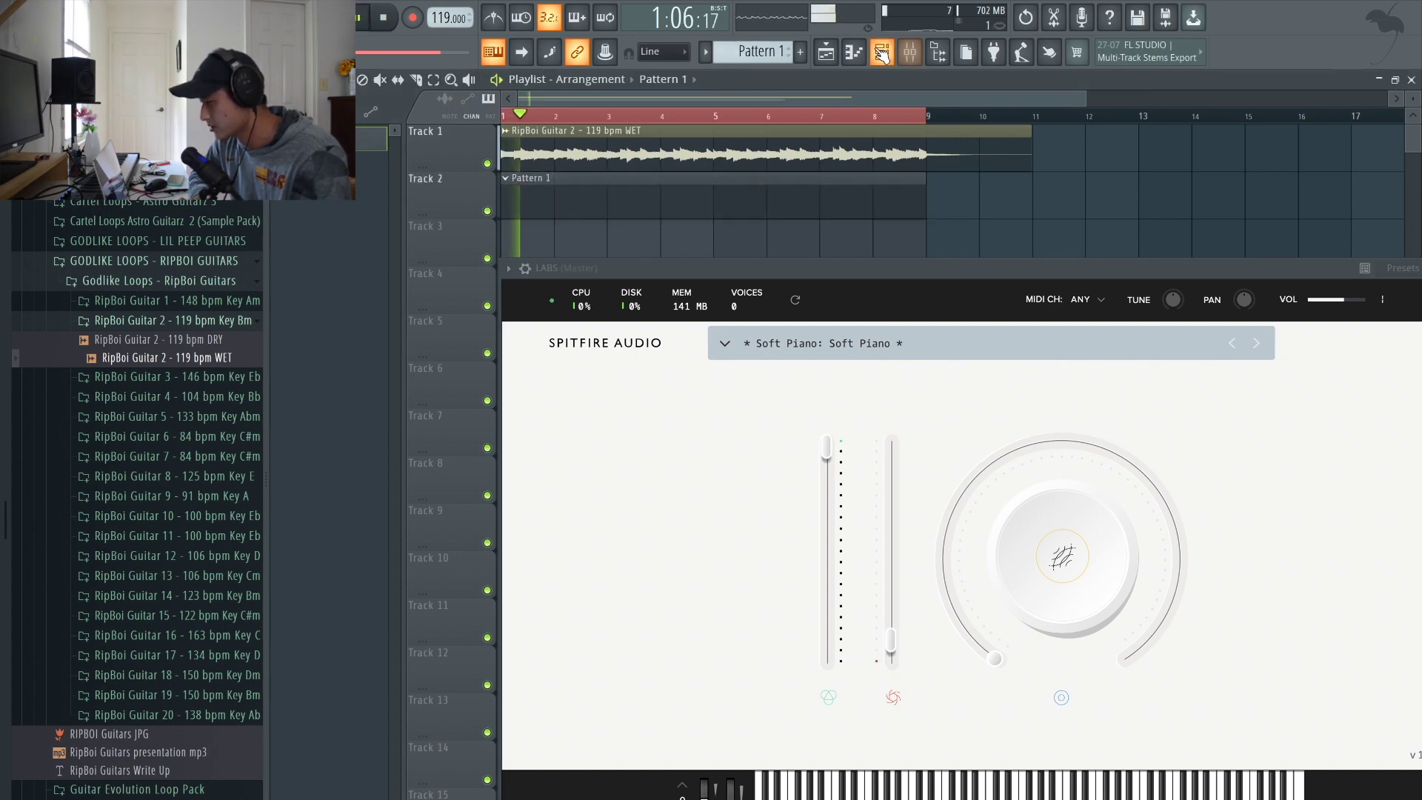
Stop playback, close the LABS window and load ValhallaVintageVerb into the third slot of the guitar's mixer track
{"action": "left_click", "coordinate": [911, 52]}
{"action": "key", "text": "space"}
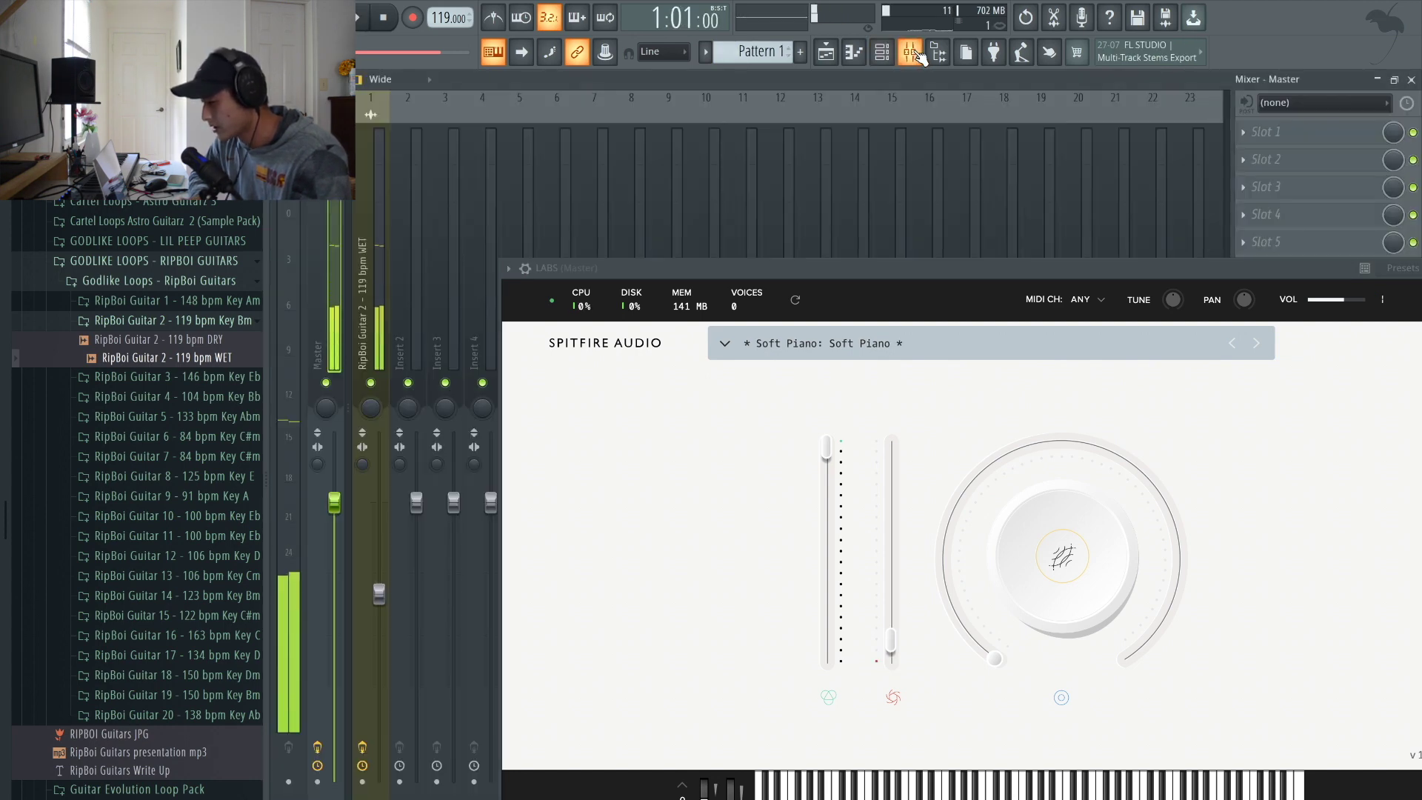
{"action": "left_click", "coordinate": [1203, 268]}
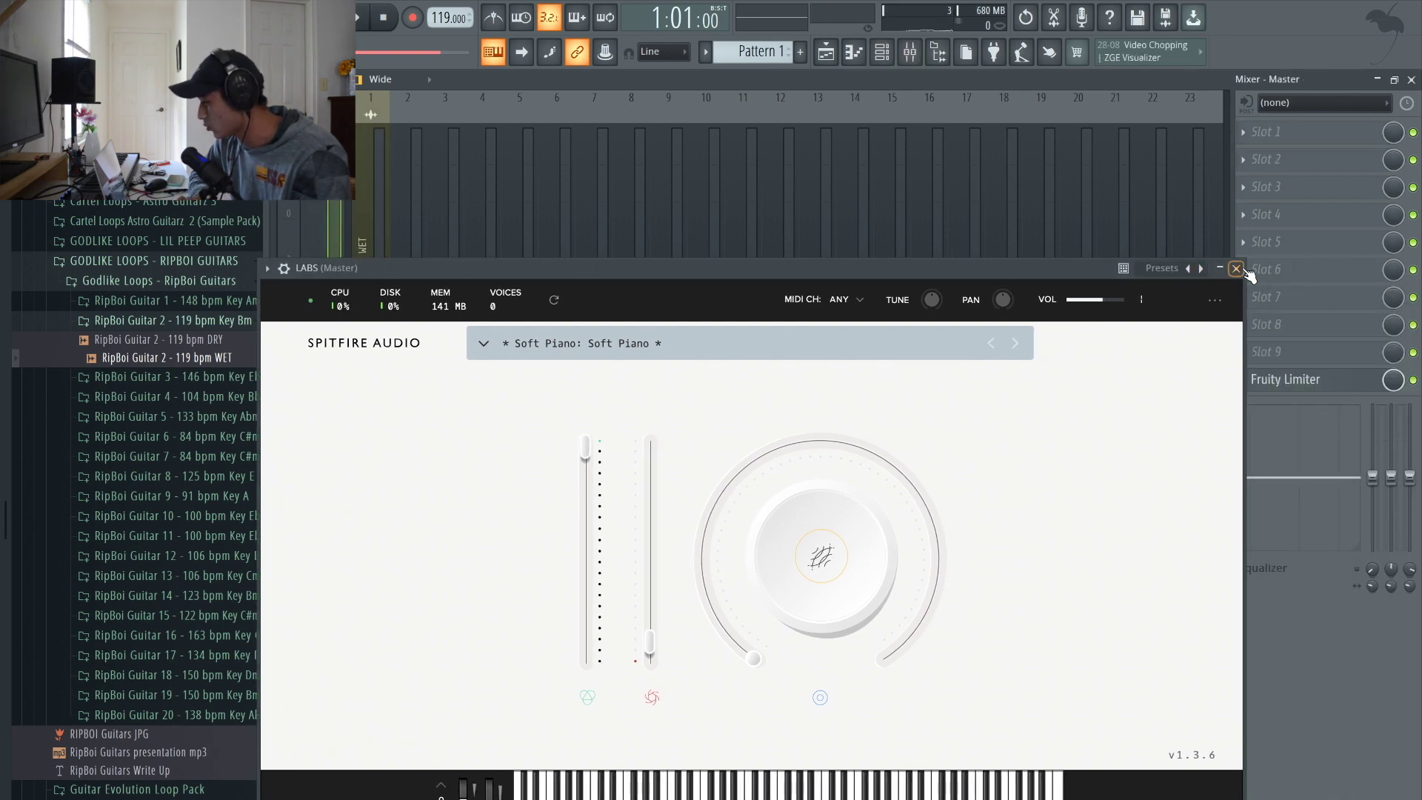
{"action": "left_click", "coordinate": [1235, 268]}
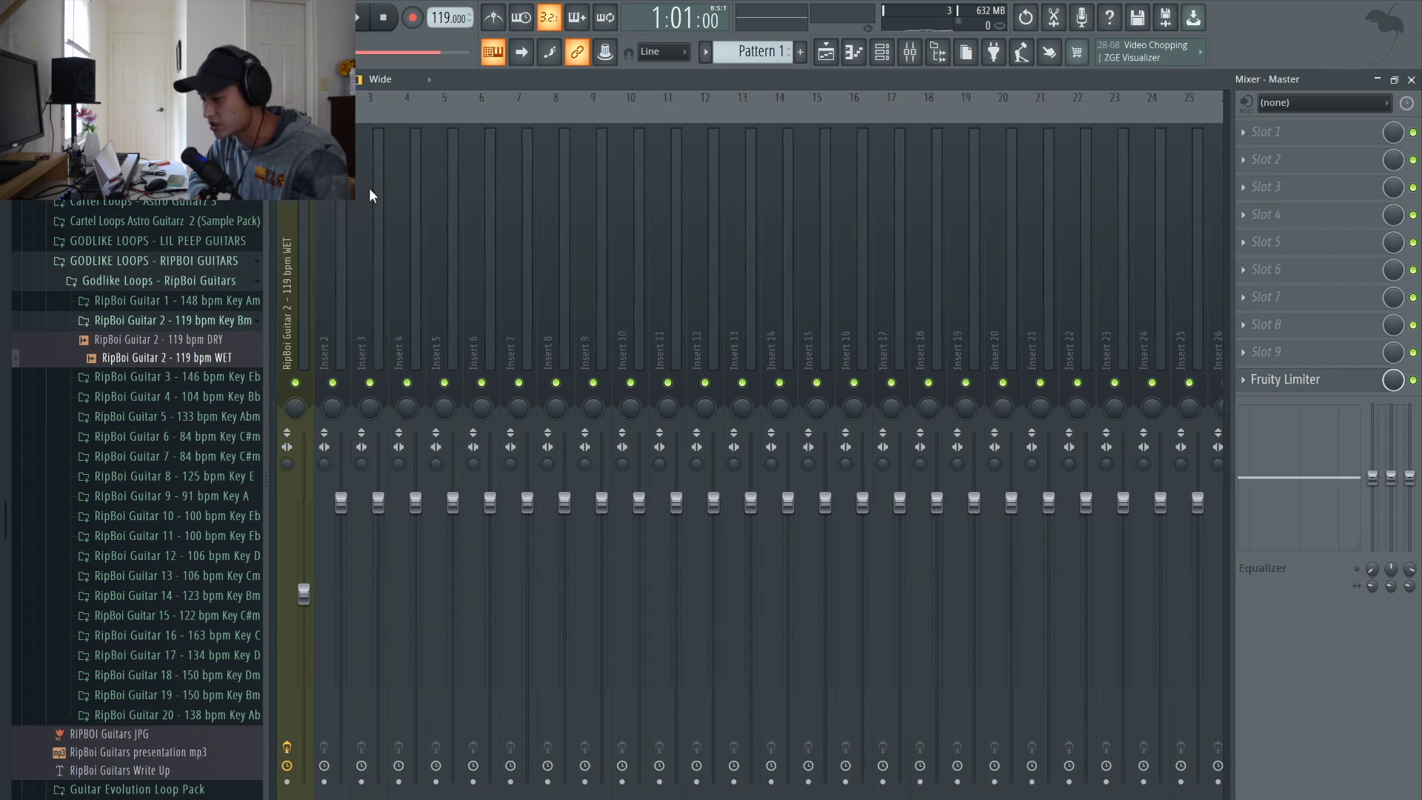
{"action": "left_click_drag", "start_coordinate": [267, 202], "coordinate": [276, 202]}
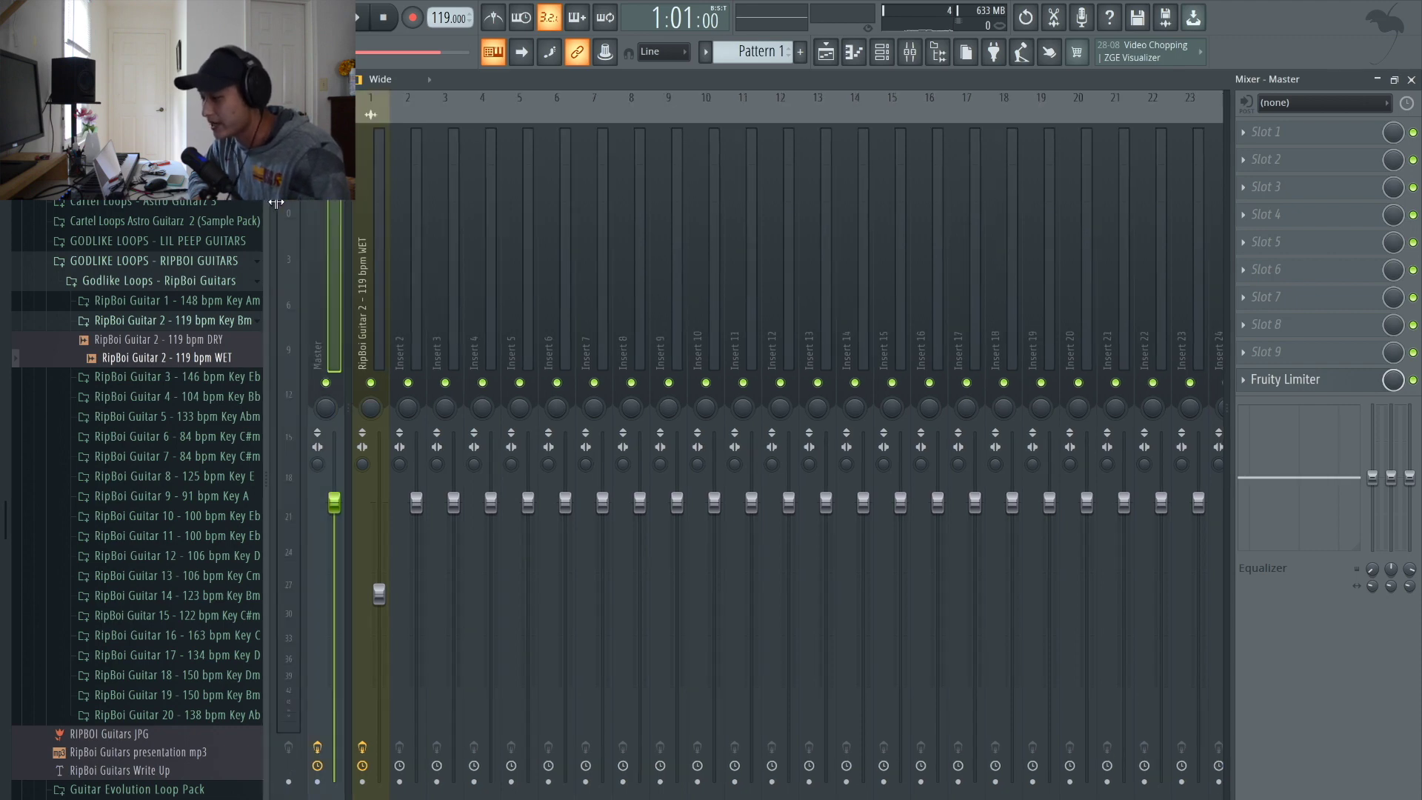
{"action": "left_click", "coordinate": [363, 184]}
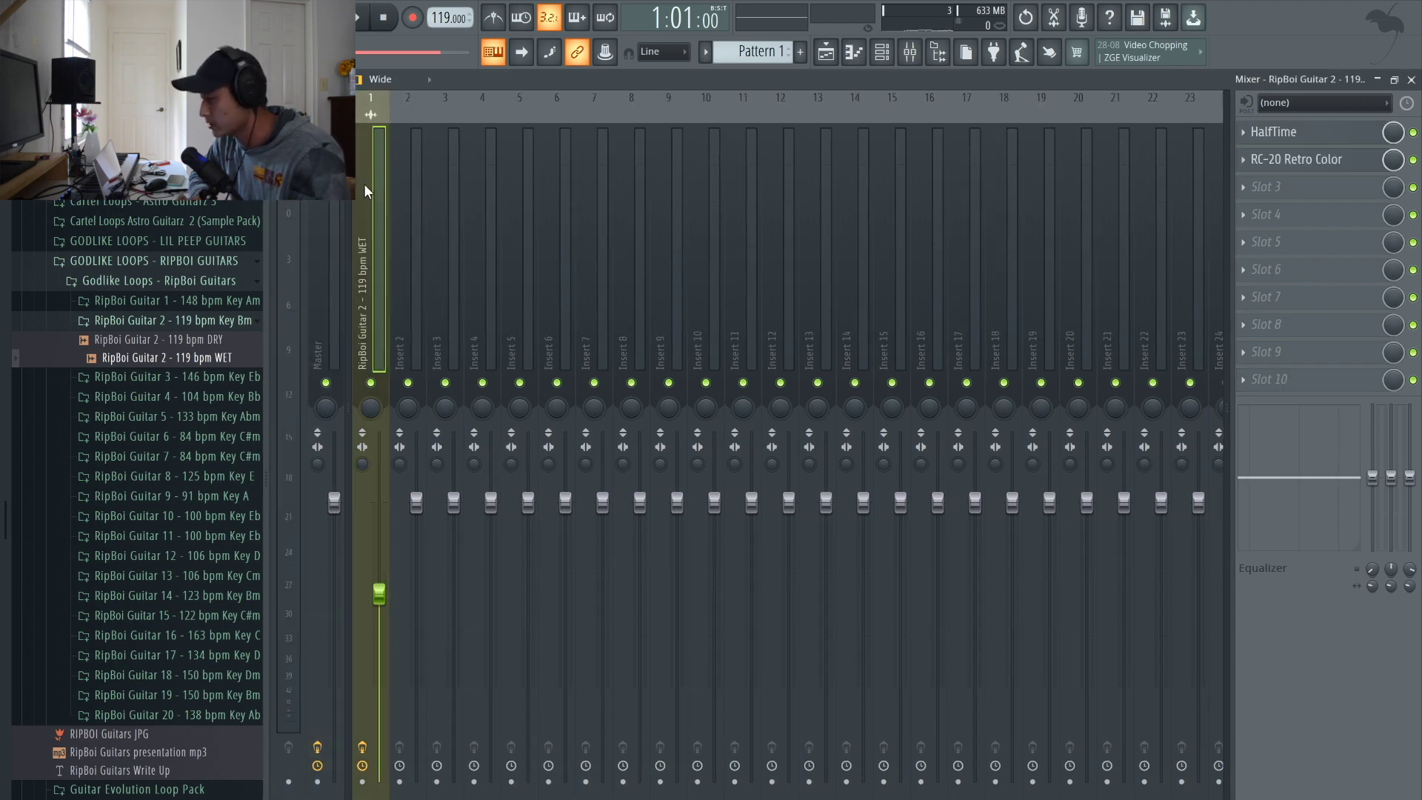
{"action": "left_click", "coordinate": [1267, 186]}
{"action": "left_click", "coordinate": [1056, 200]}
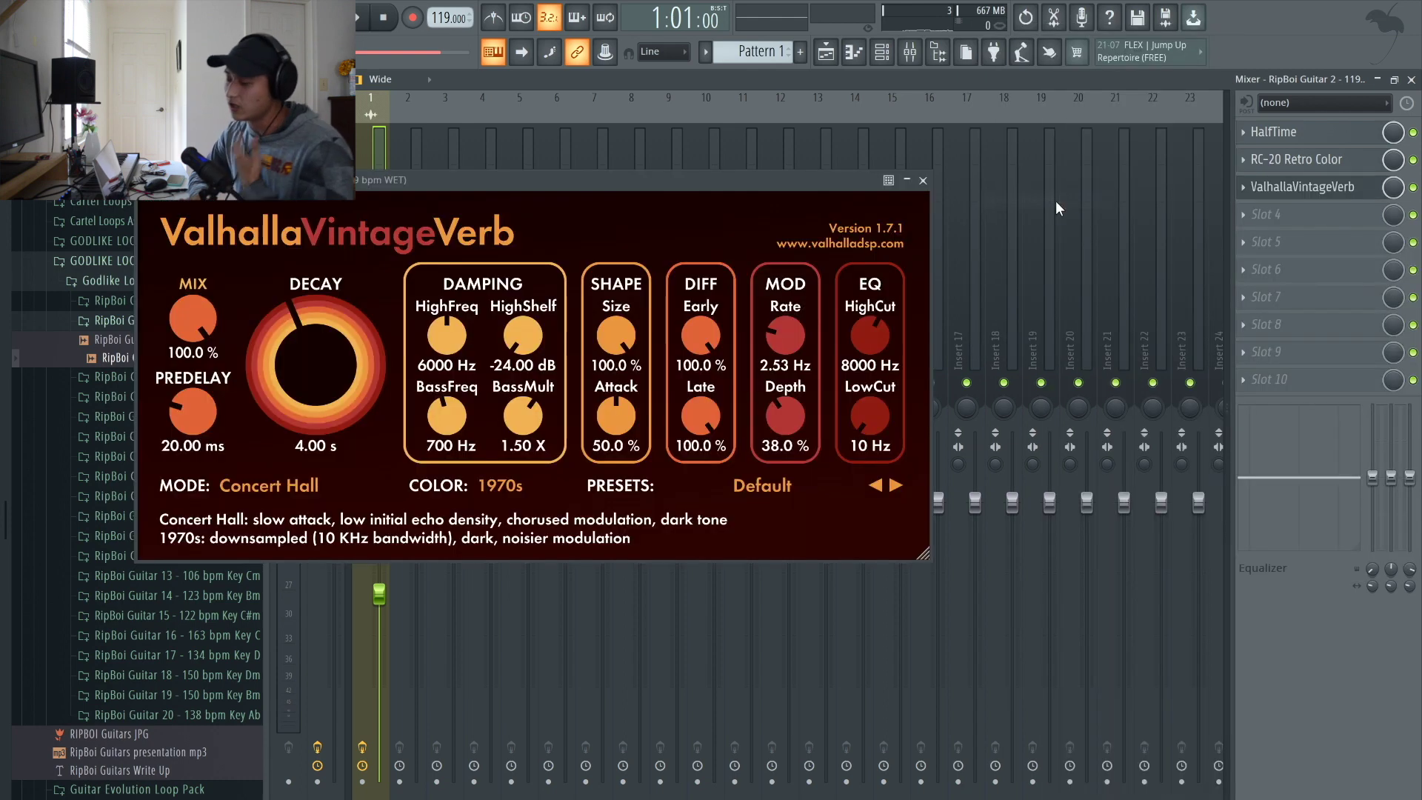
Set the ValhallaVintageVerb mix to 27.6% and decay to 6.13 s during playback, and close the plugin window
{"action": "left_click_drag", "start_coordinate": [189, 314], "coordinate": [203, 465]}
{"action": "key", "text": "space"}
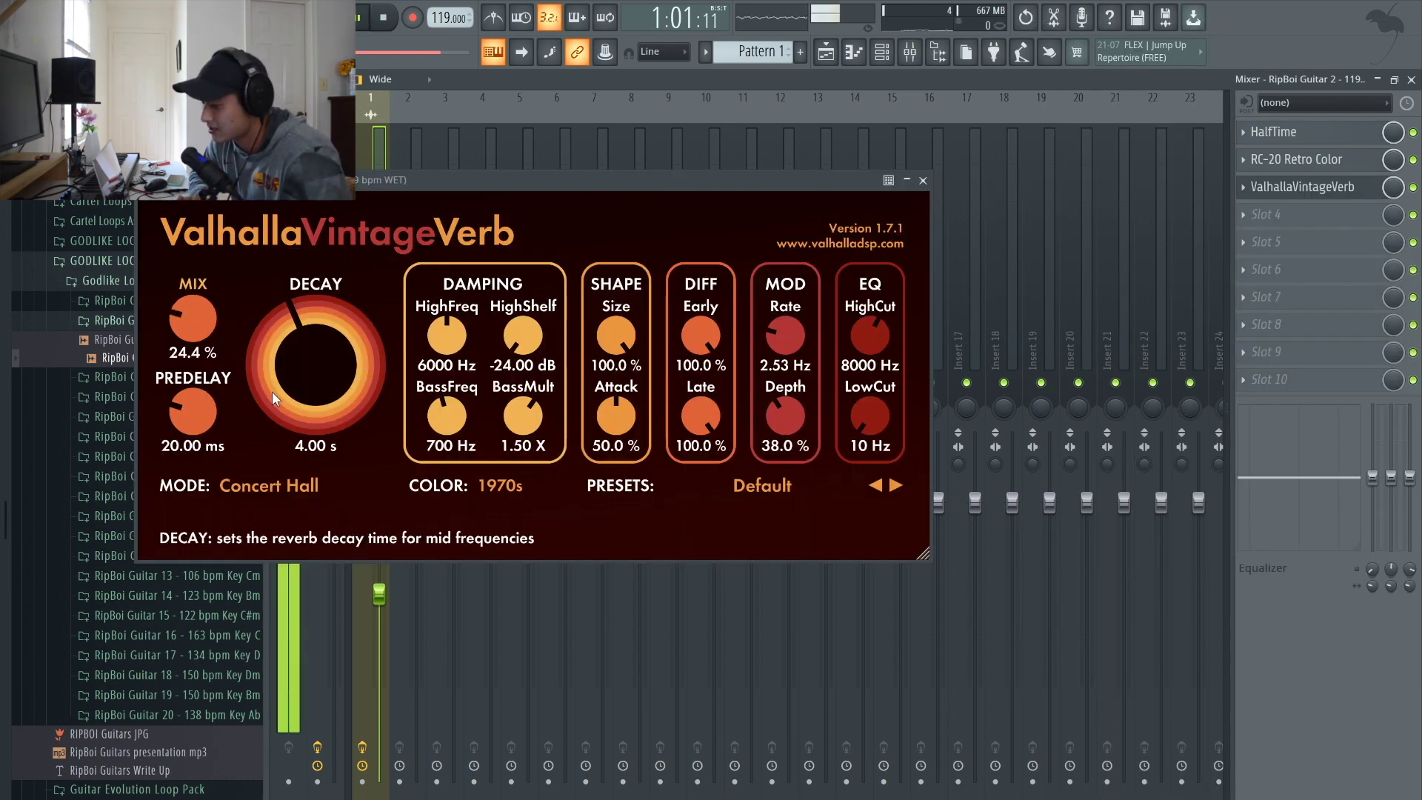
{"action": "mouse_move", "coordinate": [296, 382]}
{"action": "left_mouse_down"}
{"action": "mouse_move", "coordinate": [286, 335]}
{"action": "mouse_move", "coordinate": [287, 368]}
{"action": "left_mouse_up"}
{"action": "scroll", "coordinate": [194, 326], "scroll_direction": "up", "scroll_amount": 2}
{"action": "scroll", "coordinate": [308, 355], "scroll_direction": "down", "scroll_amount": 5}
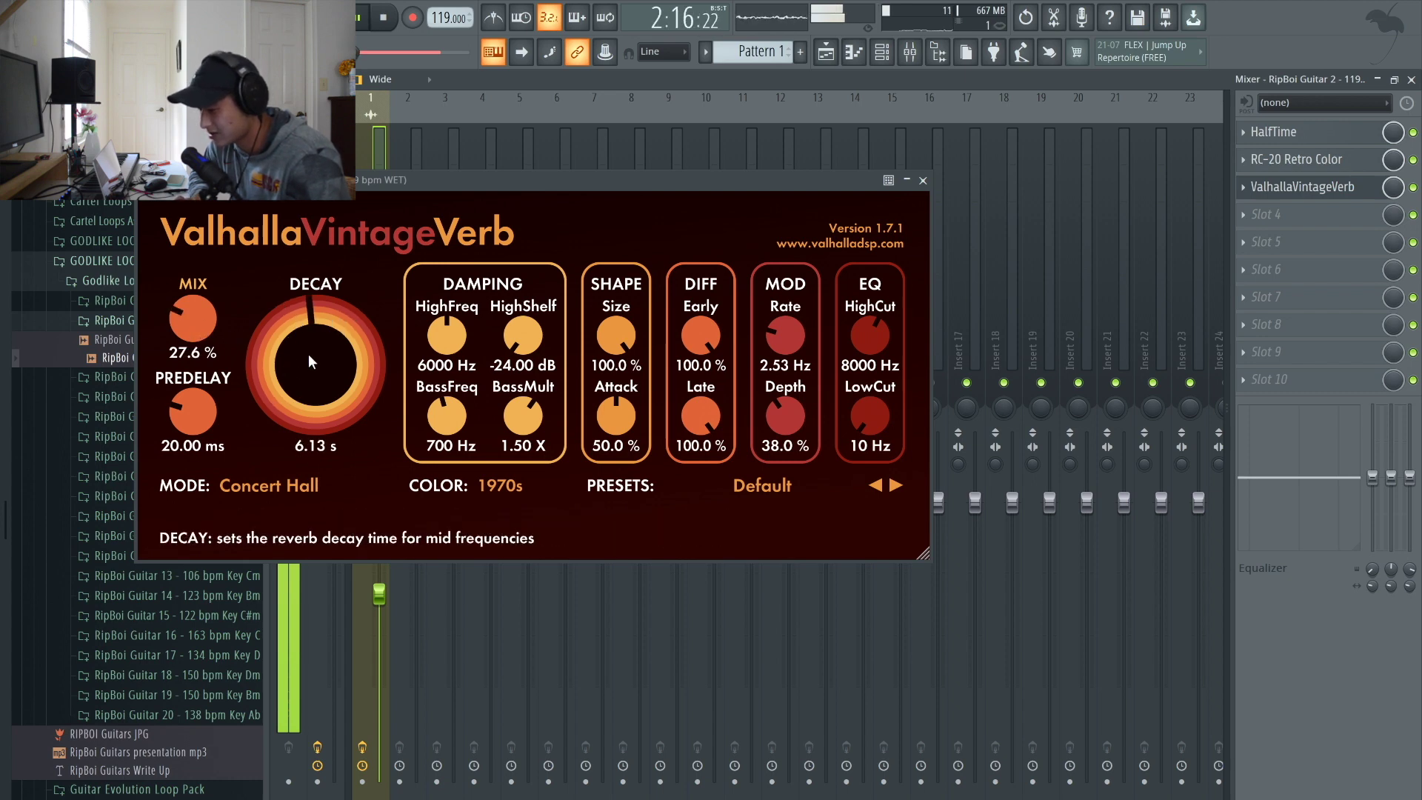
{"action": "left_click", "coordinate": [923, 180]}
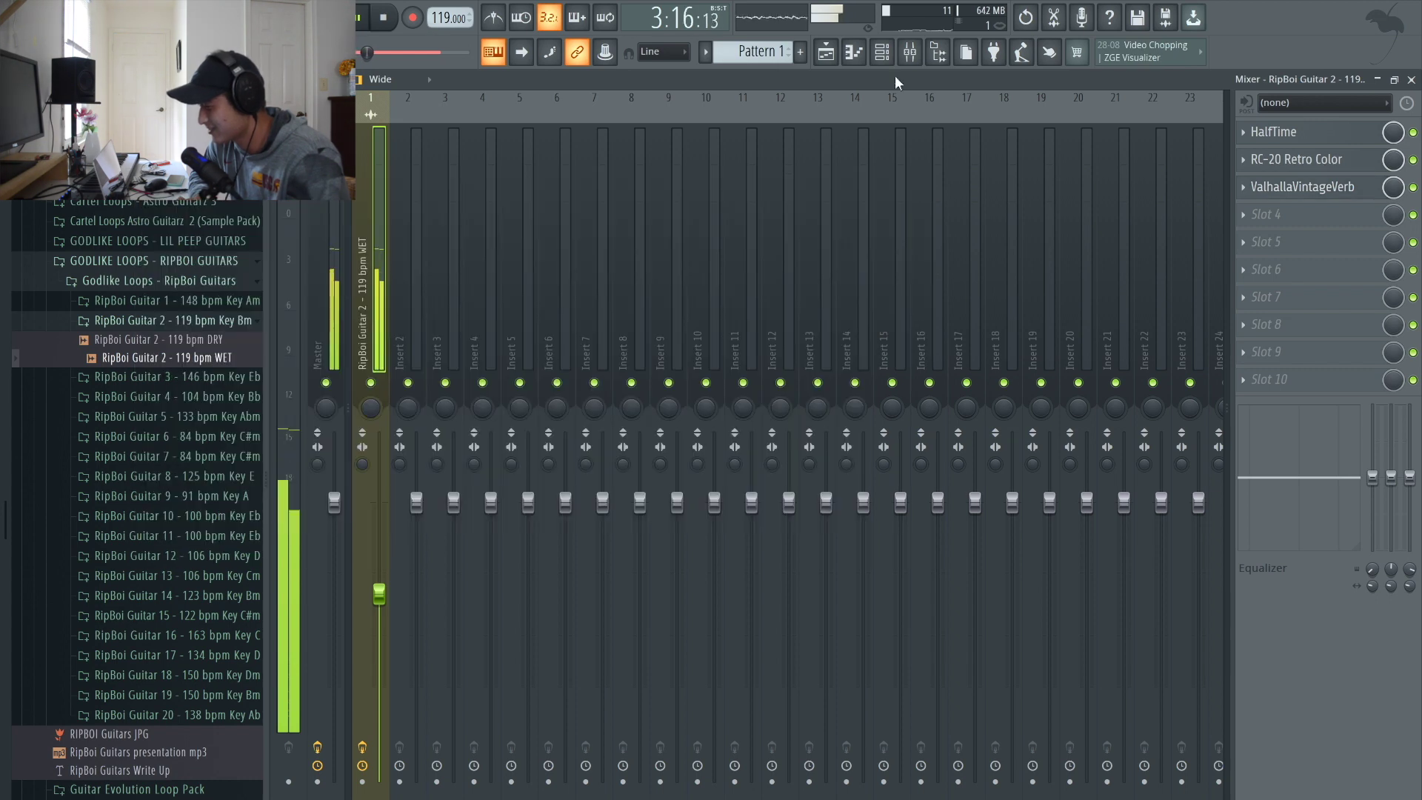
Stop playback and open the piano roll for the LABS channel
{"action": "left_click", "coordinate": [884, 55]}
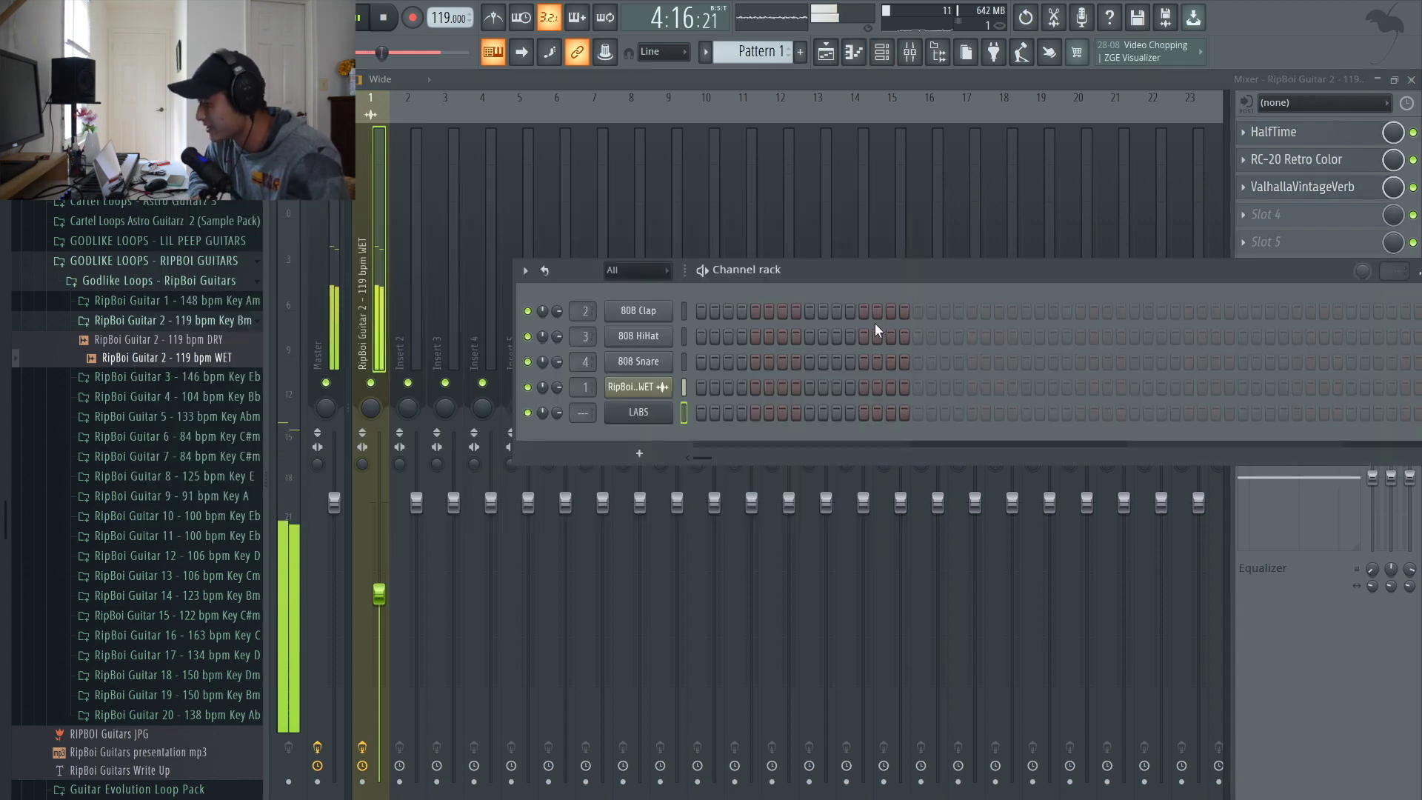
{"action": "key", "text": "F6"}
{"action": "key", "text": "space"}
{"action": "key", "text": "F5"}
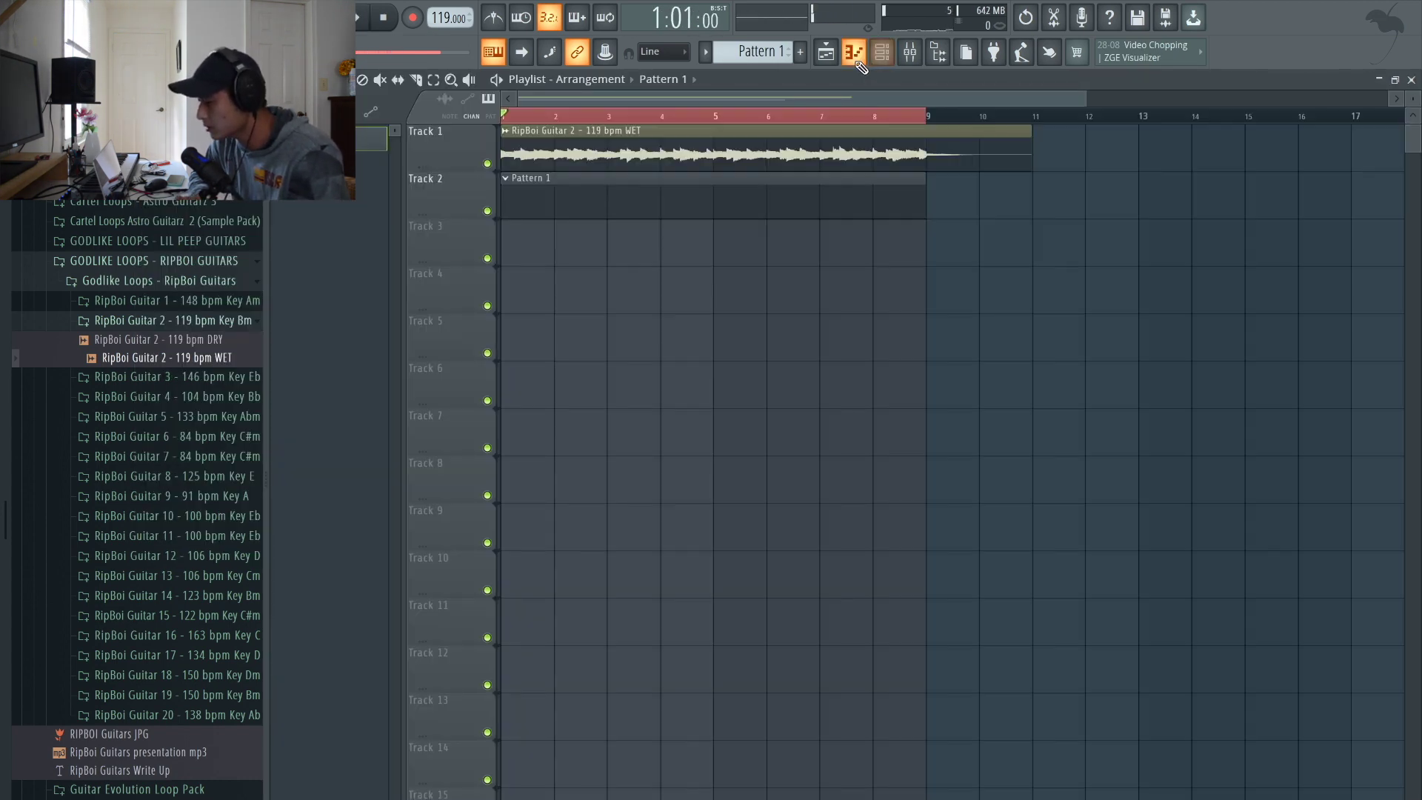
{"action": "key", "text": "F7"}
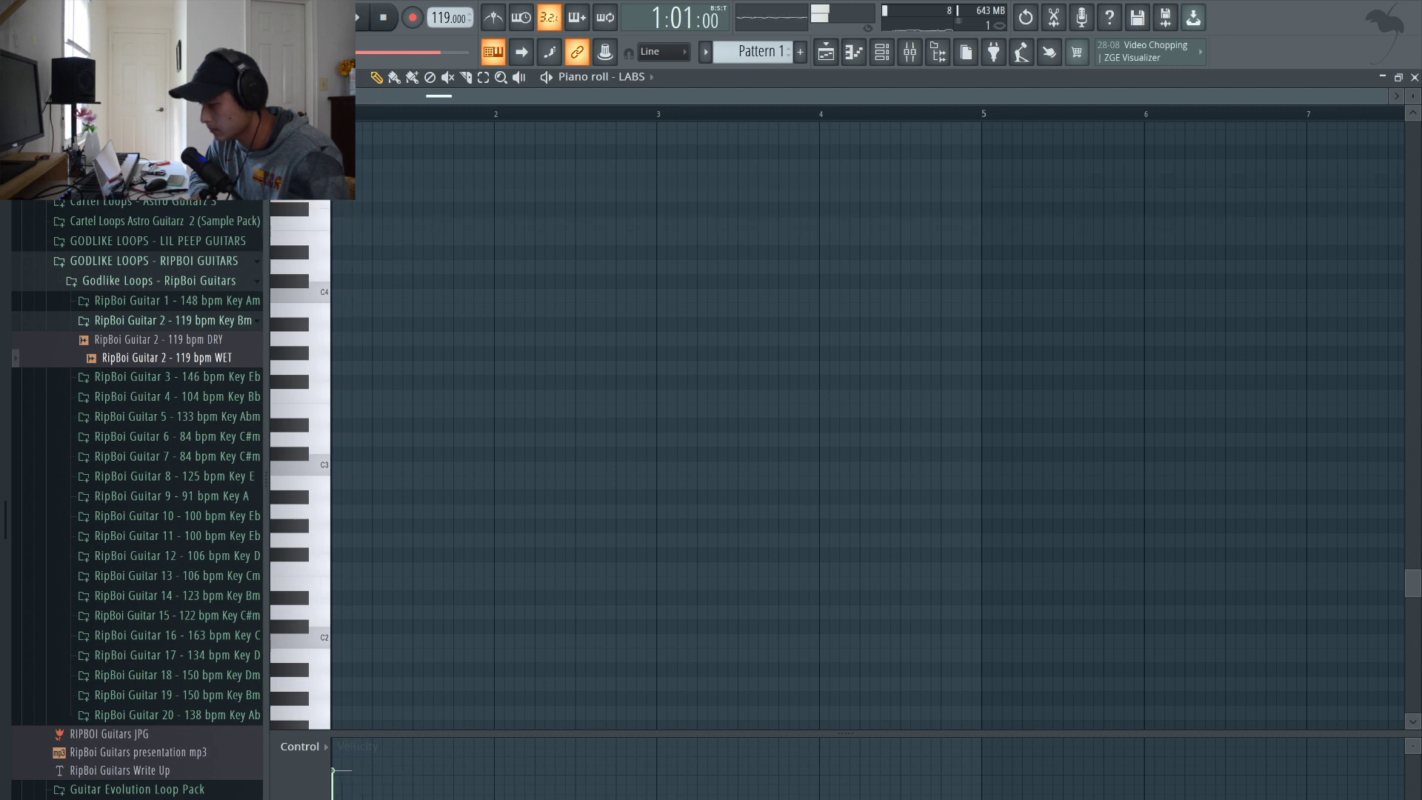
Draw a bar-long B4 note in bar 1 and a bar-long G4 note in bar 2, and play them back
{"action": "scroll", "coordinate": [866, 422], "scroll_direction": "up", "scroll_amount": 1}
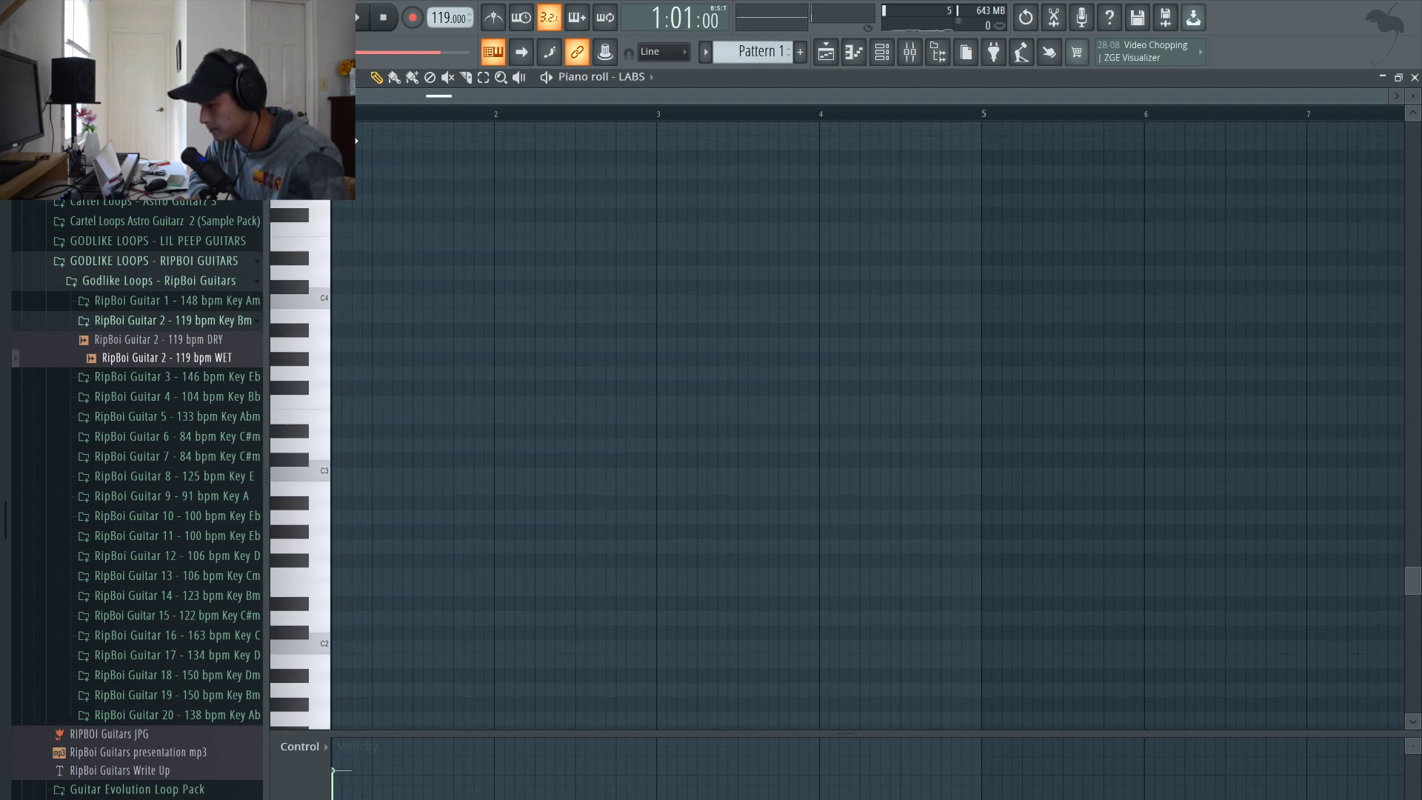
{"action": "key", "text": "space"}
{"action": "left_click_drag", "start_coordinate": [373, 143], "coordinate": [494, 143]}
{"action": "key", "text": "space"}
{"action": "mouse_move", "coordinate": [508, 224]}
{"action": "left_mouse_down"}
{"action": "mouse_move", "coordinate": [492, 184]}
{"action": "mouse_move", "coordinate": [488, 211]}
{"action": "left_mouse_up"}
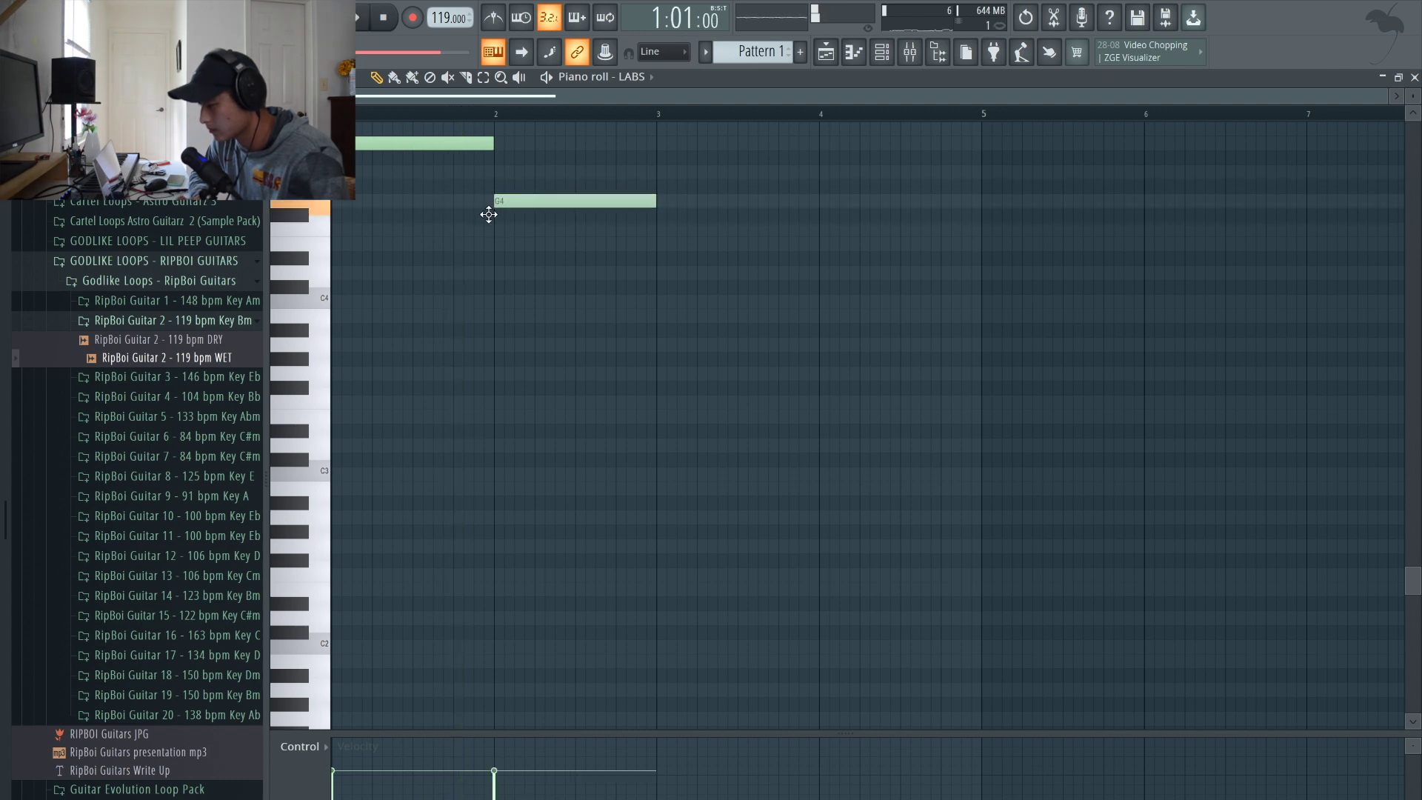
{"action": "key", "text": "space"}
{"action": "scroll", "coordinate": [565, 179], "scroll_direction": "up", "scroll_amount": 1}
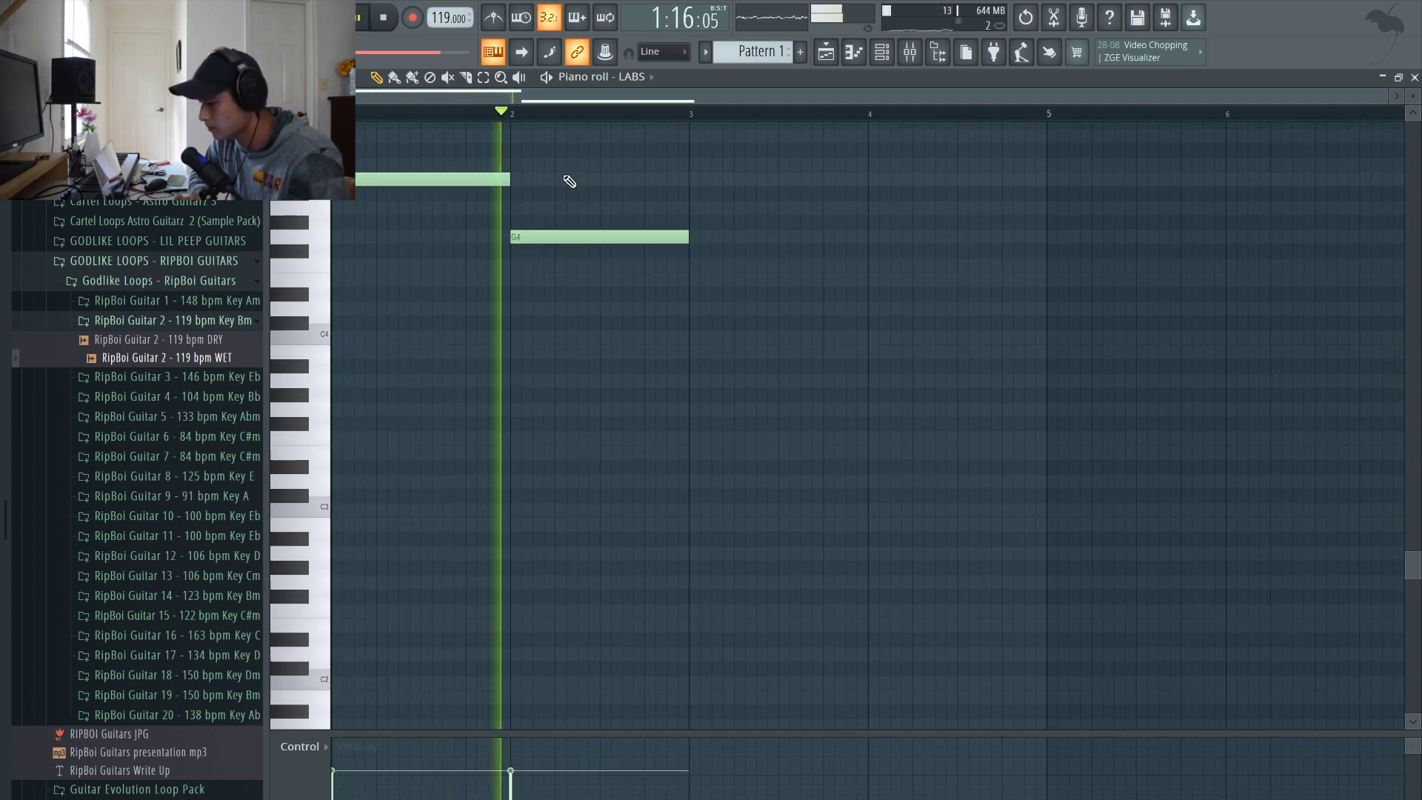
{"action": "key", "text": "space"}
Draw A4 in bar 3 and A#4 in bar 4, completing the chords with E4-G4, G3-E4, D4-F#4 and F#4-D5 across bars 1 to 4
{"action": "left_click", "coordinate": [701, 210]}
{"action": "left_click", "coordinate": [689, 204]}
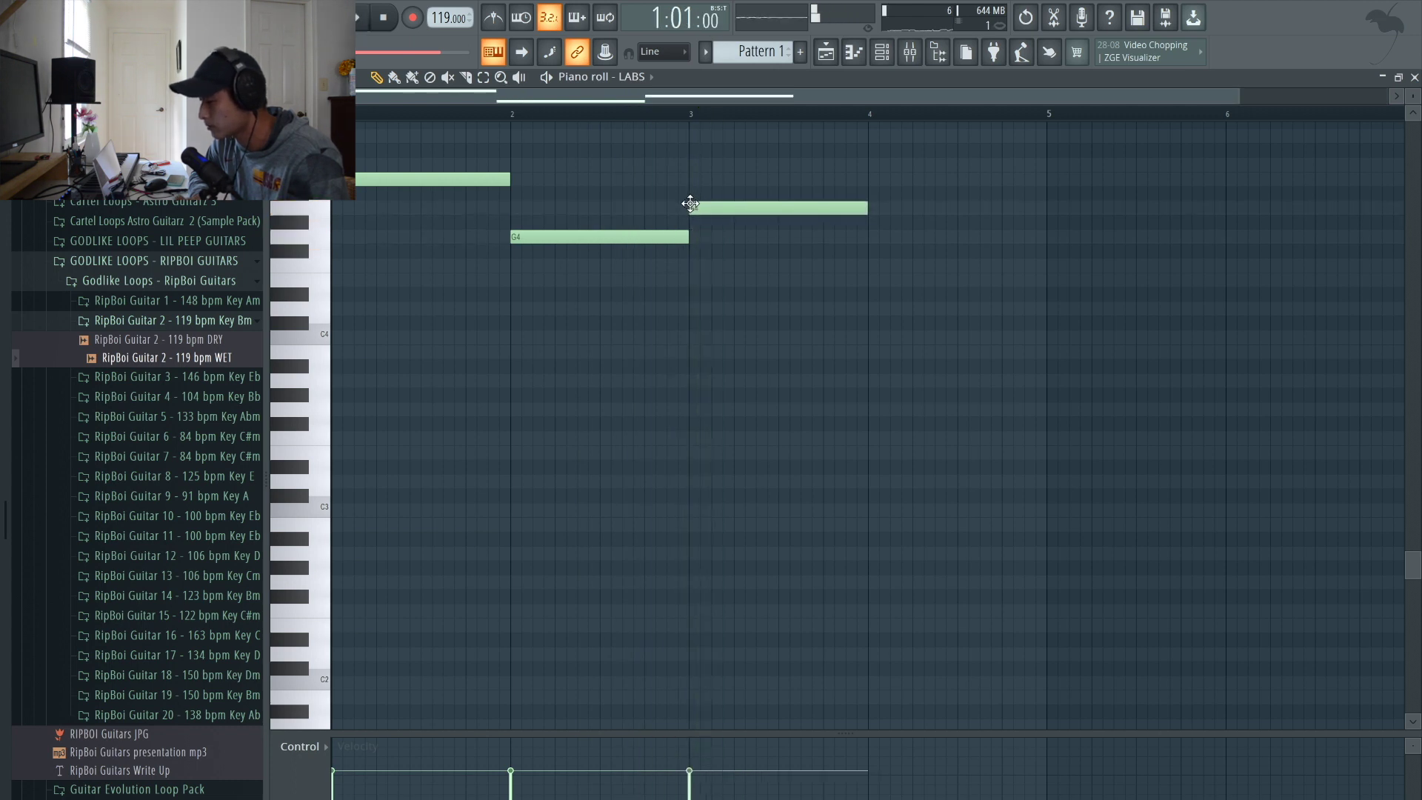
{"action": "left_click", "coordinate": [872, 192]}
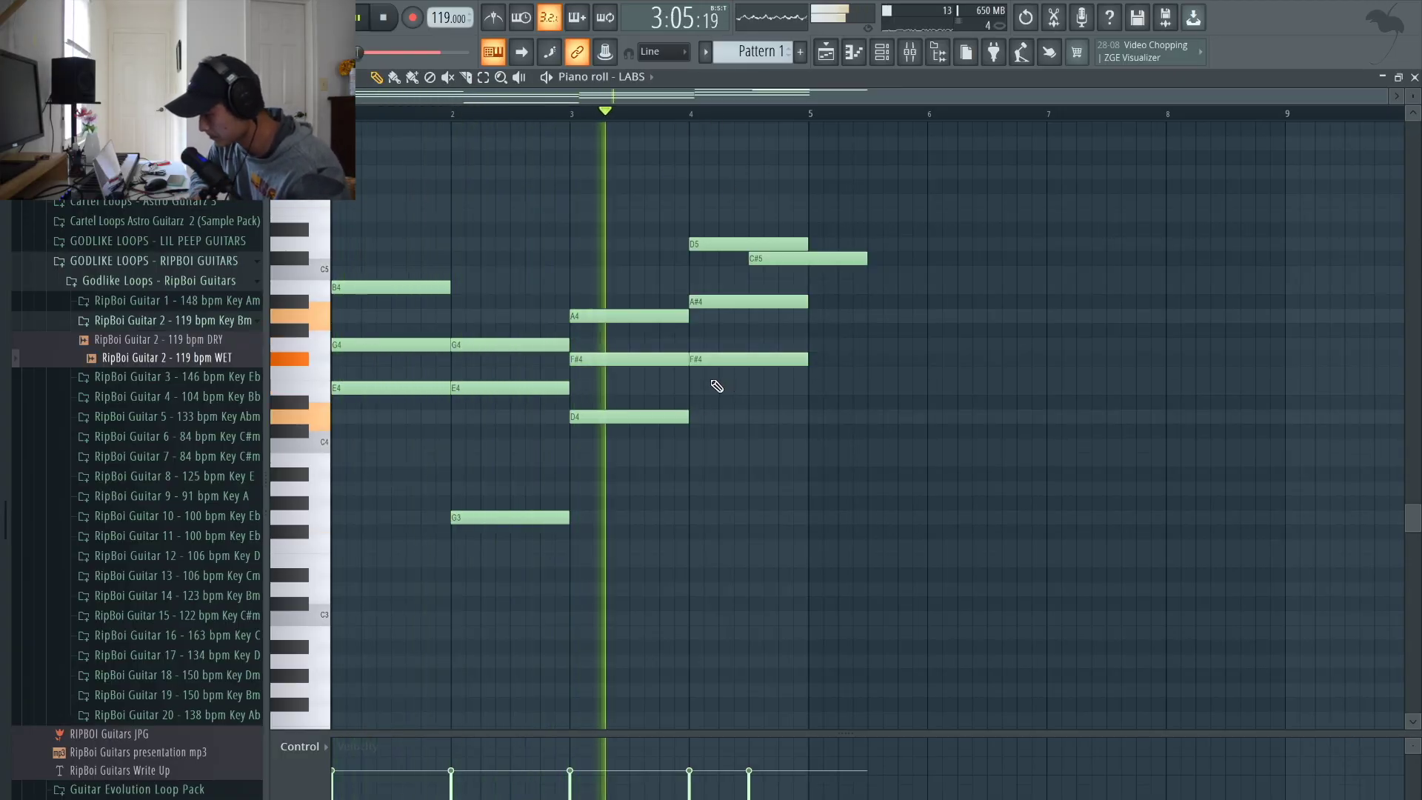
Shorten the D5 note in bar 4 to half a bar and trim the C#5 note to the end of bar 4
{"action": "left_click_drag", "start_coordinate": [724, 394], "coordinate": [709, 240]}
{"action": "left_click", "coordinate": [722, 204]}
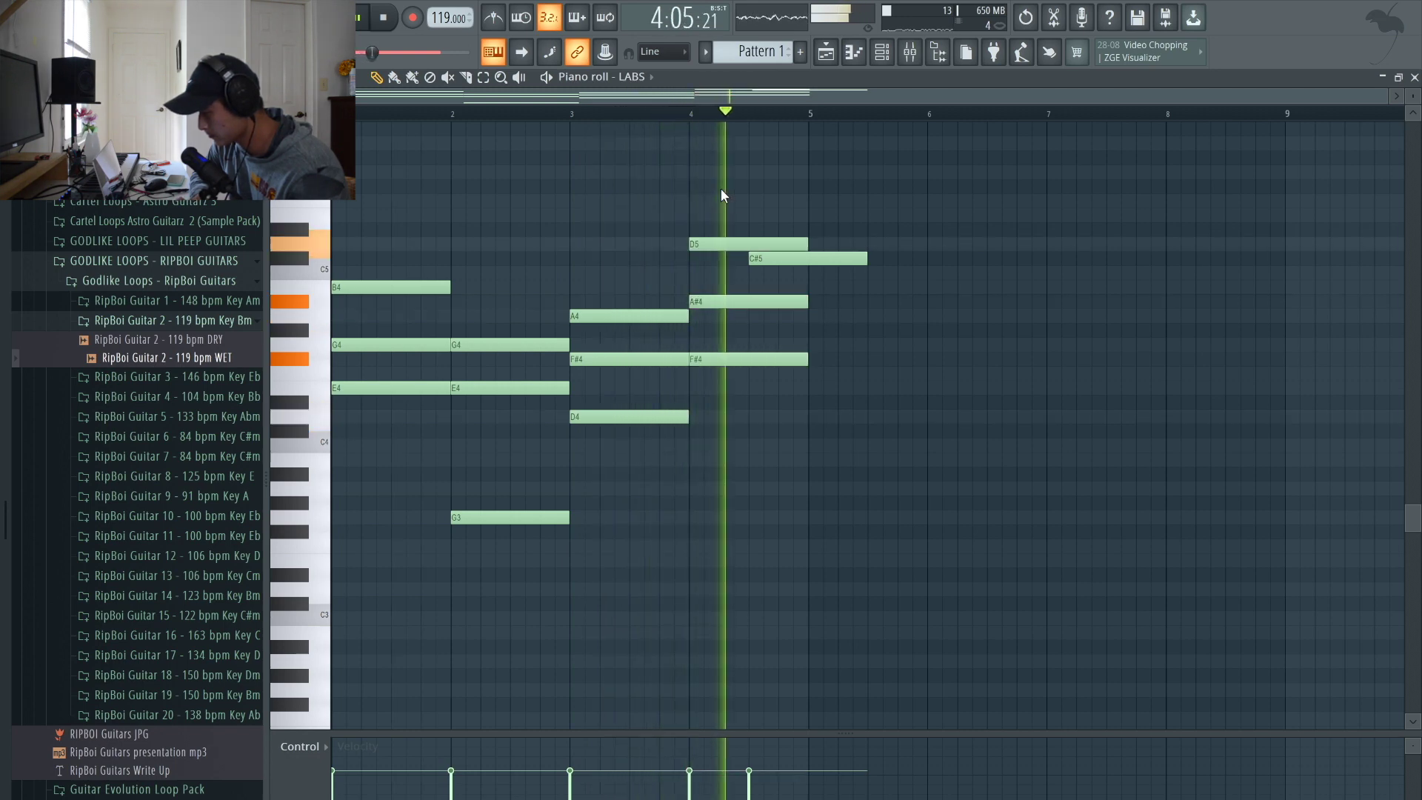
{"action": "left_click_drag", "start_coordinate": [807, 239], "coordinate": [747, 241]}
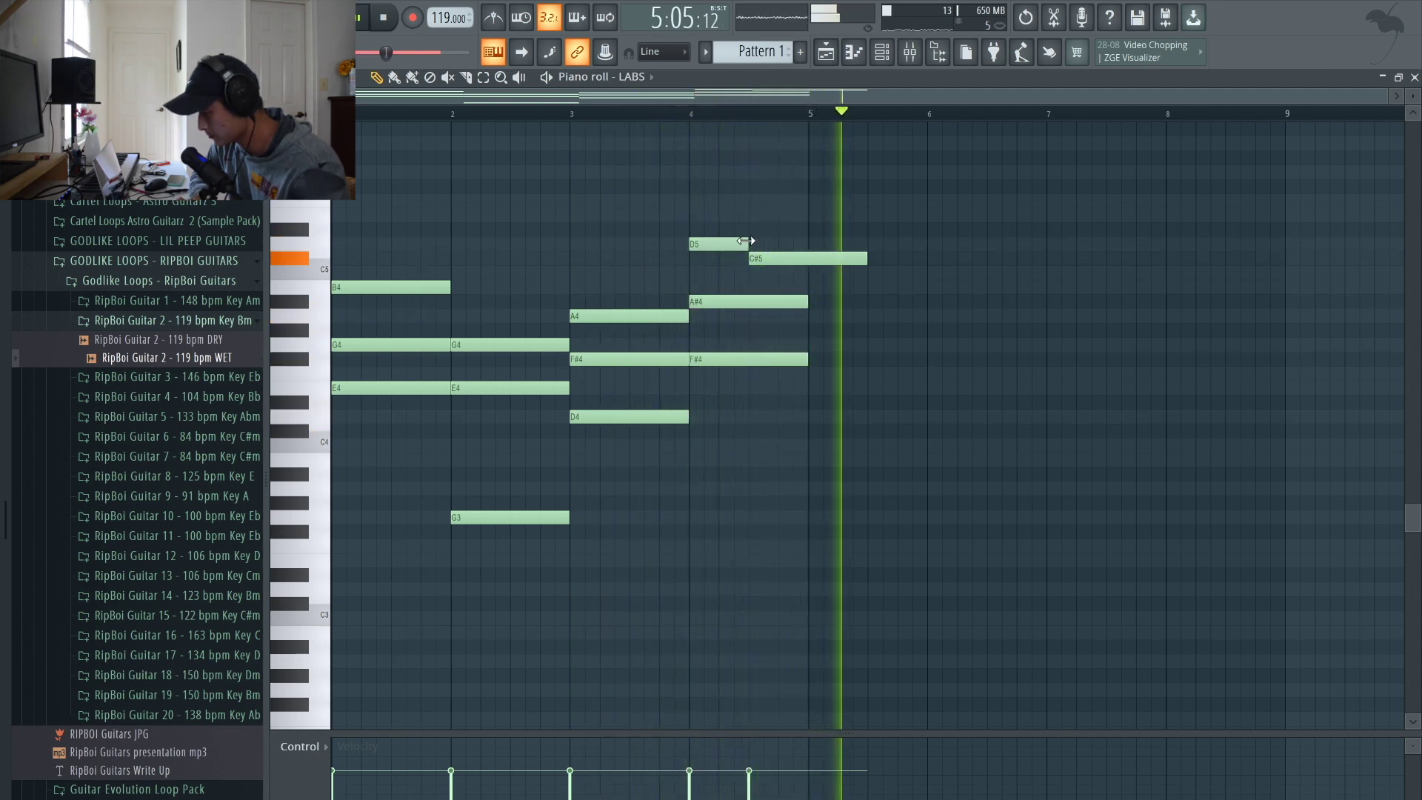
{"action": "key", "text": "space"}
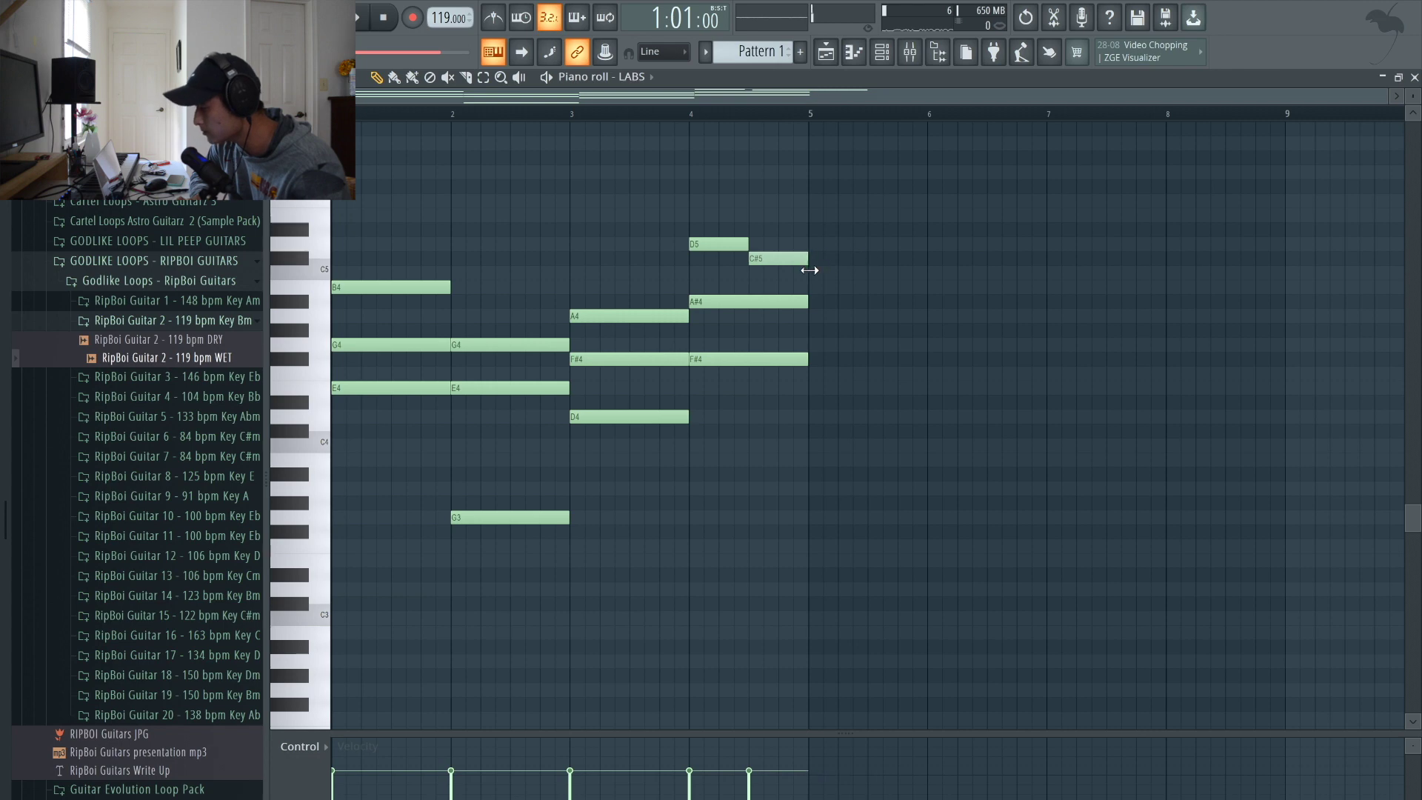
Duplicate the four-bar chord progression into bars 5 to 8 and play the pattern back
{"action": "left_click", "coordinate": [399, 292]}
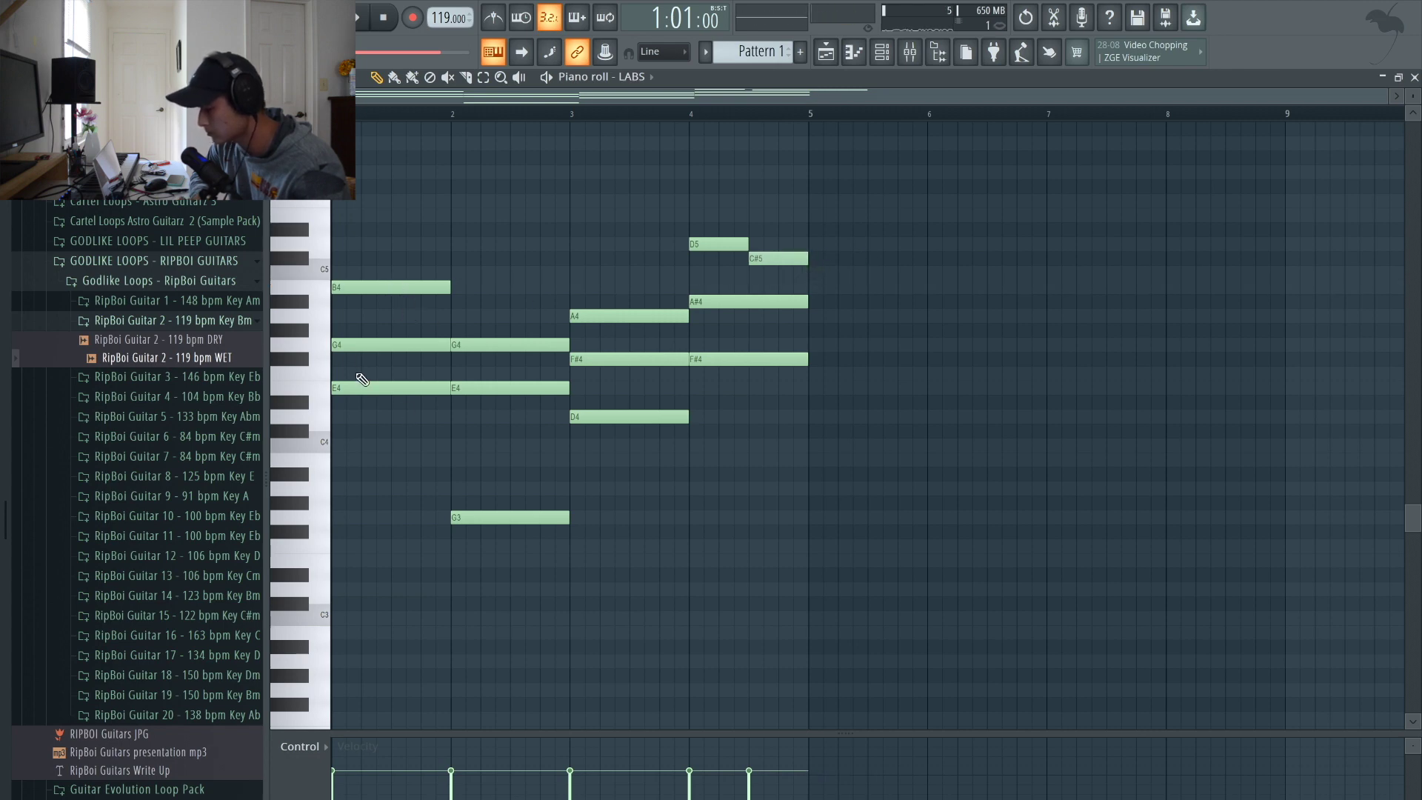
{"action": "key", "text": "ctrl+b"}
{"action": "key", "text": "space"}
{"action": "scroll", "coordinate": [732, 526], "scroll_direction": "down", "scroll_amount": 1}
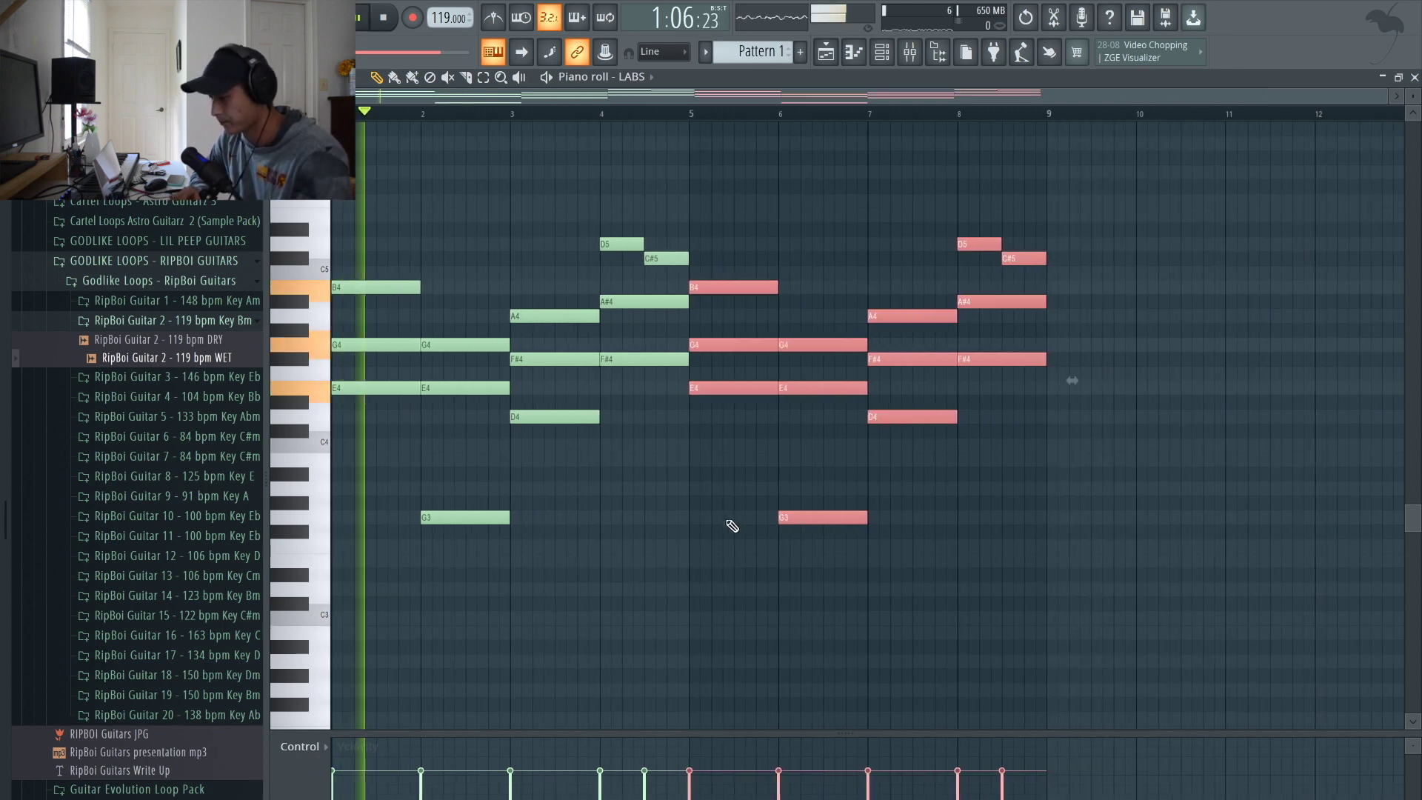
{"action": "key", "text": "space"}
{"action": "left_click", "coordinate": [744, 626]}
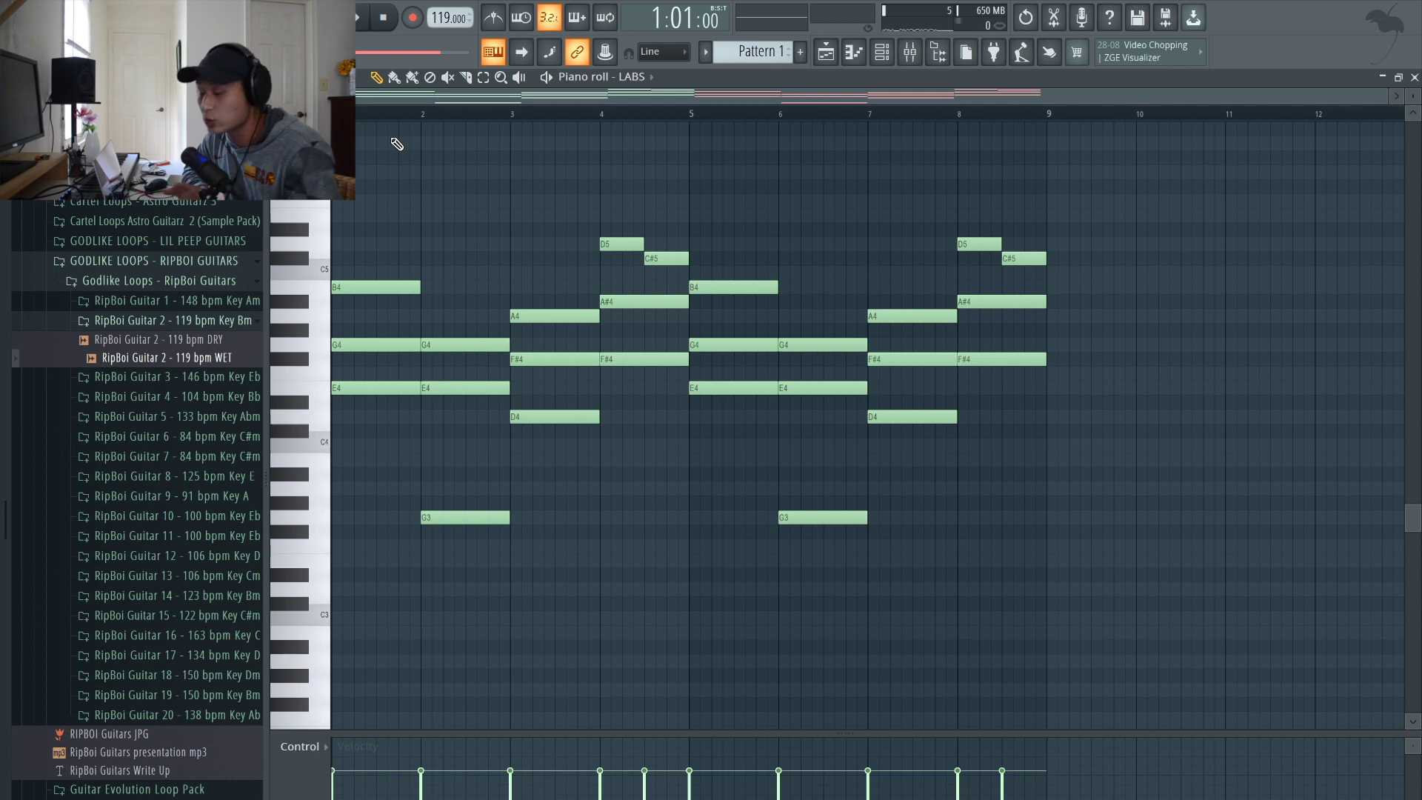
{"action": "key", "text": "space"}
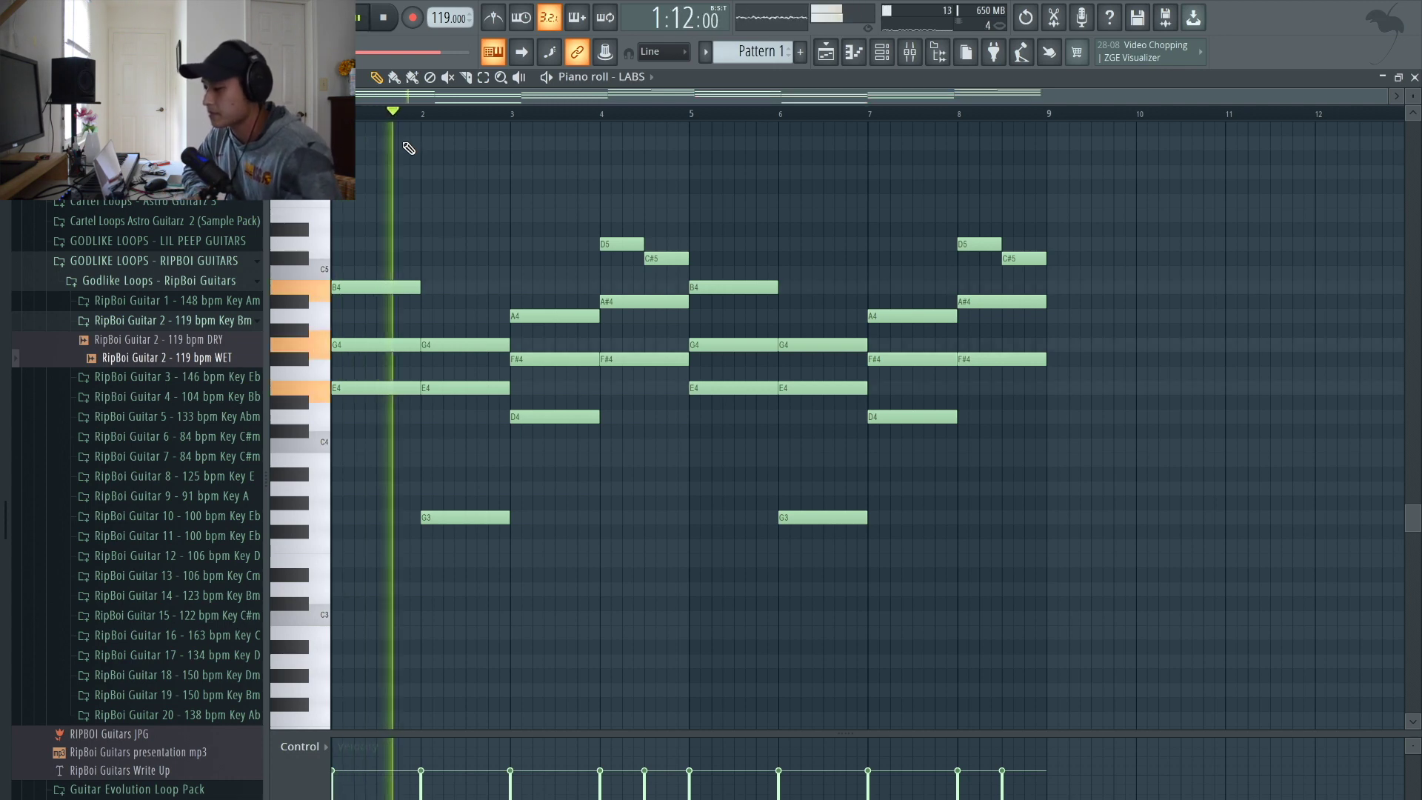
{"action": "key", "text": "space"}
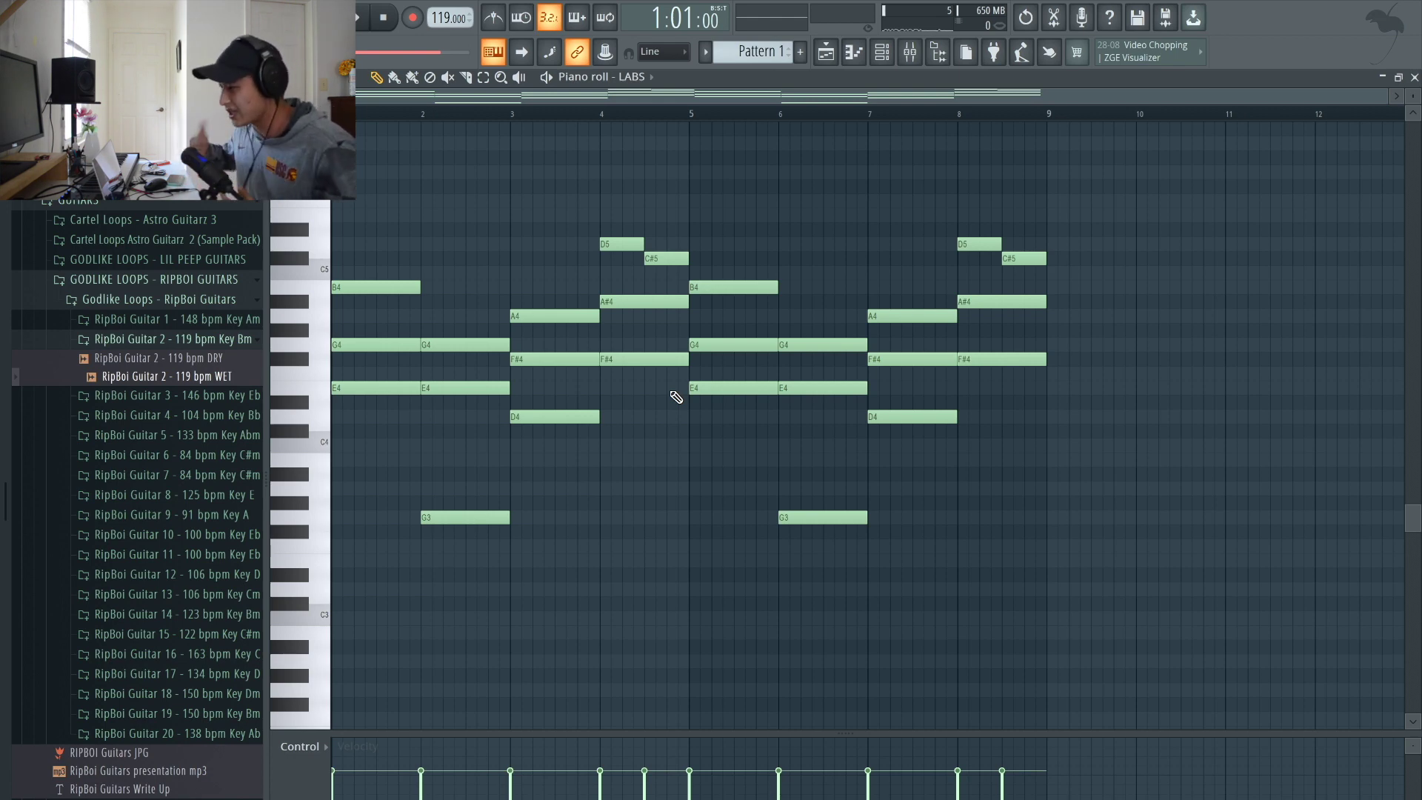
Add a half-bar F#5 note in the second half of bar 2 while listening to the pattern
{"action": "scroll", "coordinate": [689, 396], "scroll_direction": "down", "scroll_amount": 2}
{"action": "key", "text": "space"}
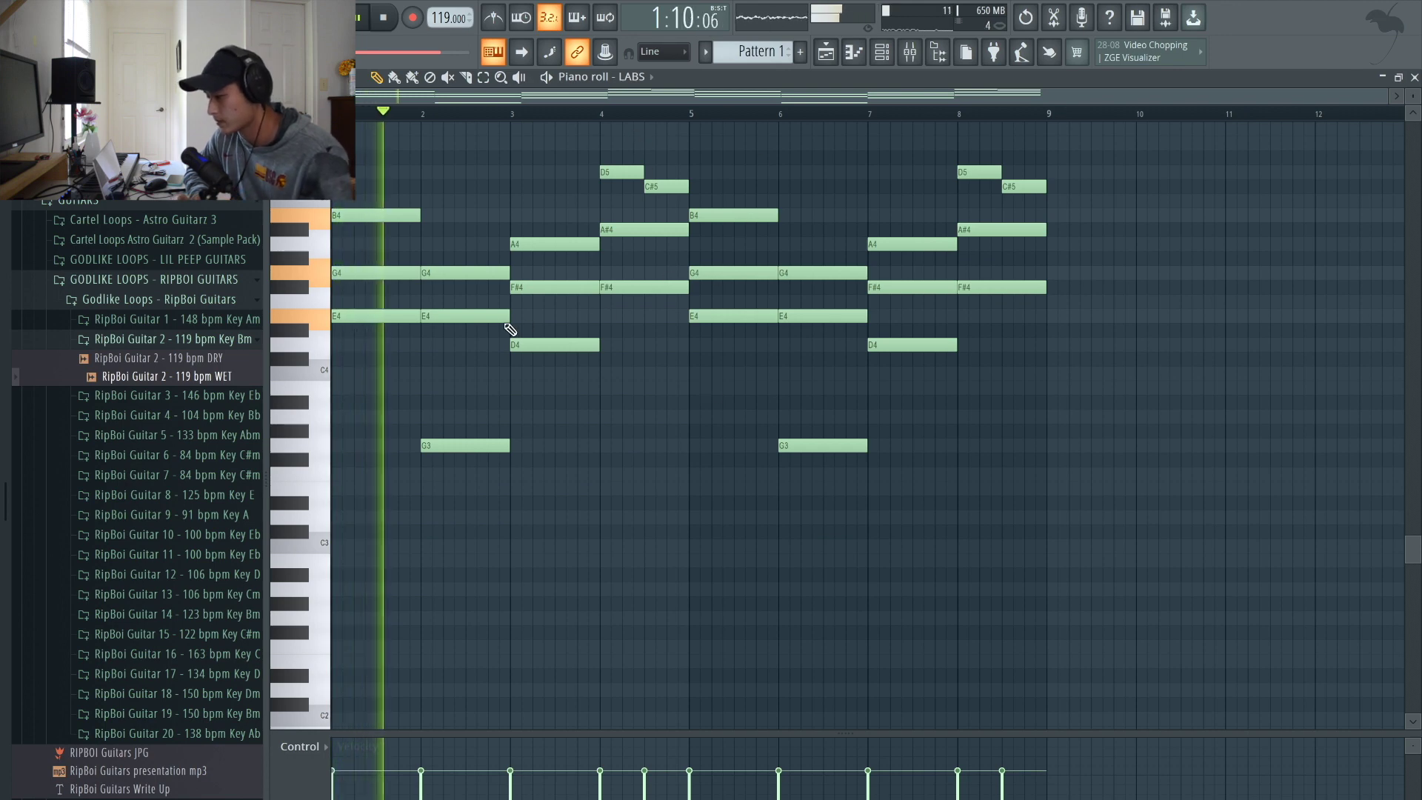
{"action": "scroll", "coordinate": [482, 243], "scroll_direction": "up", "scroll_amount": 3}
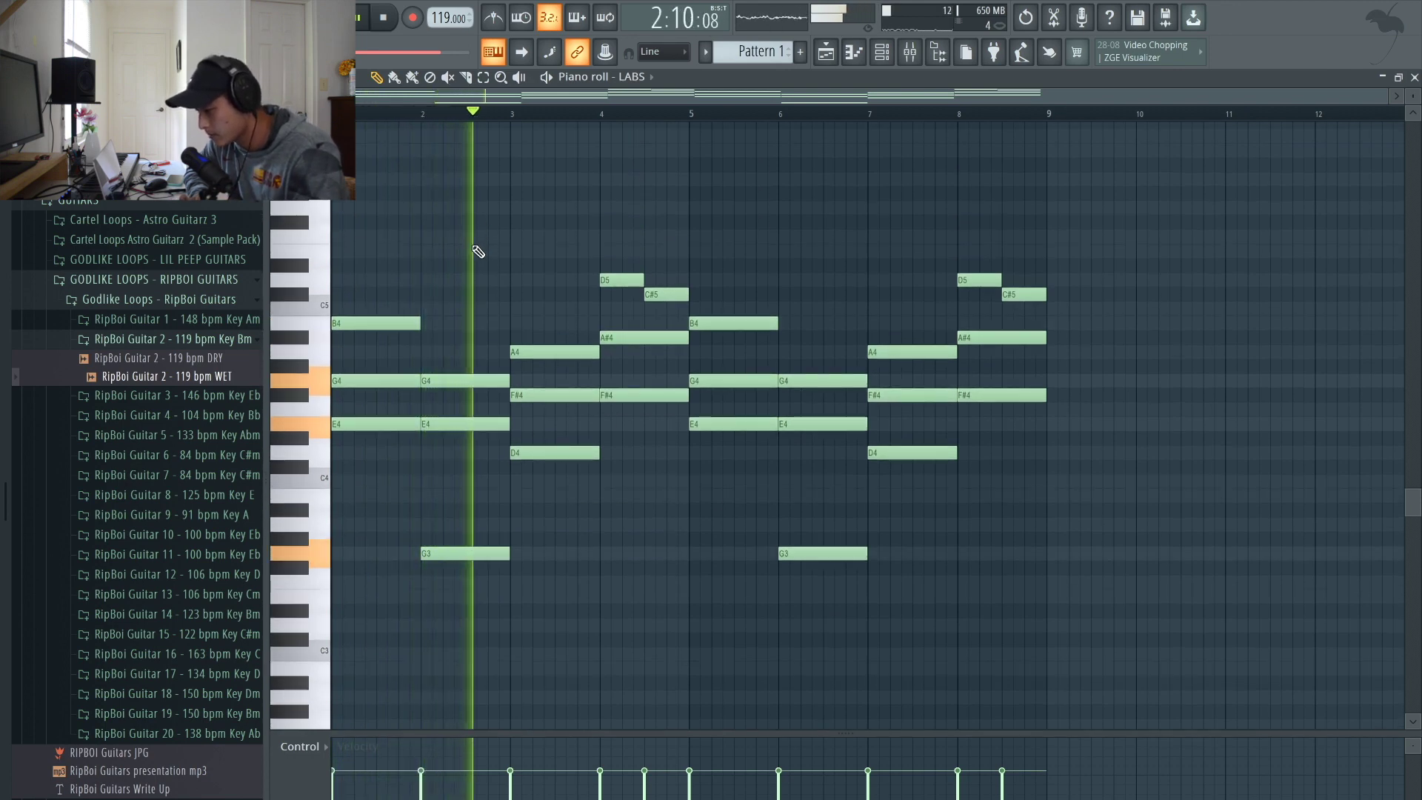
{"action": "key", "text": "space"}
{"action": "left_click", "coordinate": [472, 250]}
{"action": "left_click_drag", "start_coordinate": [465, 237], "coordinate": [471, 216]}
{"action": "key", "text": "space"}
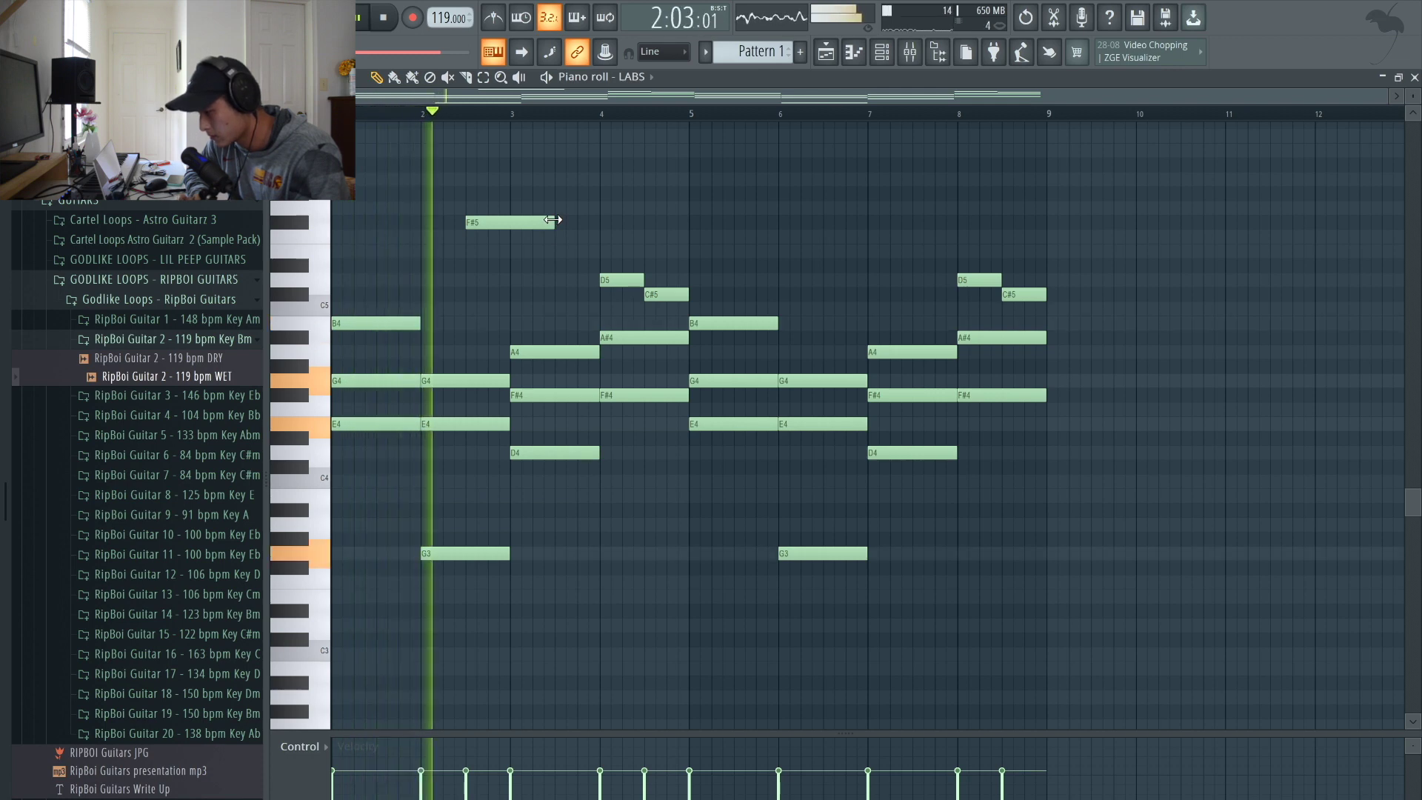
{"action": "left_click_drag", "start_coordinate": [554, 220], "coordinate": [510, 221]}
Add a half-bar F#4 note in the second half of bar 5 and shorten that bar's G4 to half a bar
{"action": "scroll", "coordinate": [689, 248], "scroll_direction": "up", "scroll_amount": 5}
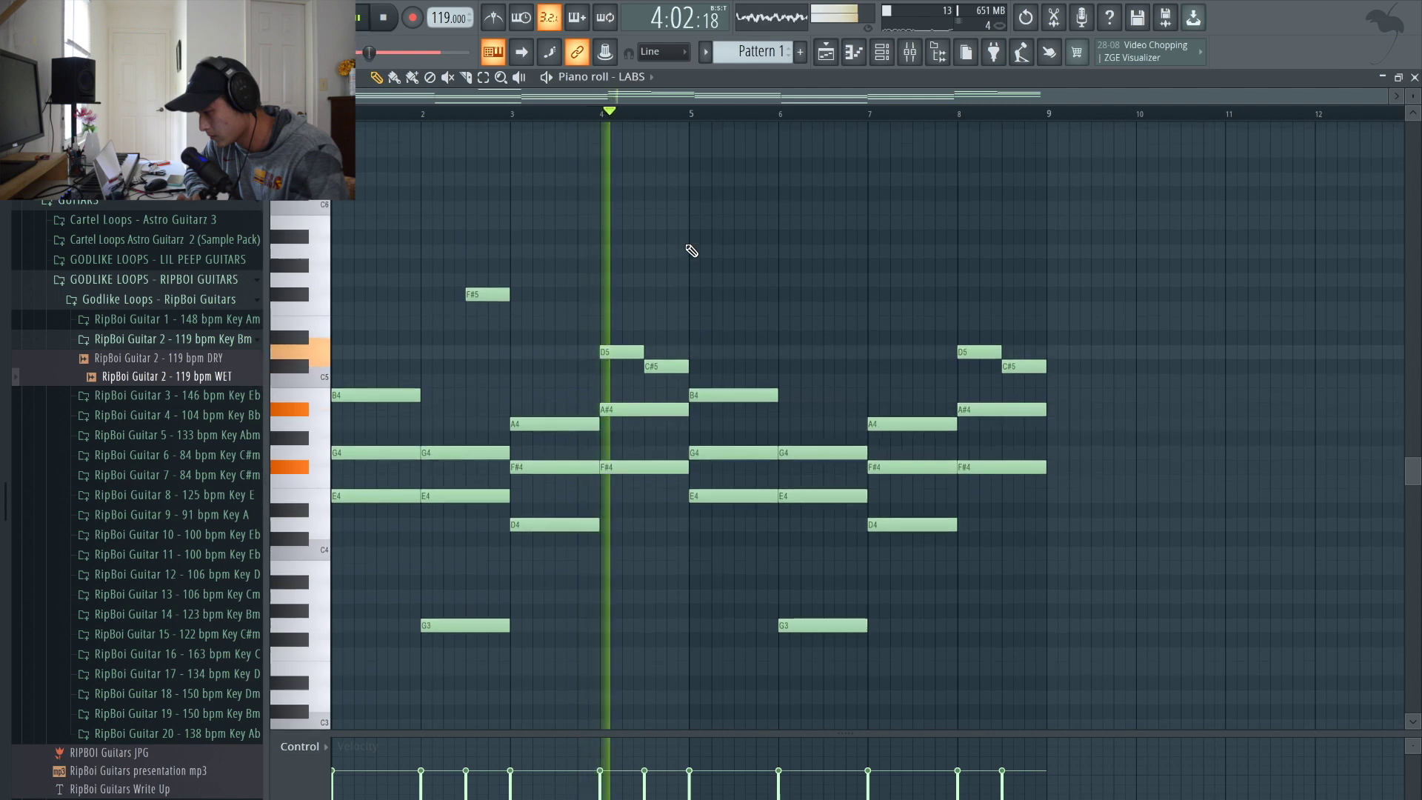
{"action": "scroll", "coordinate": [815, 390], "scroll_direction": "left", "scroll_amount": 1}
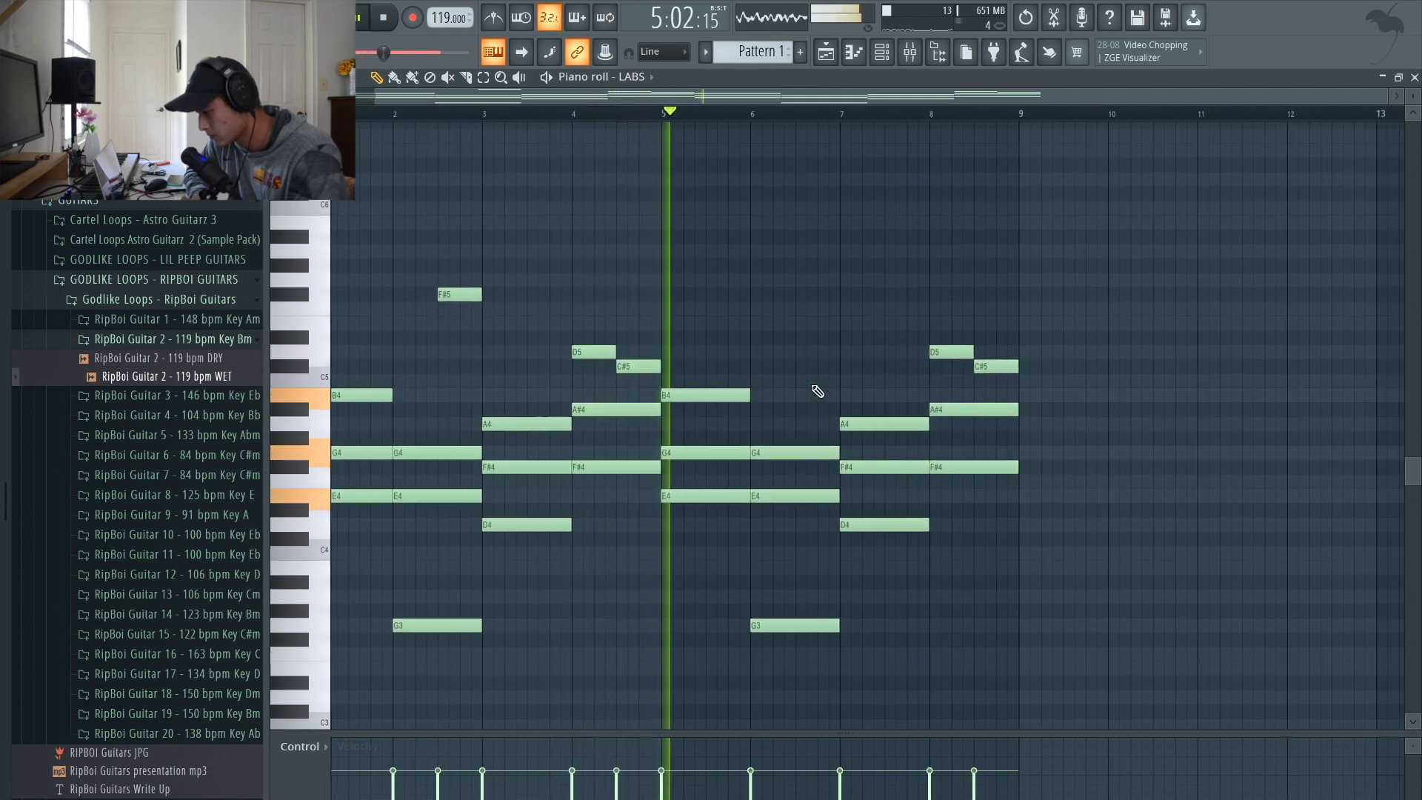
{"action": "key", "text": "space"}
{"action": "mouse_move", "coordinate": [711, 553]}
{"action": "left_mouse_down"}
{"action": "mouse_move", "coordinate": [698, 380]}
{"action": "mouse_move", "coordinate": [708, 464]}
{"action": "left_mouse_up"}
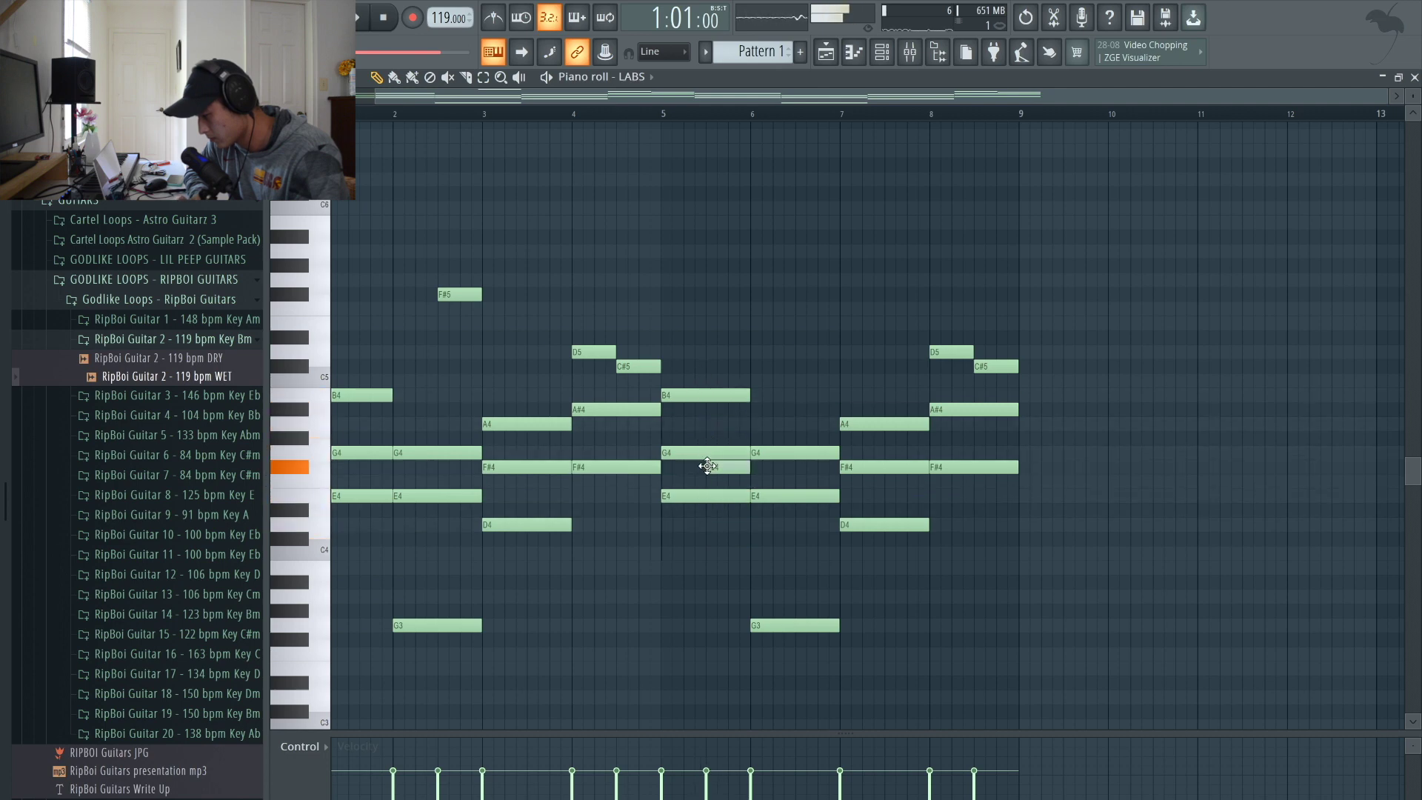
{"action": "left_click", "coordinate": [666, 122]}
{"action": "key", "text": "space"}
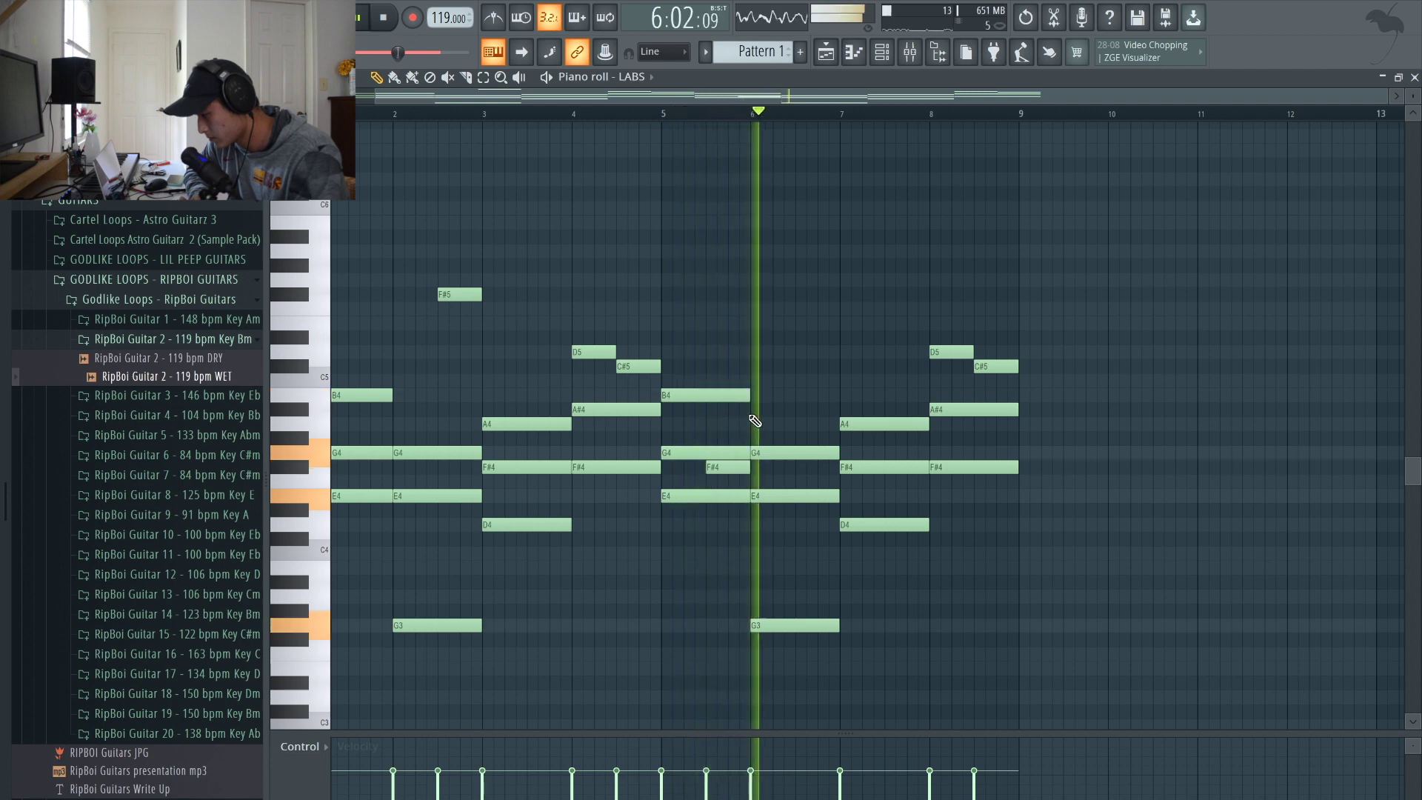
{"action": "left_click_drag", "start_coordinate": [746, 450], "coordinate": [705, 450]}
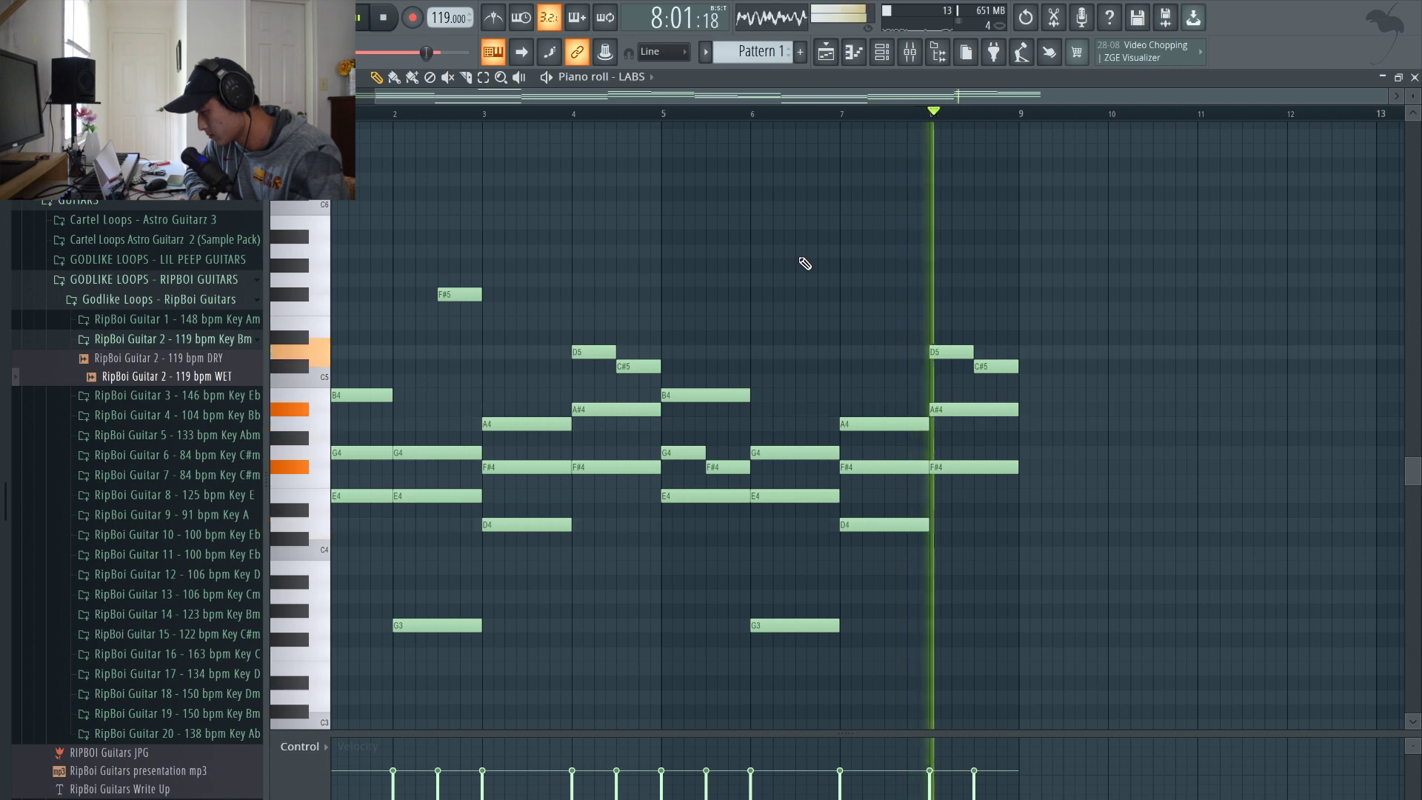
Change the top melody in bar 8 to C#5 for the first half and F#5 for the second, and play it back
{"action": "key", "text": "space"}
{"action": "left_click", "coordinate": [940, 355]}
{"action": "left_click_drag", "start_coordinate": [940, 355], "coordinate": [997, 294]}
{"action": "key", "text": "space"}
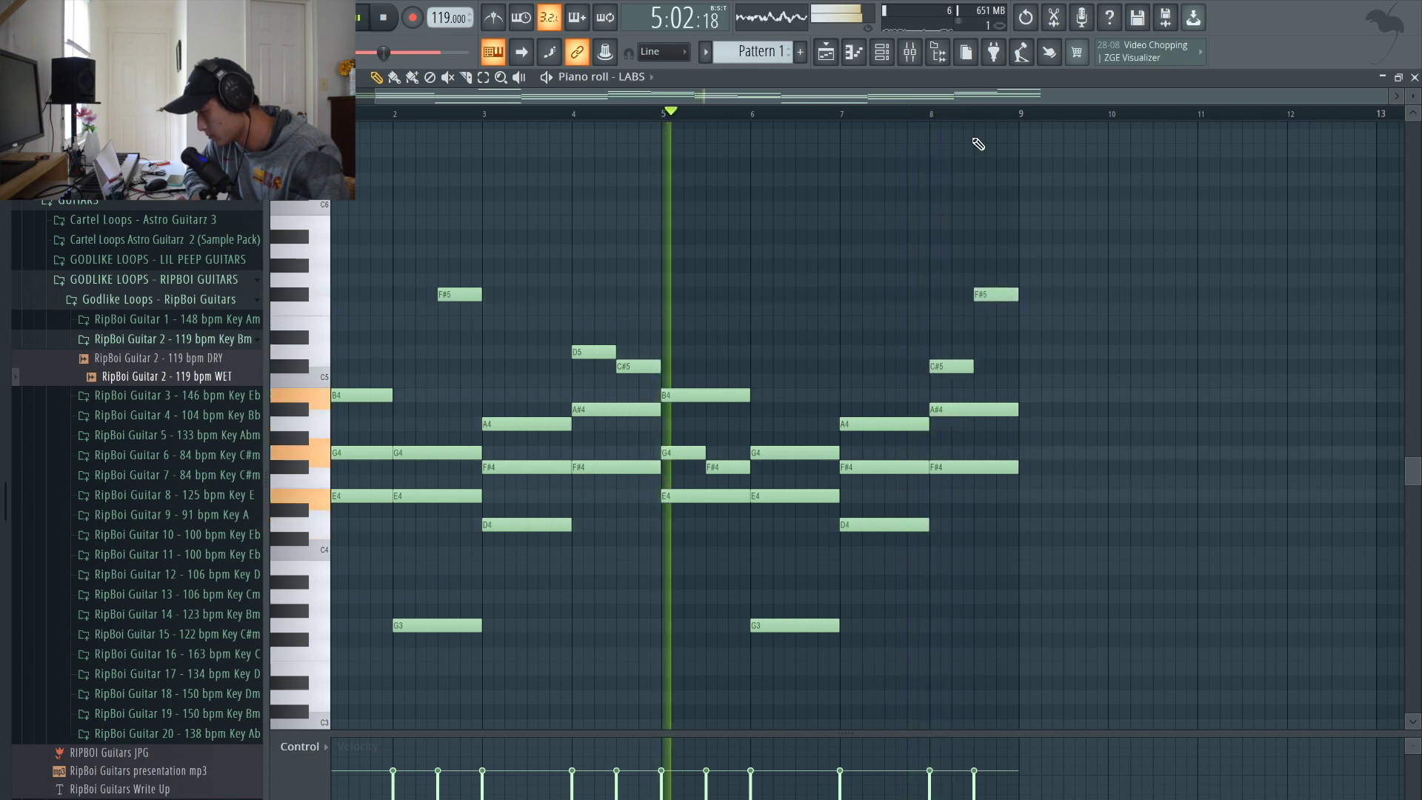
{"action": "left_click", "coordinate": [936, 113]}
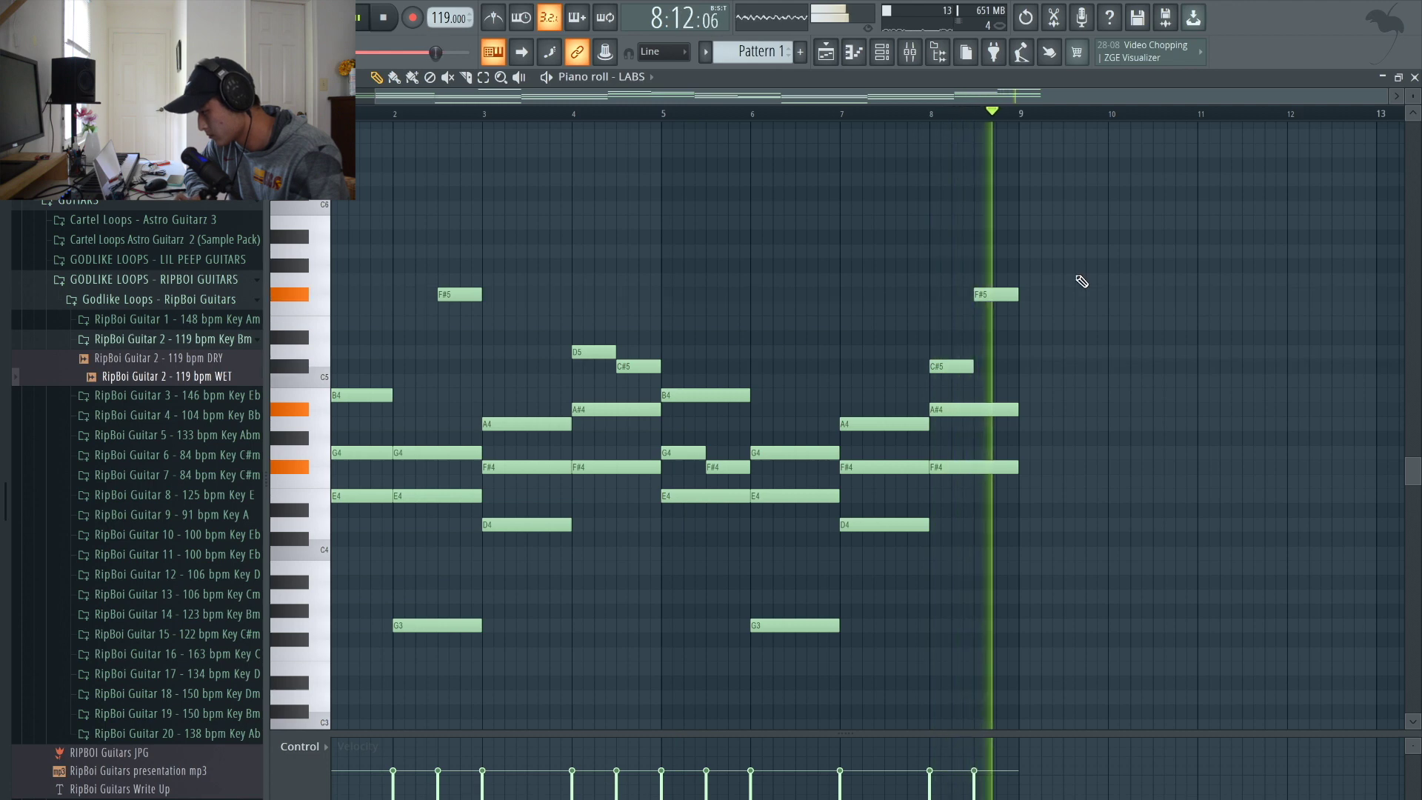
{"action": "scroll", "coordinate": [1080, 285], "scroll_direction": "up", "scroll_amount": 3}
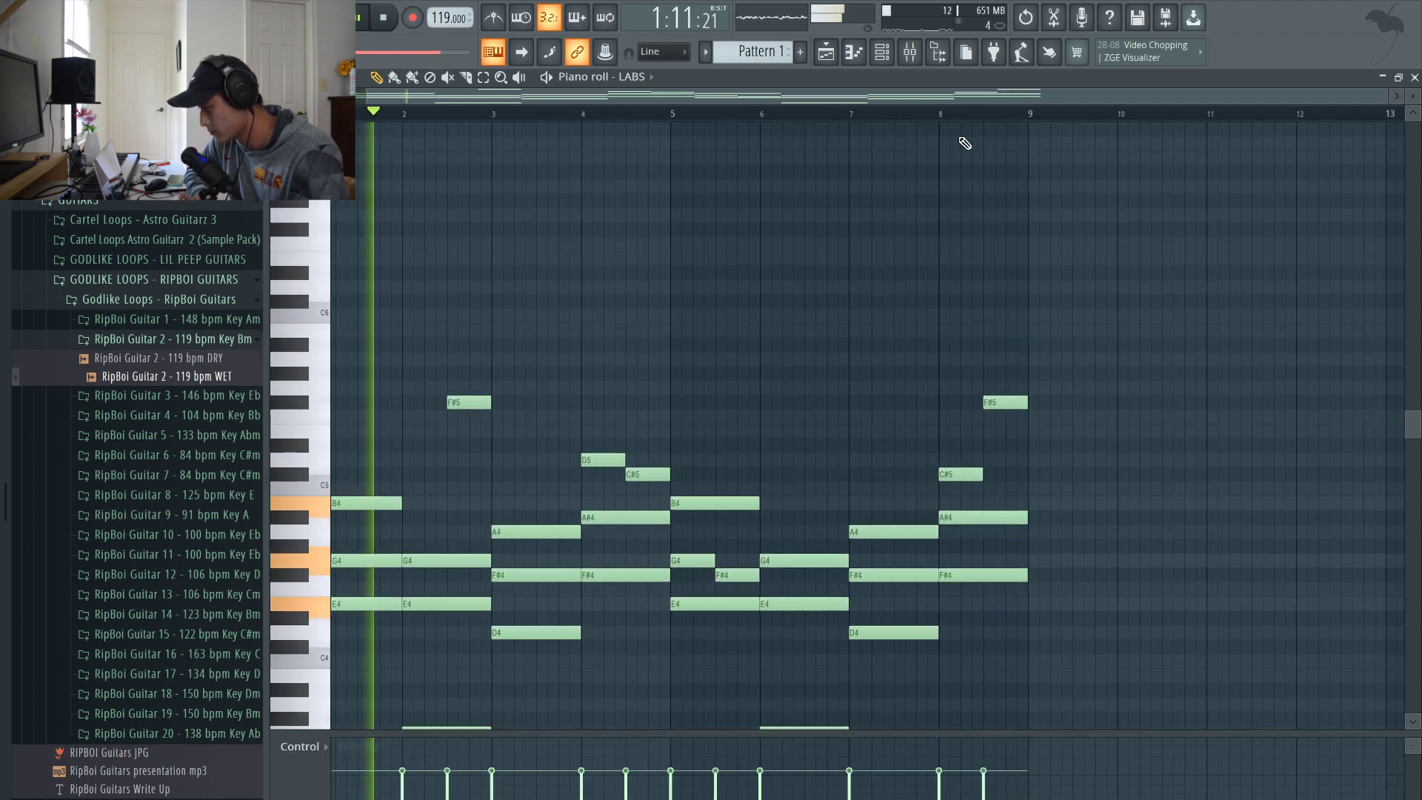
{"action": "left_click", "coordinate": [948, 115]}
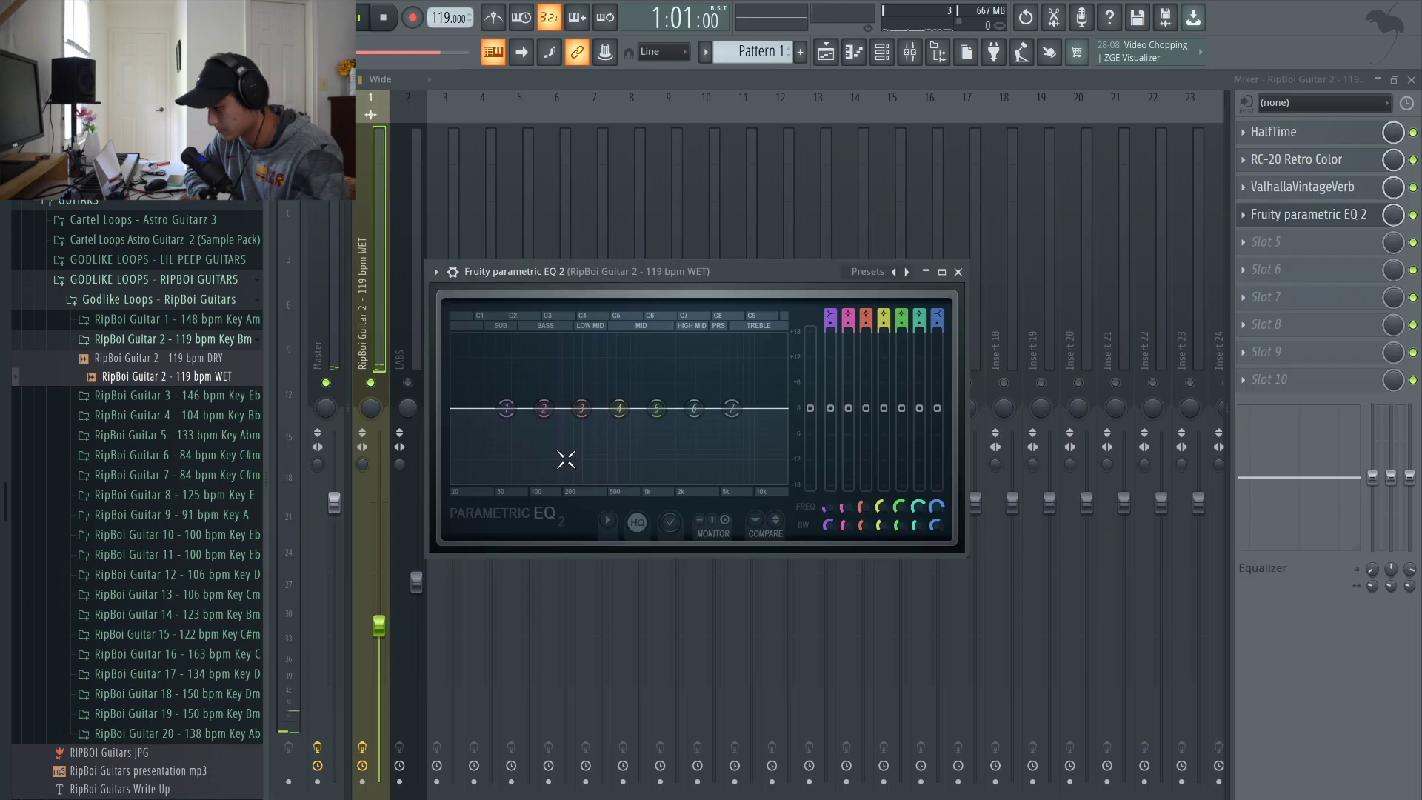
In Fruity parametric EQ 2 on the guitar's mixer track, cut the lows with band 1, lower band 2 and boost band 5 around 2163 Hz
{"action": "key", "text": "F9"}
{"action": "left_click_drag", "start_coordinate": [496, 412], "coordinate": [559, 472]}
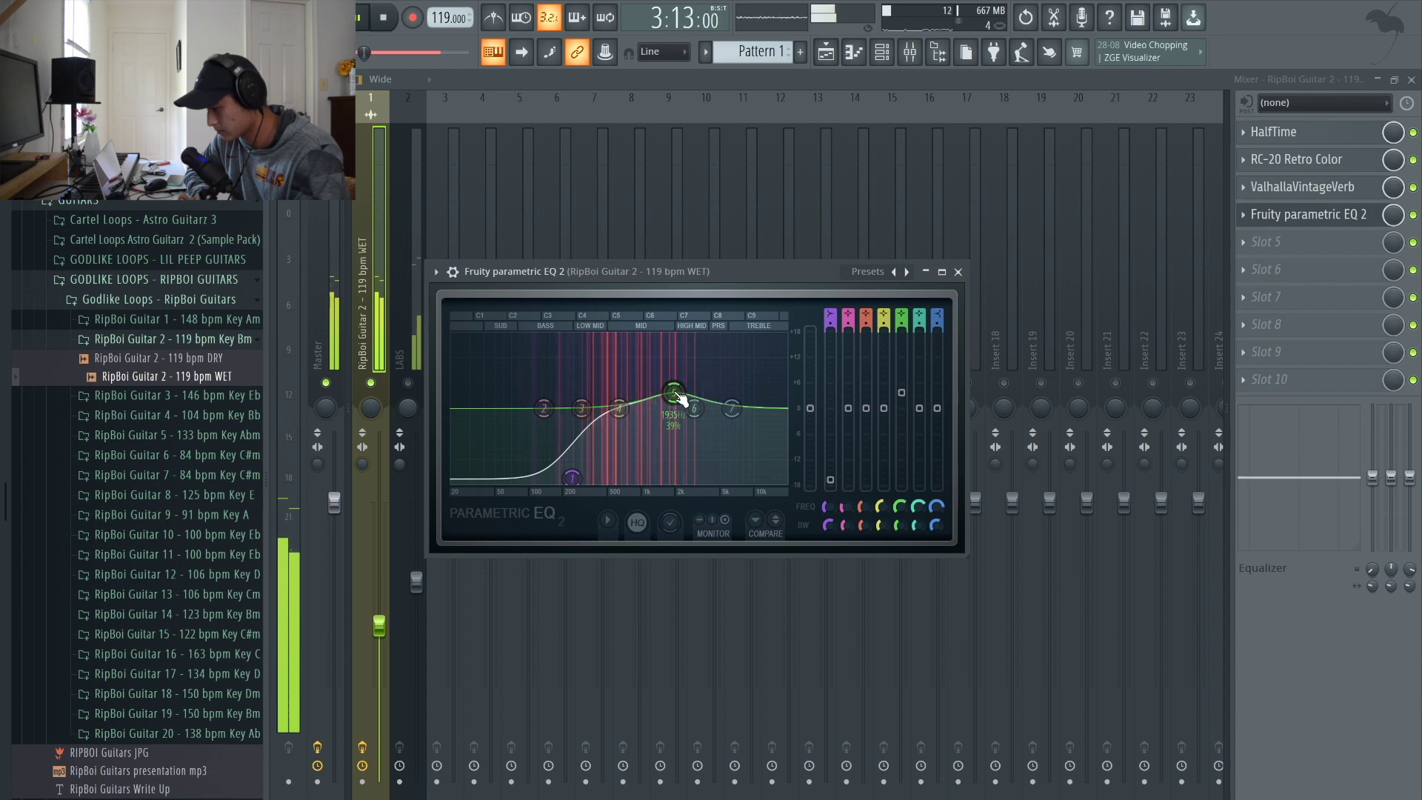
{"action": "left_click_drag", "start_coordinate": [570, 479], "coordinate": [586, 482]}
{"action": "left_click_drag", "start_coordinate": [673, 392], "coordinate": [679, 392]}
{"action": "left_click_drag", "start_coordinate": [583, 408], "coordinate": [558, 428]}
{"action": "left_click_drag", "start_coordinate": [585, 482], "coordinate": [587, 480]}
{"action": "left_click_drag", "start_coordinate": [681, 391], "coordinate": [680, 387]}
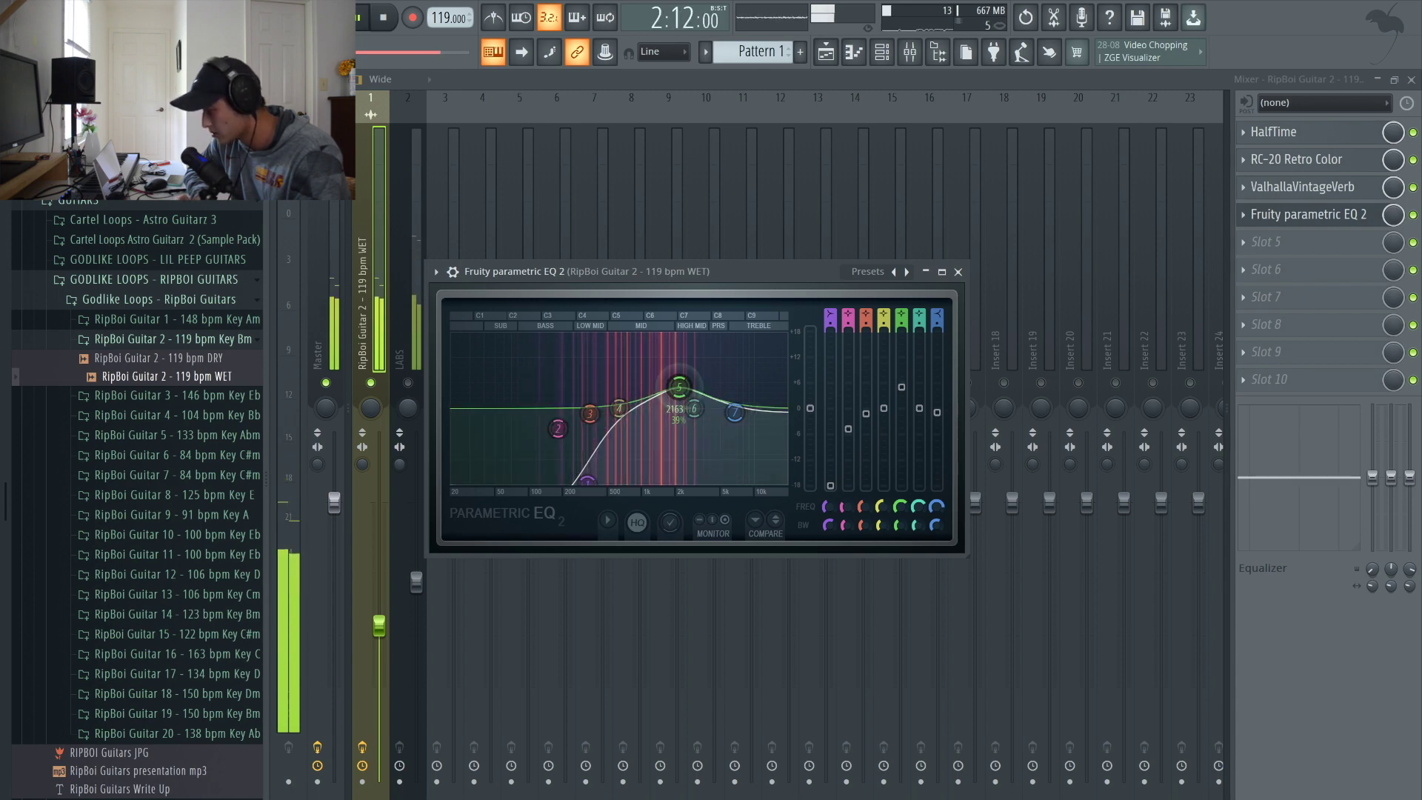
{"action": "left_click", "coordinate": [958, 272]}
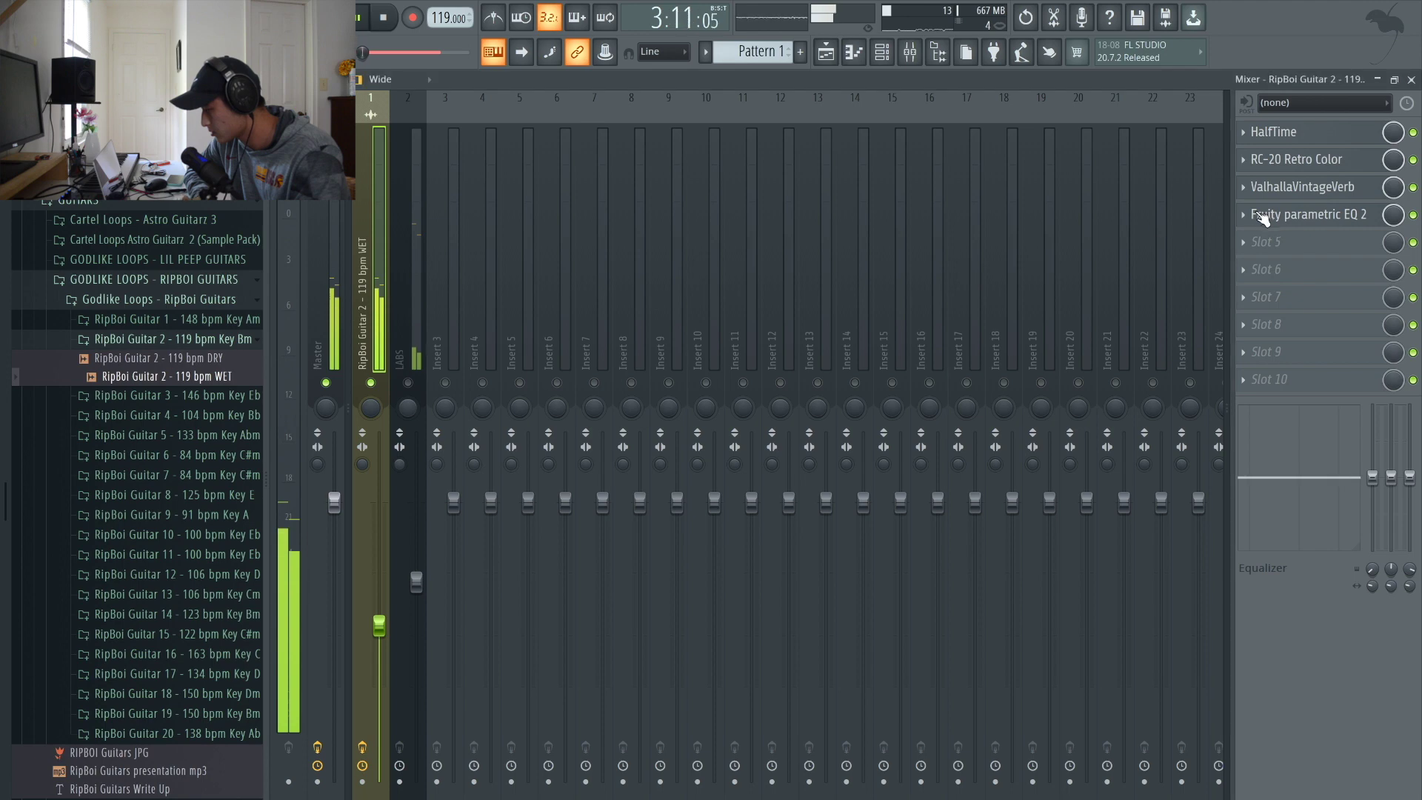
Unmute the LABS mixer track and lower its volume fader slightly
{"action": "left_click", "coordinate": [408, 383]}
{"action": "left_click", "coordinate": [416, 314]}
{"action": "left_click", "coordinate": [997, 326]}
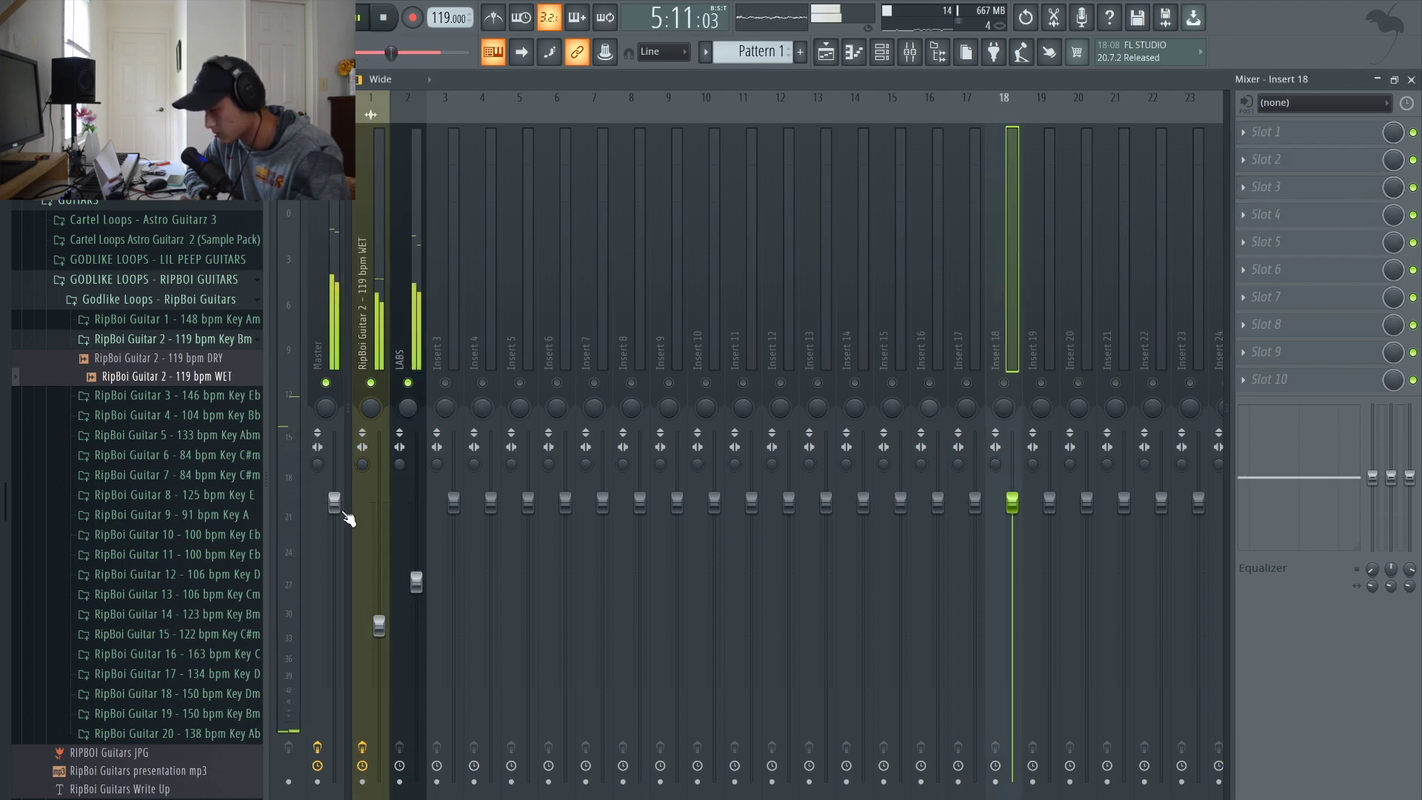
{"action": "left_click_drag", "start_coordinate": [417, 583], "coordinate": [417, 606]}
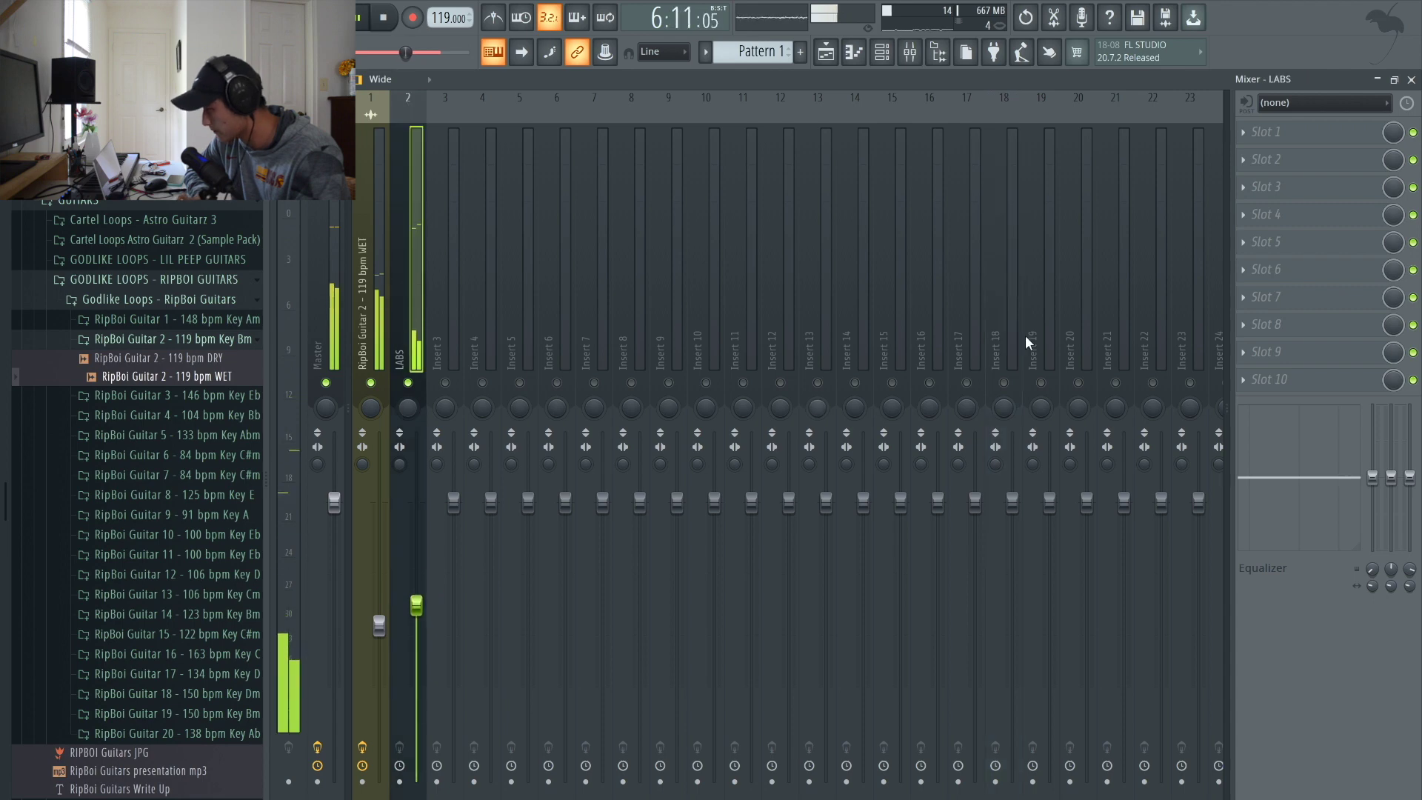
Load RC-20 Retro Color into the first slot of the LABS mixer track and select the Vinyl 3 preset
{"action": "left_click", "coordinate": [1294, 131]}
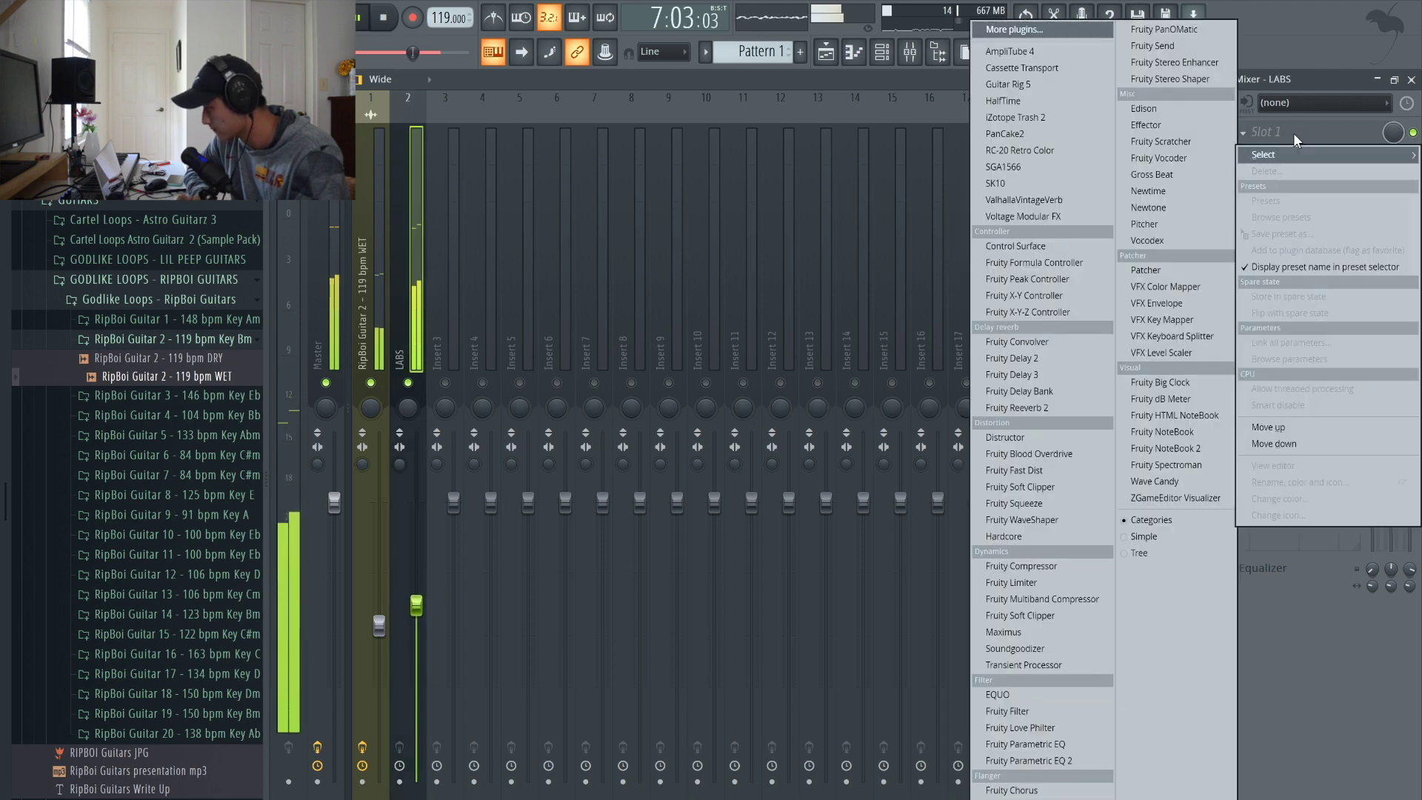
{"action": "left_click", "coordinate": [1042, 151]}
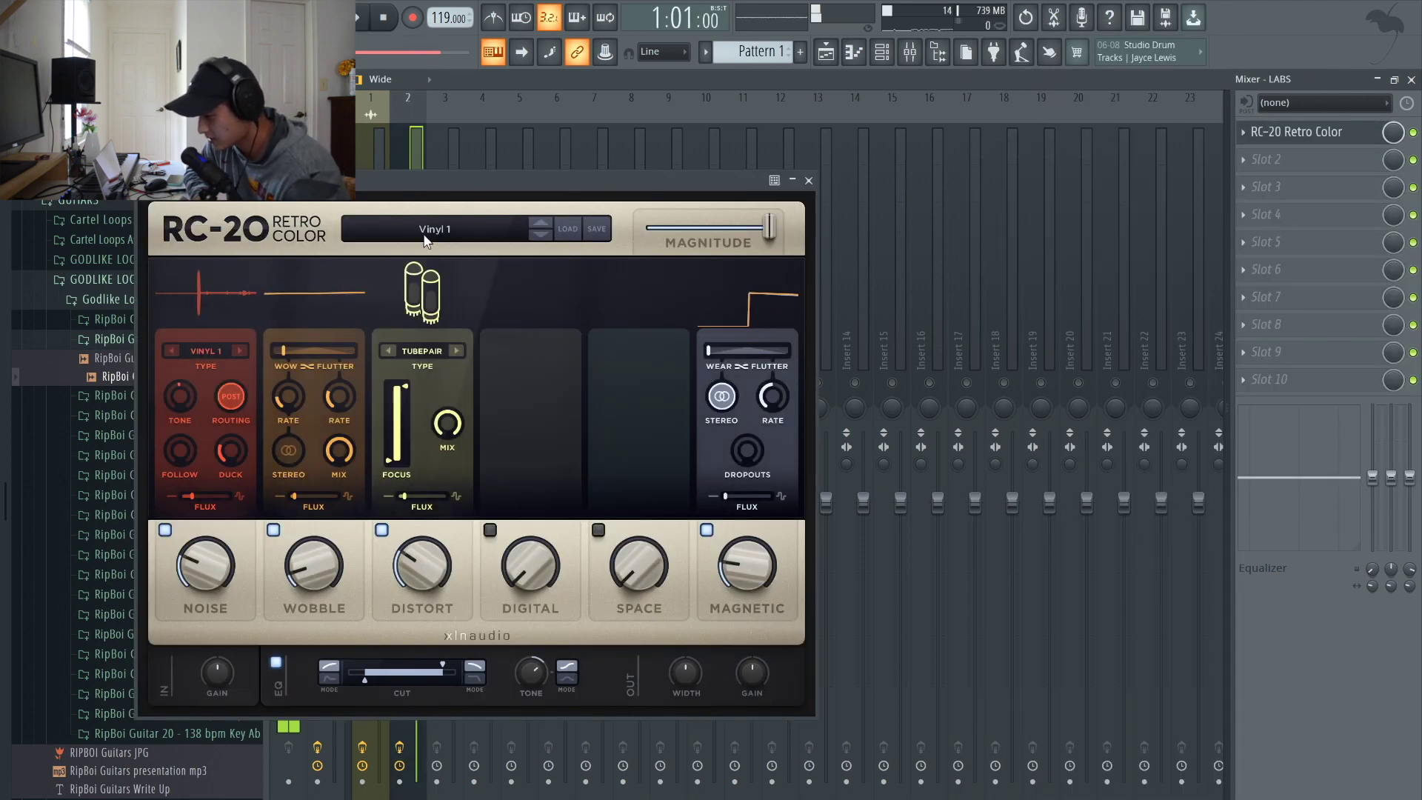
{"action": "left_click", "coordinate": [434, 229]}
{"action": "left_click", "coordinate": [300, 405]}
{"action": "scroll", "coordinate": [300, 446], "scroll_direction": "down", "scroll_amount": 1}
{"action": "scroll", "coordinate": [300, 446], "scroll_direction": "down", "scroll_amount": 1}
{"action": "left_click", "coordinate": [299, 446]}
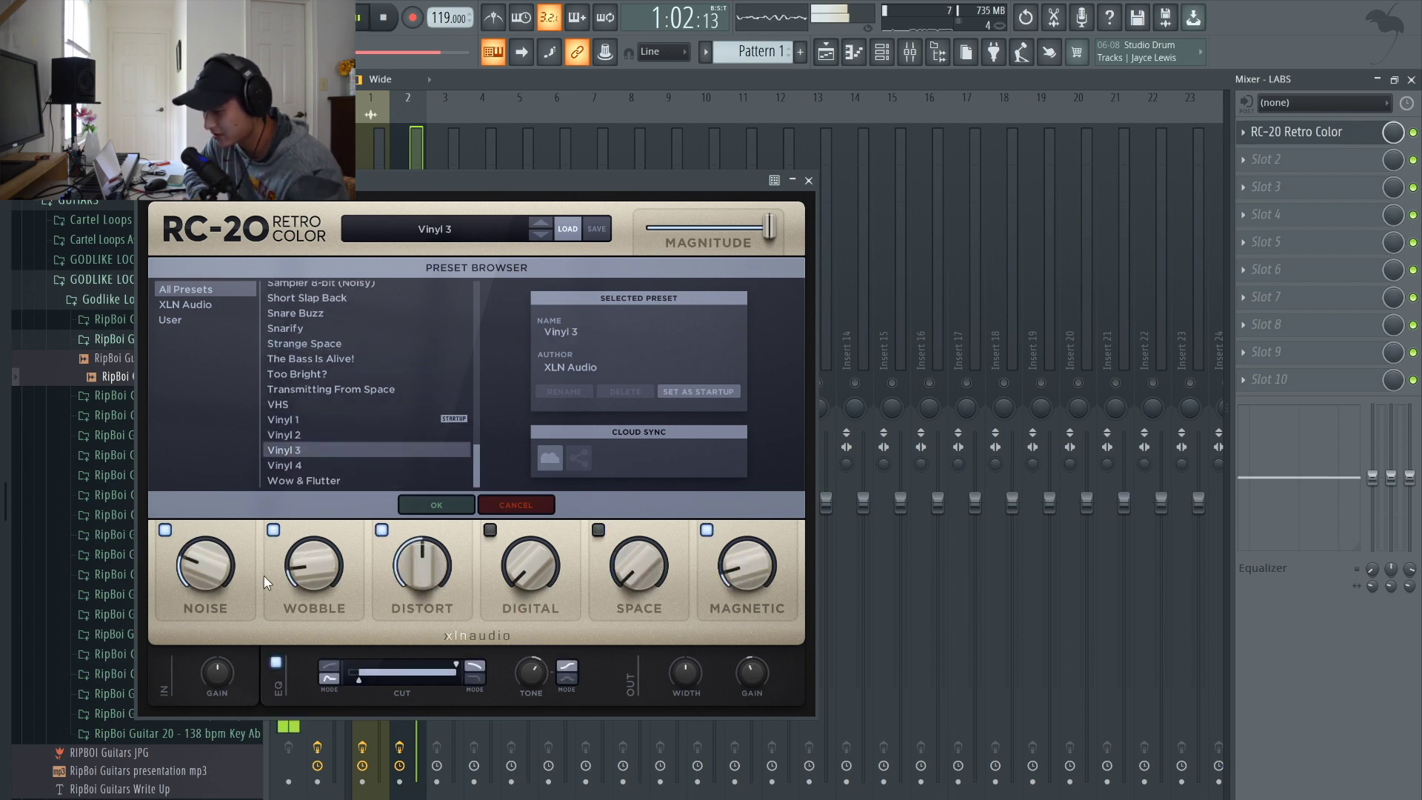
Lower the RC-20 noise amount, set the wobble to about 25%, and confirm the Vinyl 3 preset
{"action": "mouse_move", "coordinate": [181, 566]}
{"action": "left_mouse_down"}
{"action": "mouse_move", "coordinate": [180, 583]}
{"action": "mouse_move", "coordinate": [189, 575]}
{"action": "left_mouse_up"}
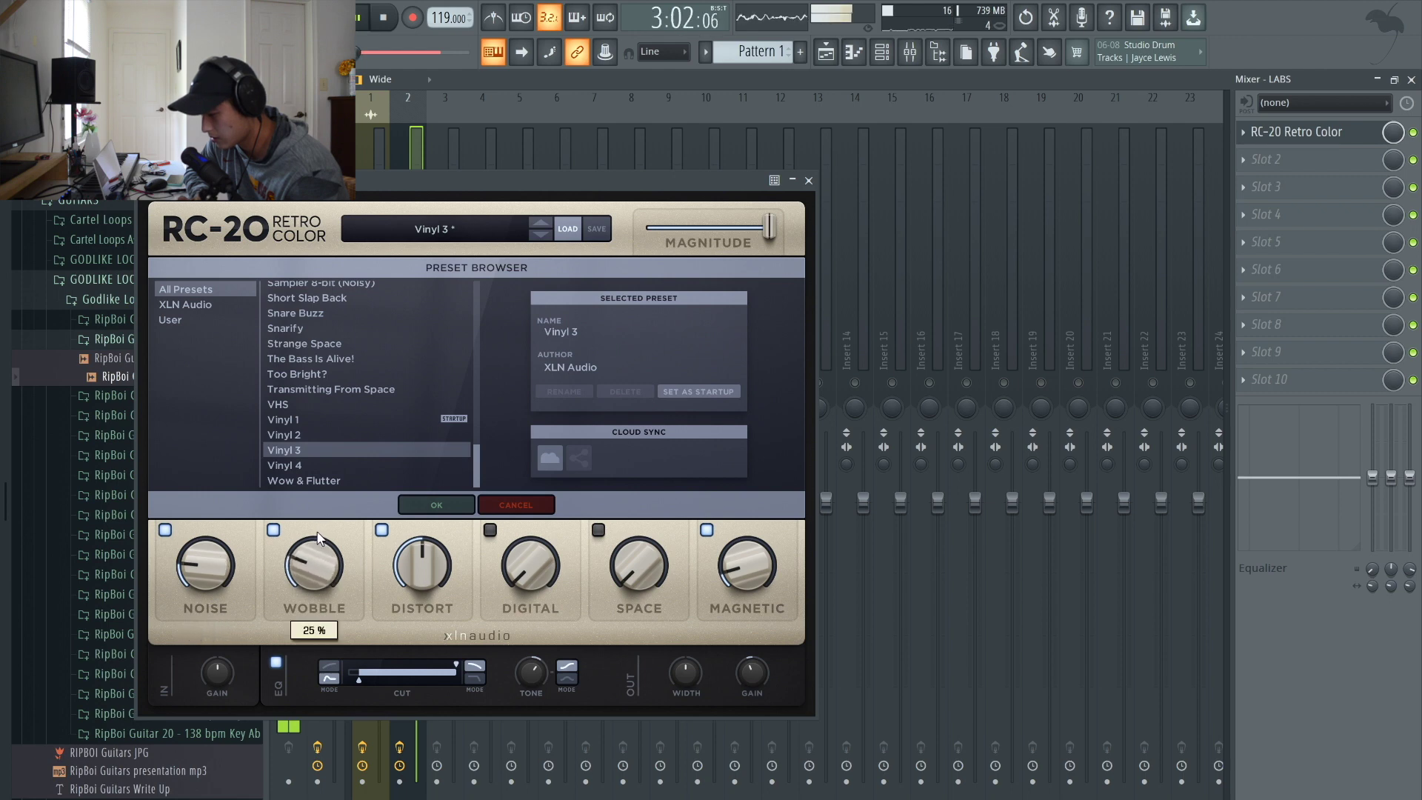
{"action": "left_click_drag", "start_coordinate": [302, 557], "coordinate": [301, 564]}
{"action": "left_click", "coordinate": [461, 508]}
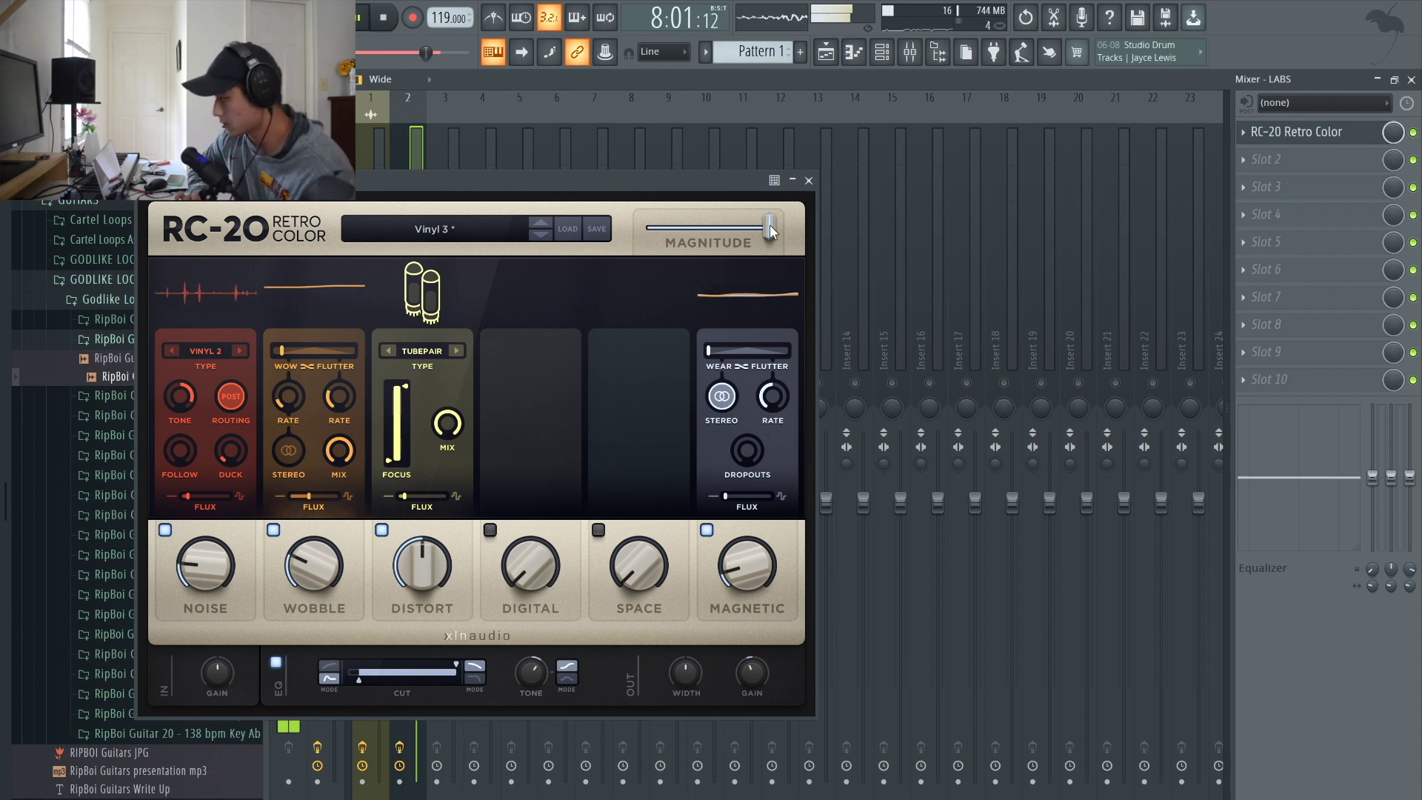
Load ValhallaVintageVerb into the second slot of the LABS mixer track, with the mix at 19.6% and the decay at 2.21 s
{"action": "left_click", "coordinate": [812, 180]}
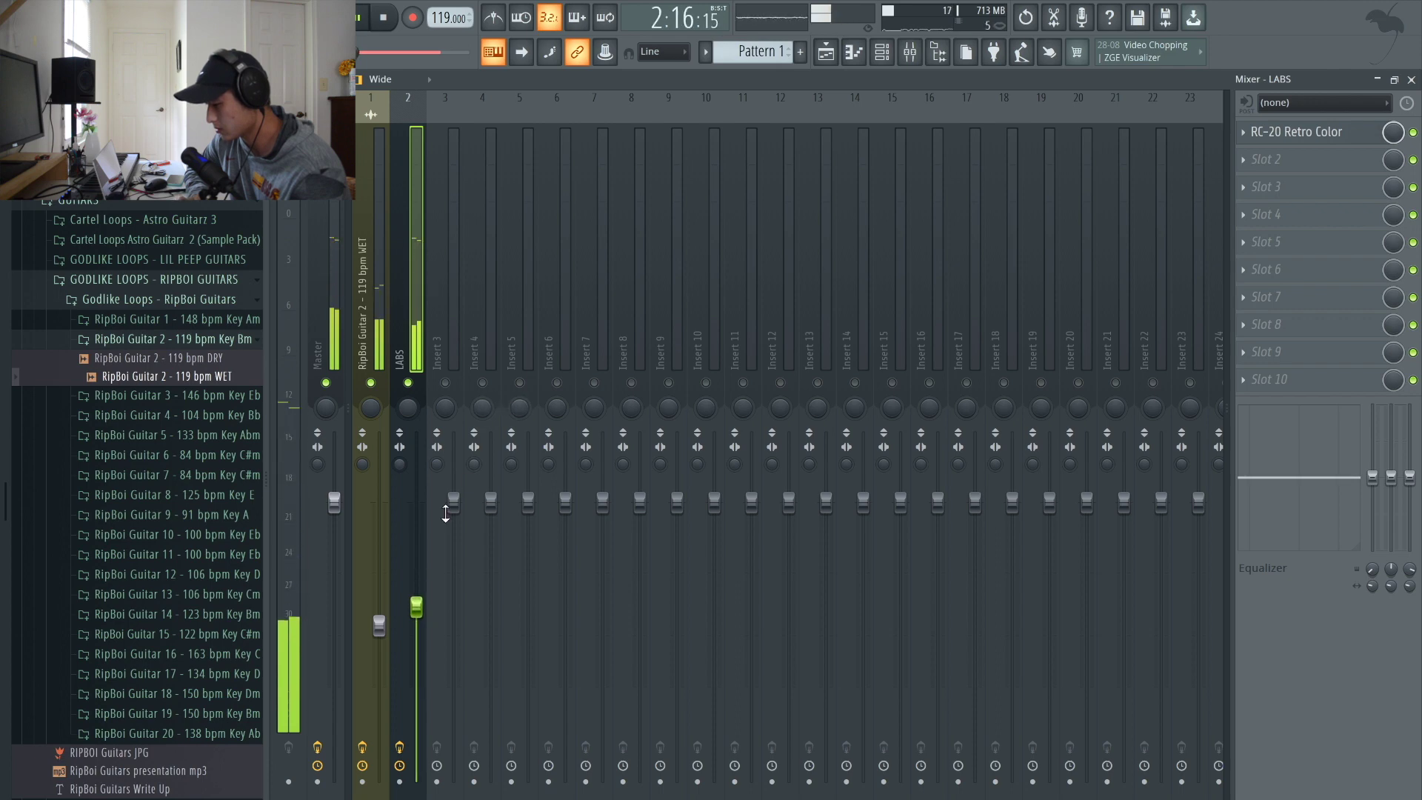
{"action": "left_click", "coordinate": [1276, 164]}
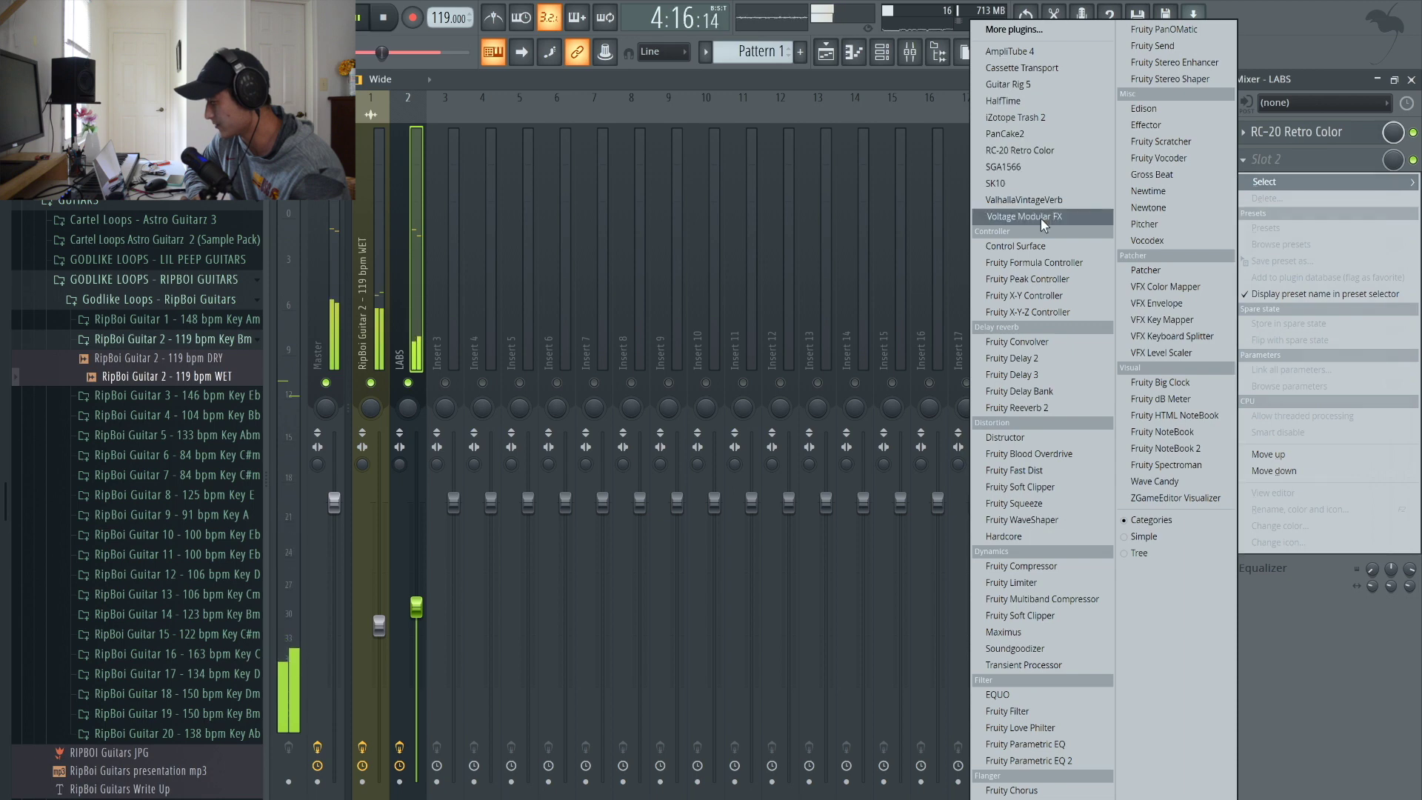
{"action": "left_click", "coordinate": [1026, 199]}
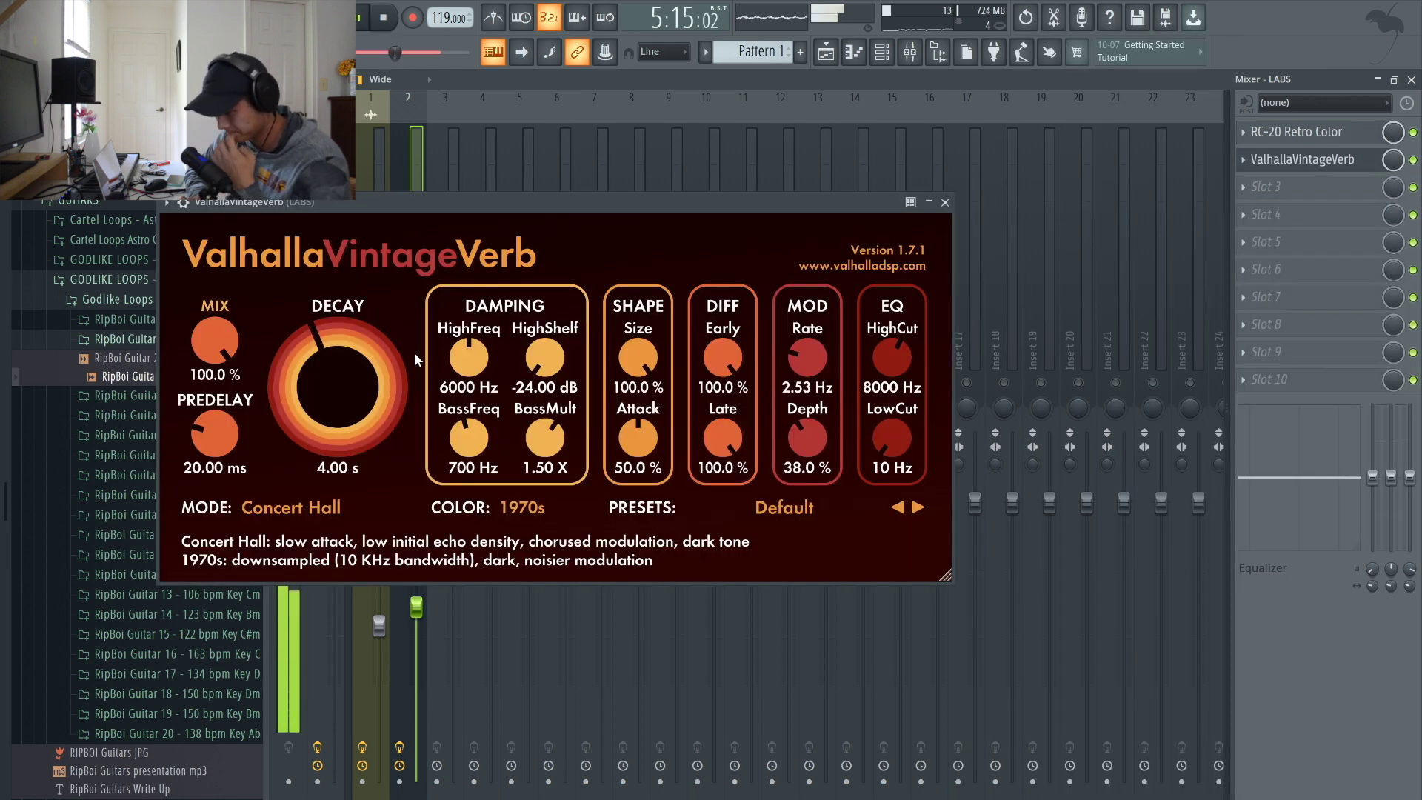
{"action": "left_click_drag", "start_coordinate": [212, 335], "coordinate": [216, 500]}
{"action": "left_click_drag", "start_coordinate": [305, 374], "coordinate": [299, 420]}
{"action": "scroll", "coordinate": [219, 370], "scroll_direction": "down", "scroll_amount": 3}
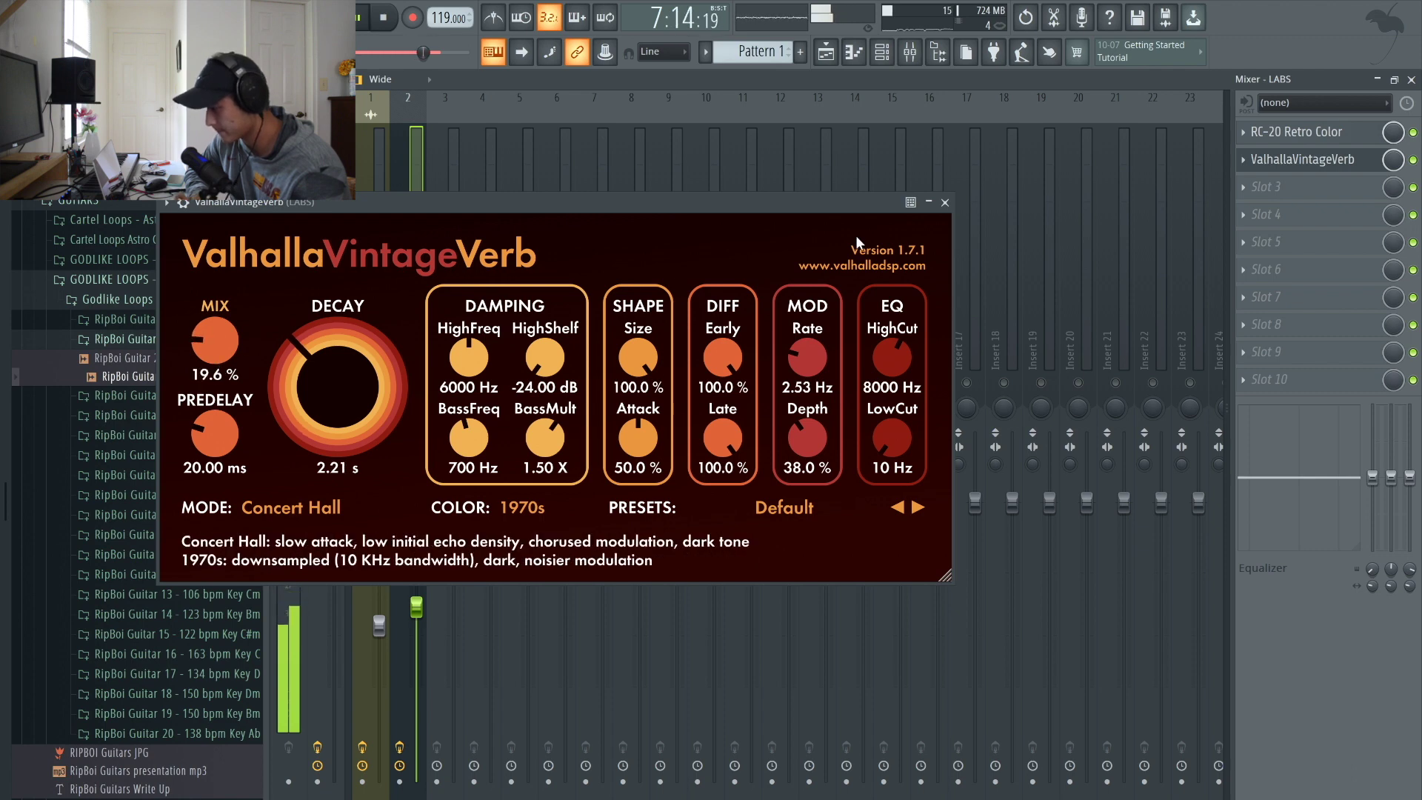
{"action": "left_click", "coordinate": [947, 202]}
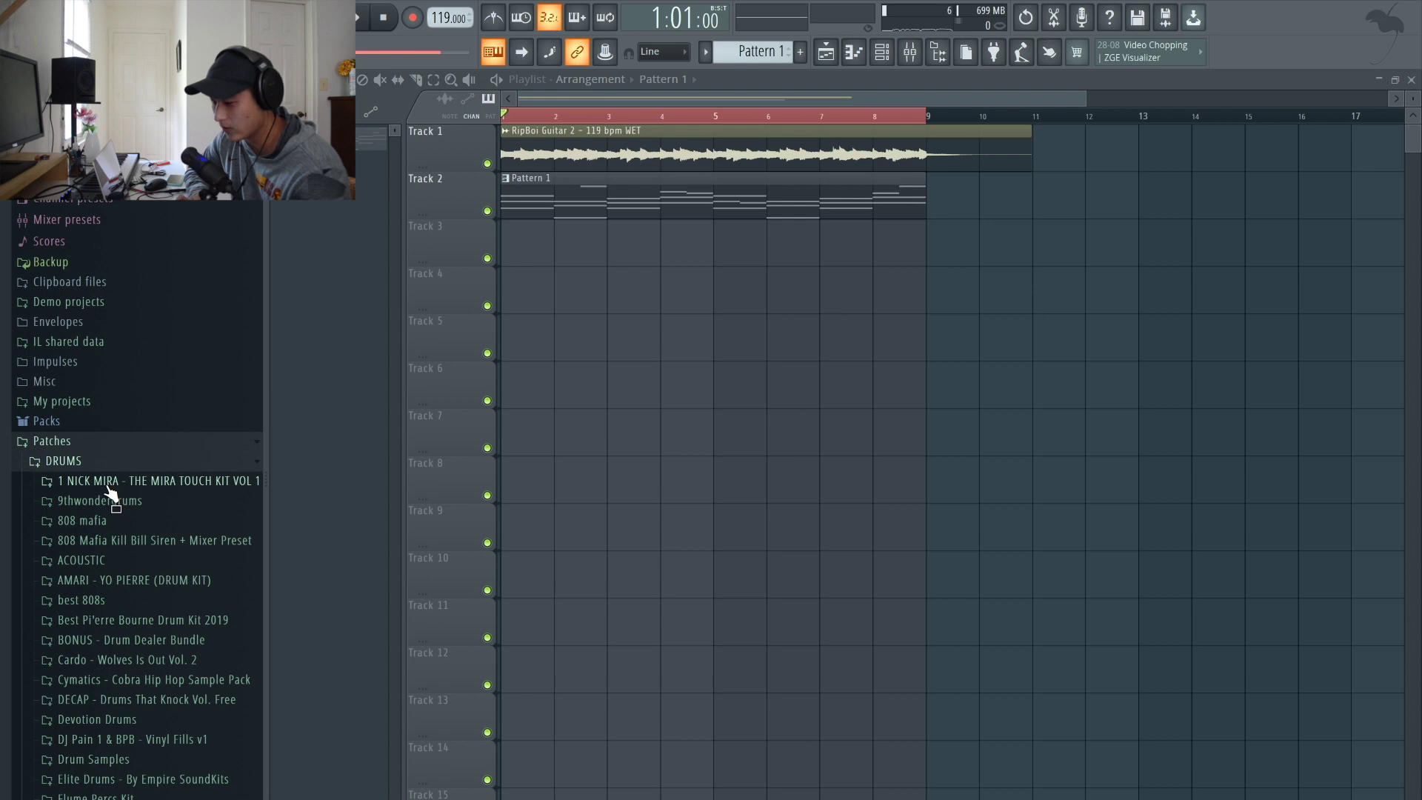
Look through the drum kits and open the Bonus_Loops folder of Tony Shen Slap Pack VOL 2
{"action": "scroll", "coordinate": [111, 492], "scroll_direction": "down", "scroll_amount": 7}
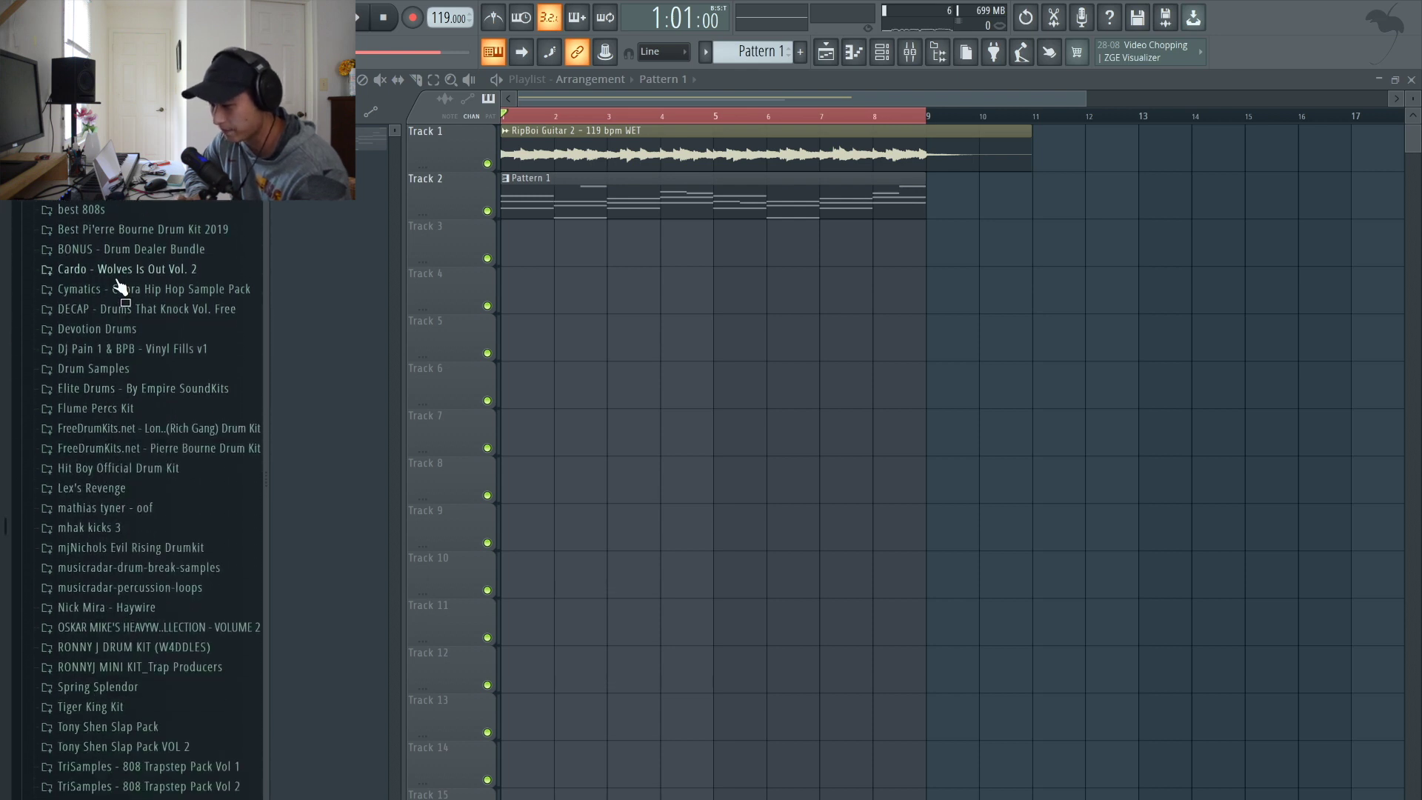
{"action": "scroll", "coordinate": [140, 318], "scroll_direction": "up", "scroll_amount": 2}
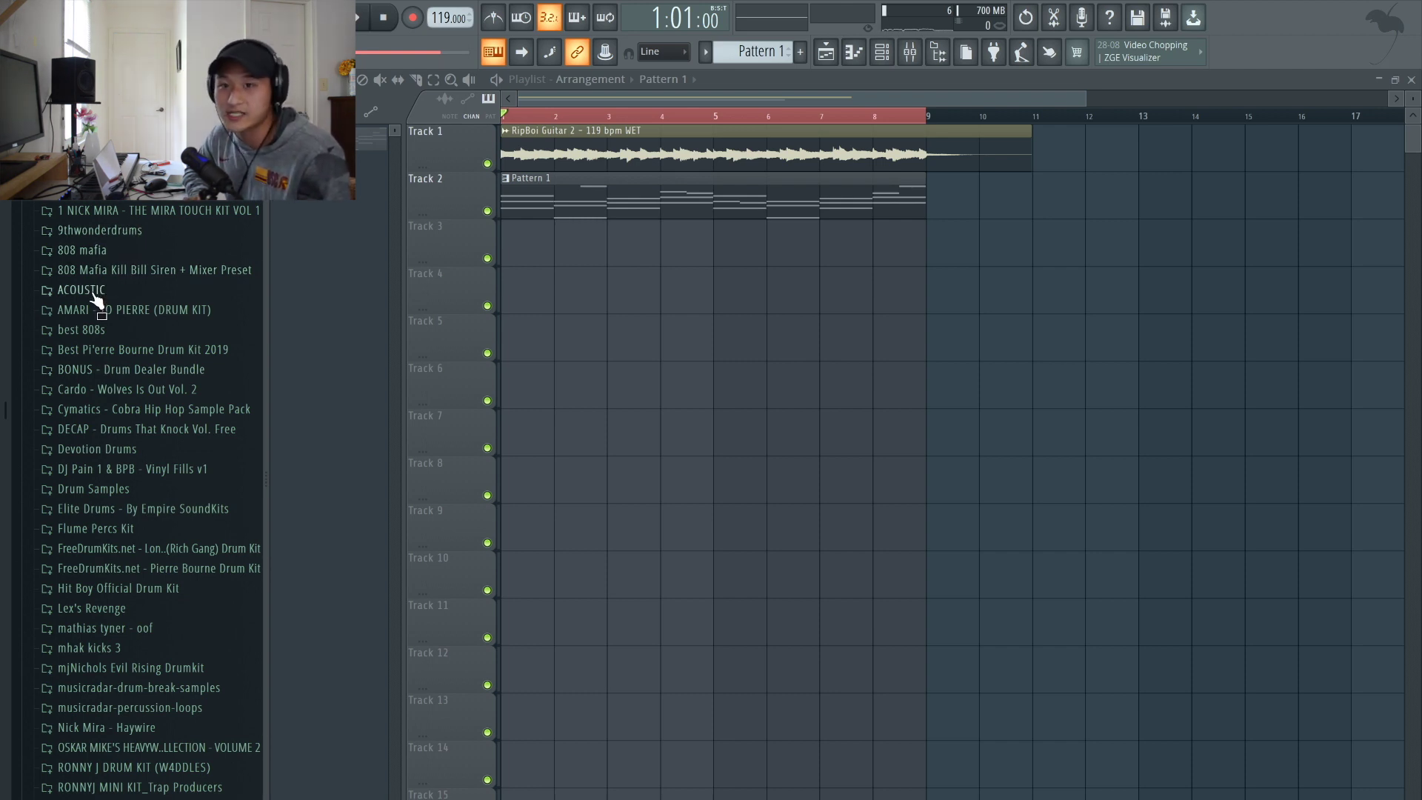
{"action": "scroll", "coordinate": [96, 300], "scroll_direction": "down", "scroll_amount": 3}
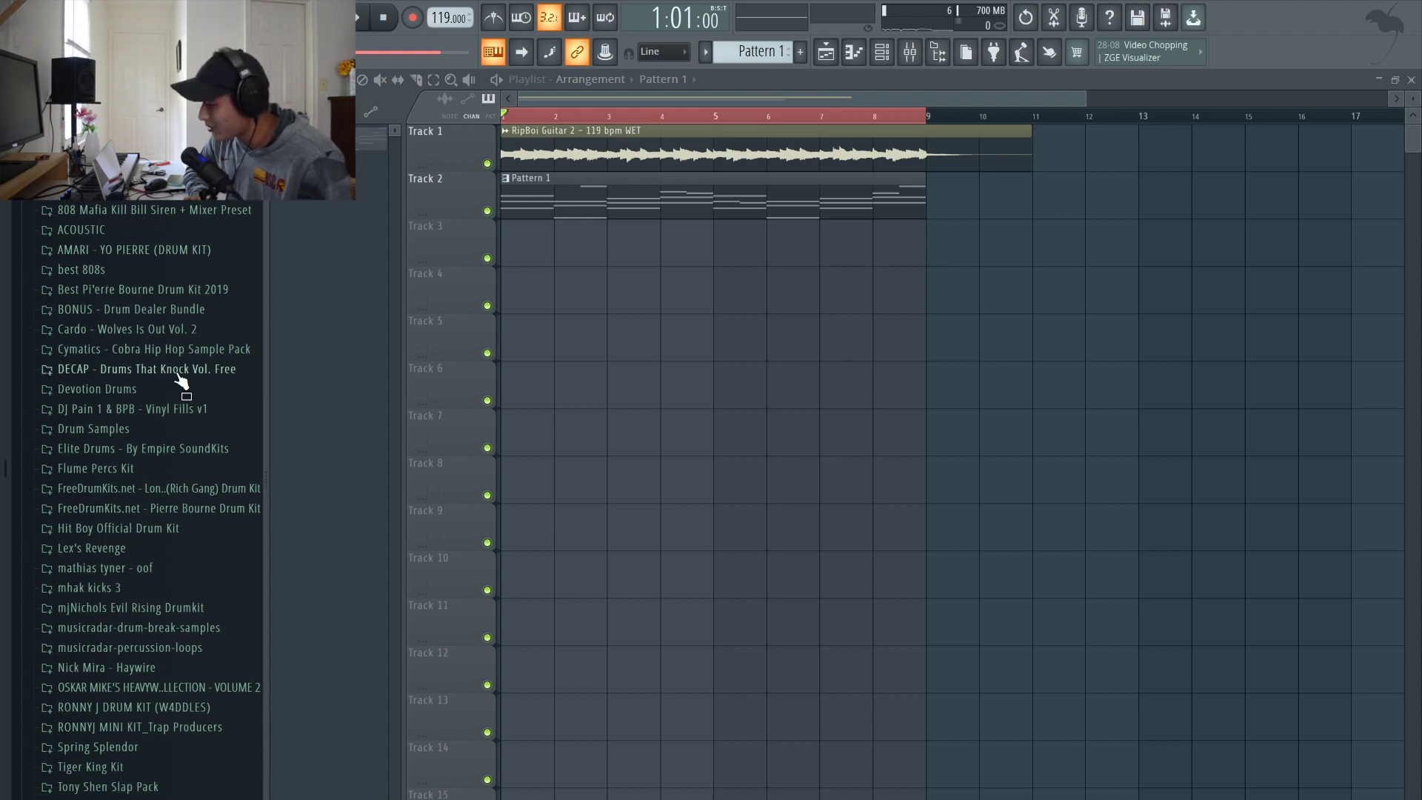
{"action": "scroll", "coordinate": [129, 442], "scroll_direction": "down", "scroll_amount": 3}
{"action": "scroll", "coordinate": [130, 443], "scroll_direction": "up", "scroll_amount": 3}
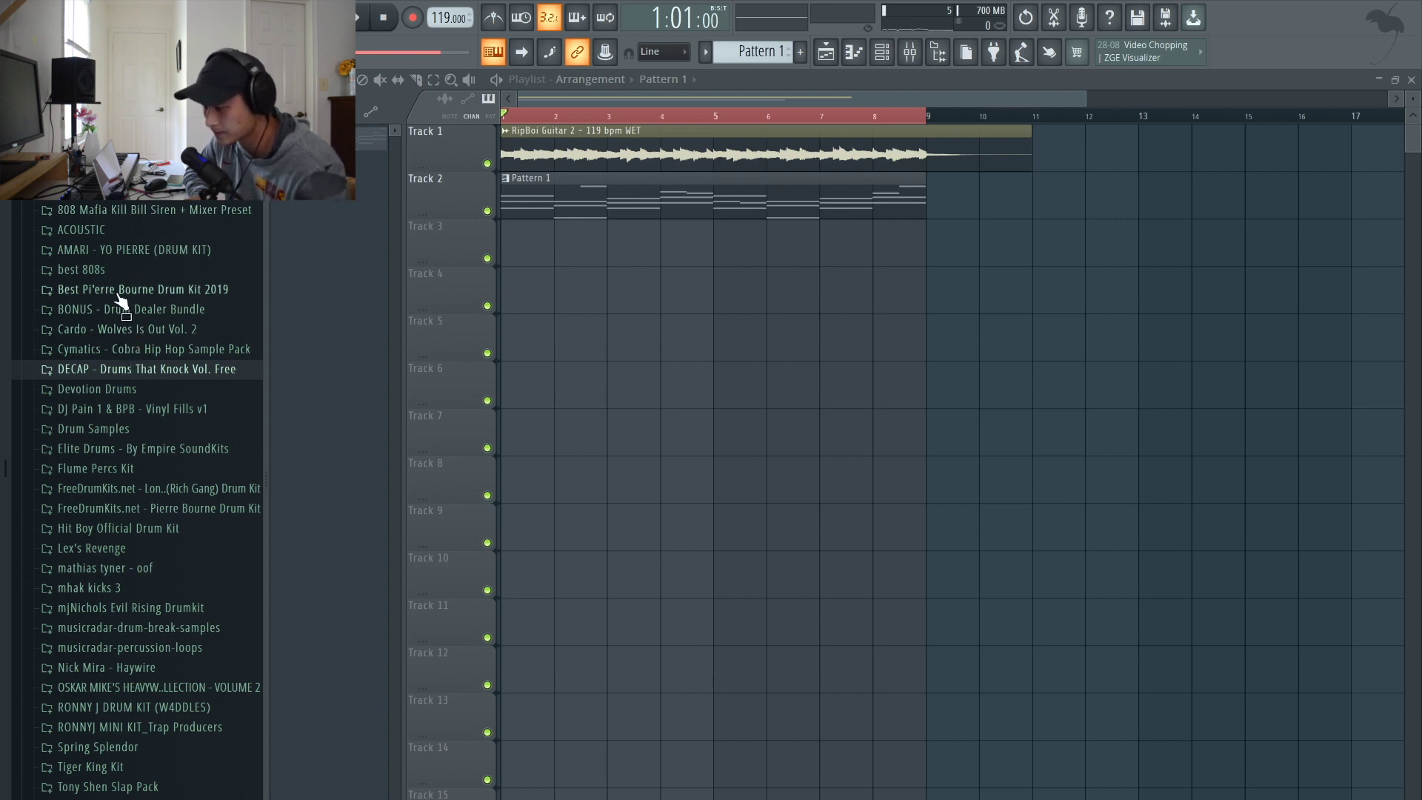
{"action": "scroll", "coordinate": [91, 409], "scroll_direction": "down", "scroll_amount": 2}
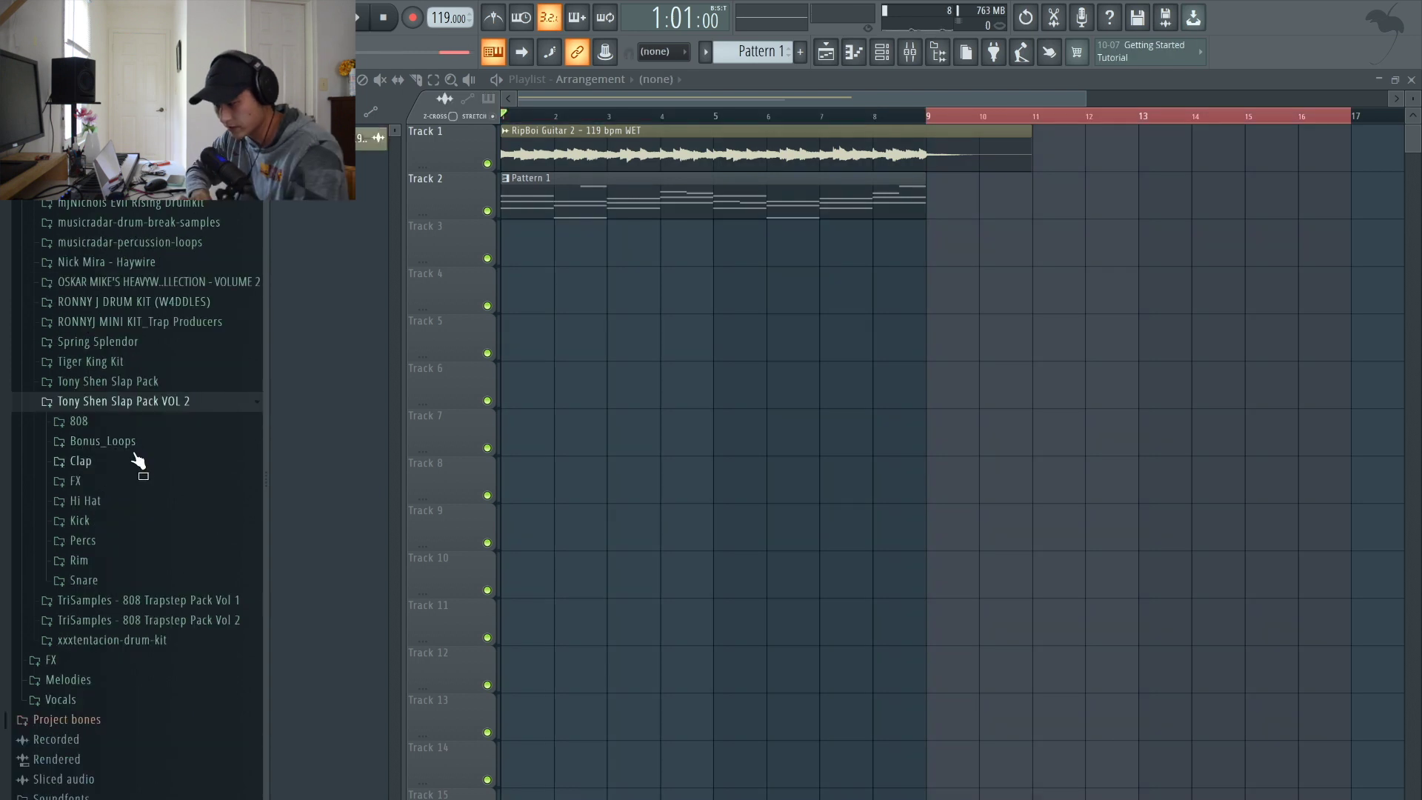
{"action": "left_click", "coordinate": [128, 443]}
{"action": "scroll", "coordinate": [110, 617], "scroll_direction": "up", "scroll_amount": 2}
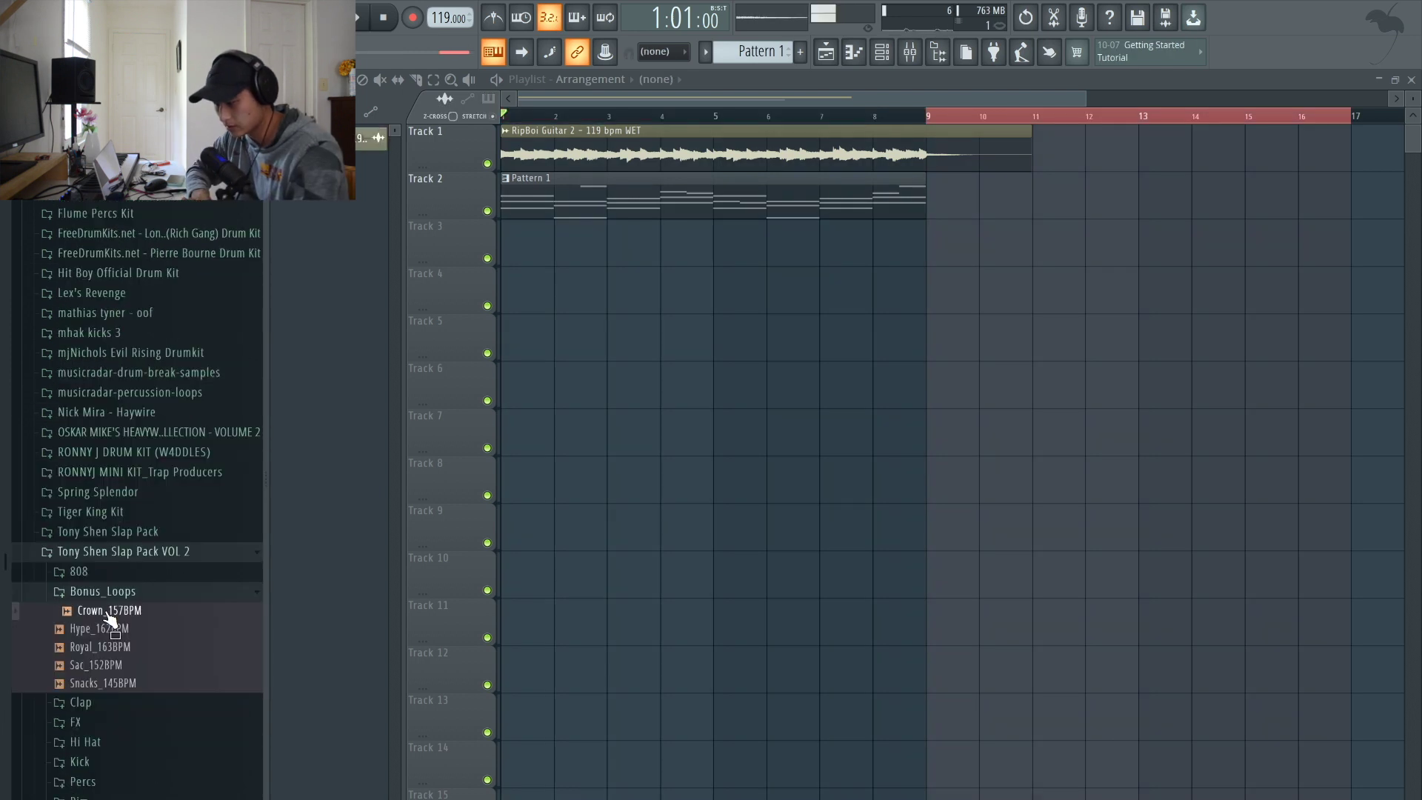
Place the Crown_157BPM loop at bar 1 of Track 3 and duplicate it so the copy starts at bar 5
{"action": "left_click_drag", "start_coordinate": [218, 569], "coordinate": [511, 226]}
{"action": "key", "text": "space"}
{"action": "left_click_drag", "start_coordinate": [791, 282], "coordinate": [606, 247]}
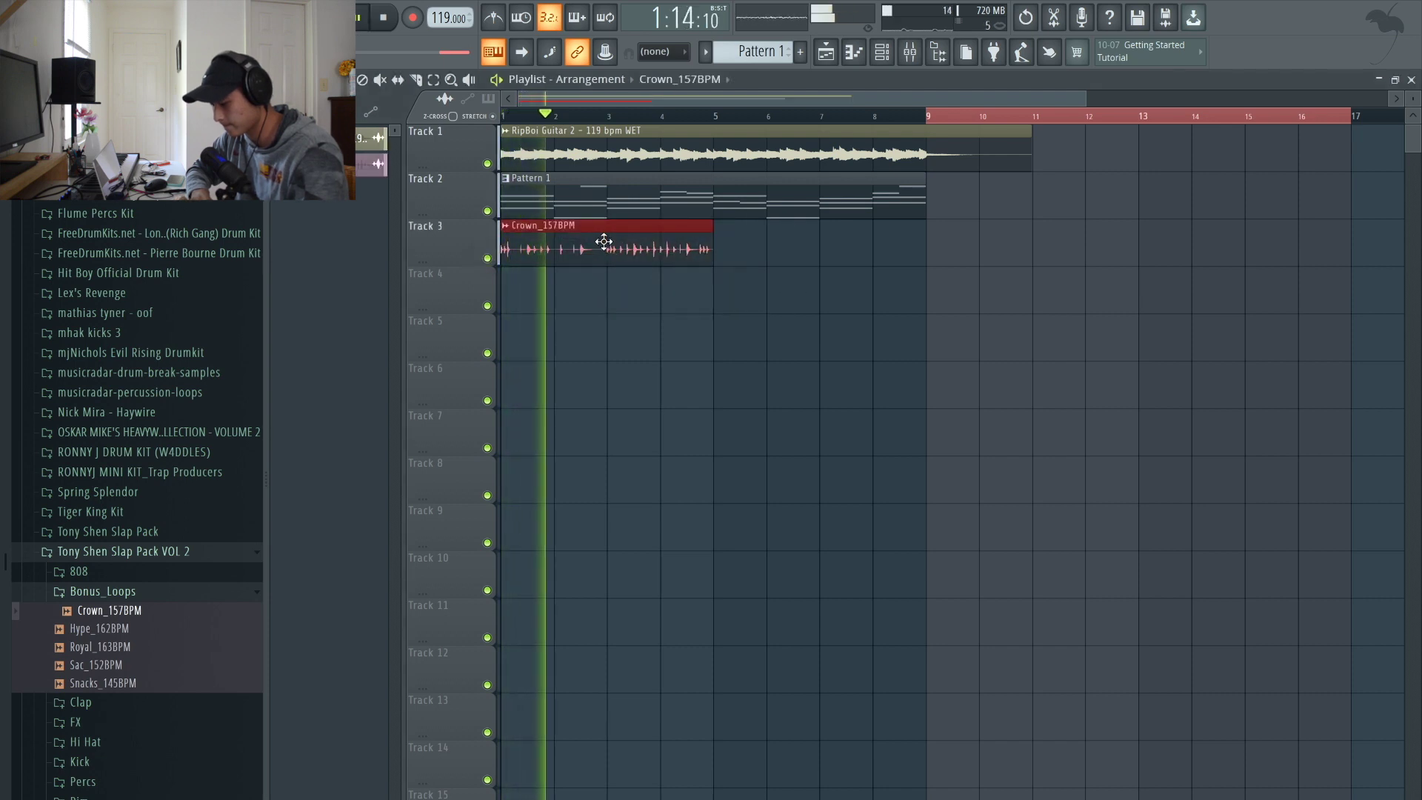
{"action": "key", "text": "ctrl+b"}
{"action": "left_click_drag", "start_coordinate": [1006, 239], "coordinate": [793, 238]}
{"action": "left_click", "coordinate": [553, 116]}
{"action": "key", "text": "space"}
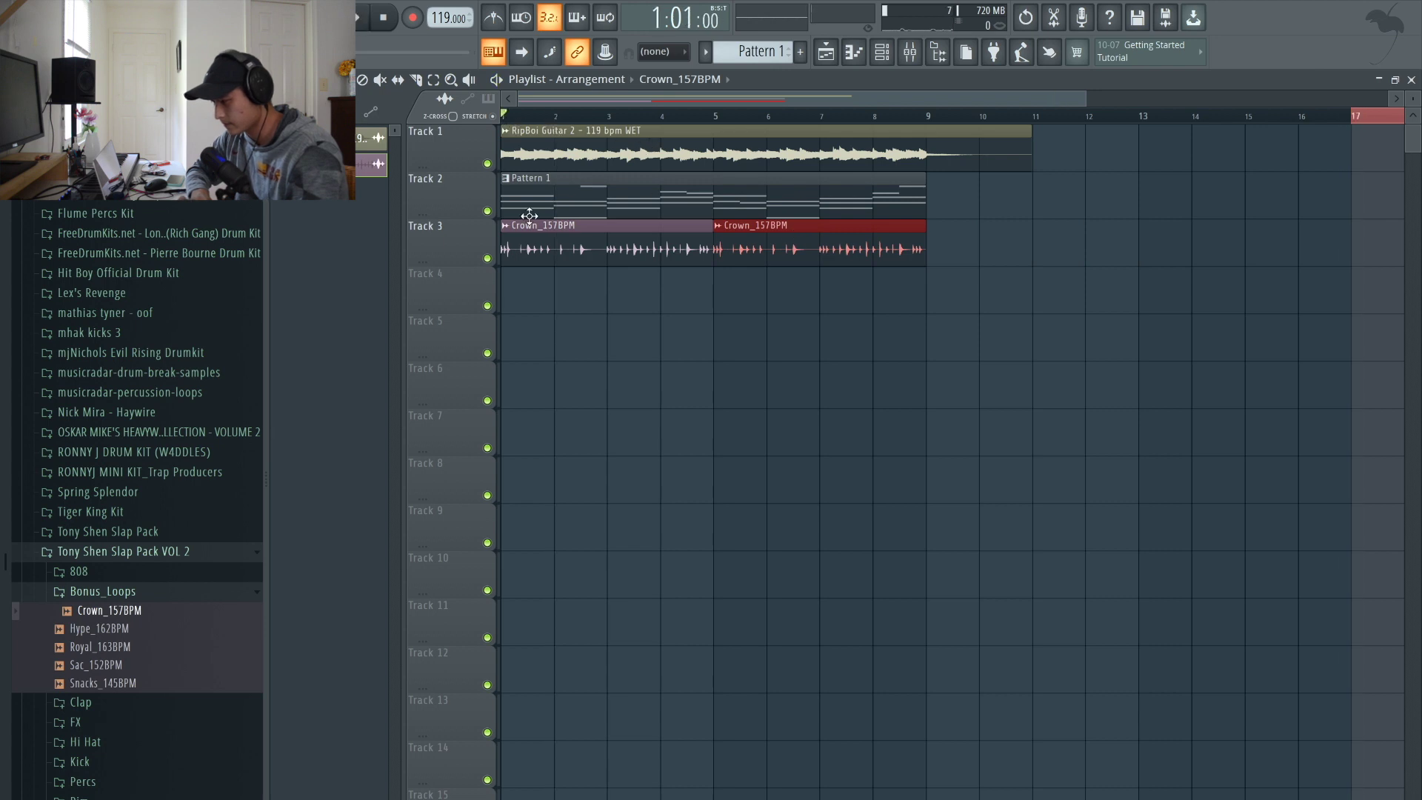
Set the Crown_157BPM clip's time-stretching mode to Slice map and play it back
{"action": "double_click", "coordinate": [594, 256]}
{"action": "left_click", "coordinate": [715, 236]}
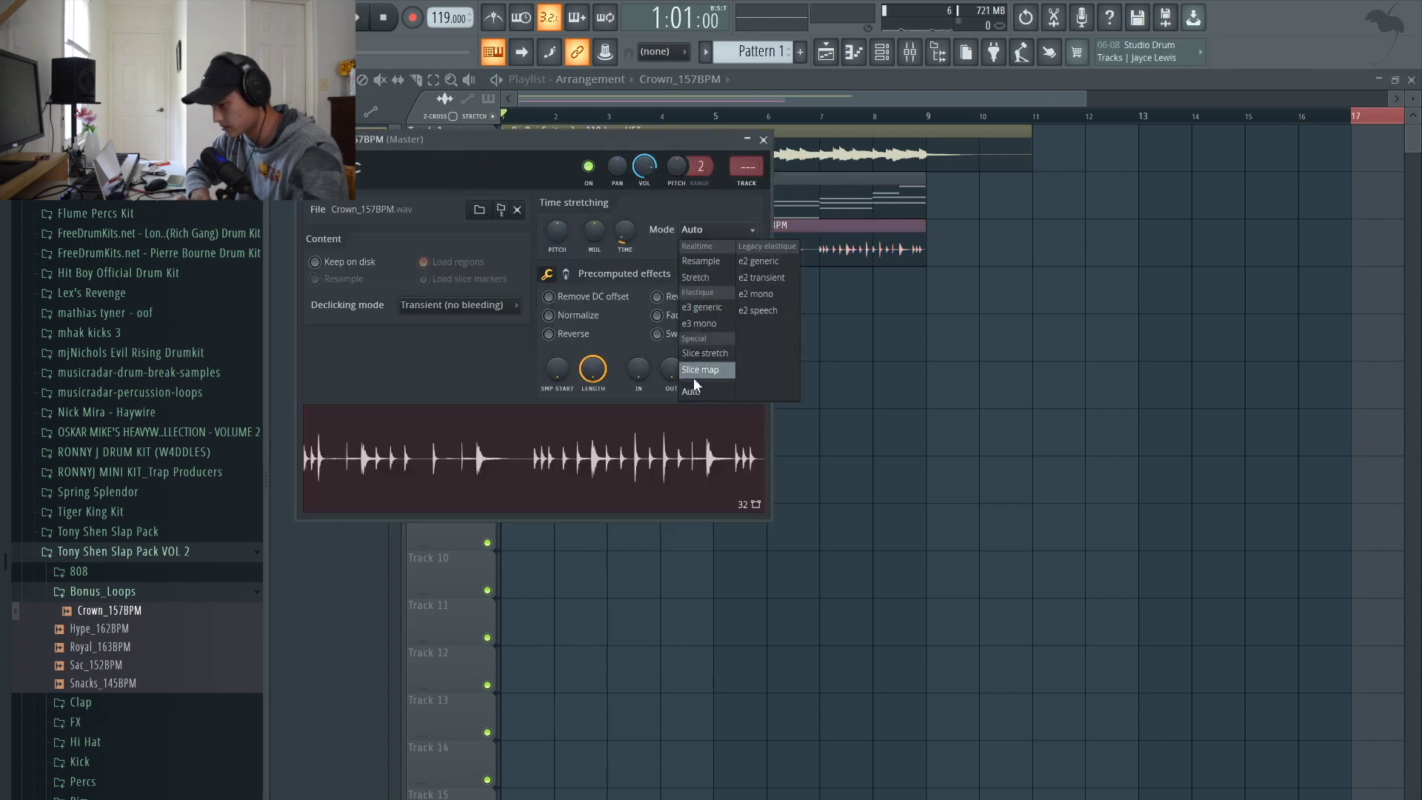
{"action": "left_click", "coordinate": [689, 369]}
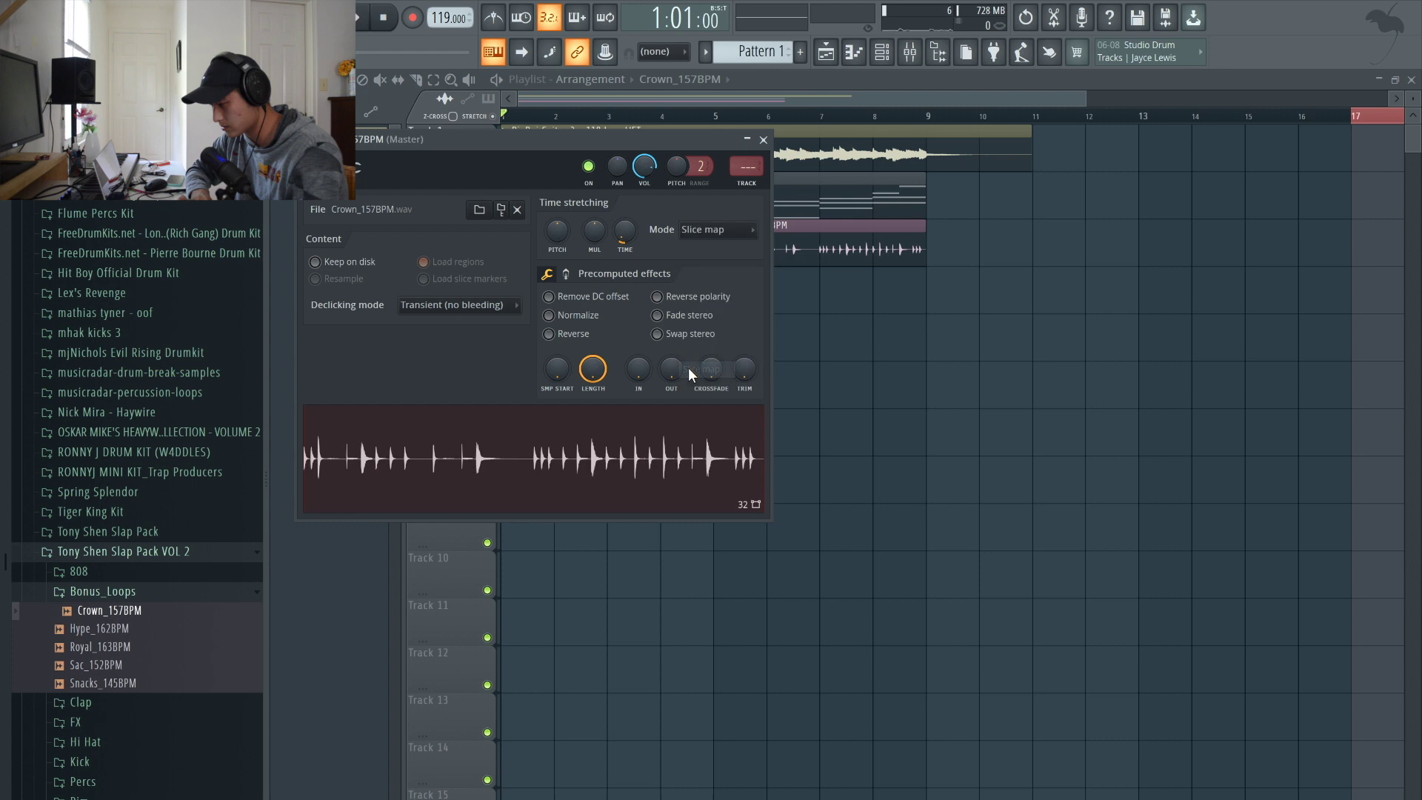
{"action": "key", "text": "space"}
{"action": "left_click", "coordinate": [764, 139]}
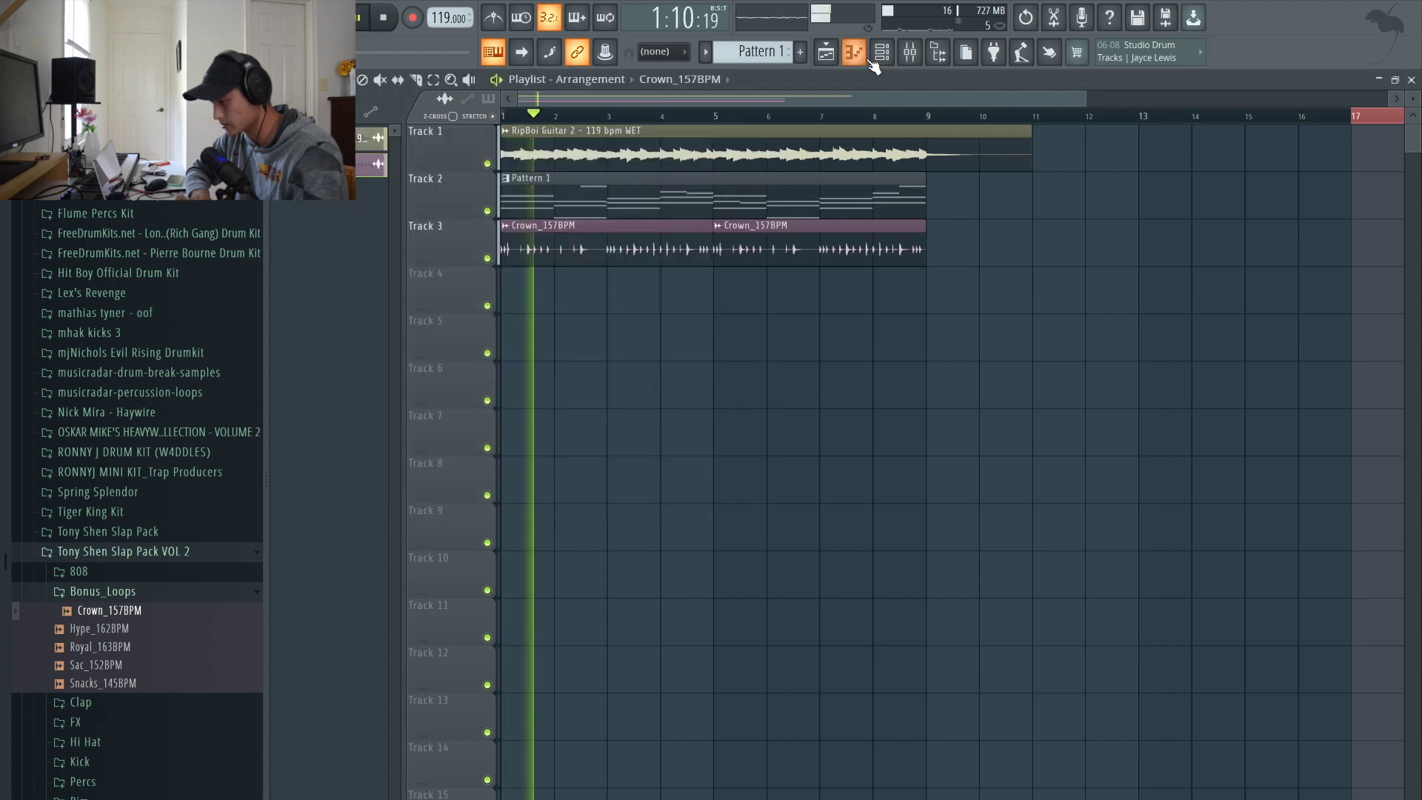
Open the channel rack and set its filter to show all channels
{"action": "left_click", "coordinate": [884, 53]}
{"action": "key", "text": "space"}
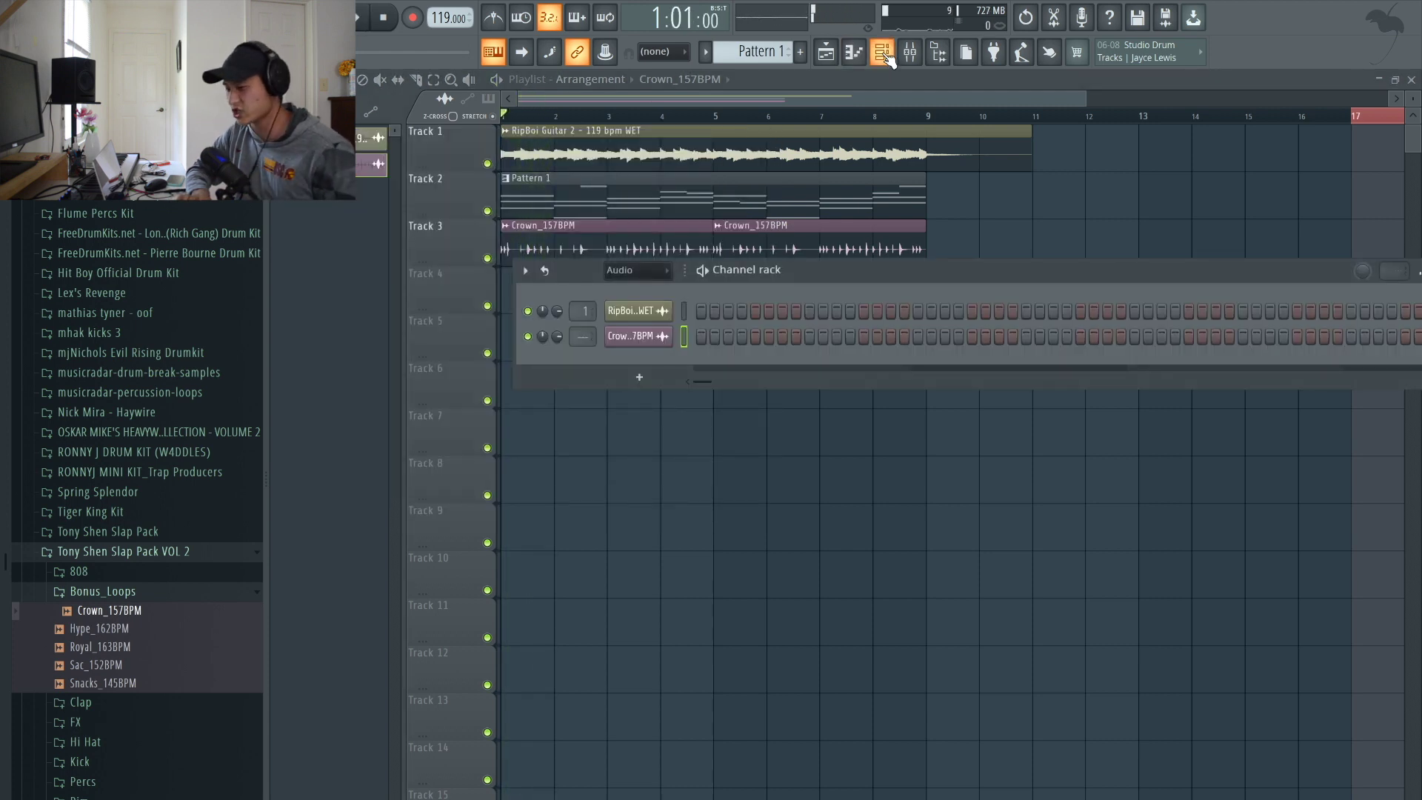
{"action": "left_click_drag", "start_coordinate": [815, 275], "coordinate": [937, 367]}
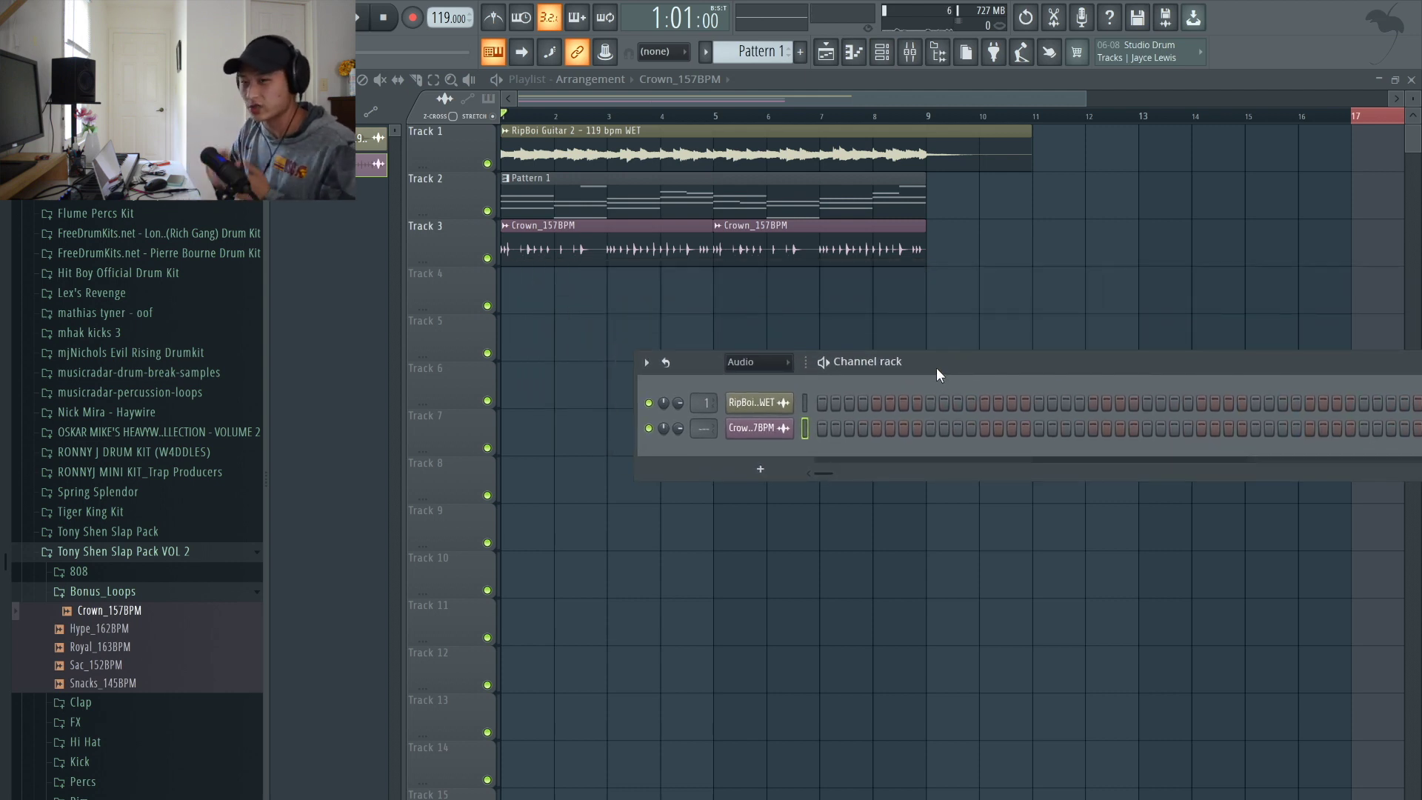
{"action": "key", "text": "space"}
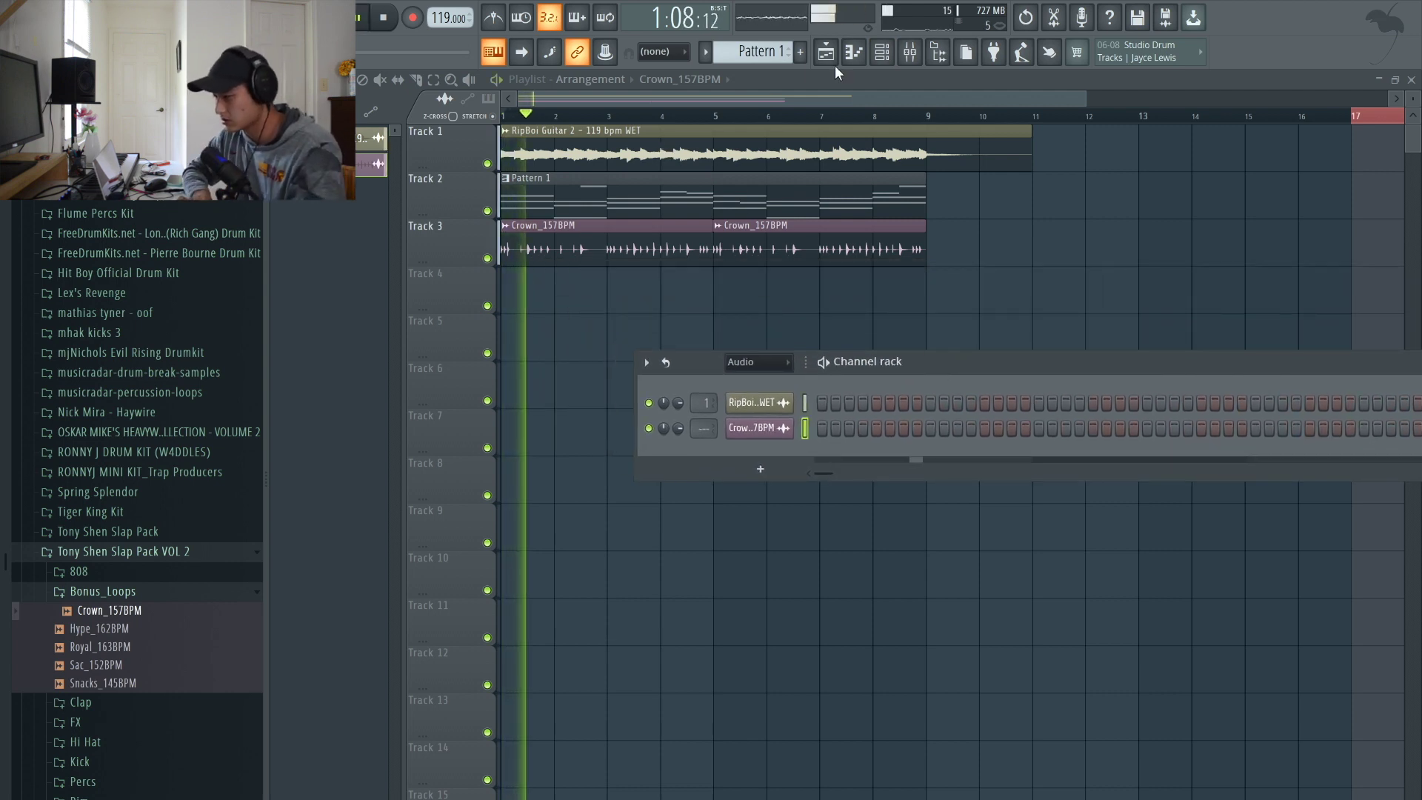
{"action": "left_click_drag", "start_coordinate": [923, 361], "coordinate": [823, 261]}
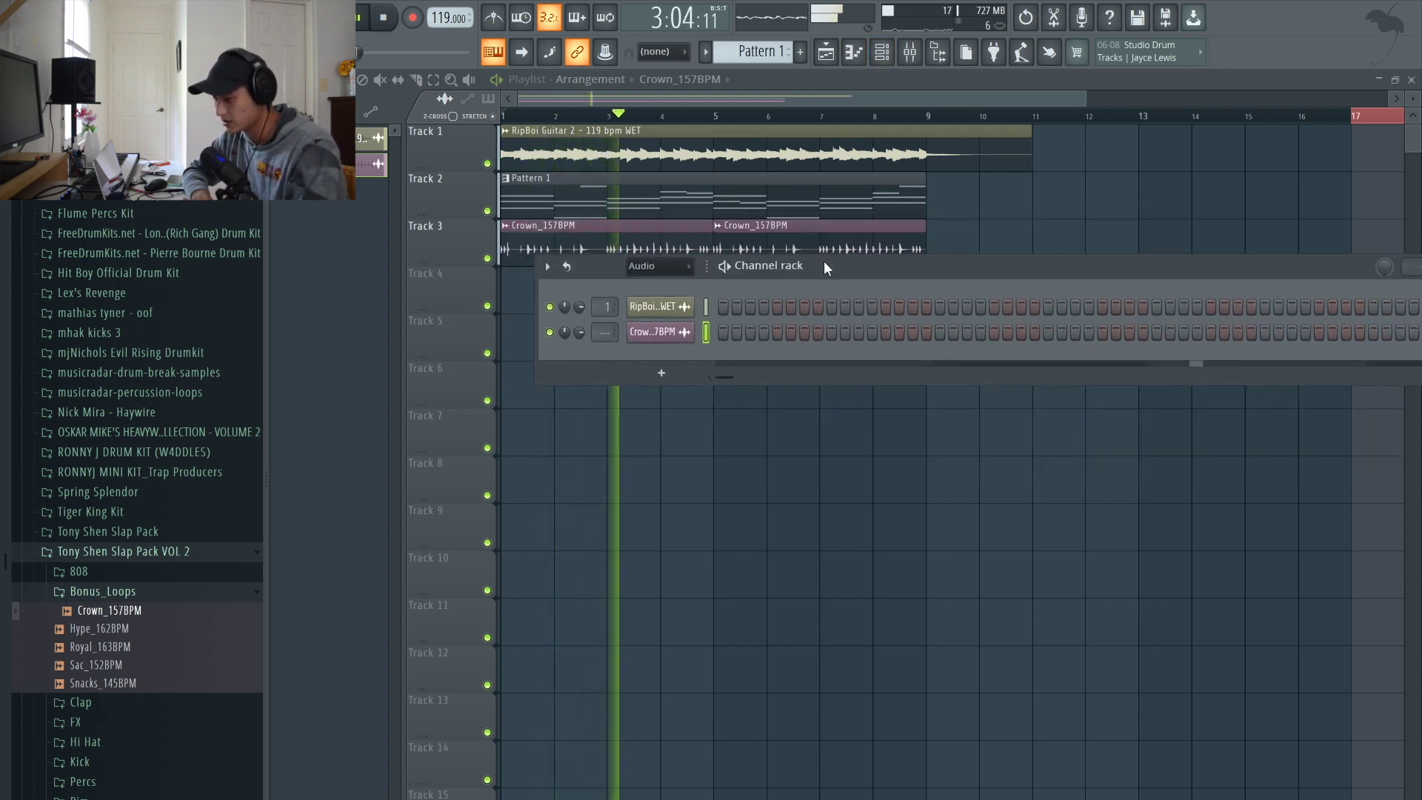
{"action": "left_click", "coordinate": [645, 266]}
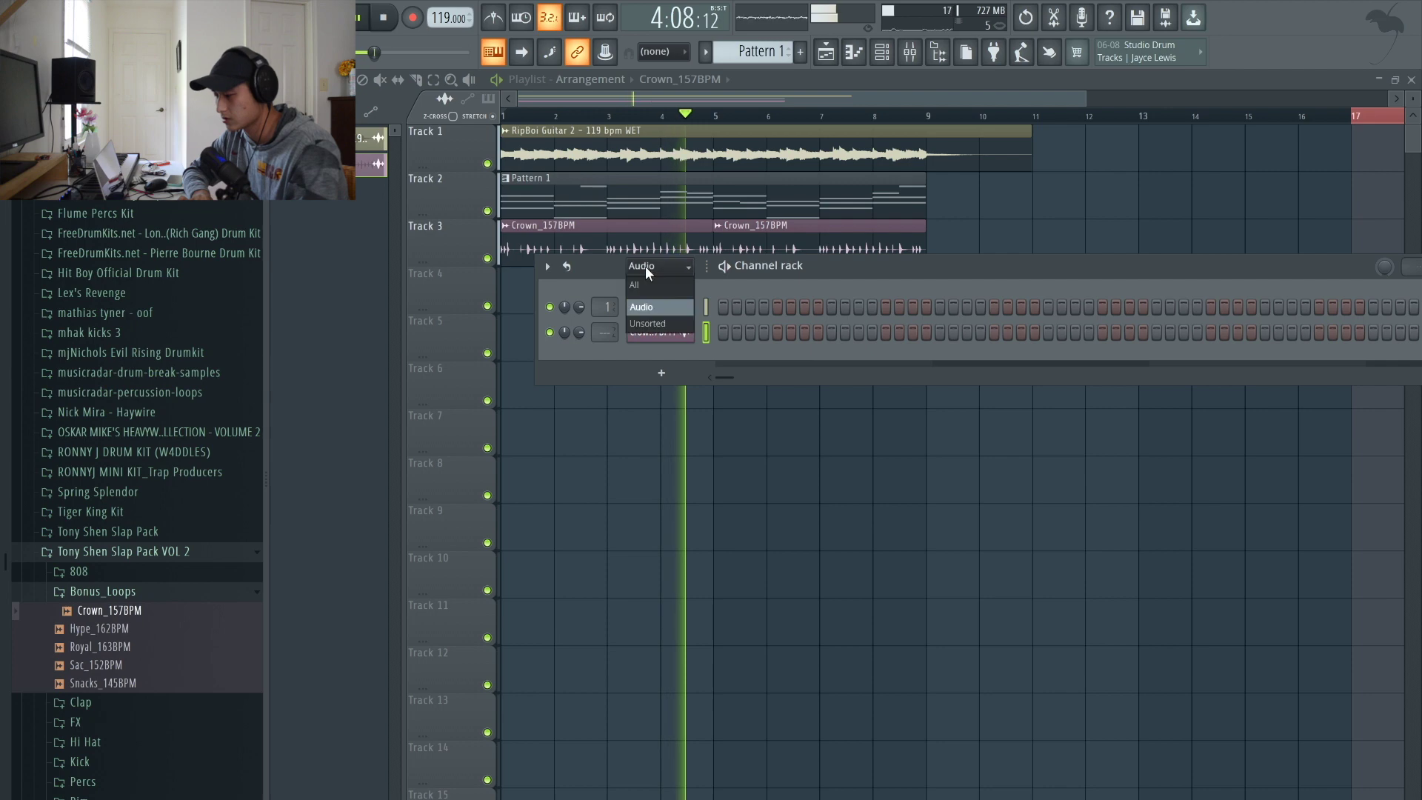
{"action": "left_click", "coordinate": [642, 281]}
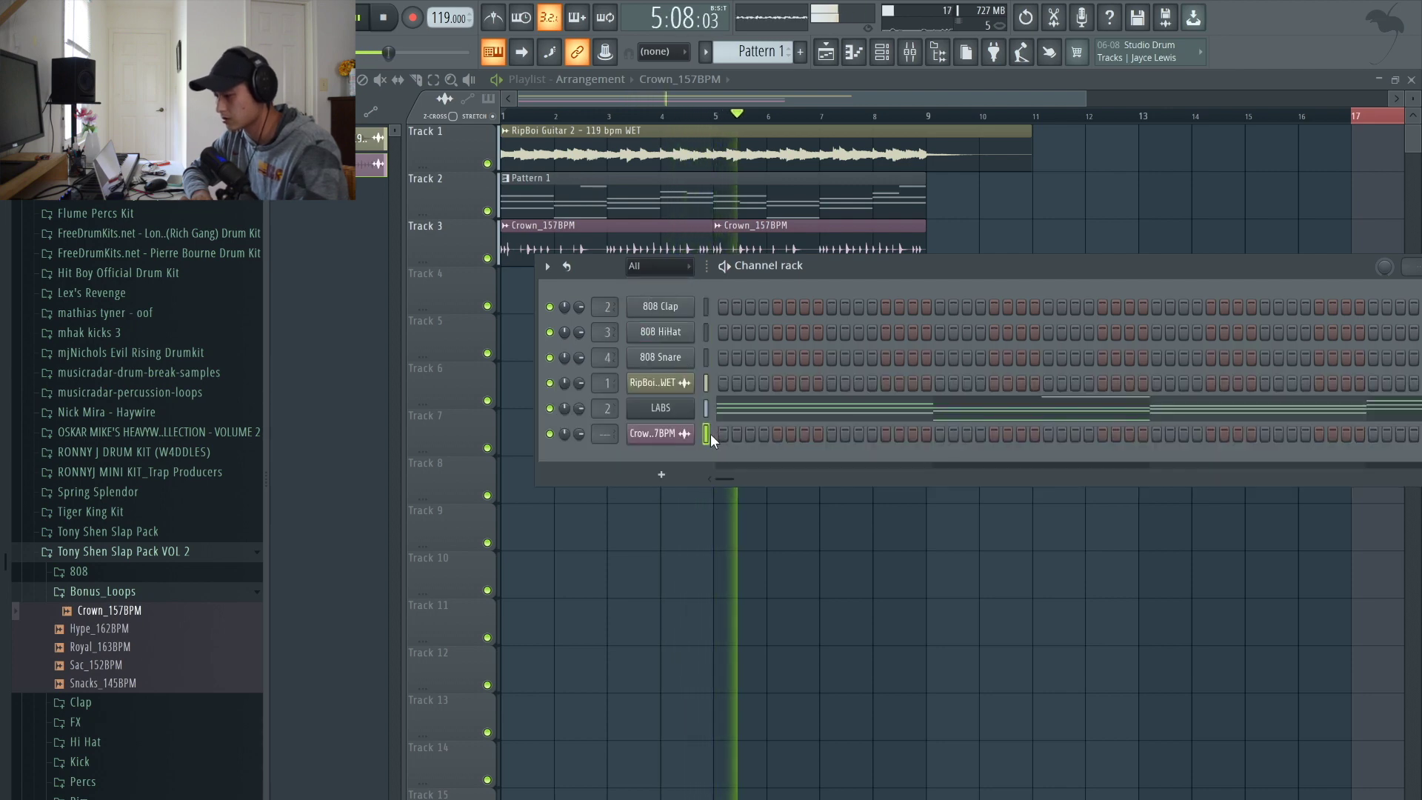
Route the Crown_157BPM channel to mixer track 3 and play the mix to check its level
{"action": "left_click", "coordinate": [912, 57]}
{"action": "key", "text": "space"}
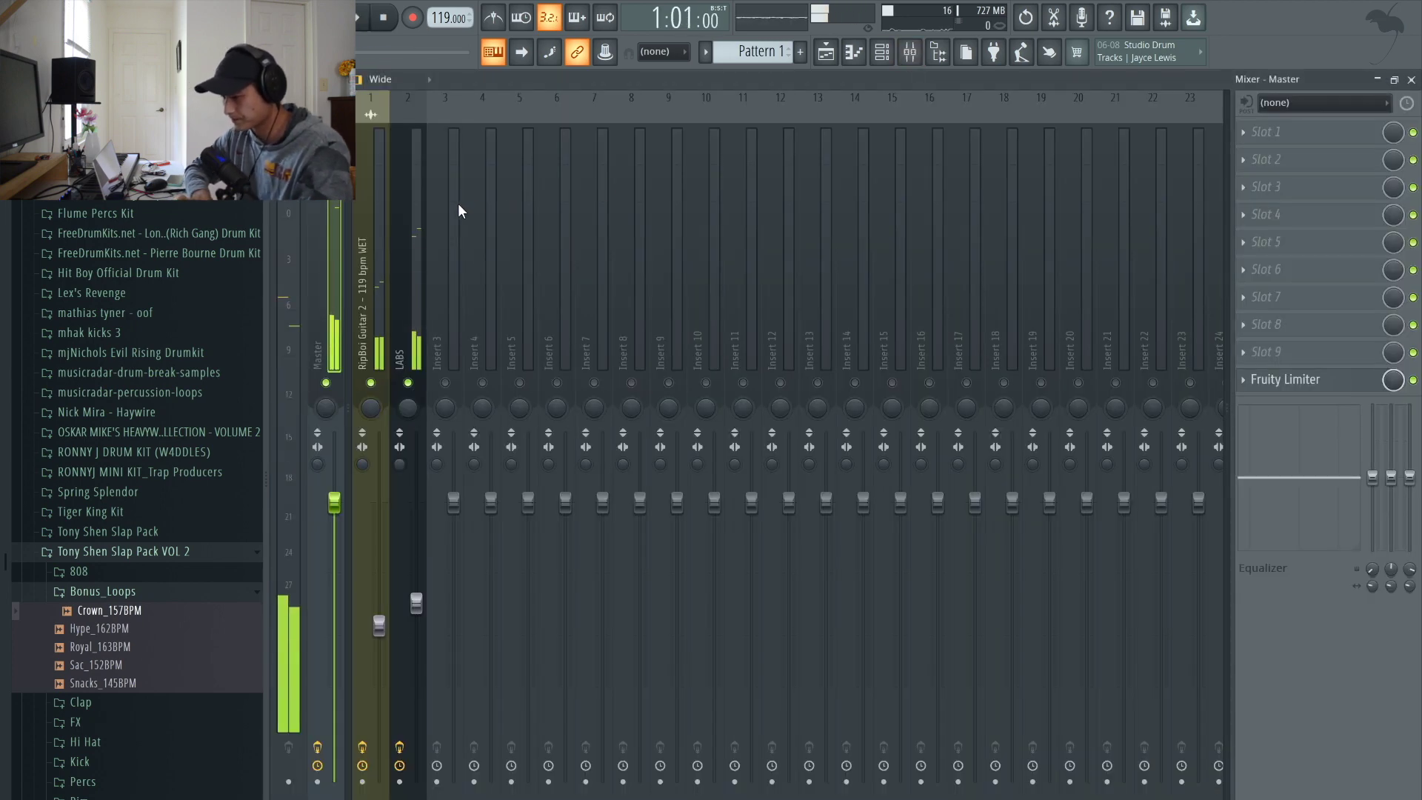
{"action": "left_click", "coordinate": [453, 207]}
{"action": "key", "text": "space"}
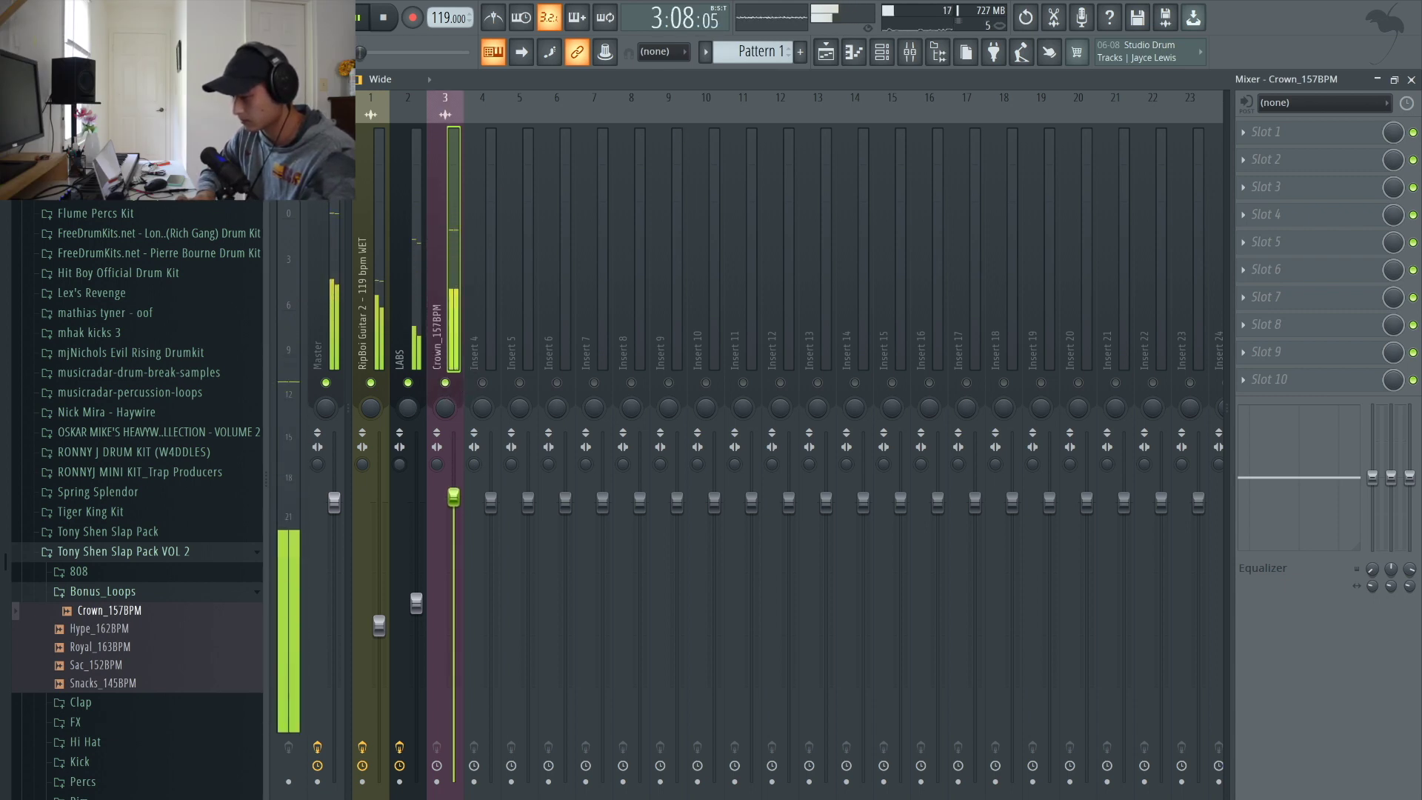
{"action": "left_click_drag", "start_coordinate": [366, 52], "coordinate": [381, 52]}
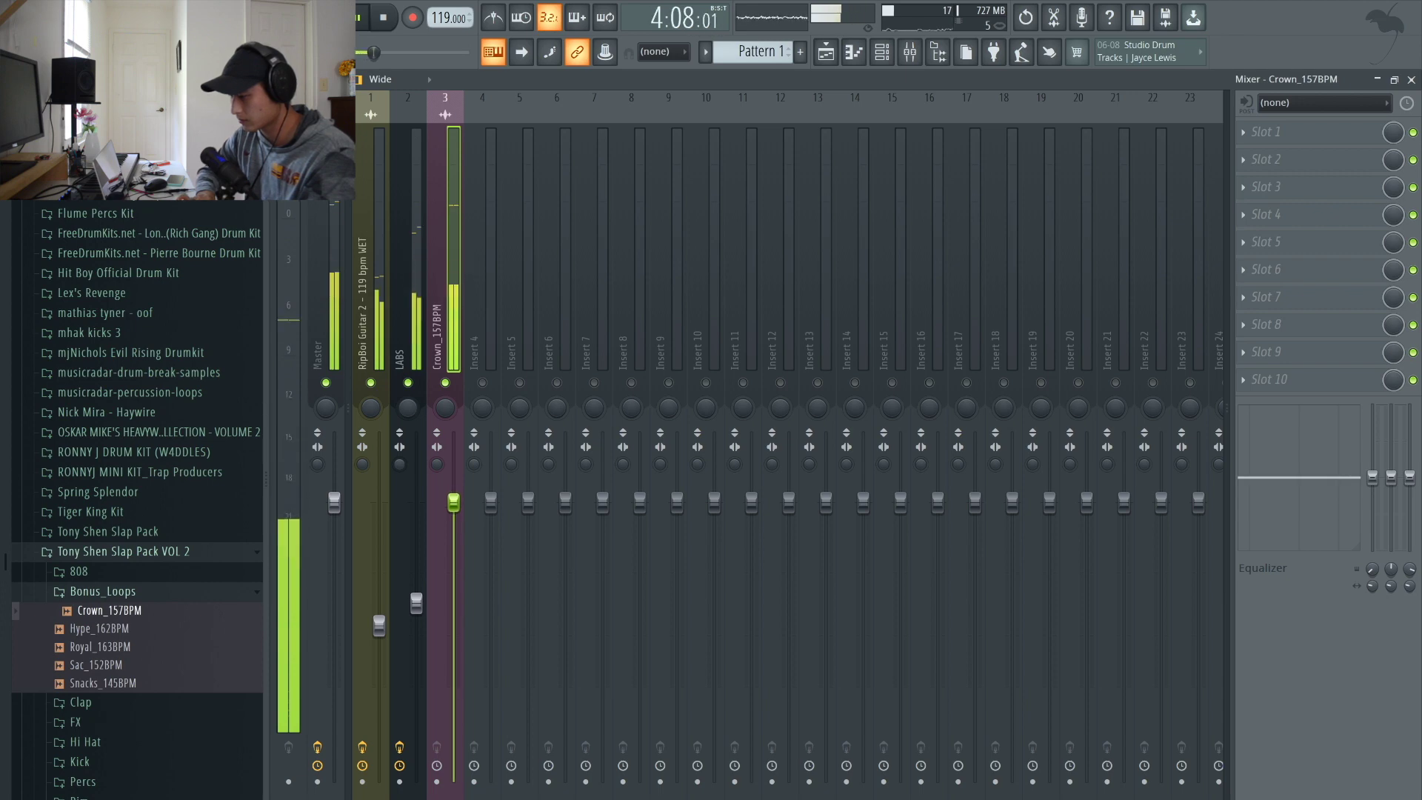
Audition the 808 samples of Tony Shen Slap Pack VOL 2 and add 808_trunks as a new channel below Crown_157BPM
{"action": "left_click", "coordinate": [826, 52]}
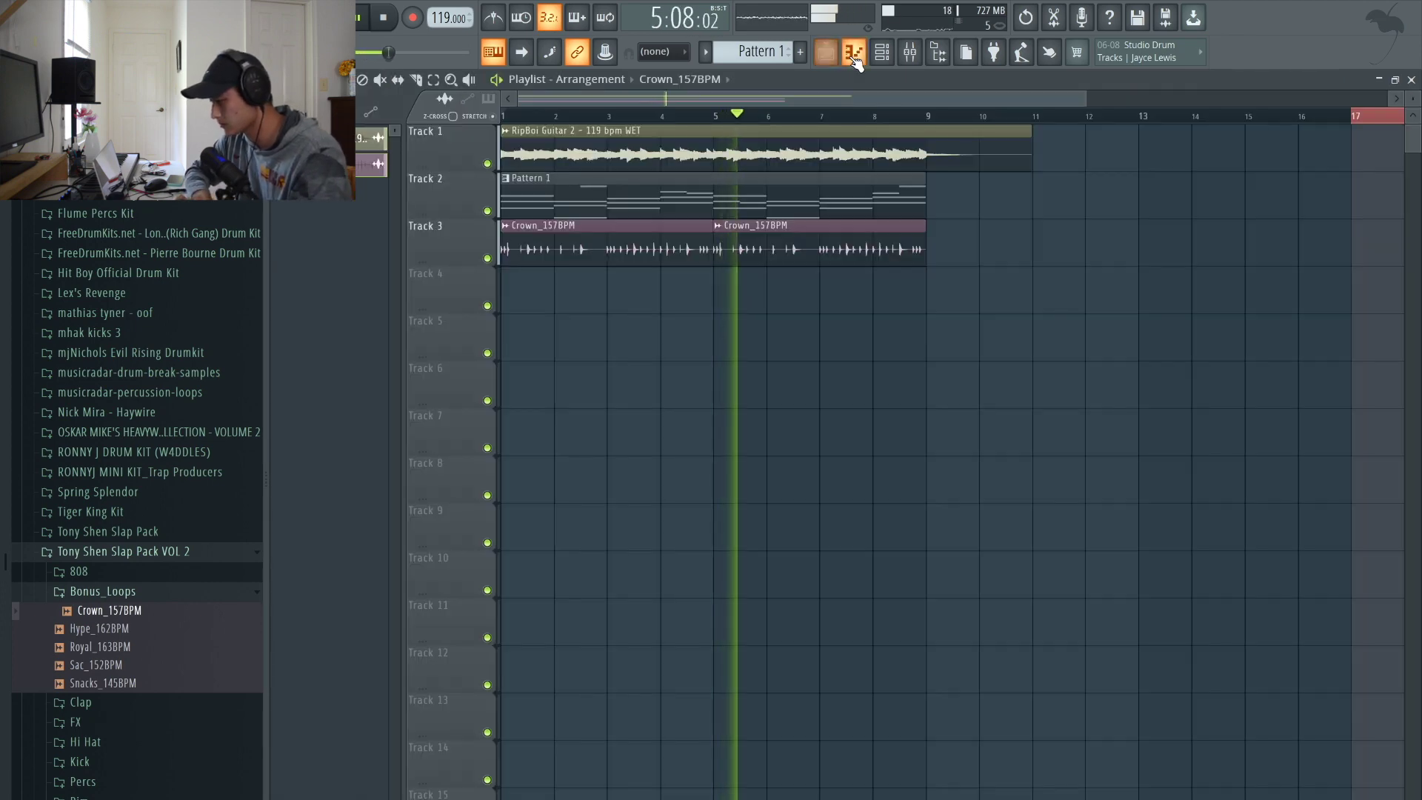
{"action": "left_click", "coordinate": [854, 52]}
{"action": "left_click", "coordinate": [881, 52]}
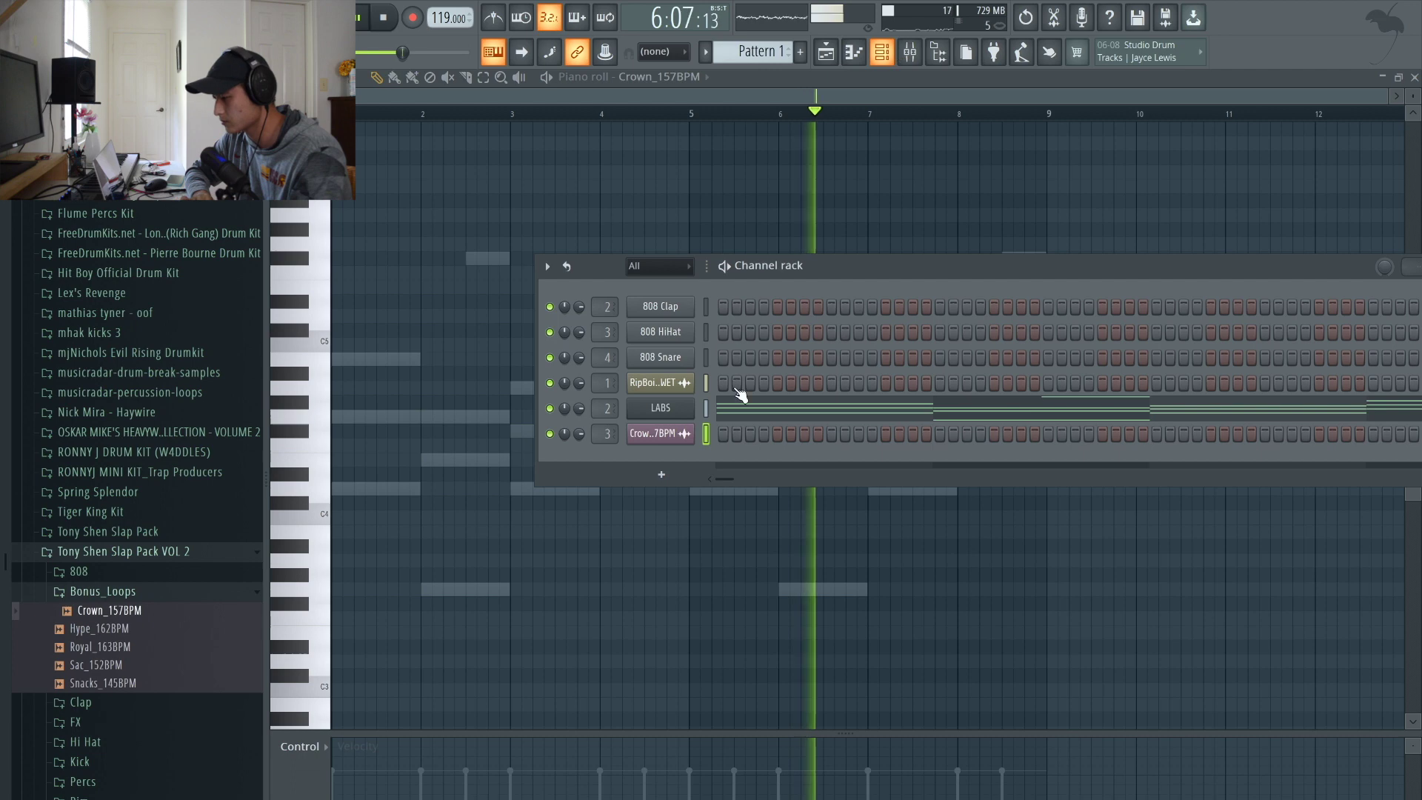
{"action": "left_click", "coordinate": [93, 590]}
{"action": "left_click", "coordinate": [87, 572]}
{"action": "key", "text": "space"}
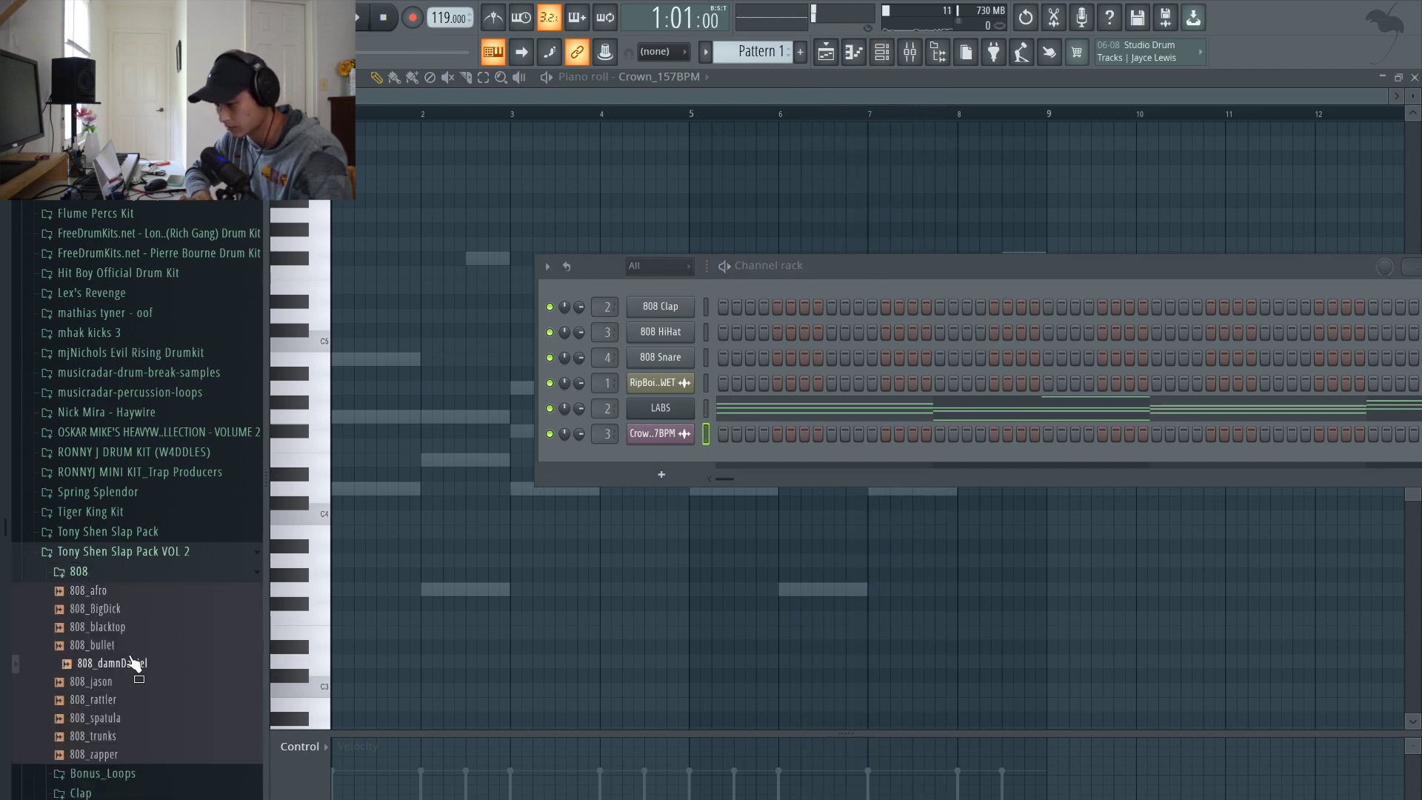
{"action": "left_click", "coordinate": [111, 717]}
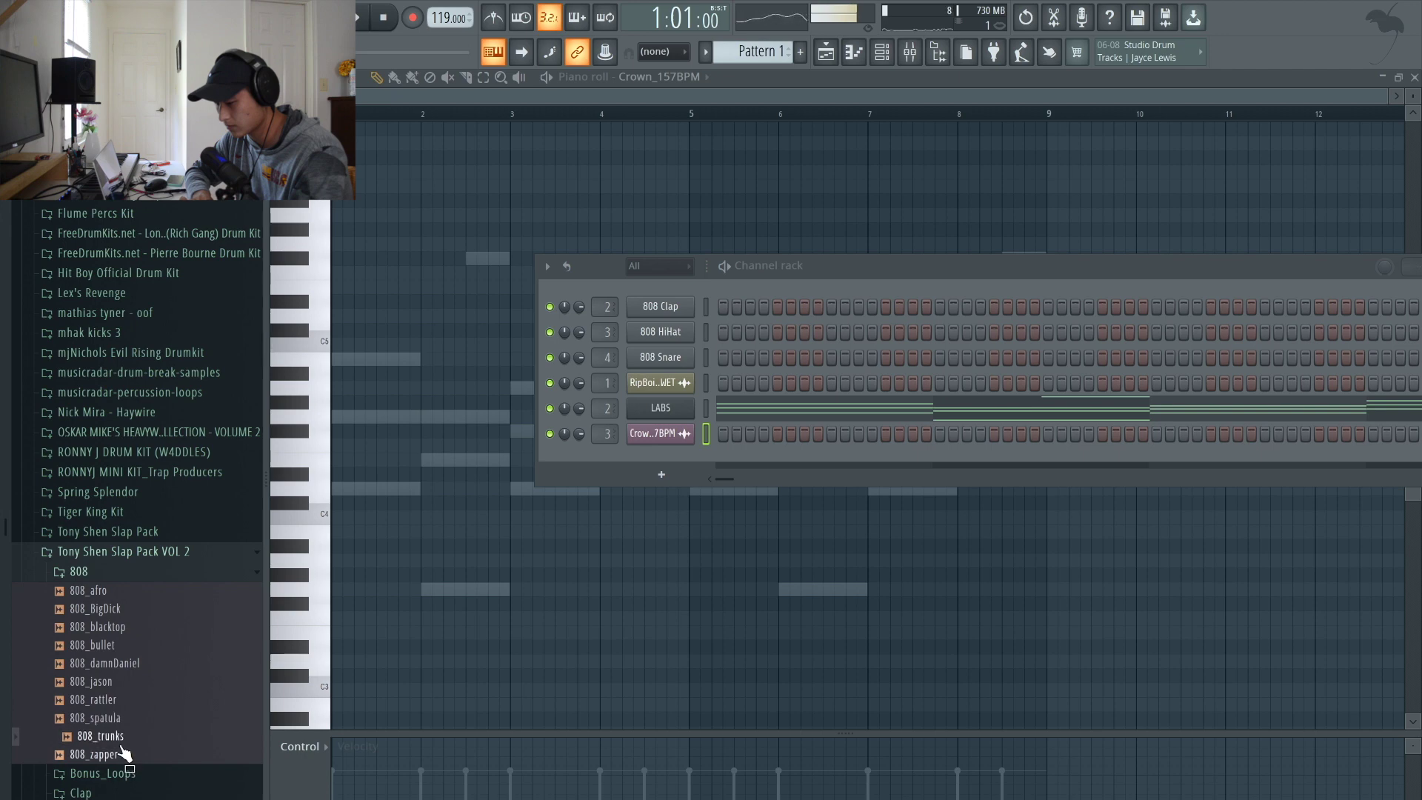
{"action": "left_click_drag", "start_coordinate": [119, 743], "coordinate": [652, 468]}
Shape the volume envelope of 808_trunks with hold at maximum and decay and sustain at zero
{"action": "left_click", "coordinate": [657, 460]}
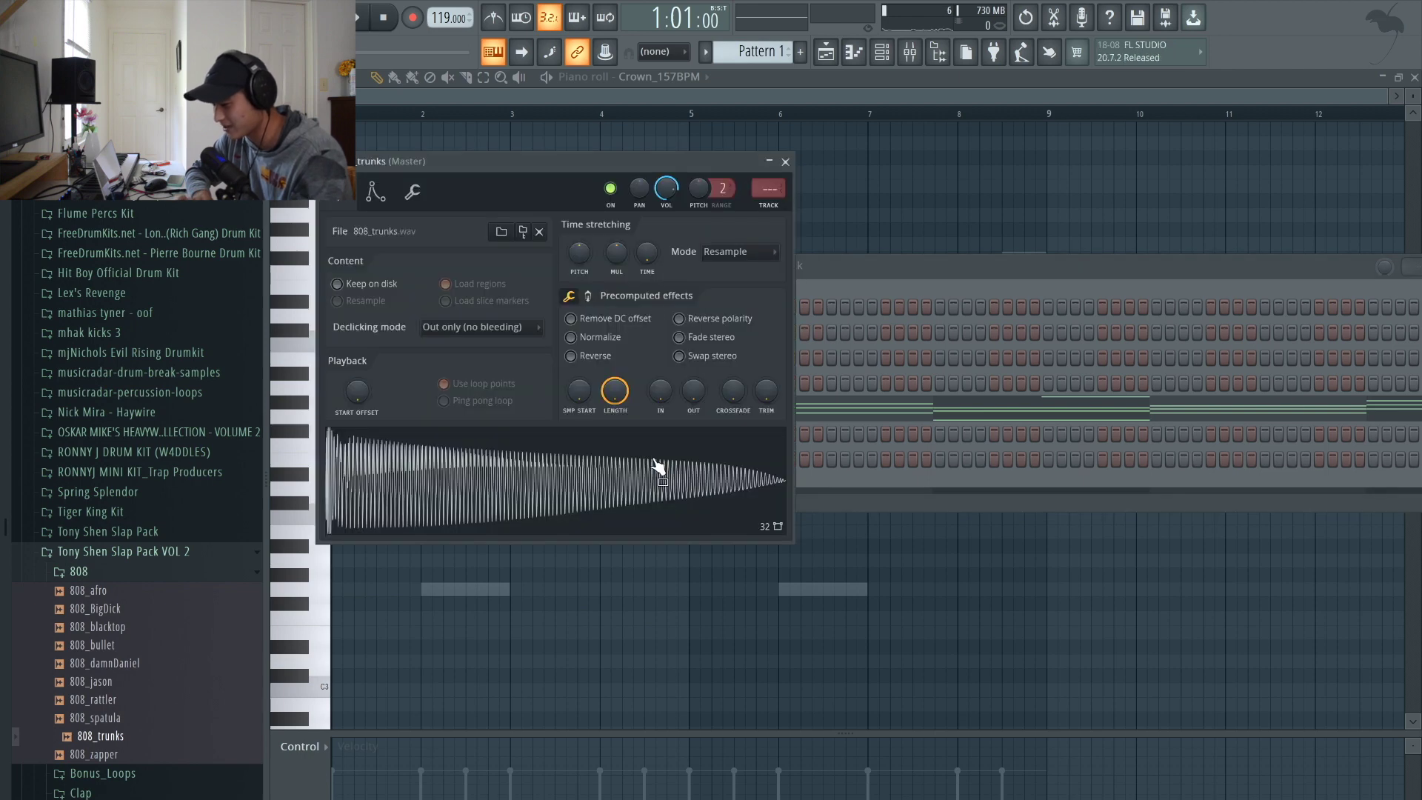
{"action": "left_click", "coordinate": [383, 194]}
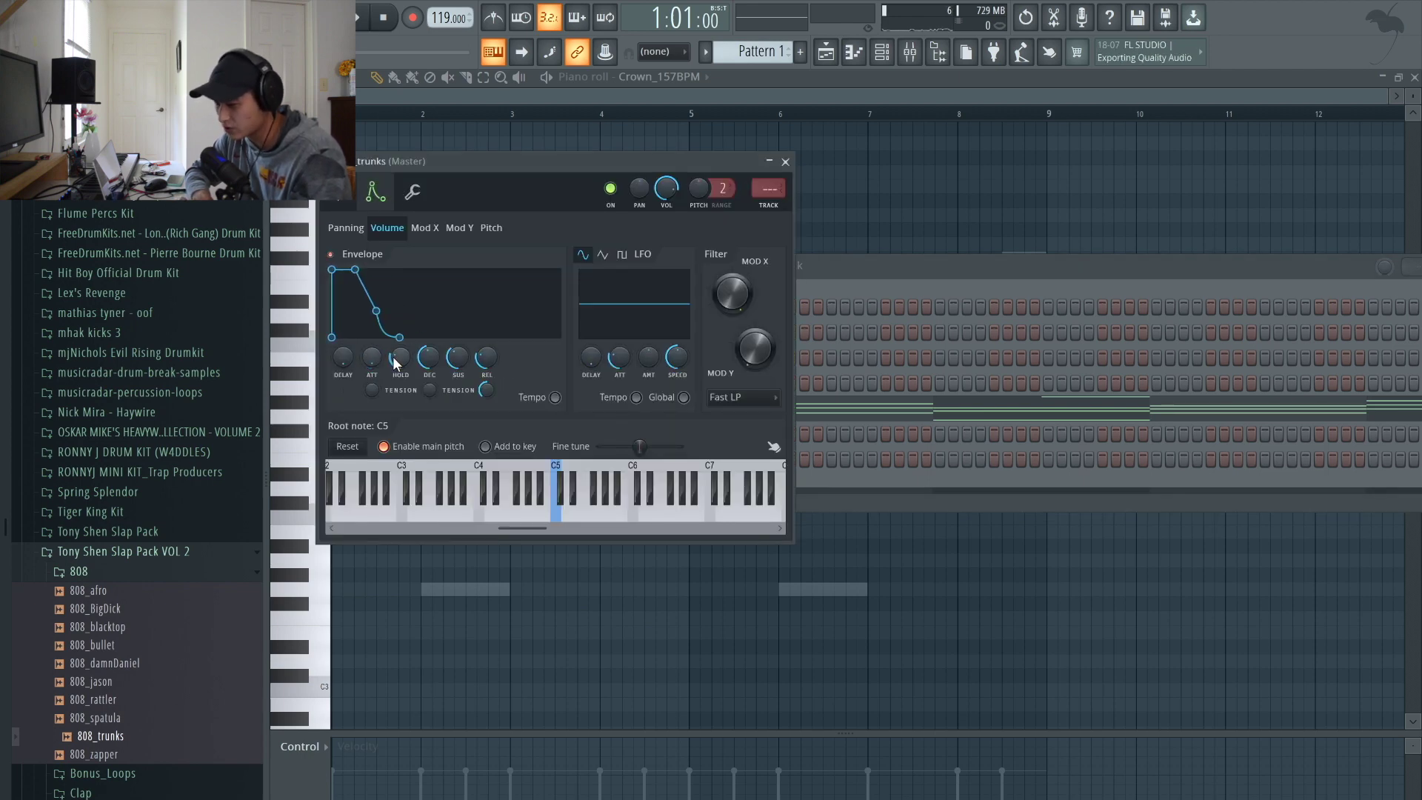
{"action": "left_click_drag", "start_coordinate": [428, 363], "coordinate": [428, 393]}
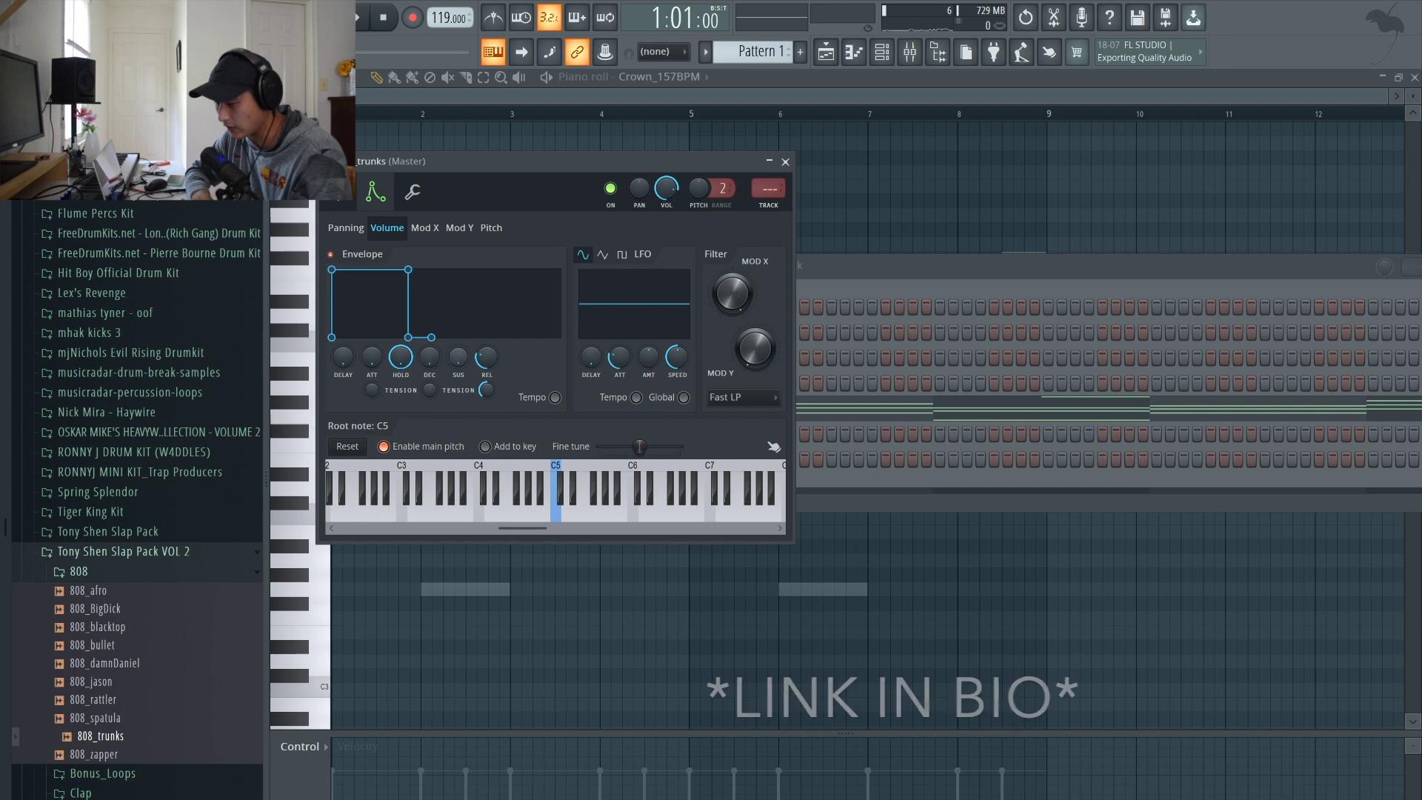
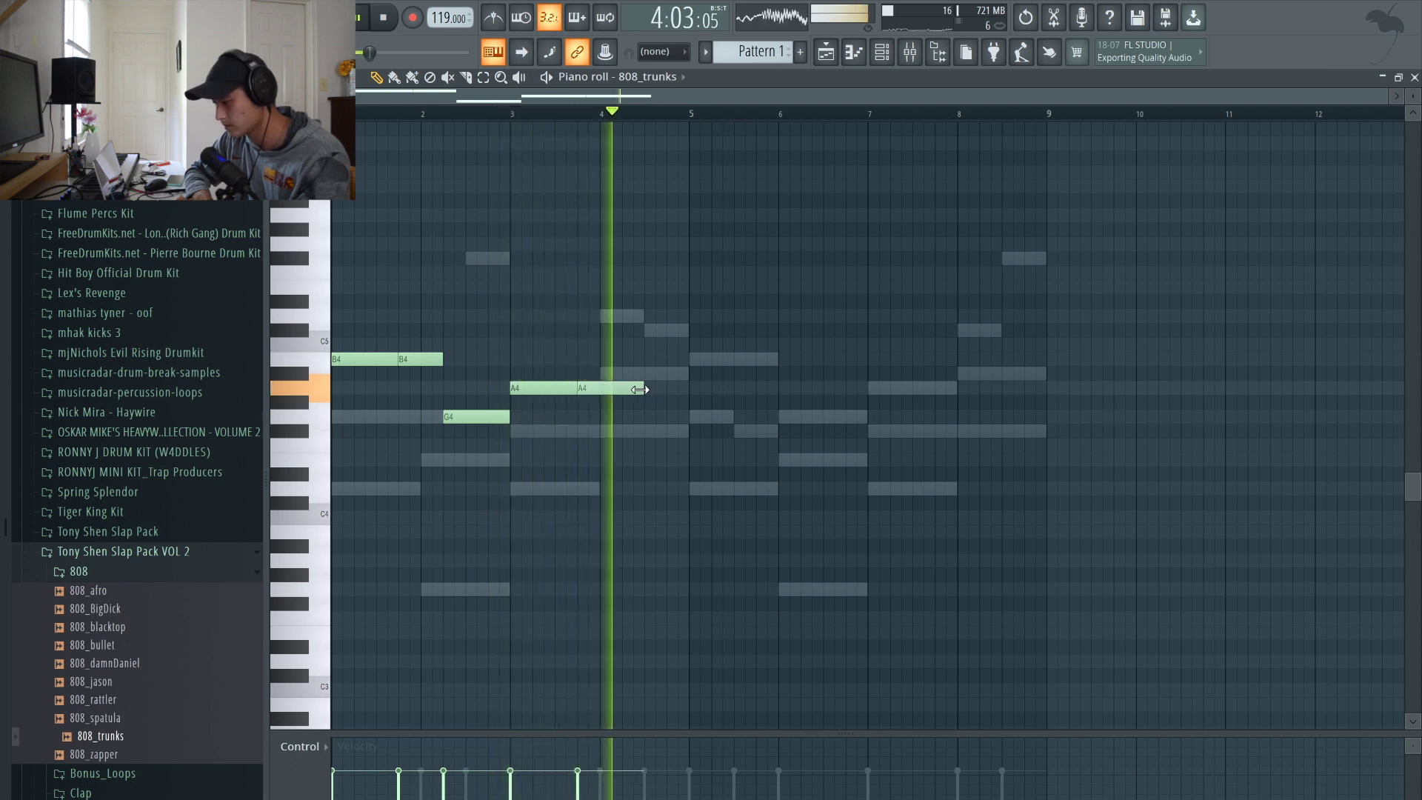
Add two short C#5 notes in the second half of bar 4 of the 808_trunks bassline and play it back
{"action": "key", "text": "space"}
{"action": "left_click", "coordinate": [646, 330]}
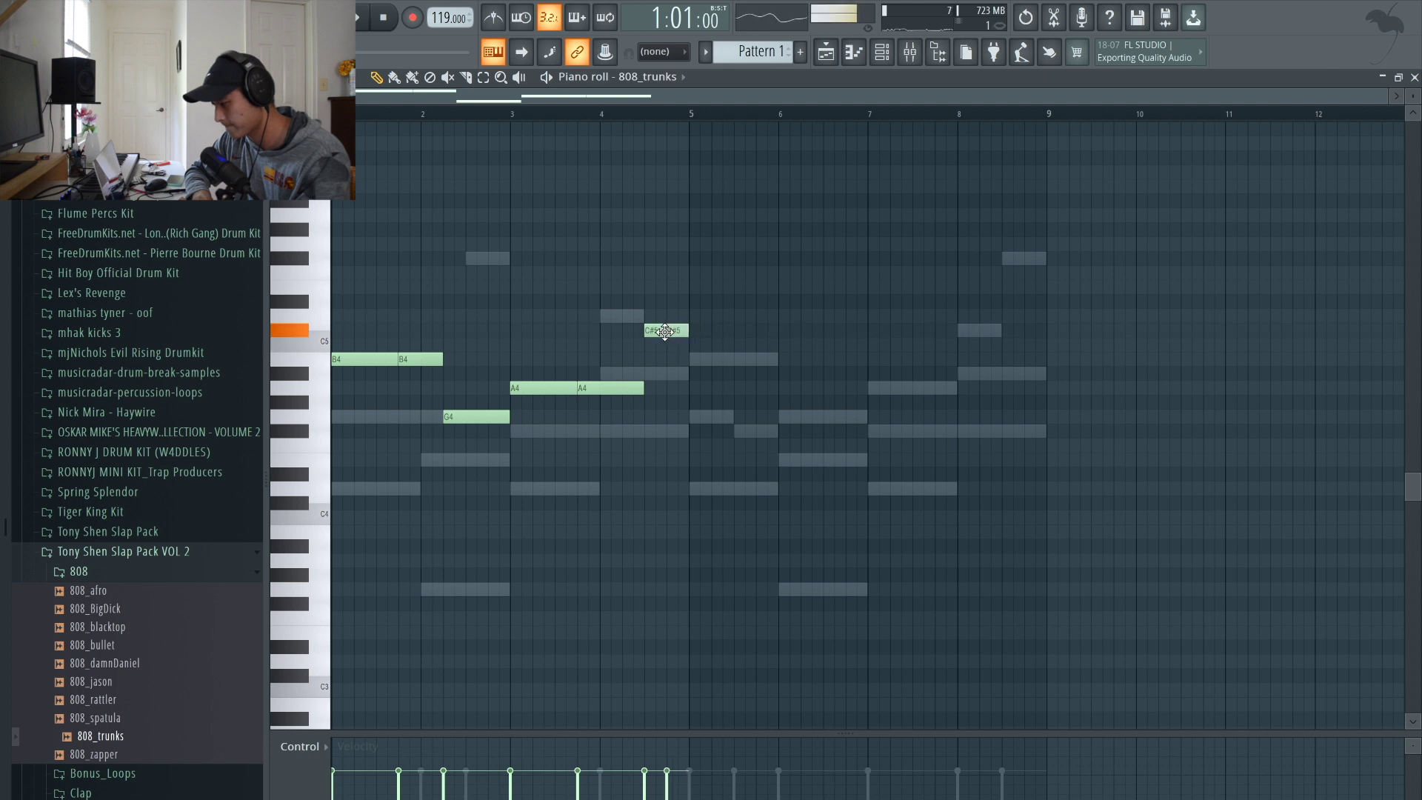
{"action": "key", "text": "space"}
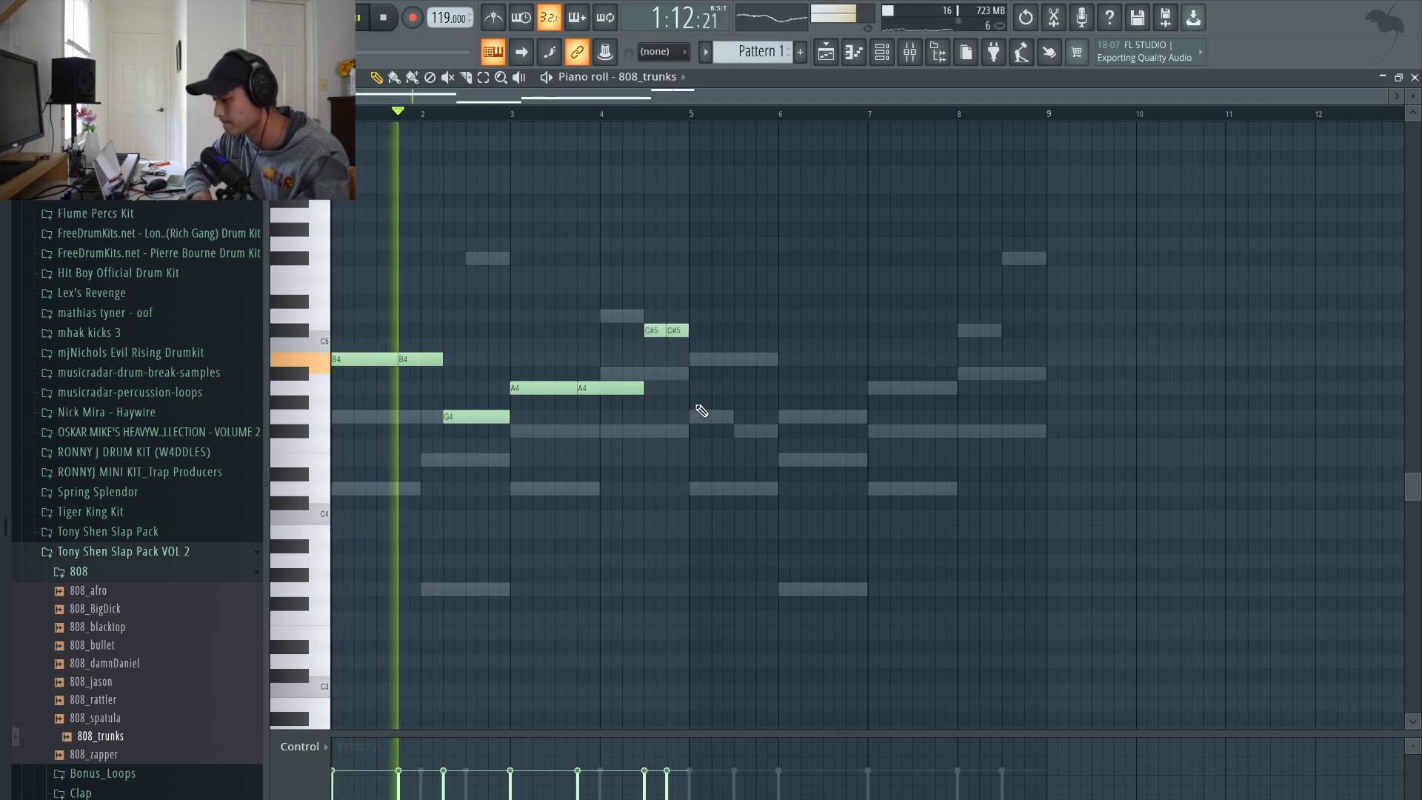
Add a three-beat B4 note at the start of bar 5 and a three-beat G4 note from beat 2 of bar 6
{"action": "left_click", "coordinate": [700, 360]}
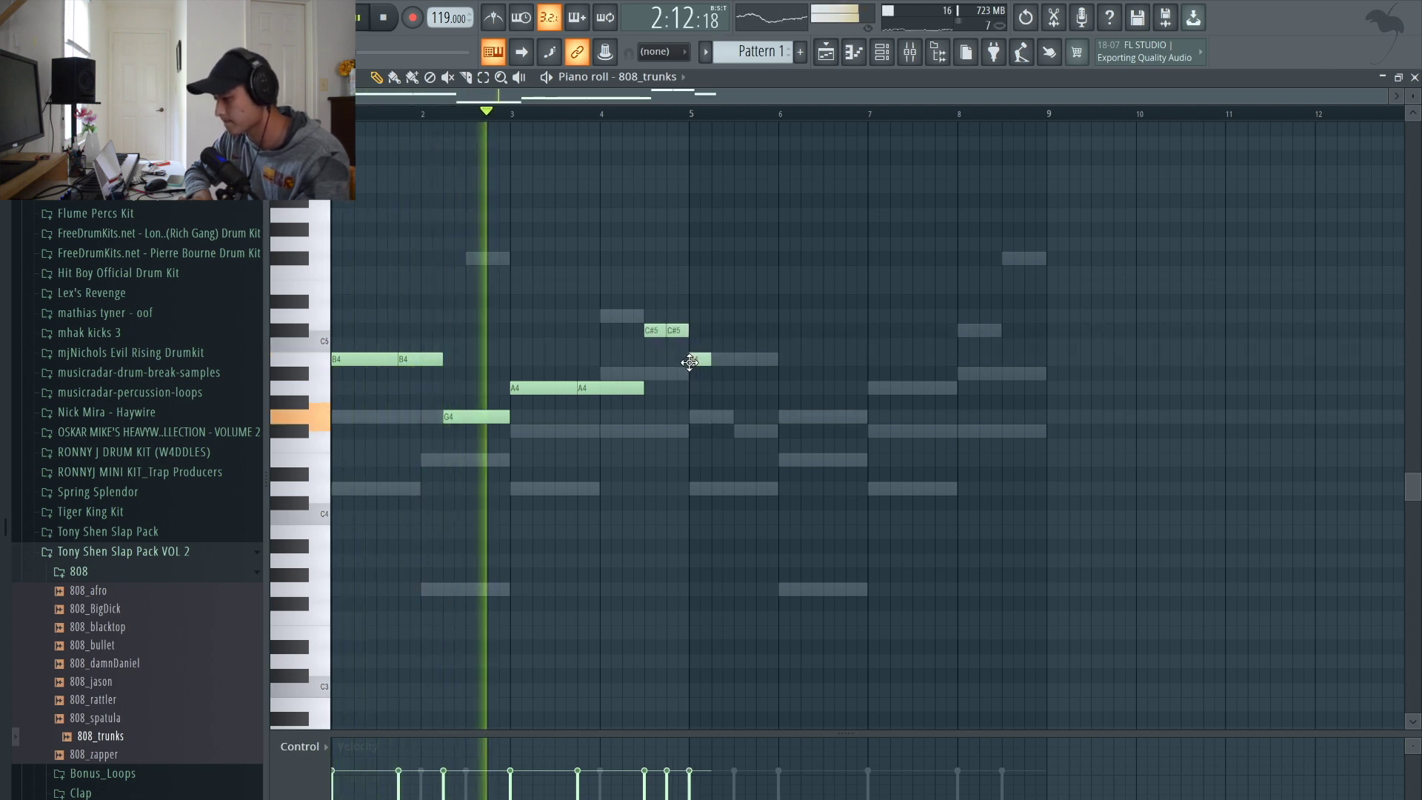
{"action": "left_click_drag", "start_coordinate": [709, 360], "coordinate": [756, 361]}
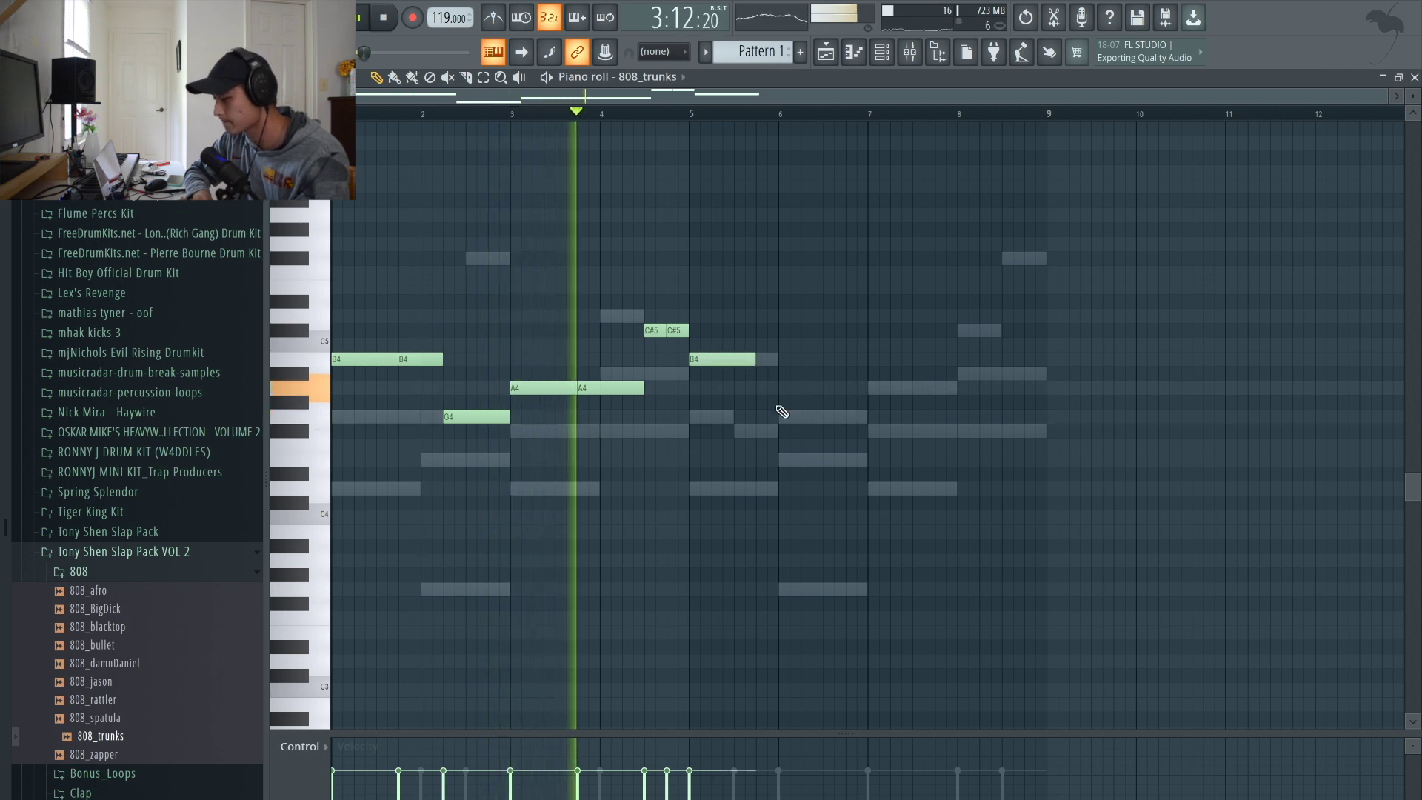
{"action": "left_click", "coordinate": [803, 417]}
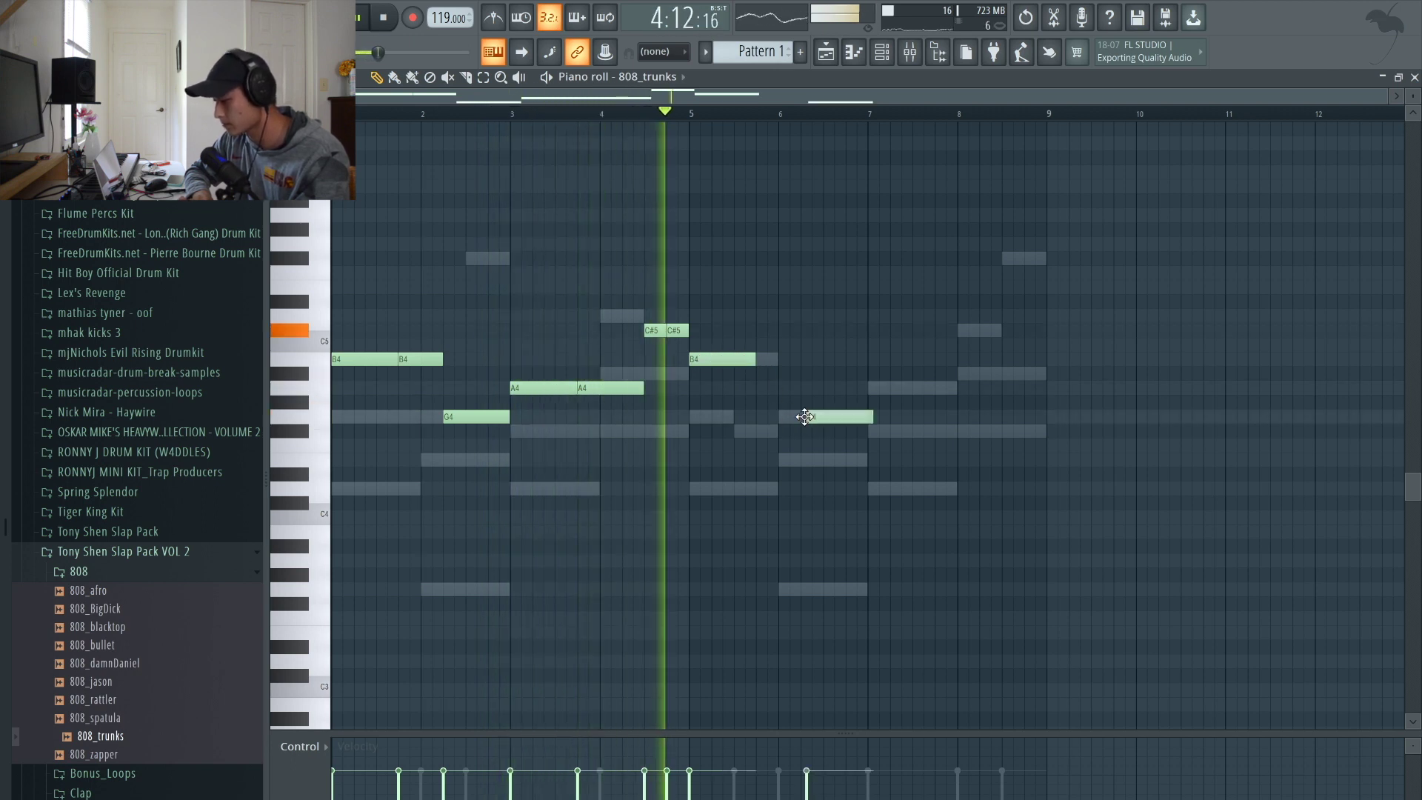
{"action": "left_click_drag", "start_coordinate": [805, 417], "coordinate": [801, 416]}
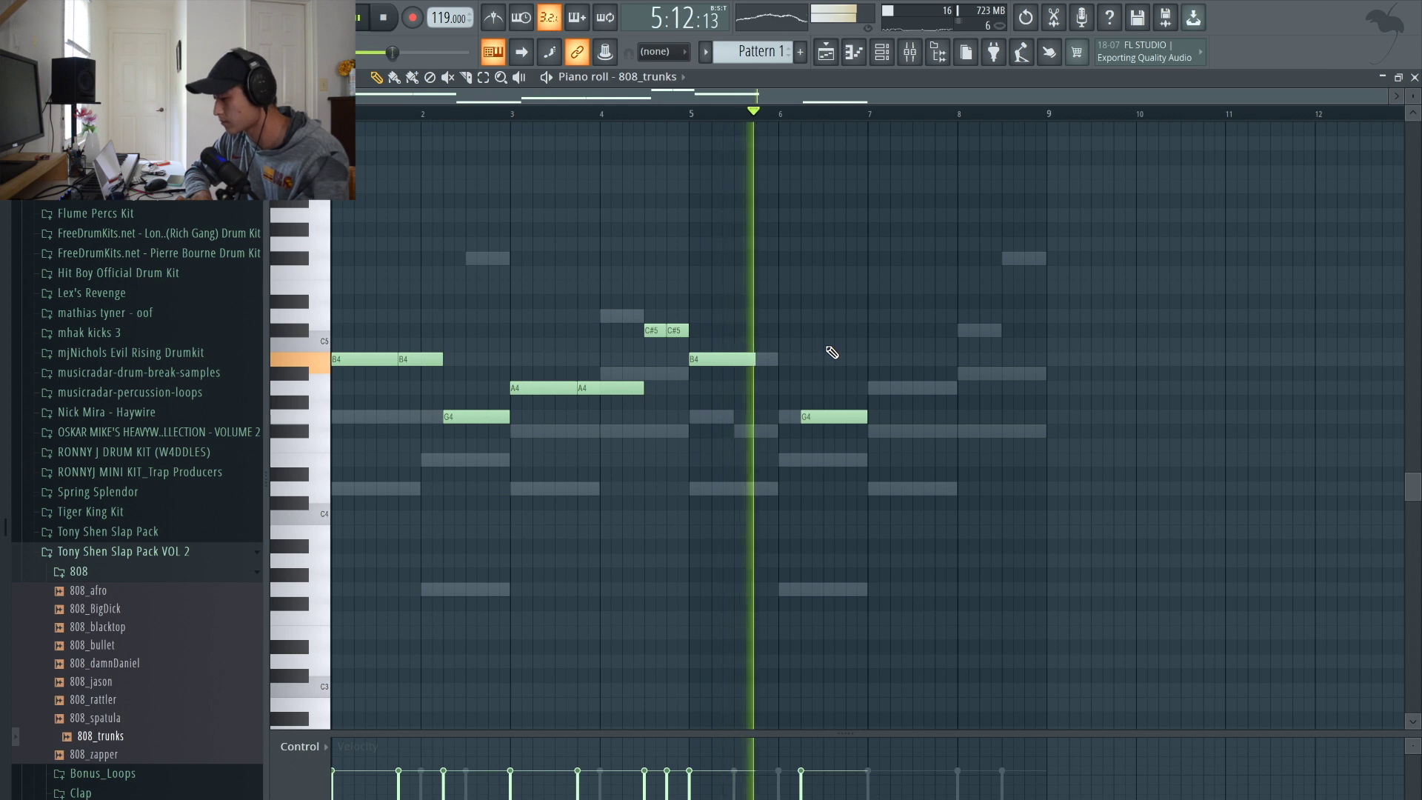
{"action": "key", "text": "space"}
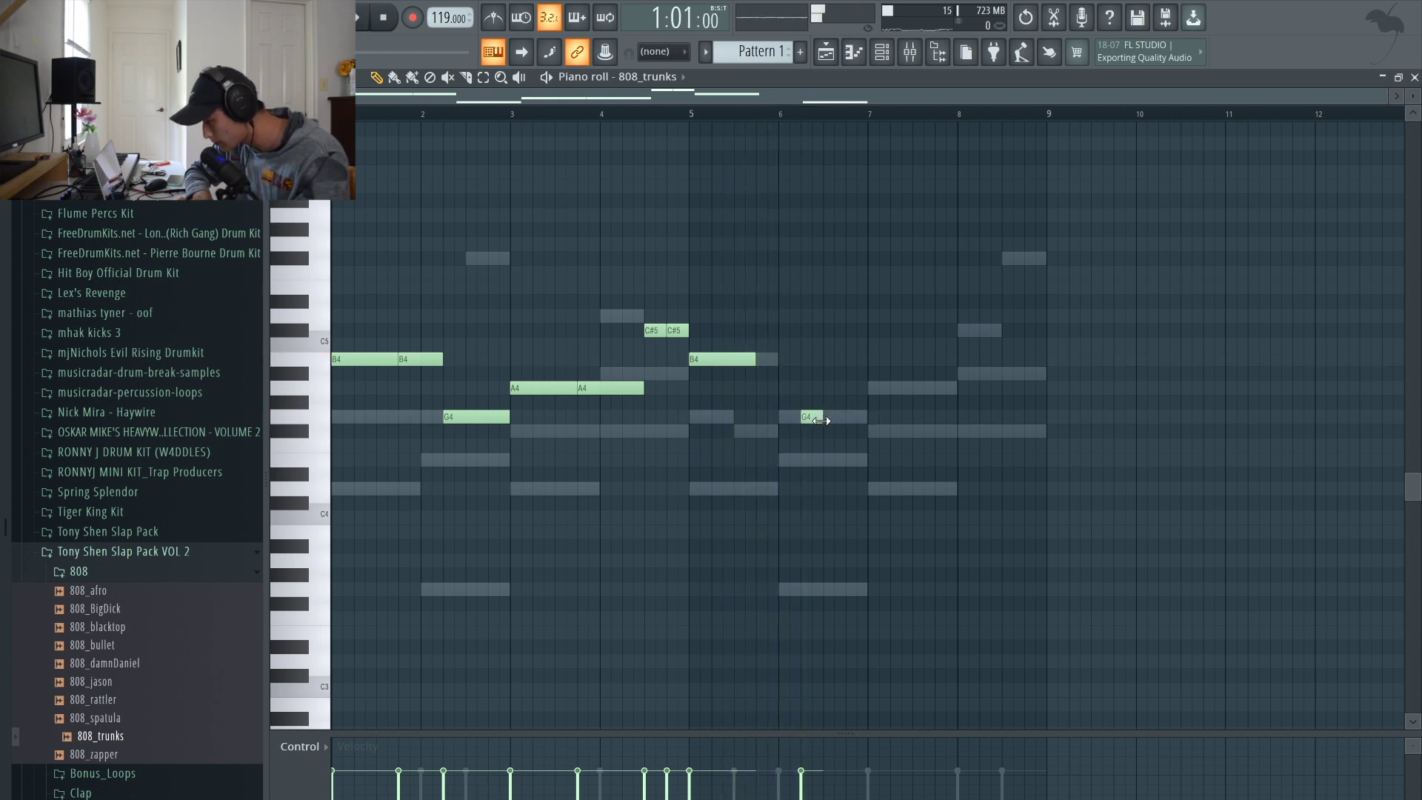
Replace the long G4 in bar 6 with a short G4, a short E5 and a two-beat G4, and play it back
{"action": "key", "text": "shift+Up"}
{"action": "left_click_drag", "start_coordinate": [830, 414], "coordinate": [820, 411]}
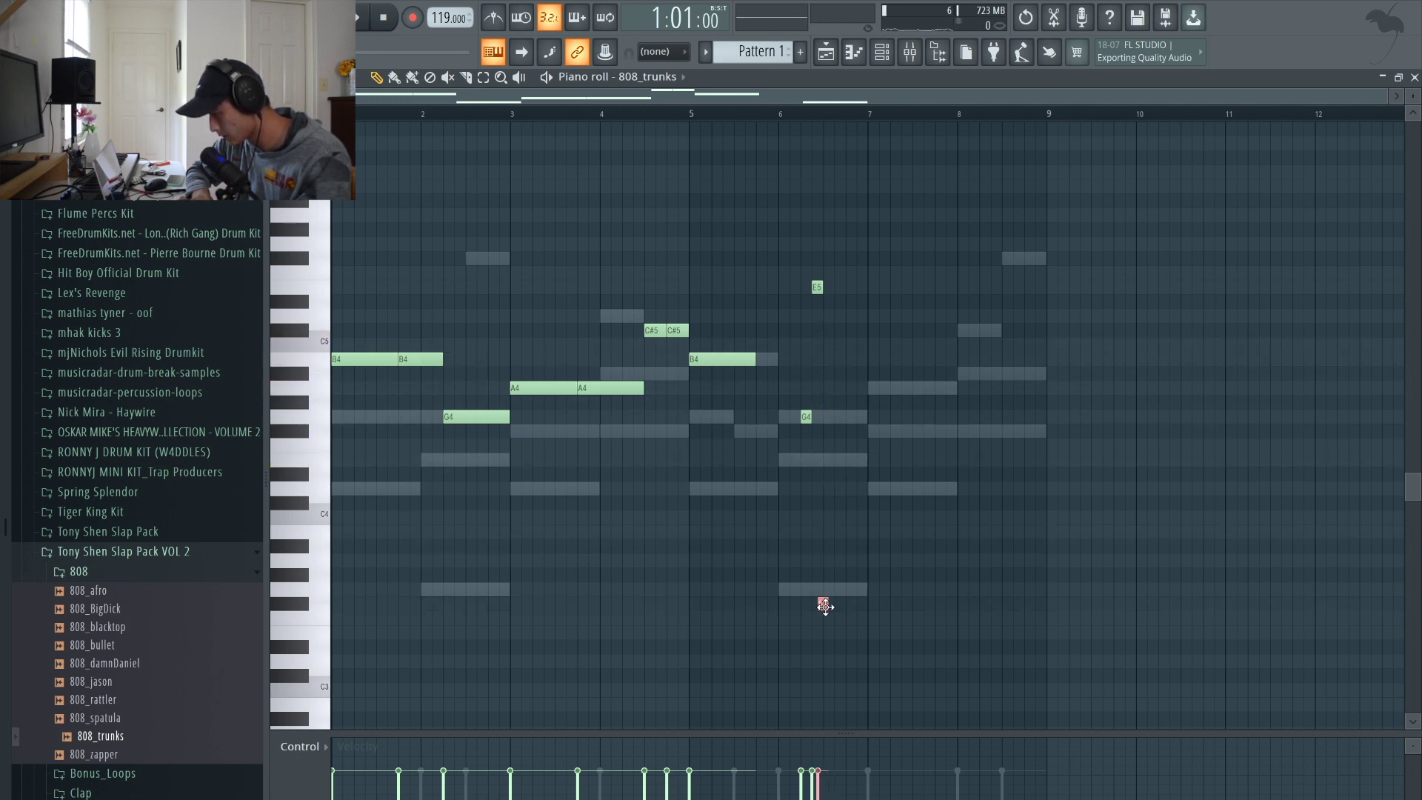
{"action": "left_click_drag", "start_coordinate": [831, 412], "coordinate": [866, 412]}
{"action": "key", "text": "space"}
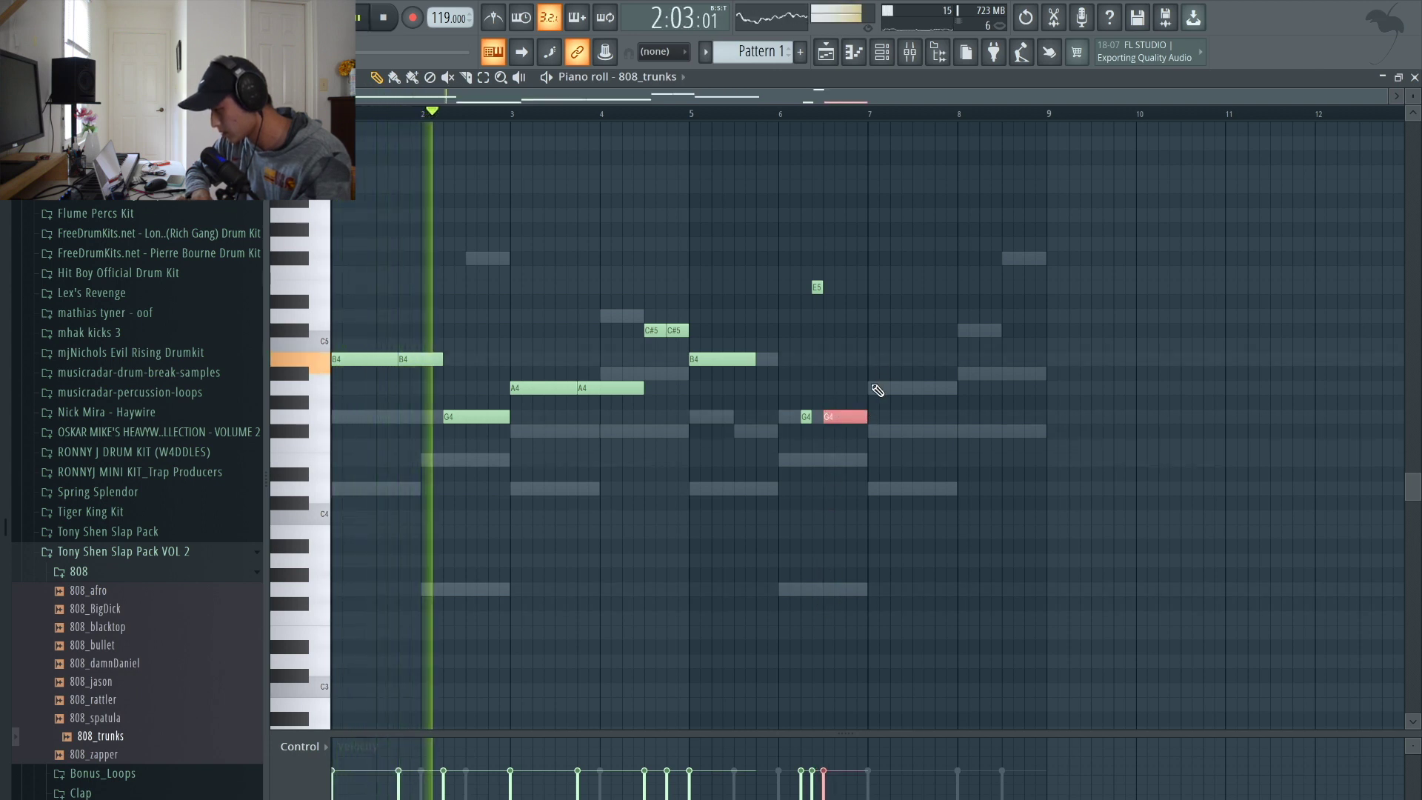
Add a two-beat A4 note at the start of bar 7 and raise the G4 notes in bars 2 and 6 one octave to G5
{"action": "left_click", "coordinate": [872, 387]}
{"action": "left_click_drag", "start_coordinate": [876, 429], "coordinate": [402, 409]}
{"action": "key", "text": "ctrl+Up"}
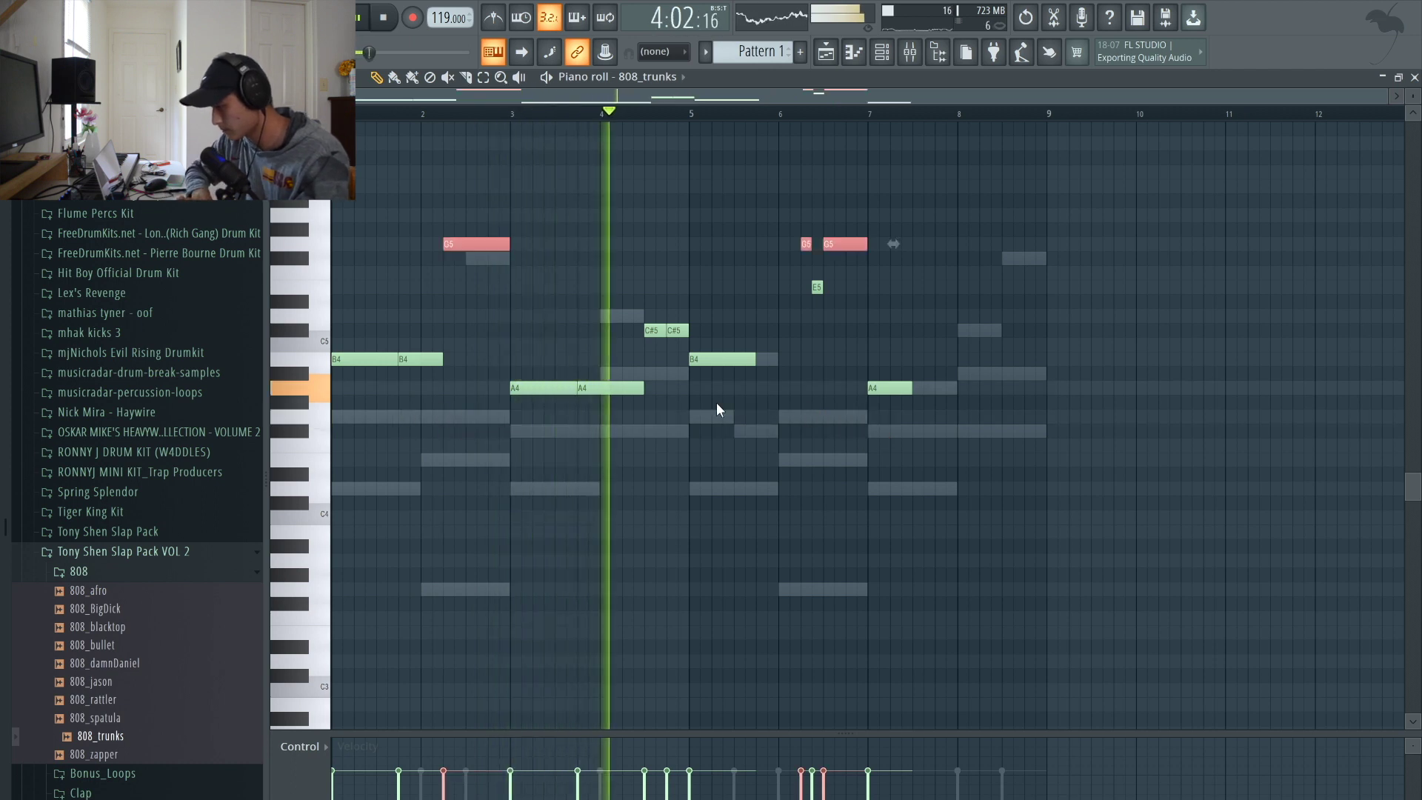
{"action": "key", "text": "ctrl+d"}
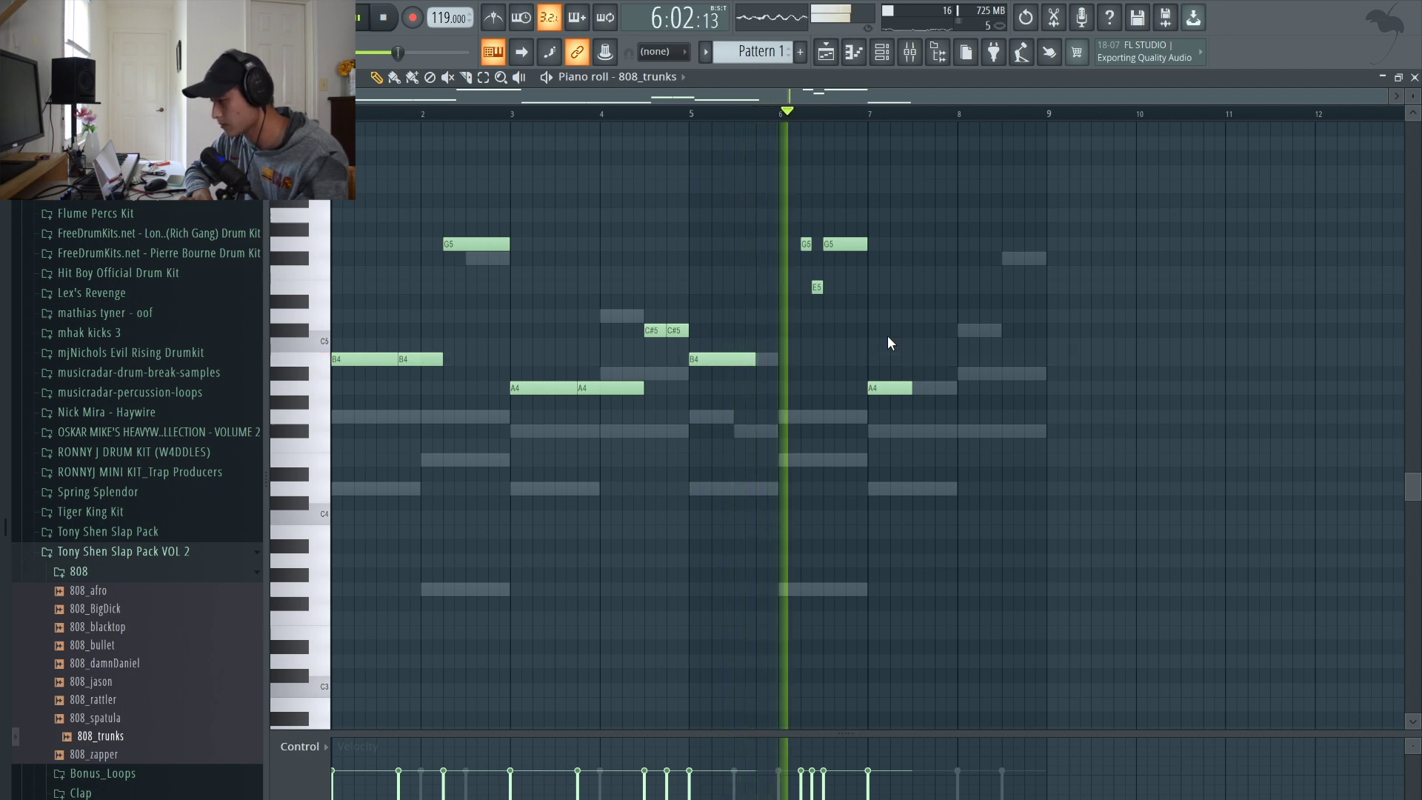
Lower the longer G5 note in bar 6 to E5 and play the bassline from bar 6
{"action": "key", "text": "space"}
{"action": "left_click_drag", "start_coordinate": [842, 243], "coordinate": [842, 288]}
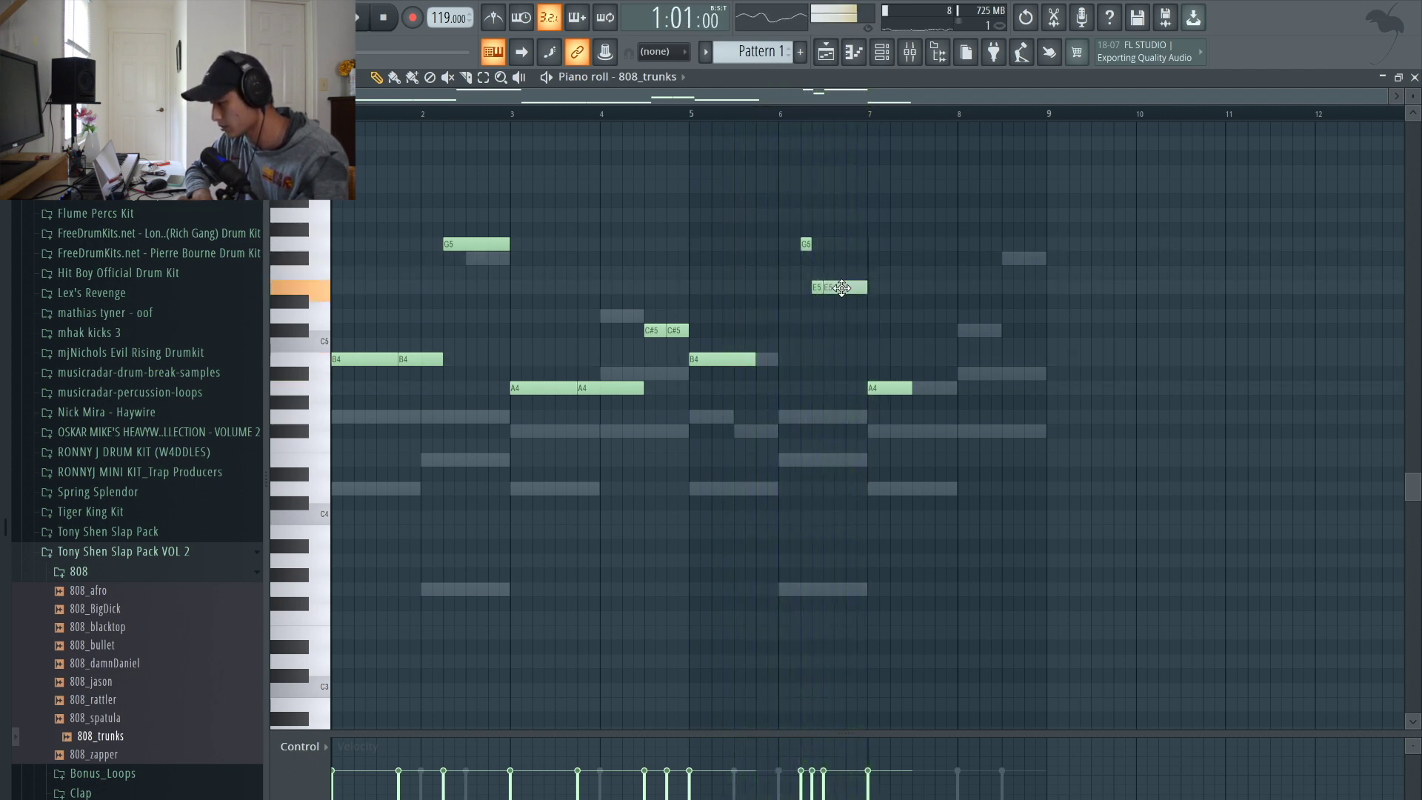
{"action": "left_click", "coordinate": [791, 115]}
{"action": "key", "text": "space"}
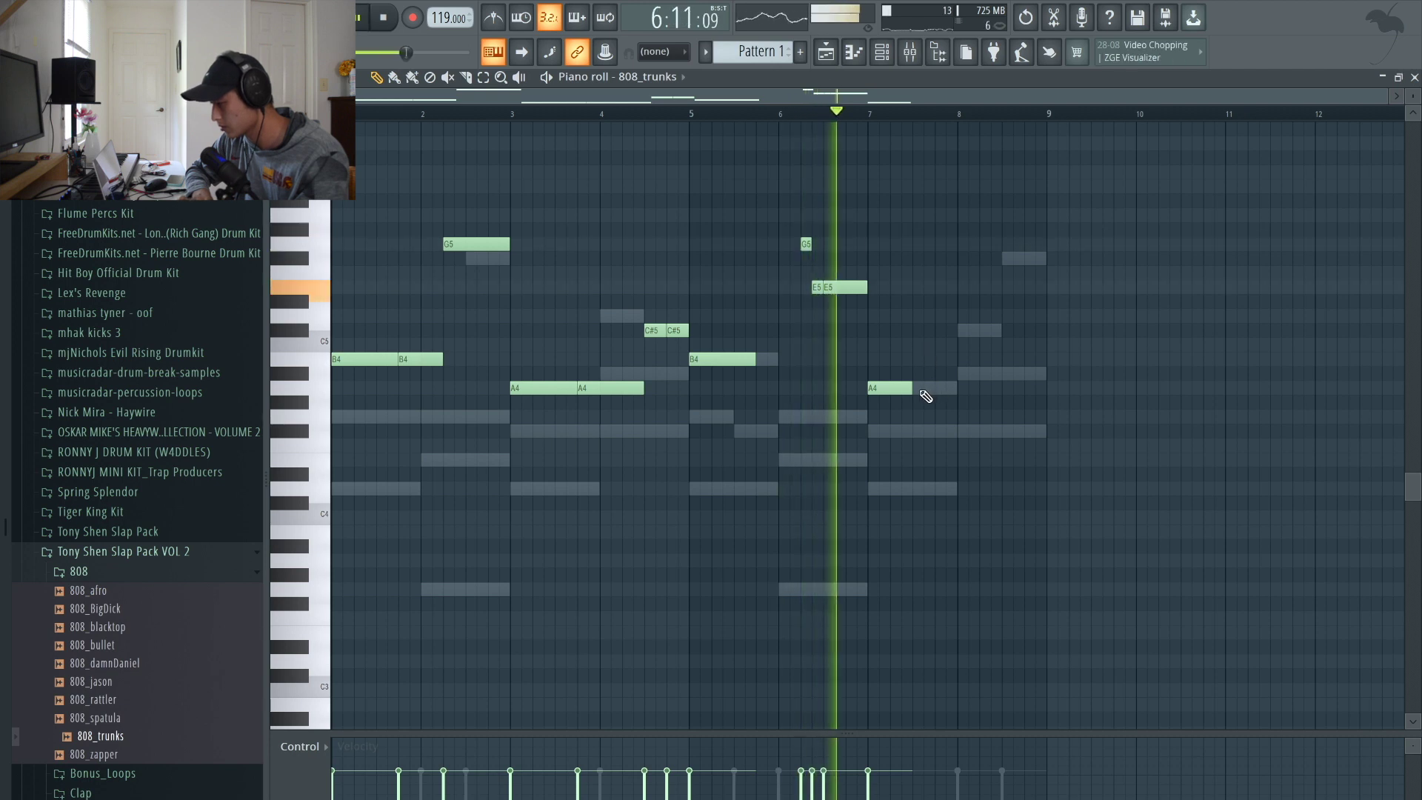
Extend the bar 7 A4 to three beats, add a three-beat A#4 in bar 8, and check the bassline against the playlist arrangement
{"action": "left_click_drag", "start_coordinate": [911, 389], "coordinate": [931, 388]}
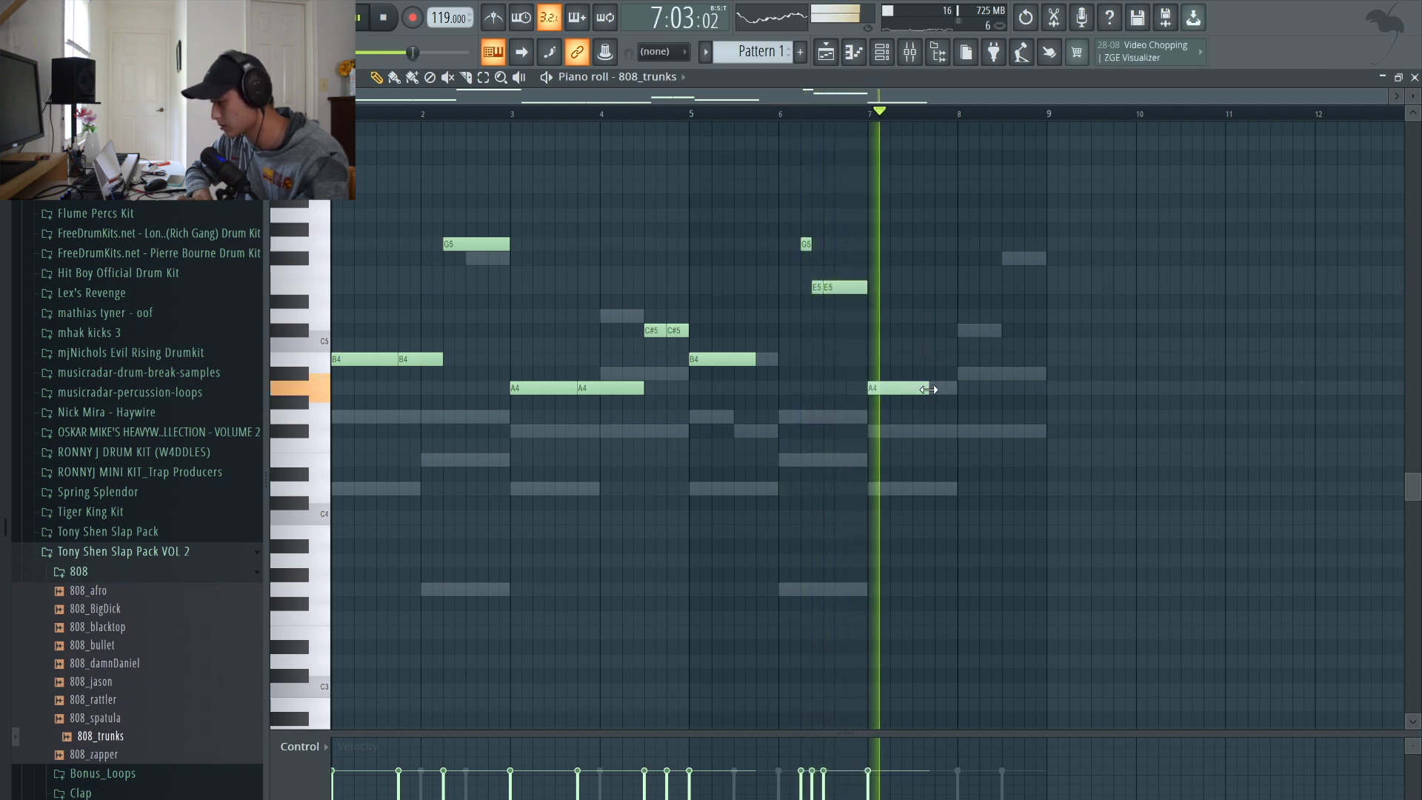
{"action": "left_click", "coordinate": [984, 373]}
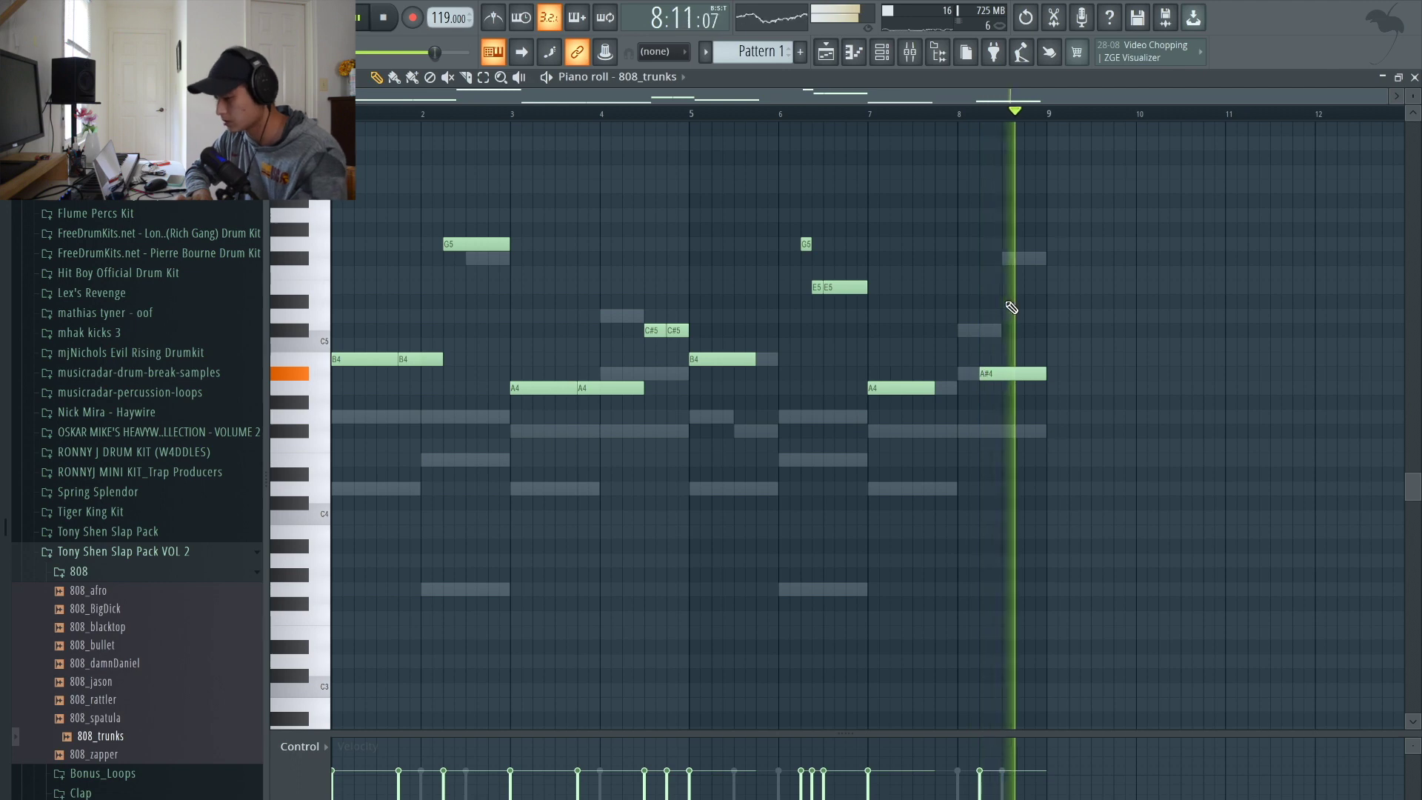
{"action": "key", "text": "F5"}
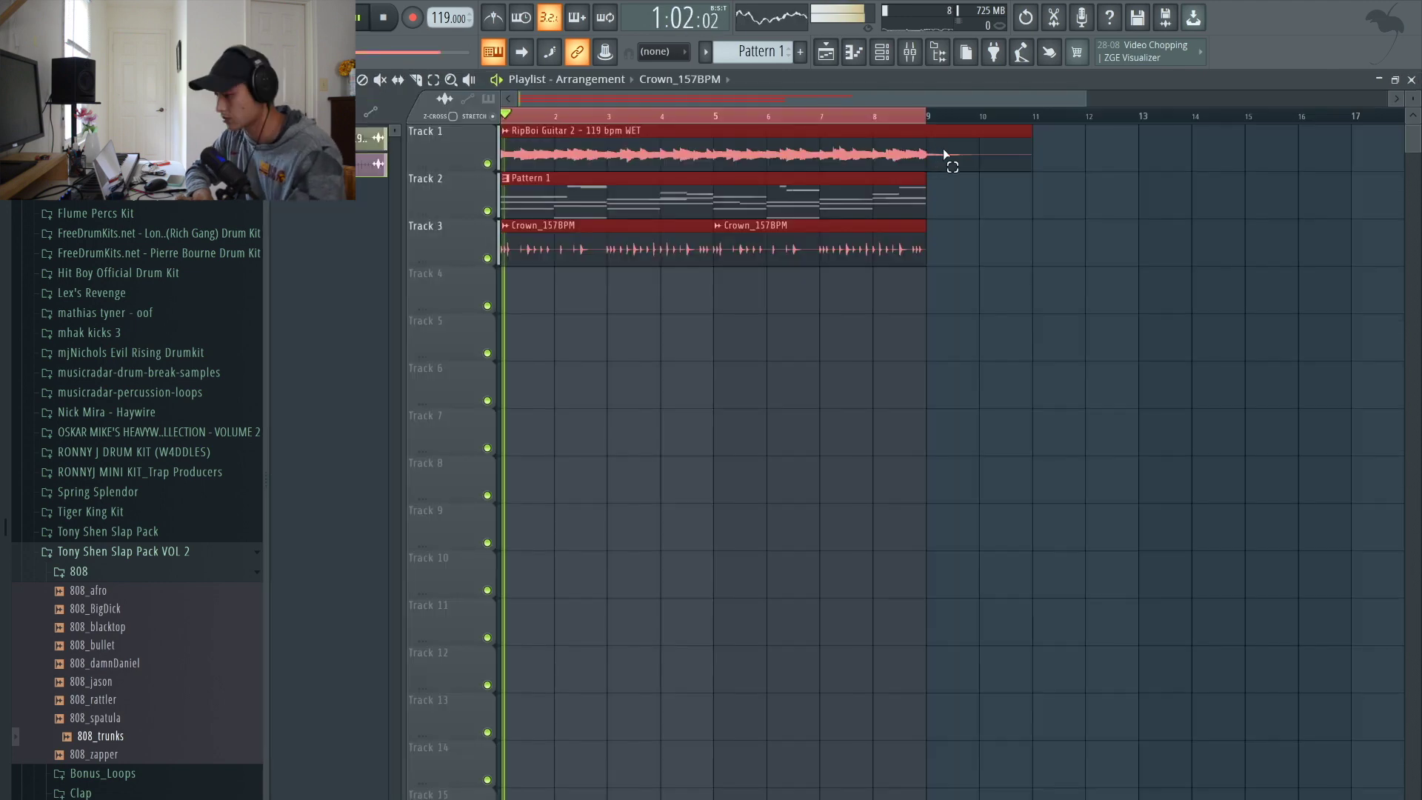
{"action": "left_click", "coordinate": [854, 54]}
{"action": "left_click", "coordinate": [829, 52]}
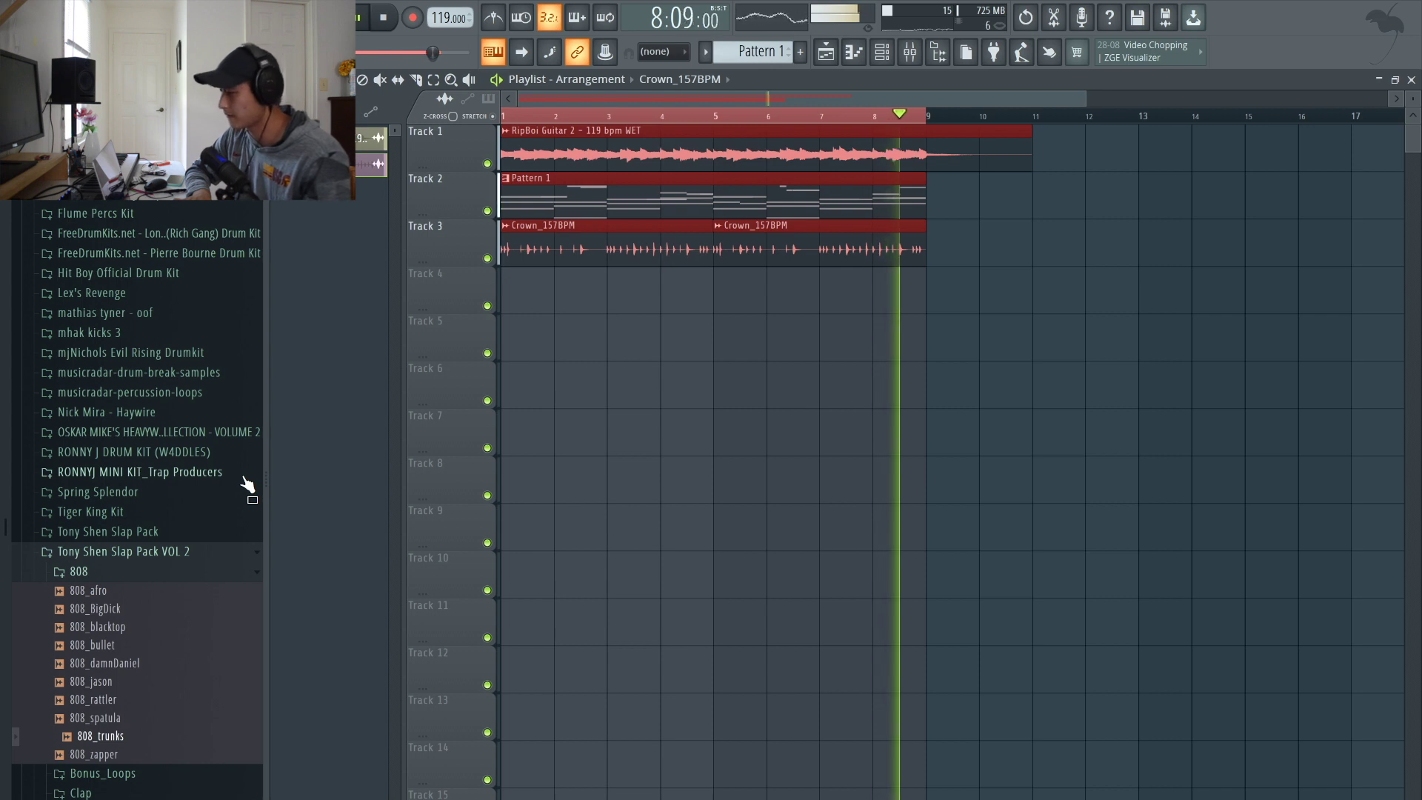
Stop browsing the Tony Shen Slap Pack VOL 2 and open the Perc Loops folder of THE MIRA TOUCH KIT VOL 1
{"action": "left_click", "coordinate": [105, 556]}
{"action": "scroll", "coordinate": [143, 489], "scroll_direction": "up", "scroll_amount": 5}
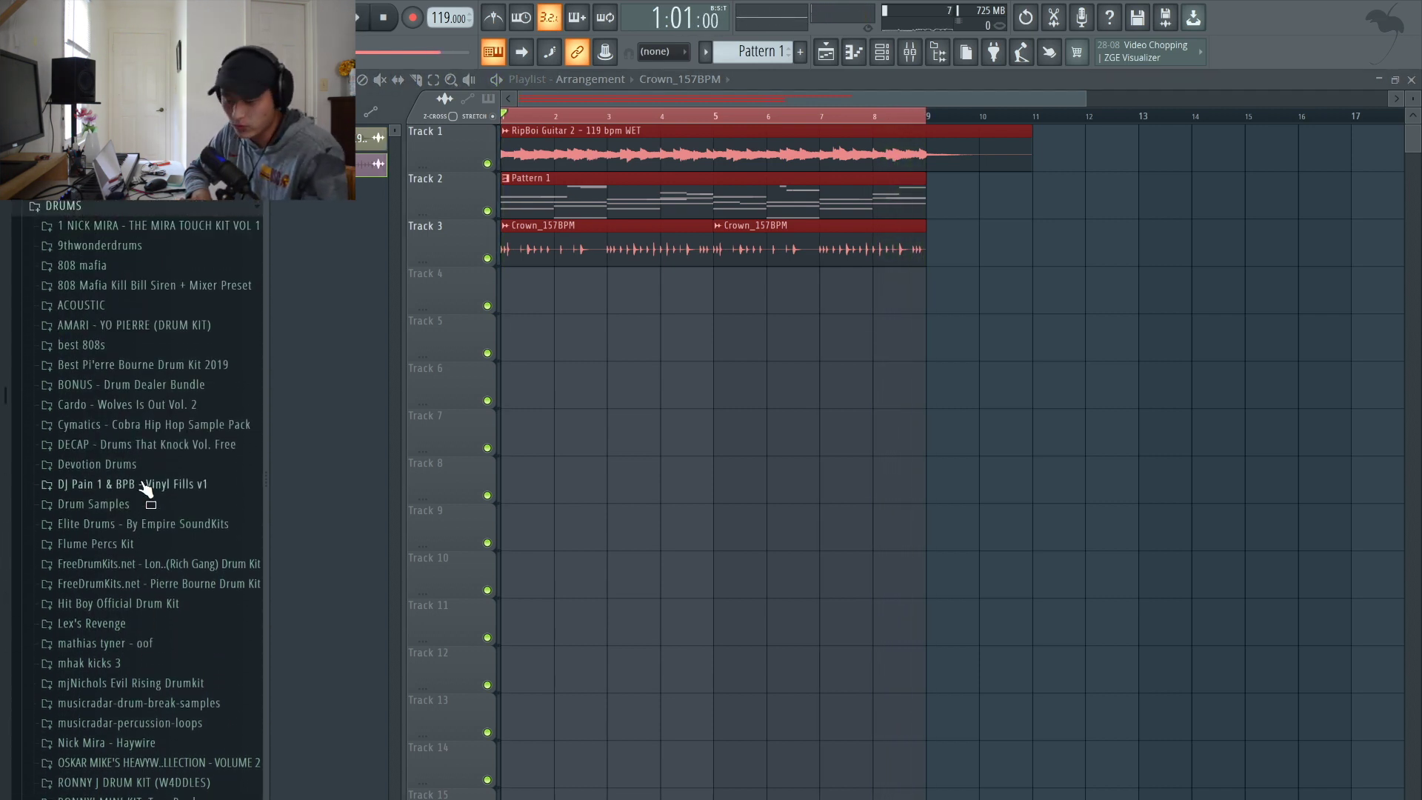
{"action": "scroll", "coordinate": [146, 489], "scroll_direction": "down", "scroll_amount": 3}
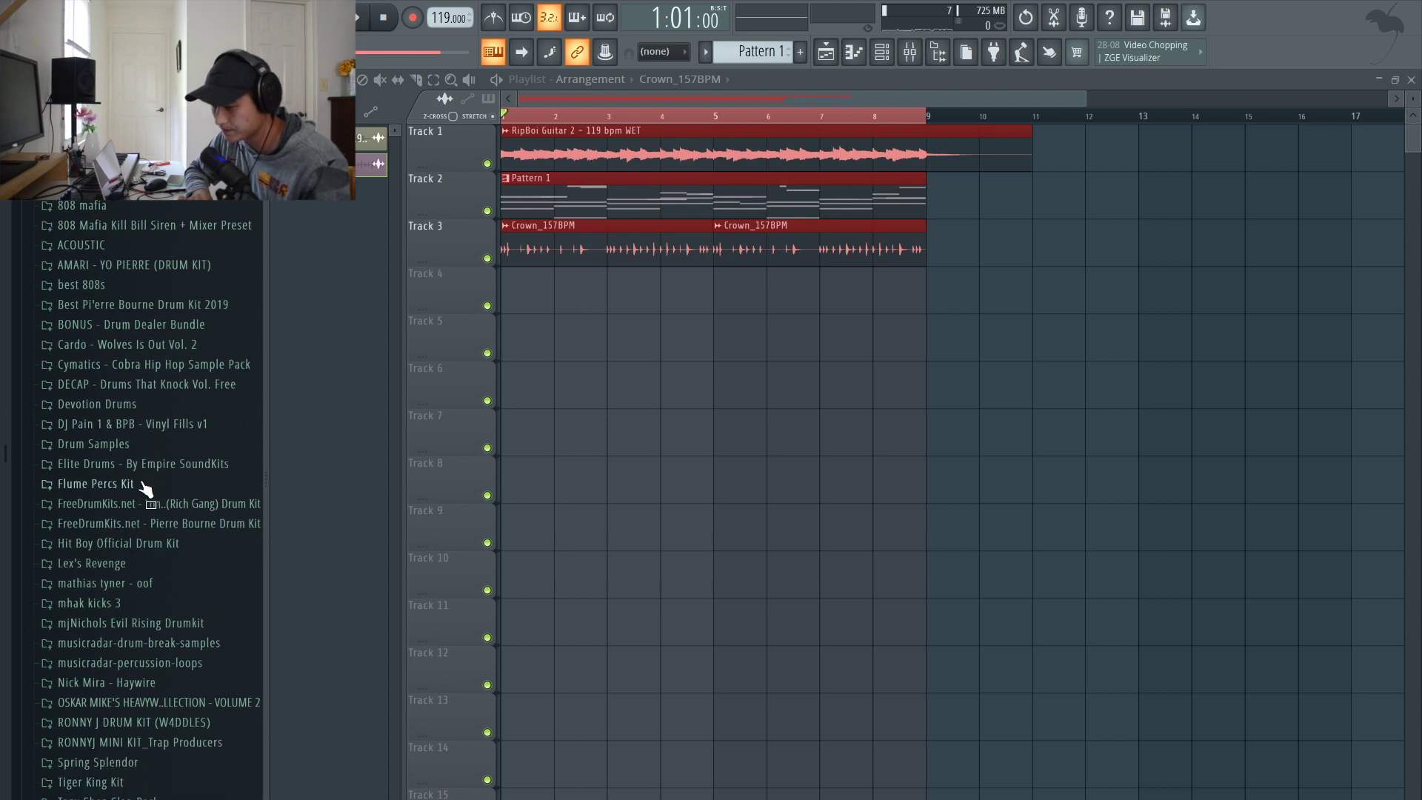
{"action": "scroll", "coordinate": [146, 489], "scroll_direction": "down", "scroll_amount": 9}
{"action": "scroll", "coordinate": [146, 489], "scroll_direction": "up", "scroll_amount": 6}
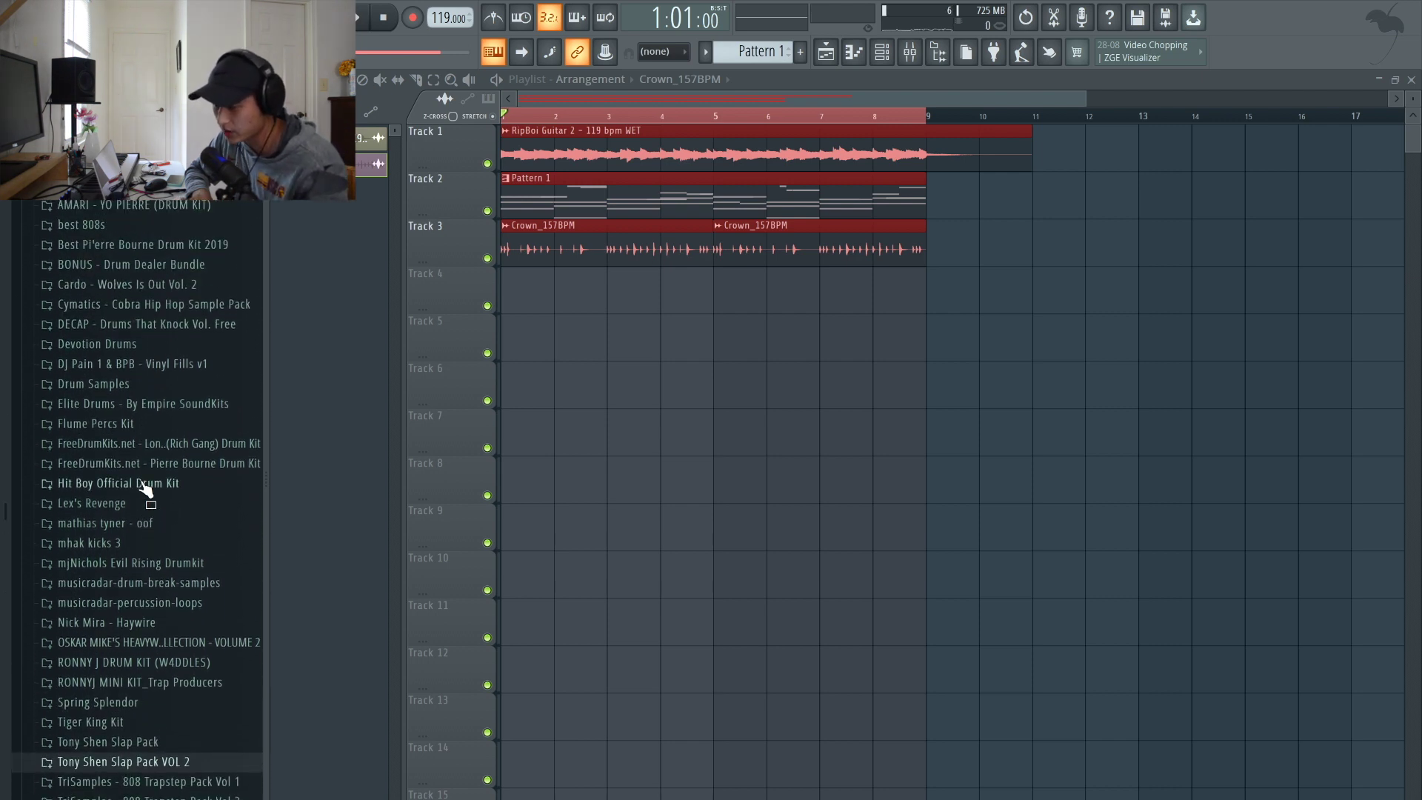
{"action": "scroll", "coordinate": [145, 485], "scroll_direction": "up", "scroll_amount": 6}
{"action": "left_click", "coordinate": [106, 228]}
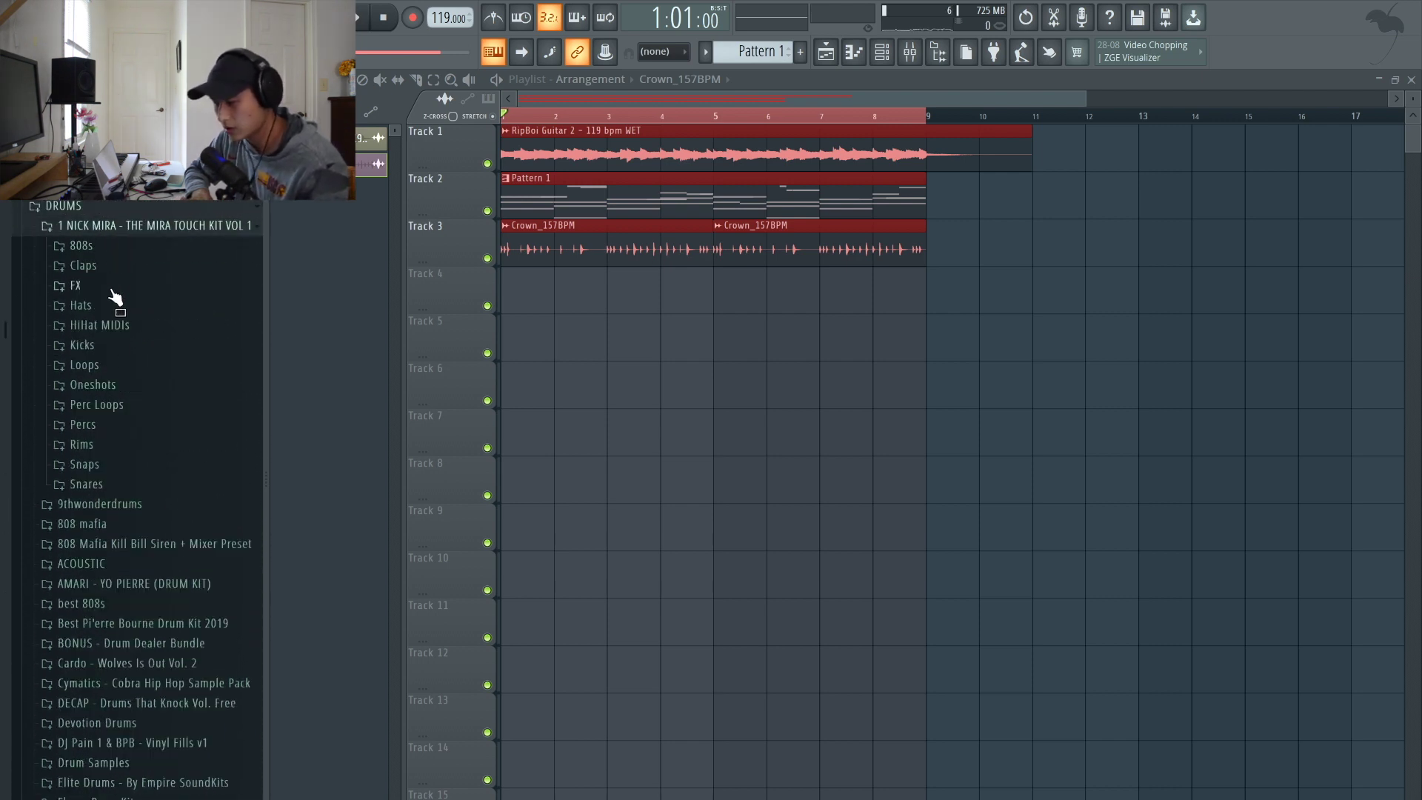
{"action": "left_click", "coordinate": [119, 404]}
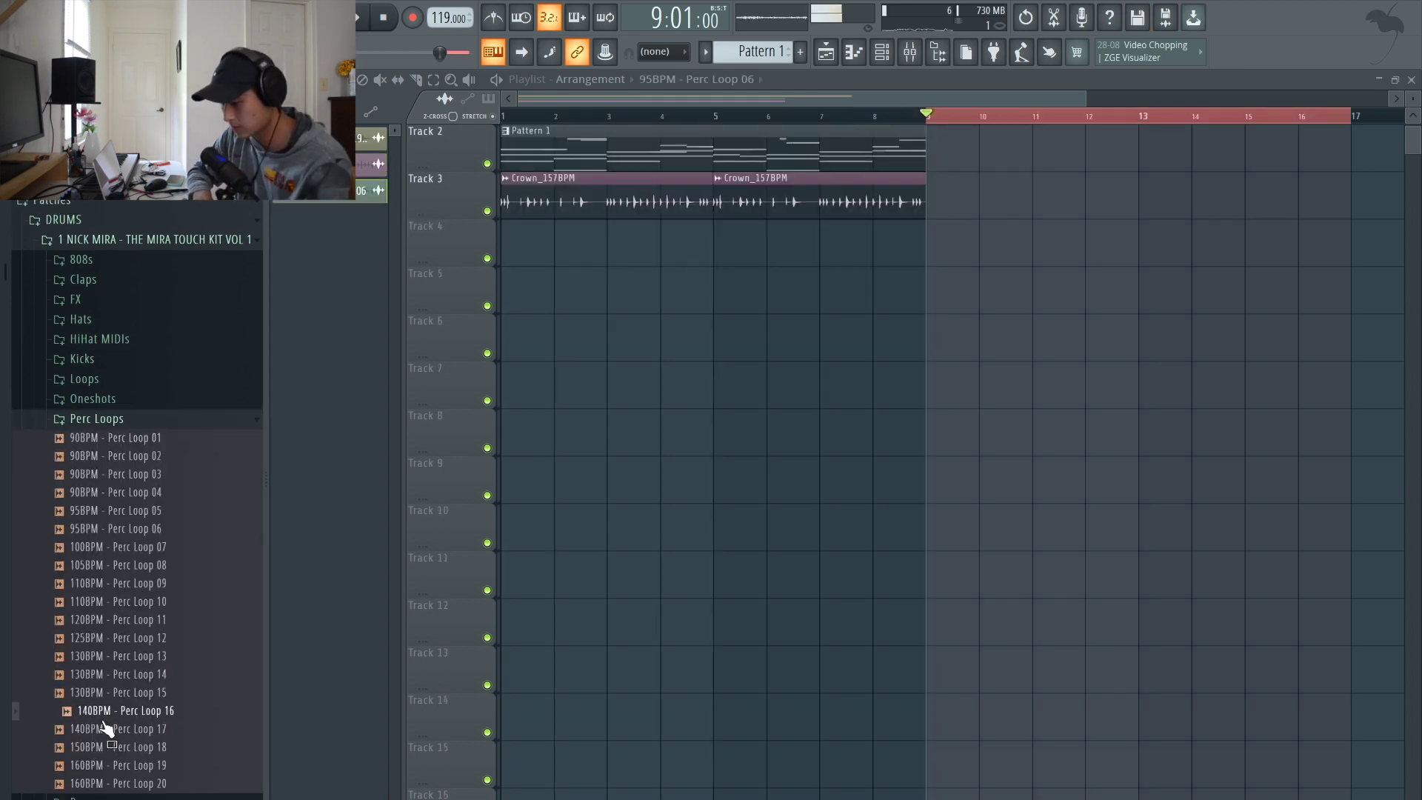
Place 140BPM - Perc Loop 16 at the start of Track 4 and set its stretch time to 4 bars
{"action": "mouse_move", "coordinate": [532, 268]}
{"action": "left_mouse_down"}
{"action": "mouse_move", "coordinate": [511, 232]}
{"action": "mouse_move", "coordinate": [527, 242]}
{"action": "left_mouse_up"}
{"action": "double_click", "coordinate": [526, 243]}
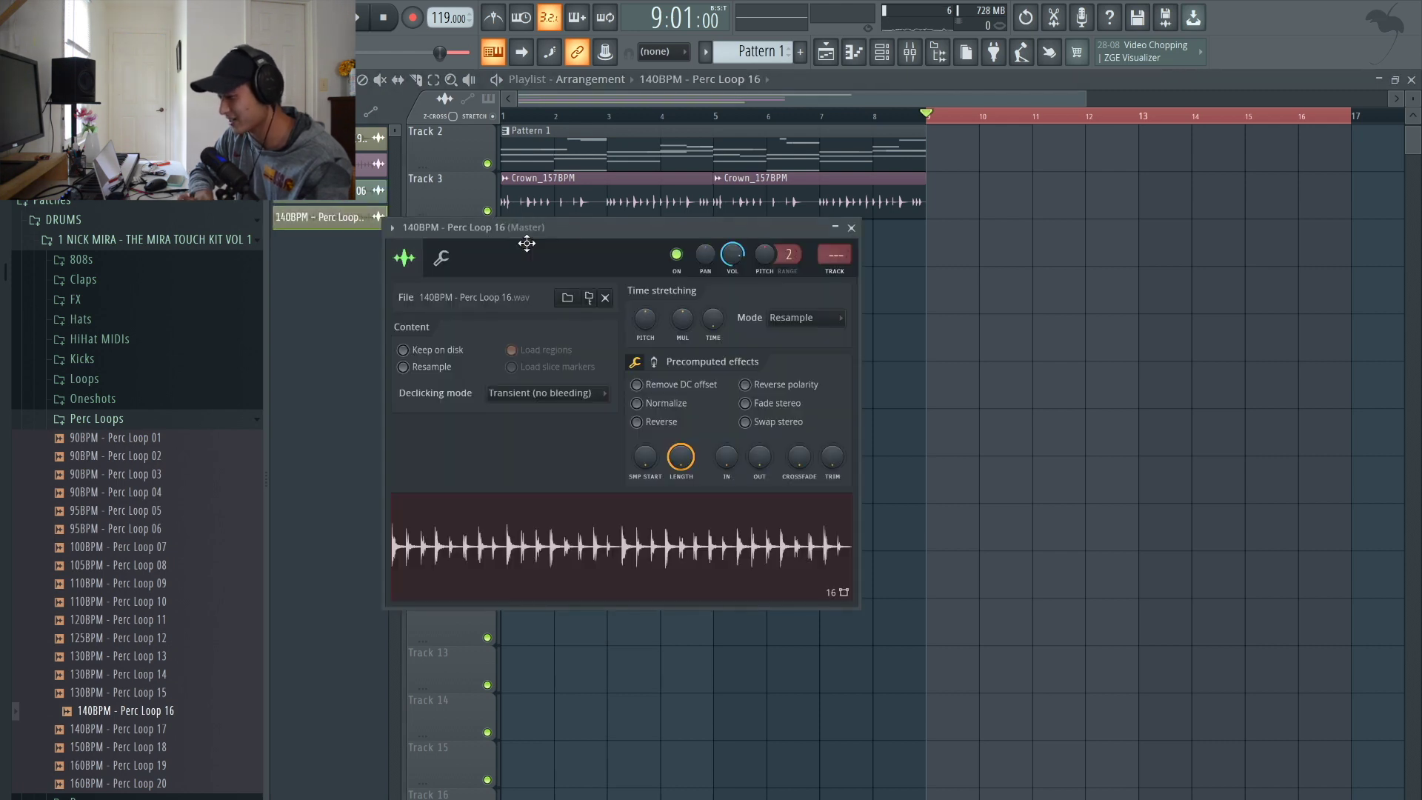
{"action": "right_click", "coordinate": [709, 313]}
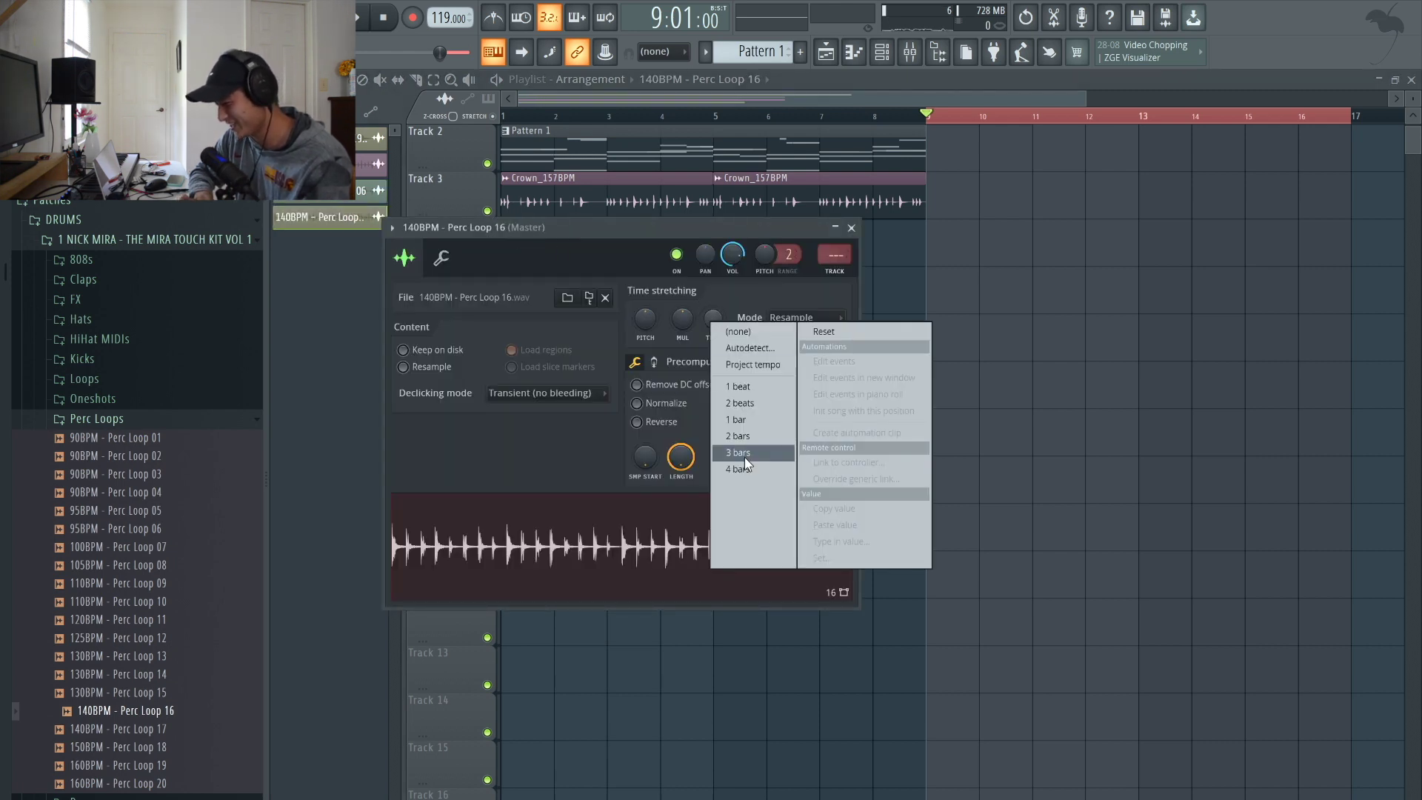
{"action": "left_click", "coordinate": [740, 468]}
{"action": "left_click", "coordinate": [851, 228]}
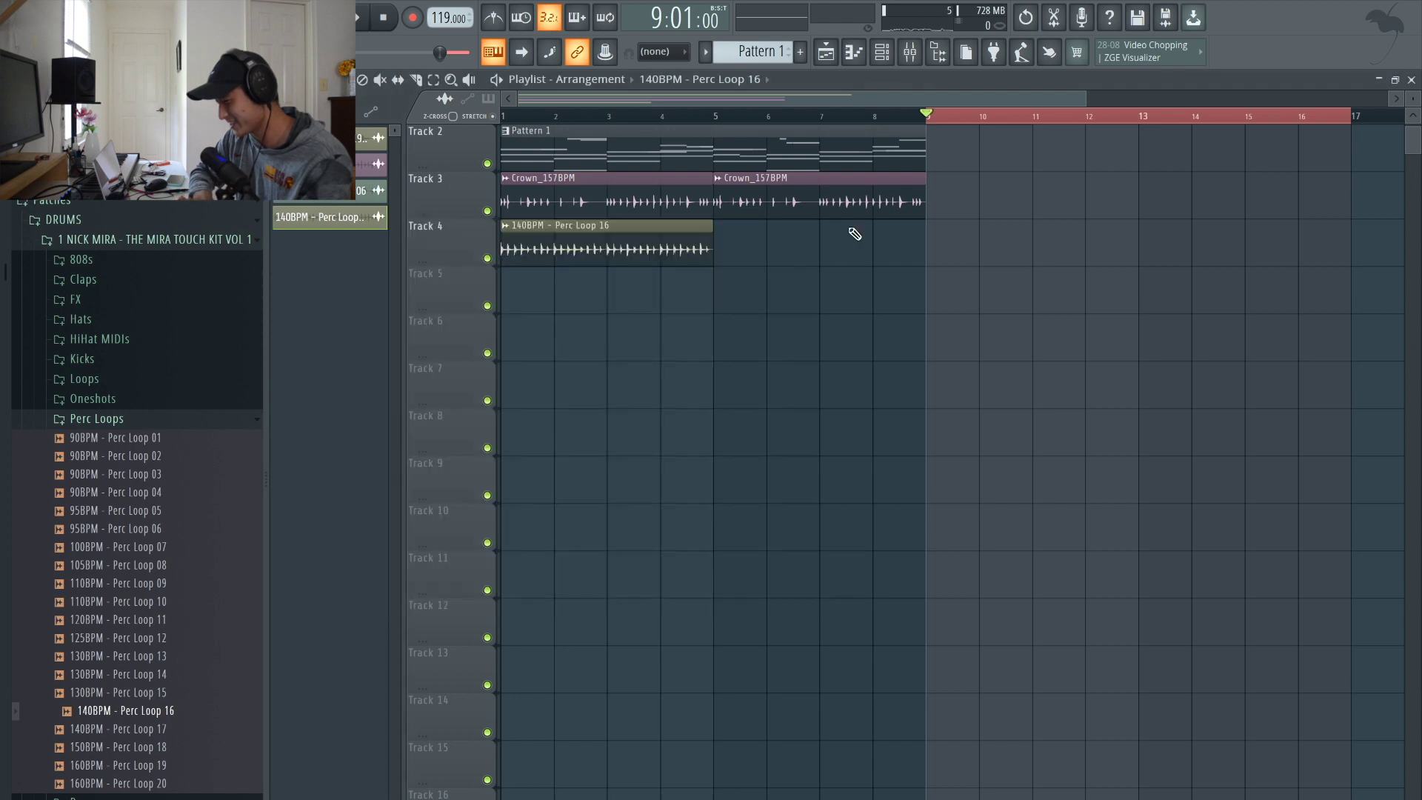
Stretch the Perc Loop 16 clip on Track 4 to the end of bar 8 and play the arrangement from the start
{"action": "left_click_drag", "start_coordinate": [718, 259], "coordinate": [926, 249]}
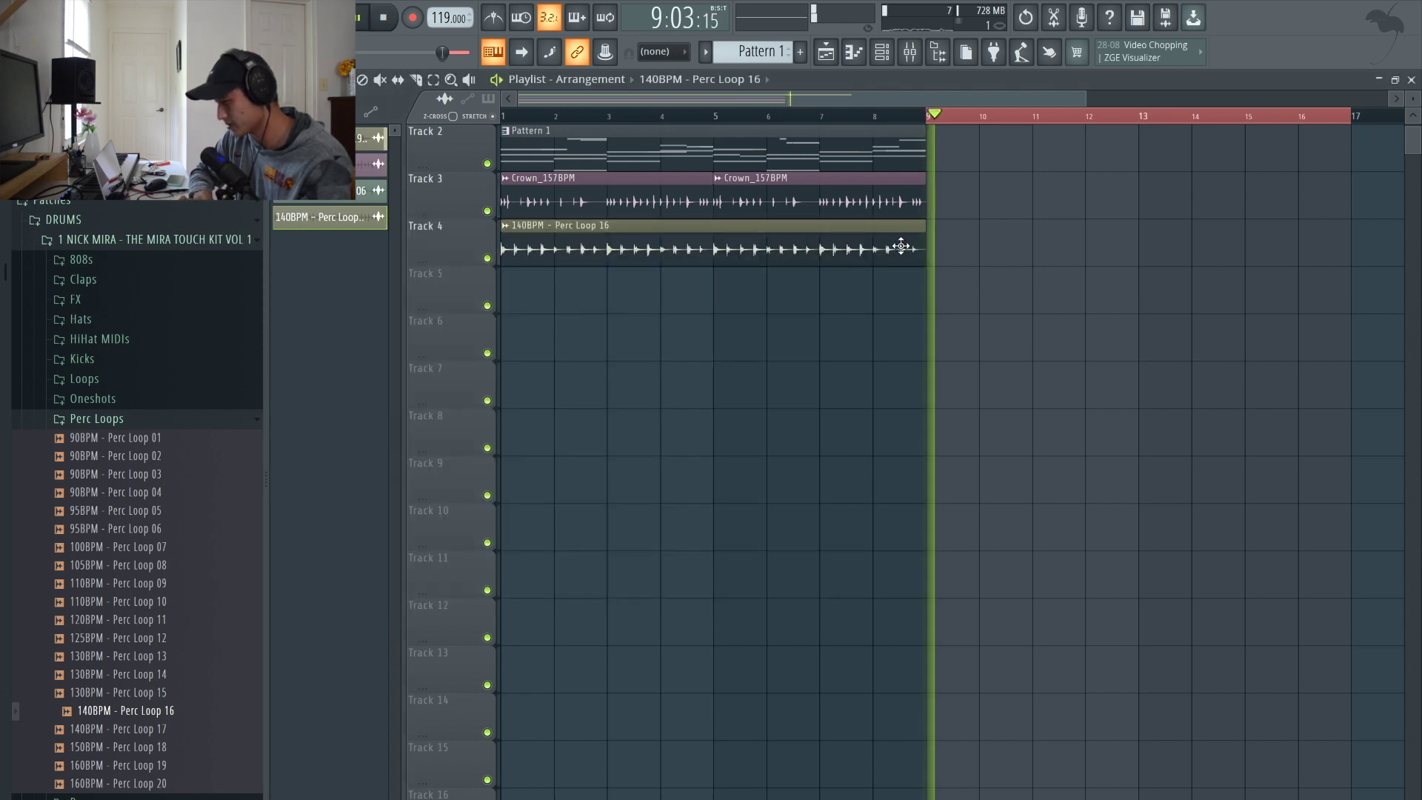
{"action": "key", "text": "space"}
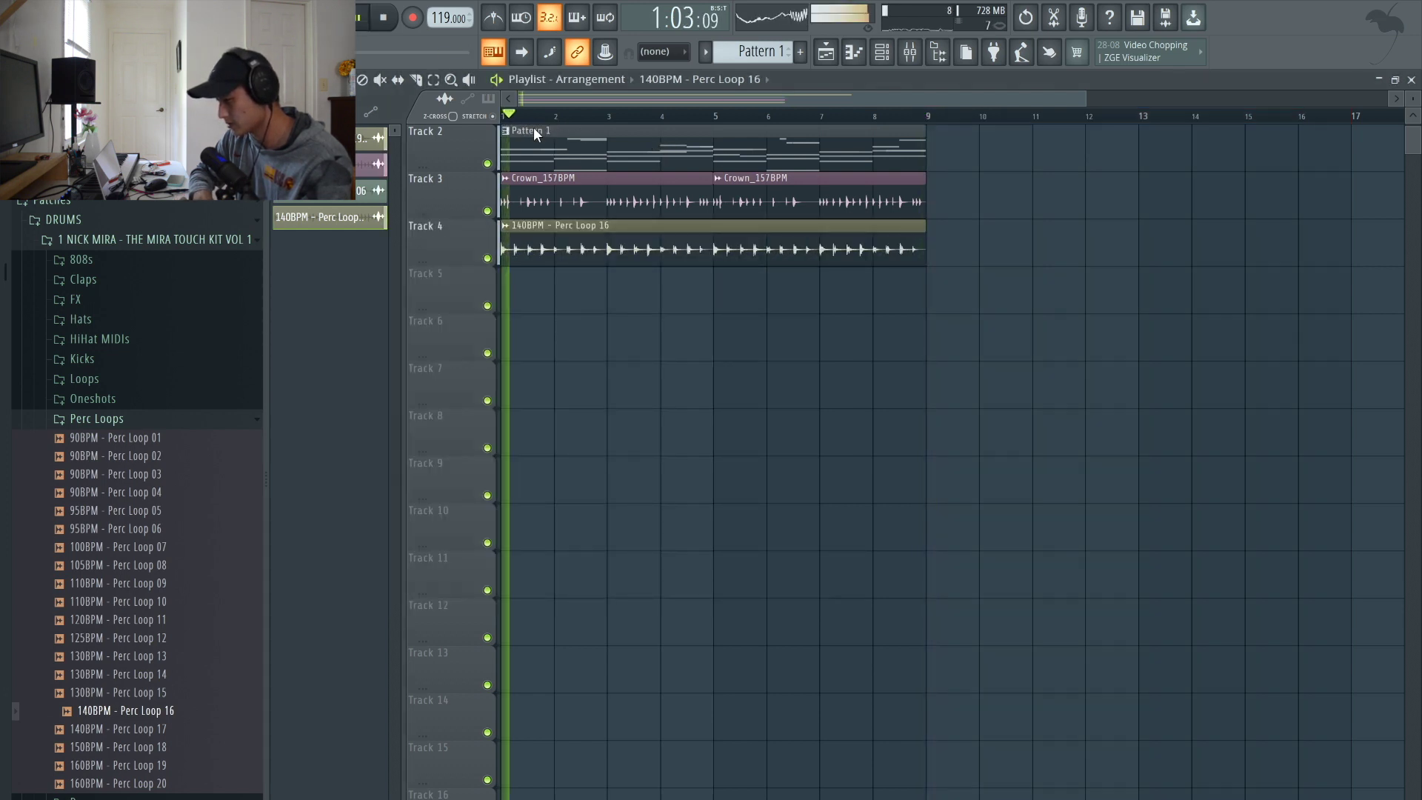
{"action": "scroll", "coordinate": [645, 214], "scroll_direction": "down", "scroll_amount": 2}
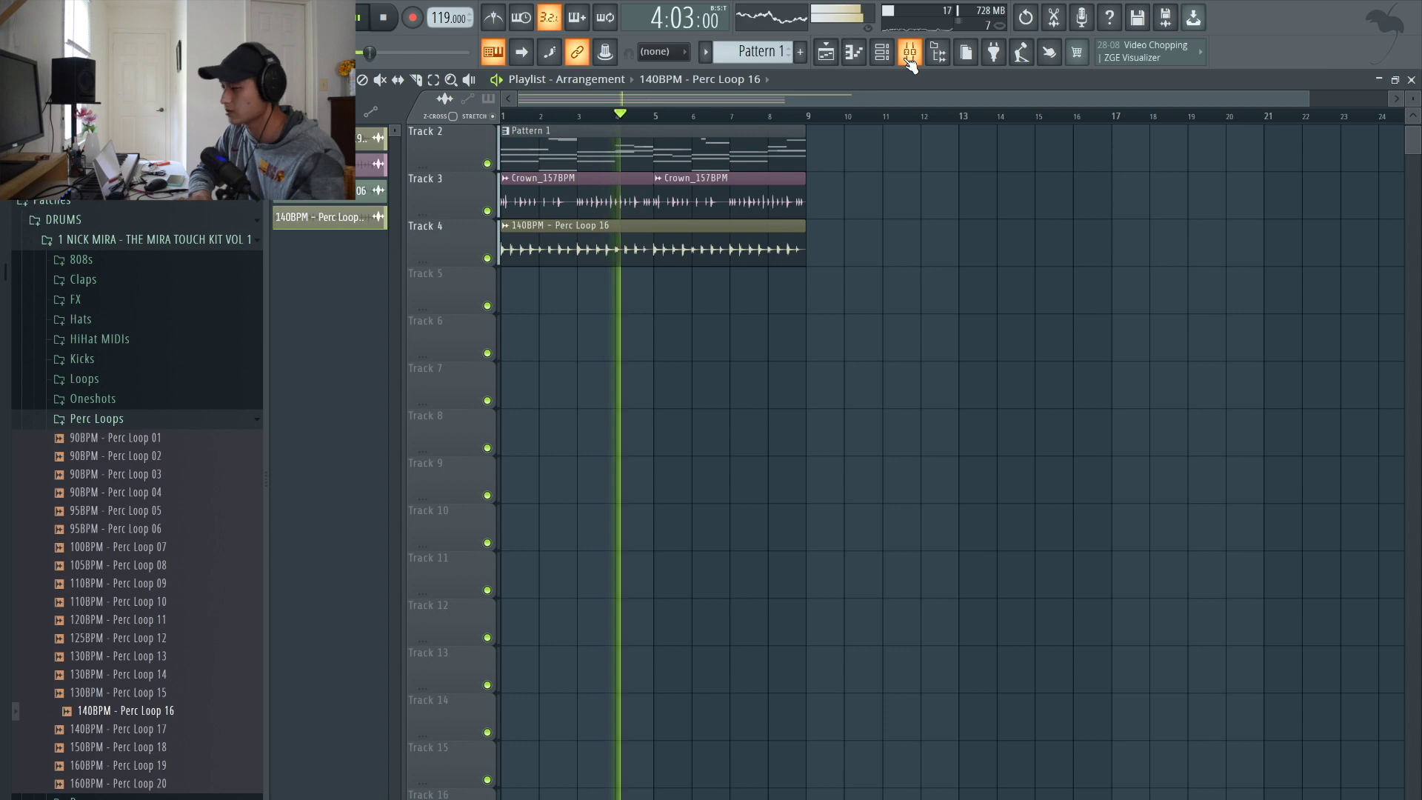
{"action": "key", "text": "space"}
Audition samples in the Mira Touch Kit's Kicks folder and add NM - Homeboy Kick as a new channel at the end of the channel rack
{"action": "key", "text": "F6"}
{"action": "left_click", "coordinate": [96, 419]}
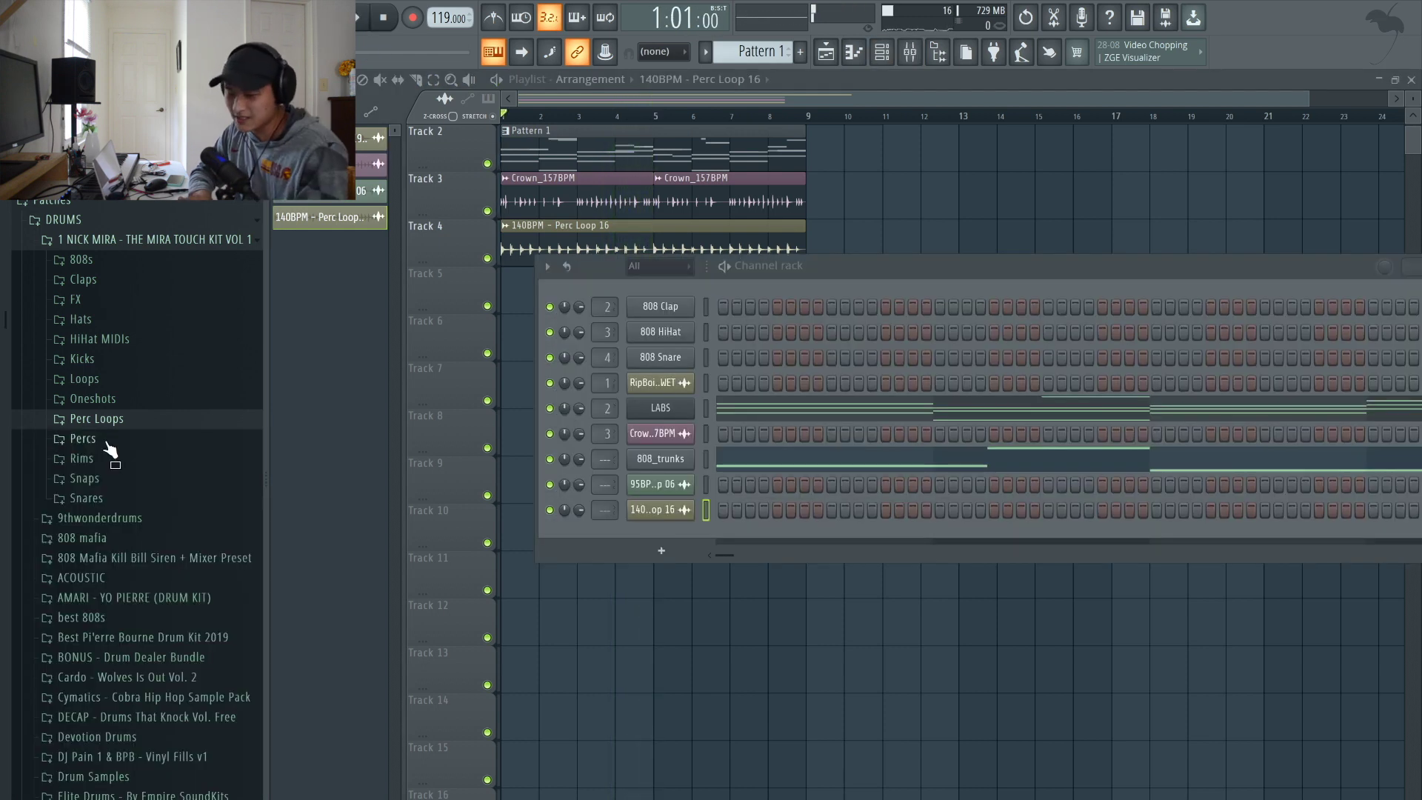
{"action": "scroll", "coordinate": [109, 450], "scroll_direction": "down", "scroll_amount": 3}
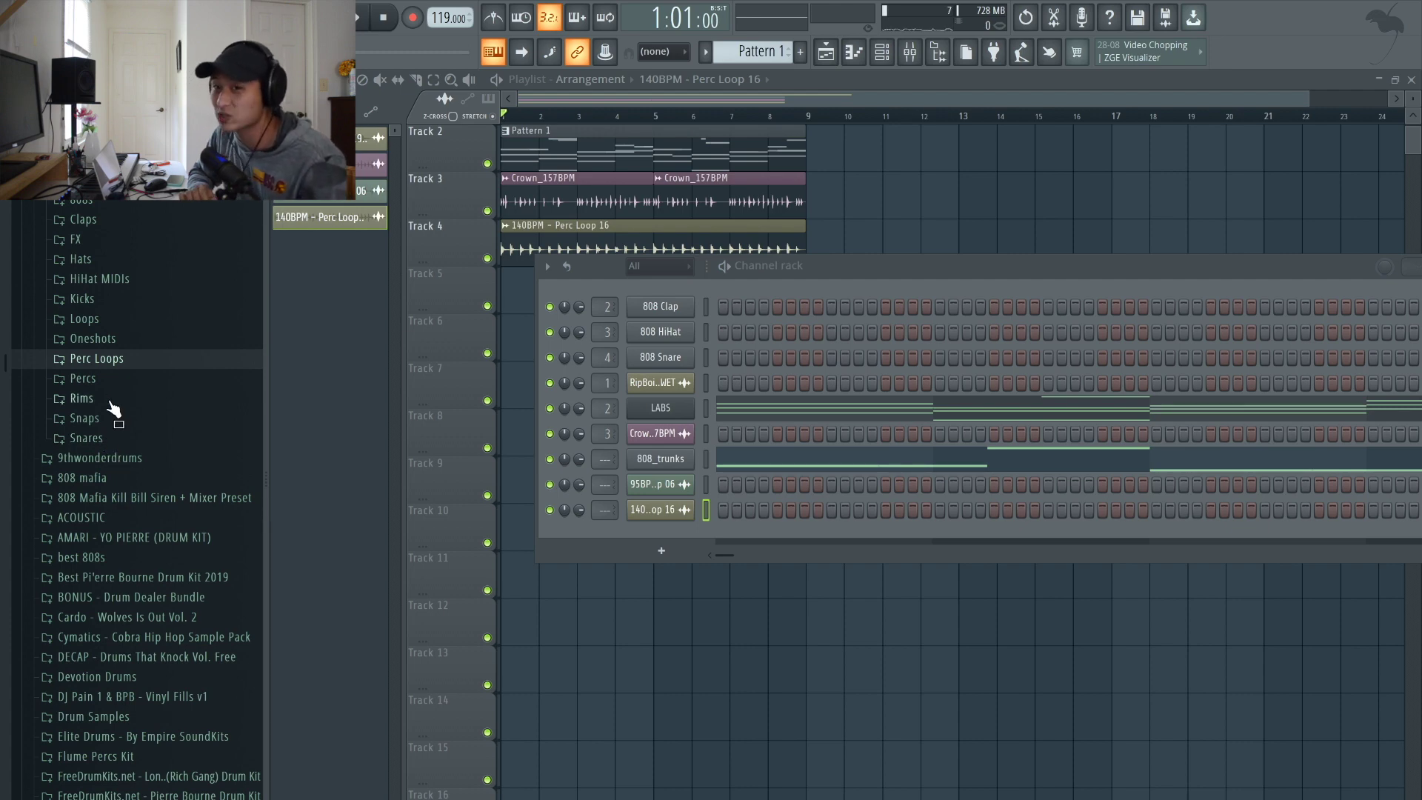
{"action": "scroll", "coordinate": [113, 408], "scroll_direction": "down", "scroll_amount": 2}
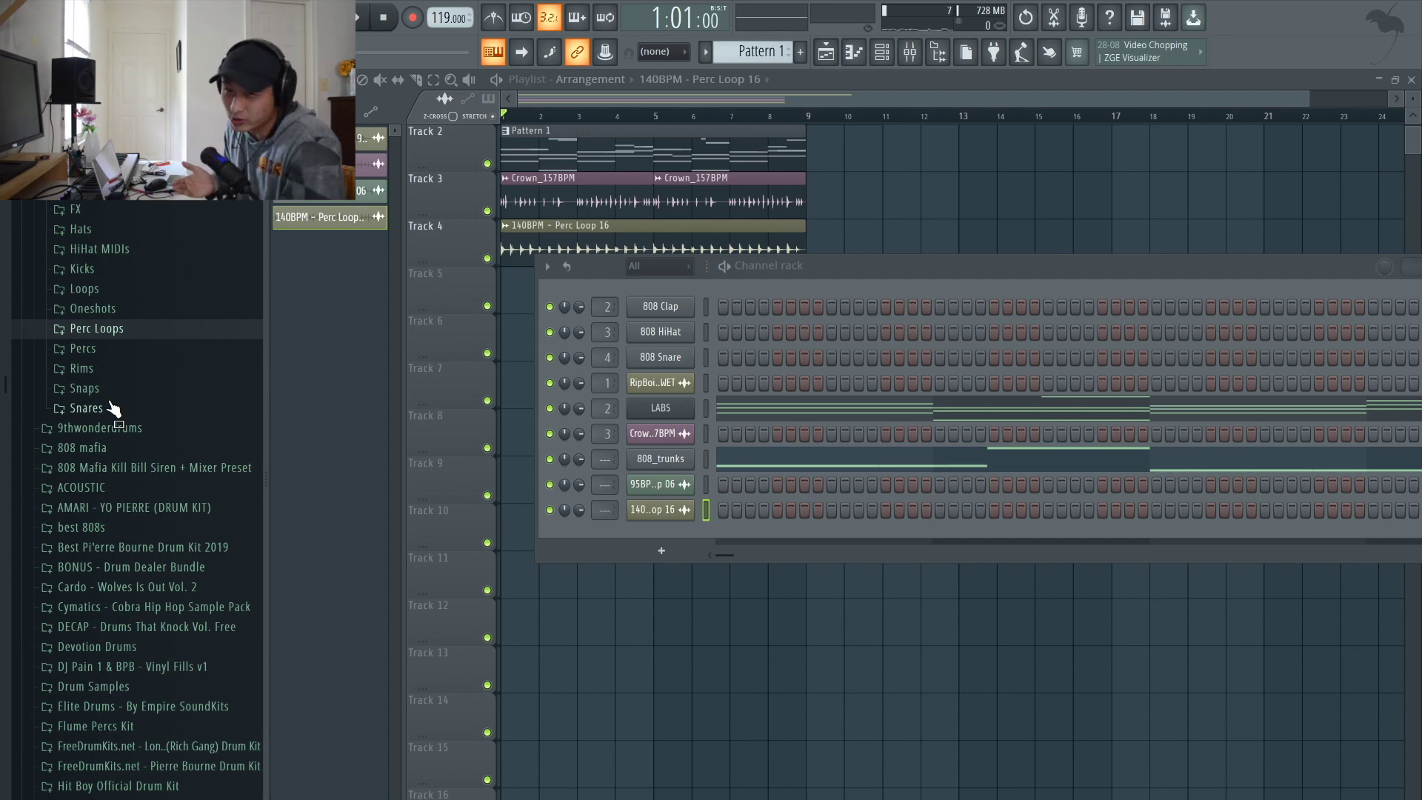
{"action": "left_click", "coordinate": [72, 269]}
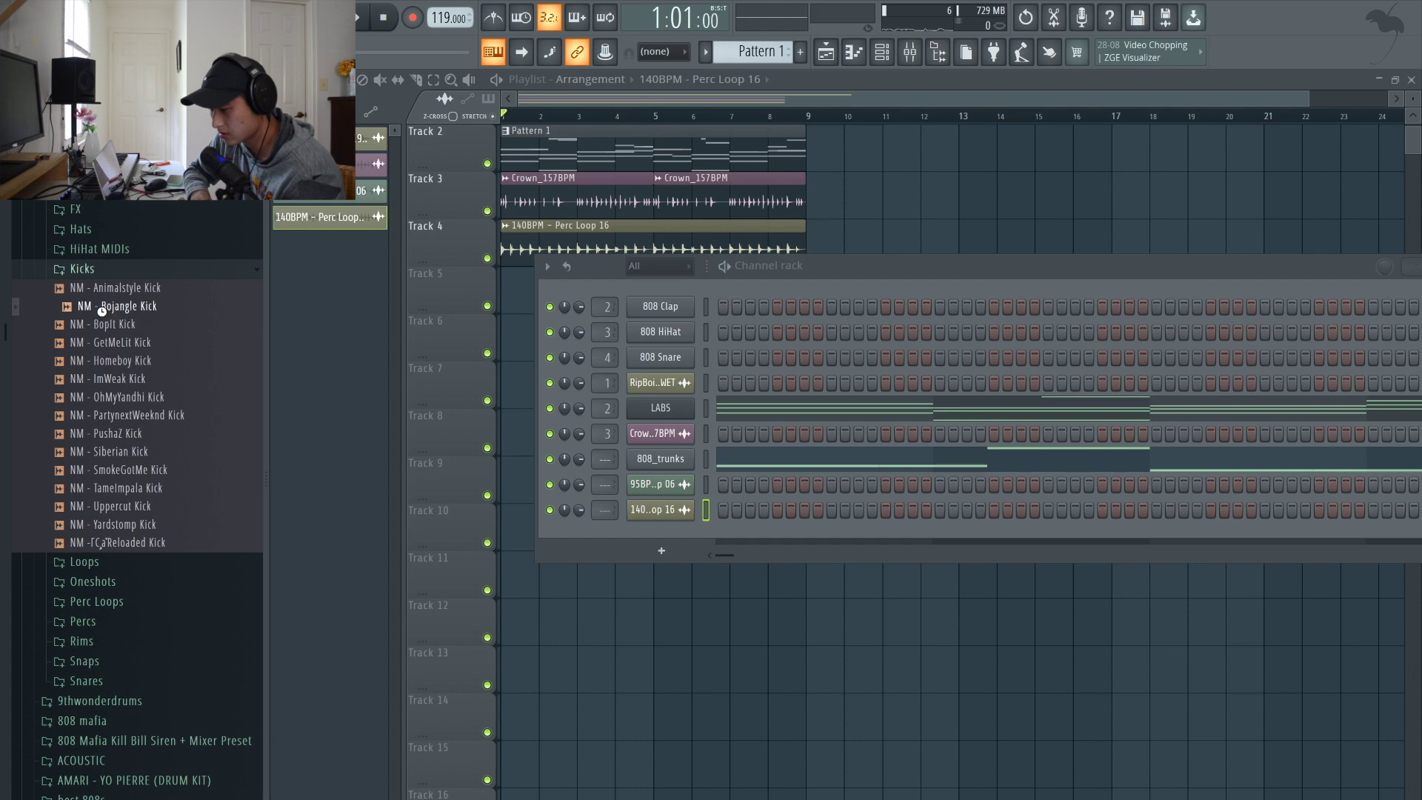
{"action": "left_click", "coordinate": [119, 362]}
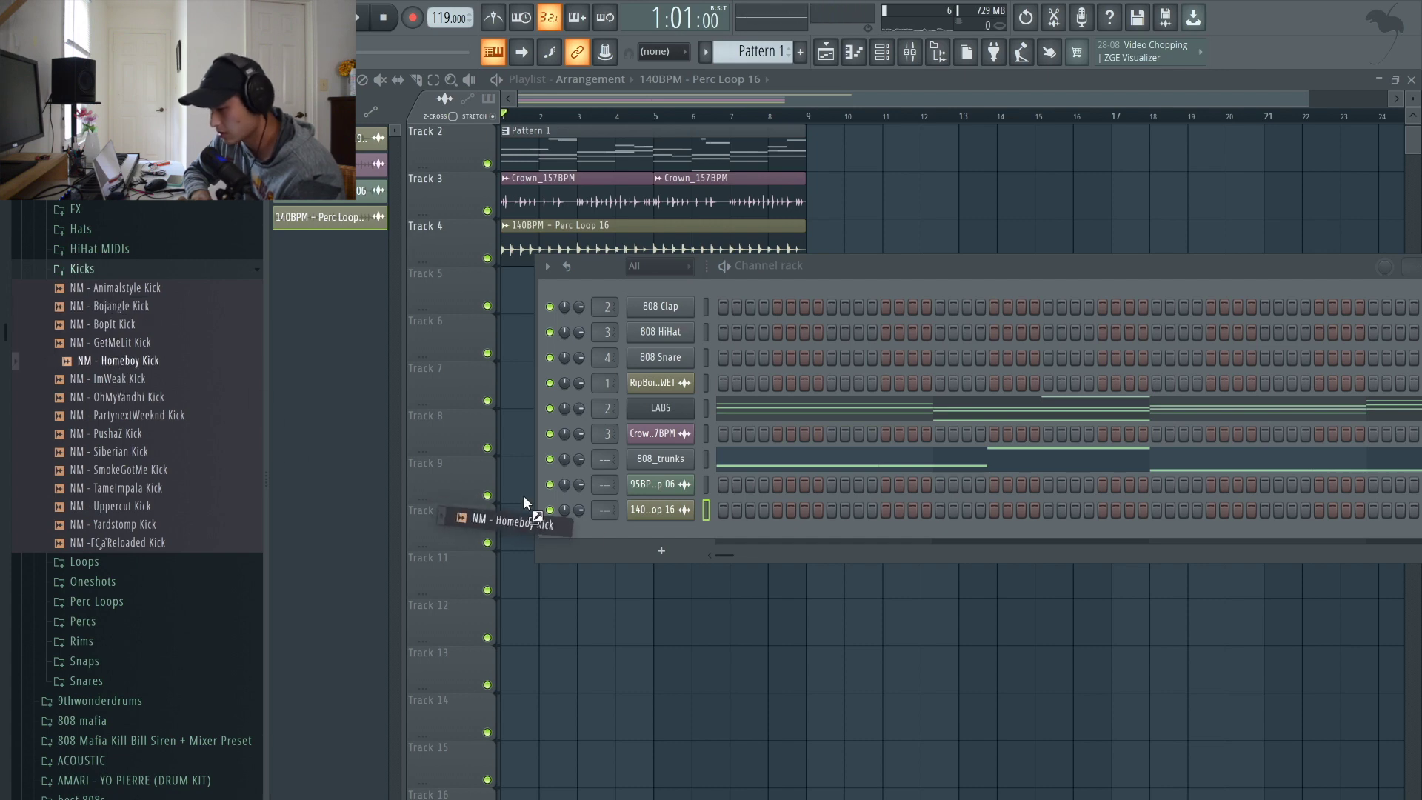
{"action": "left_click_drag", "start_coordinate": [681, 471], "coordinate": [659, 476]}
Program NM - Homeboy Kick hits on steps 1, 13, 21, 33 and 45 of Pattern 1 under the 808_trunks notes during playback
{"action": "key", "text": "space"}
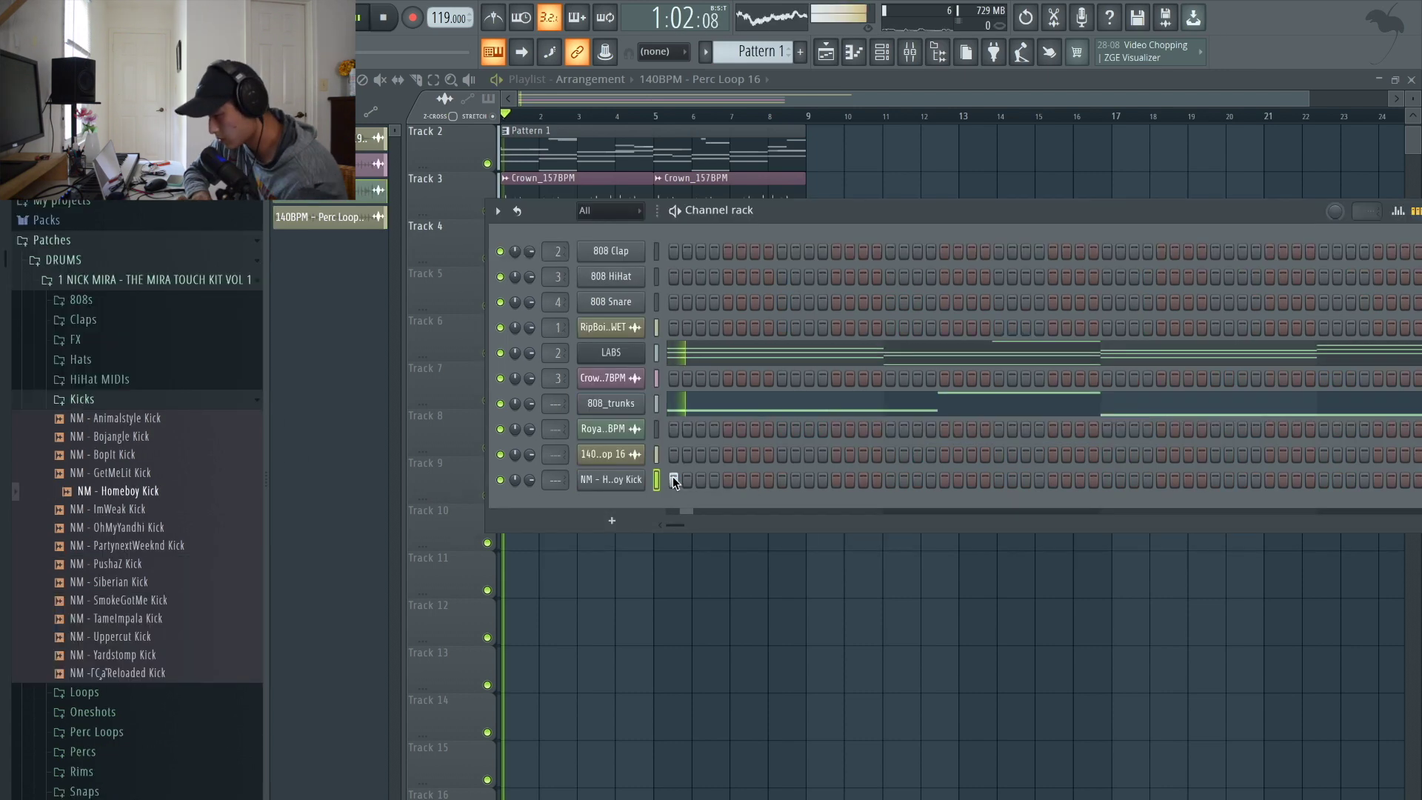
{"action": "left_click", "coordinate": [943, 480]}
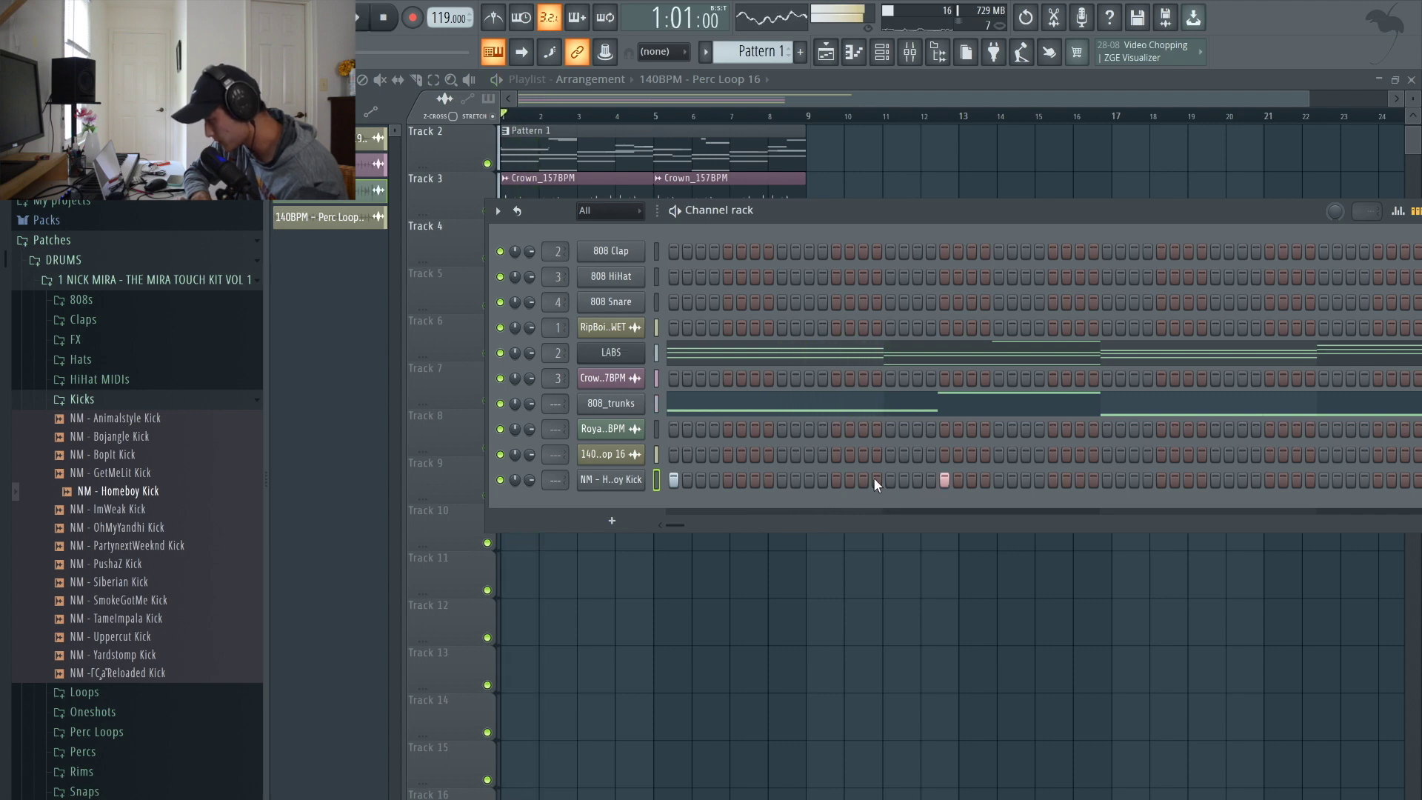
{"action": "left_click", "coordinate": [836, 480]}
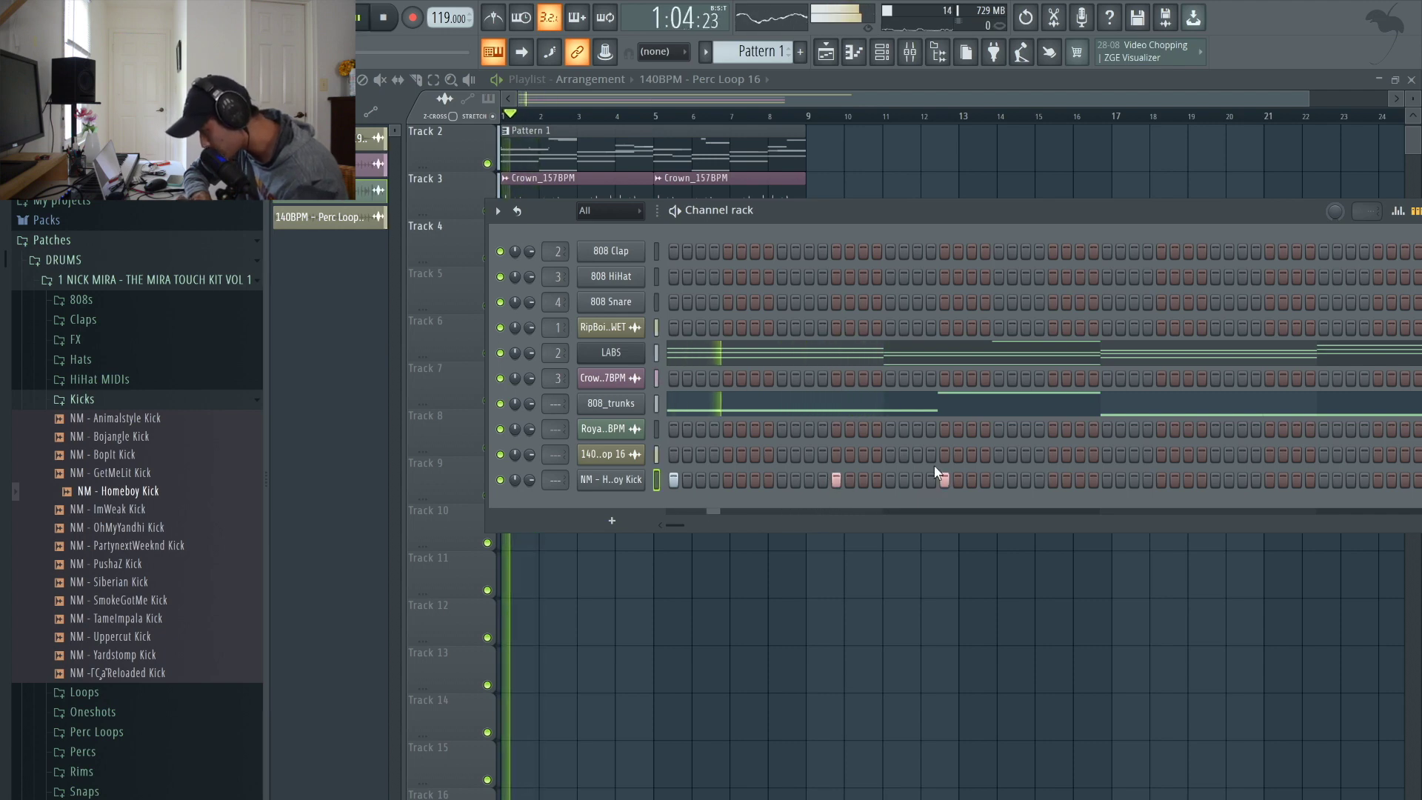
{"action": "left_click", "coordinate": [1107, 480]}
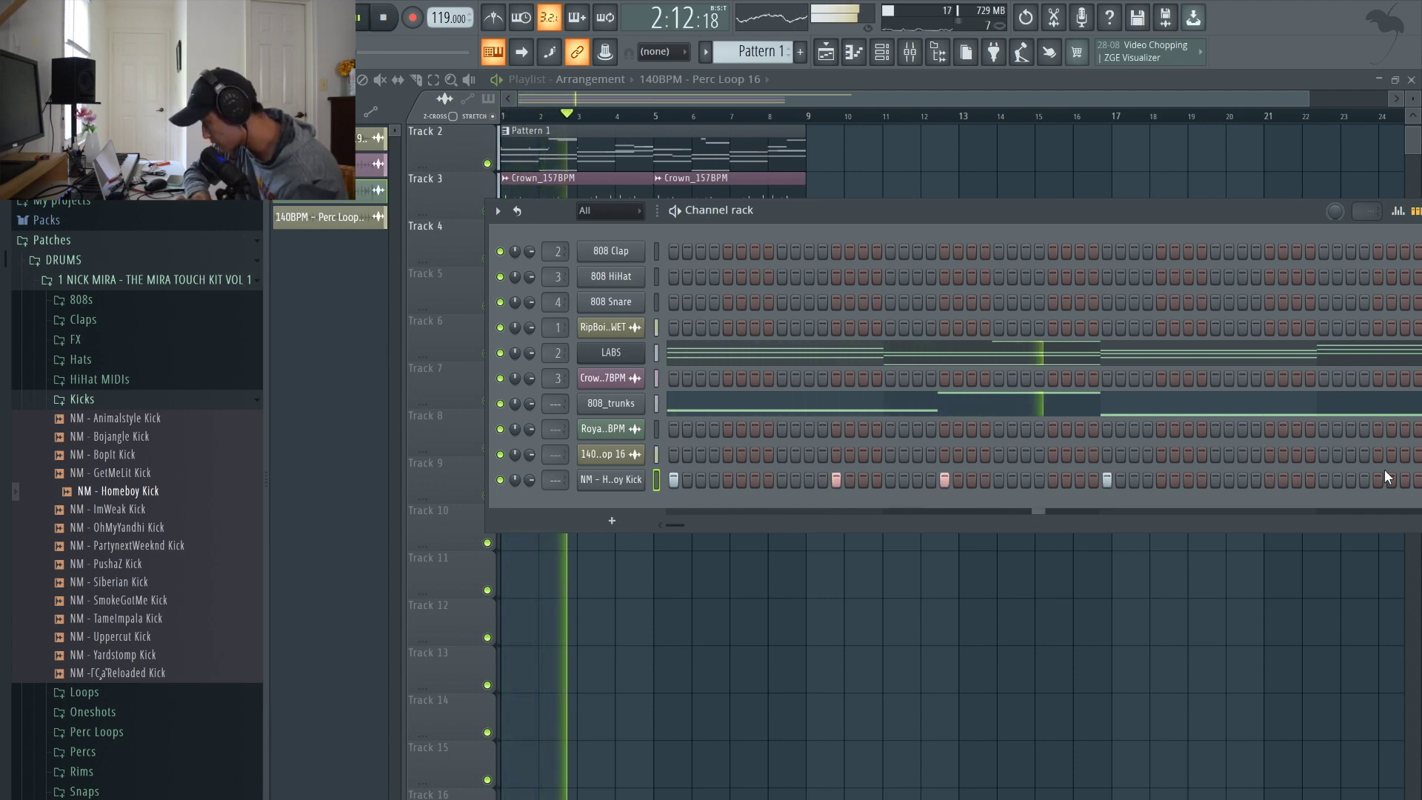
{"action": "left_click", "coordinate": [1269, 480]}
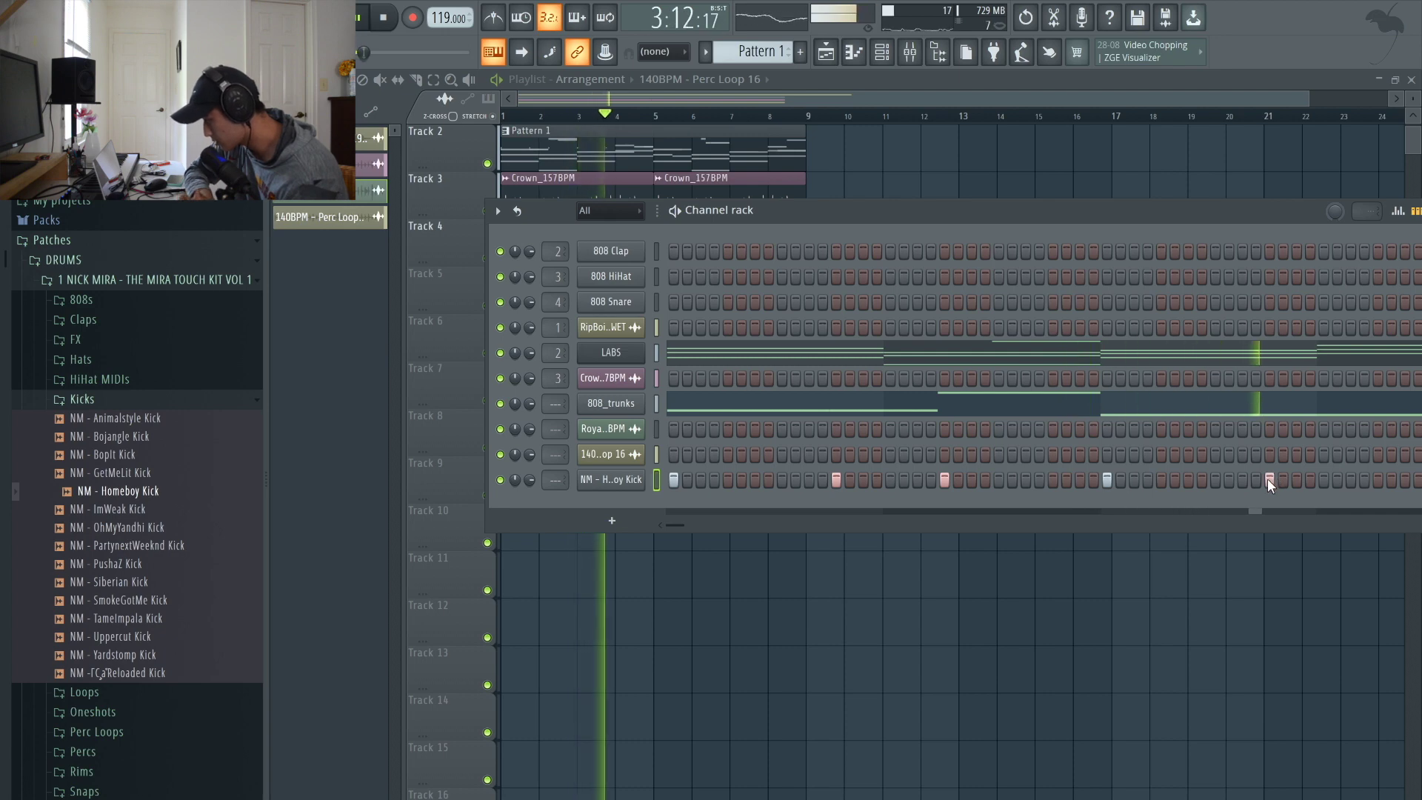
{"action": "key", "text": "F4"}
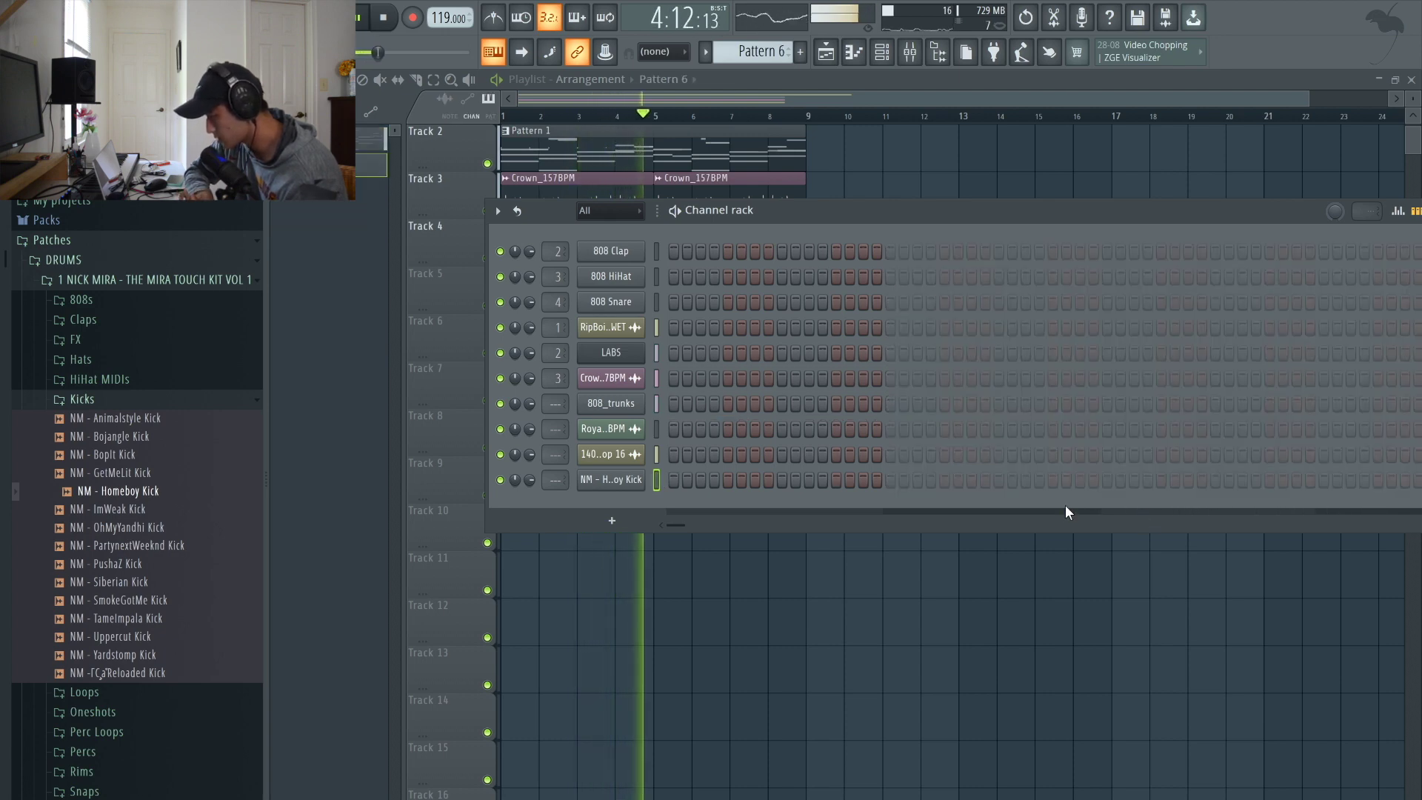
{"action": "key", "text": "ctrl+z"}
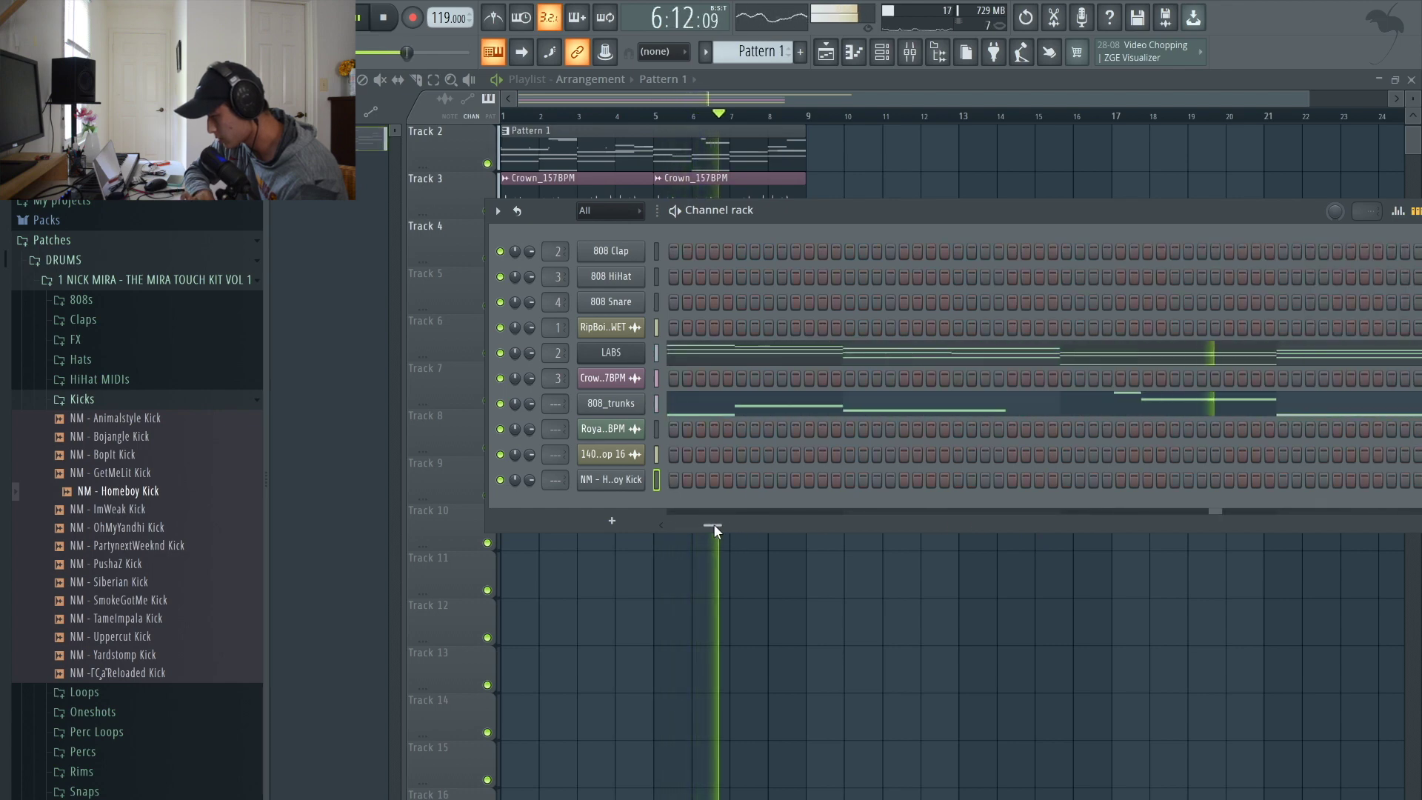
Stop playback and route the 140BPM - Perc Loop 16 and NM - Homeboy Kick channels to mixer inserts 4 and 5
{"action": "key", "text": "space"}
{"action": "key", "text": "F9"}
{"action": "left_click", "coordinate": [656, 608]}
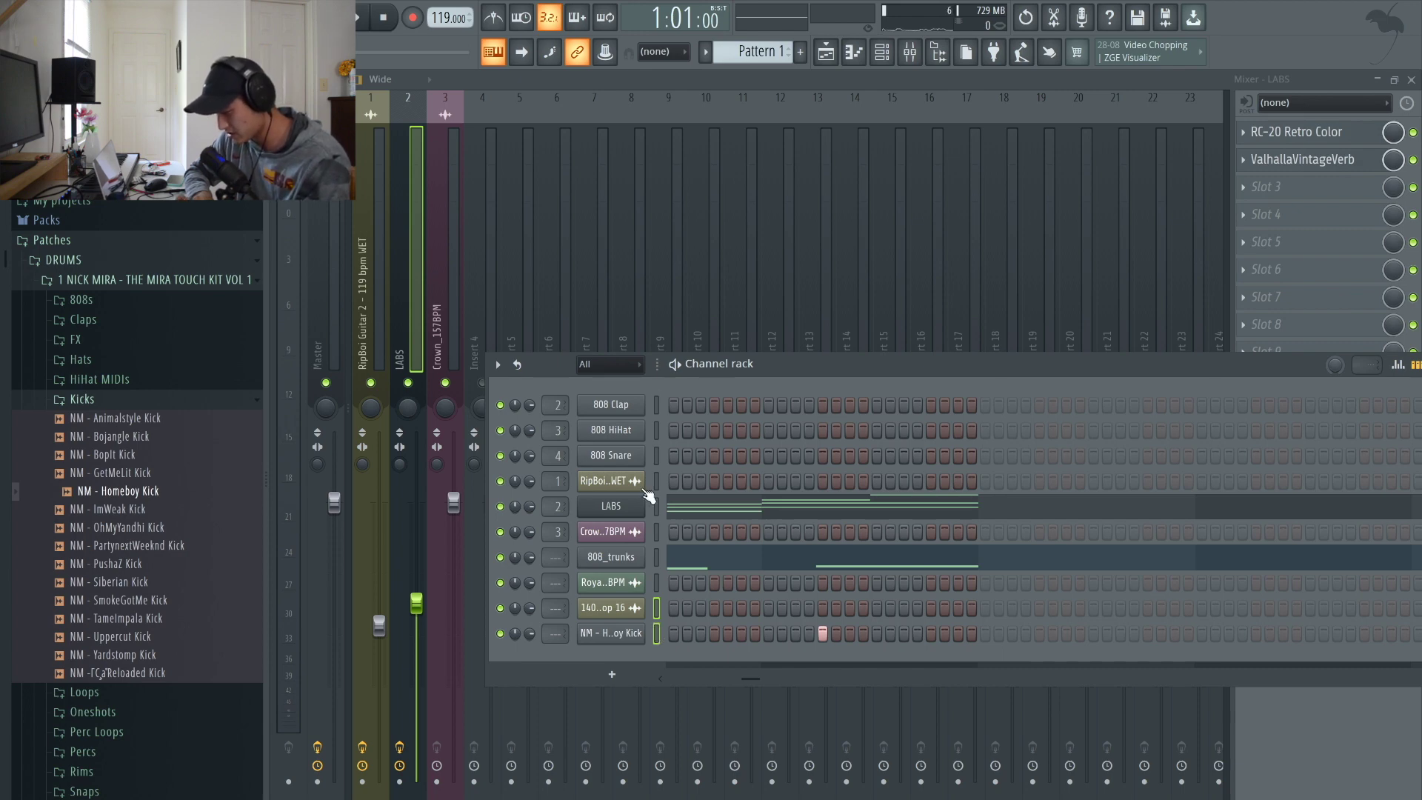
{"action": "left_click", "coordinate": [474, 273]}
{"action": "key", "text": "ctrl+l"}
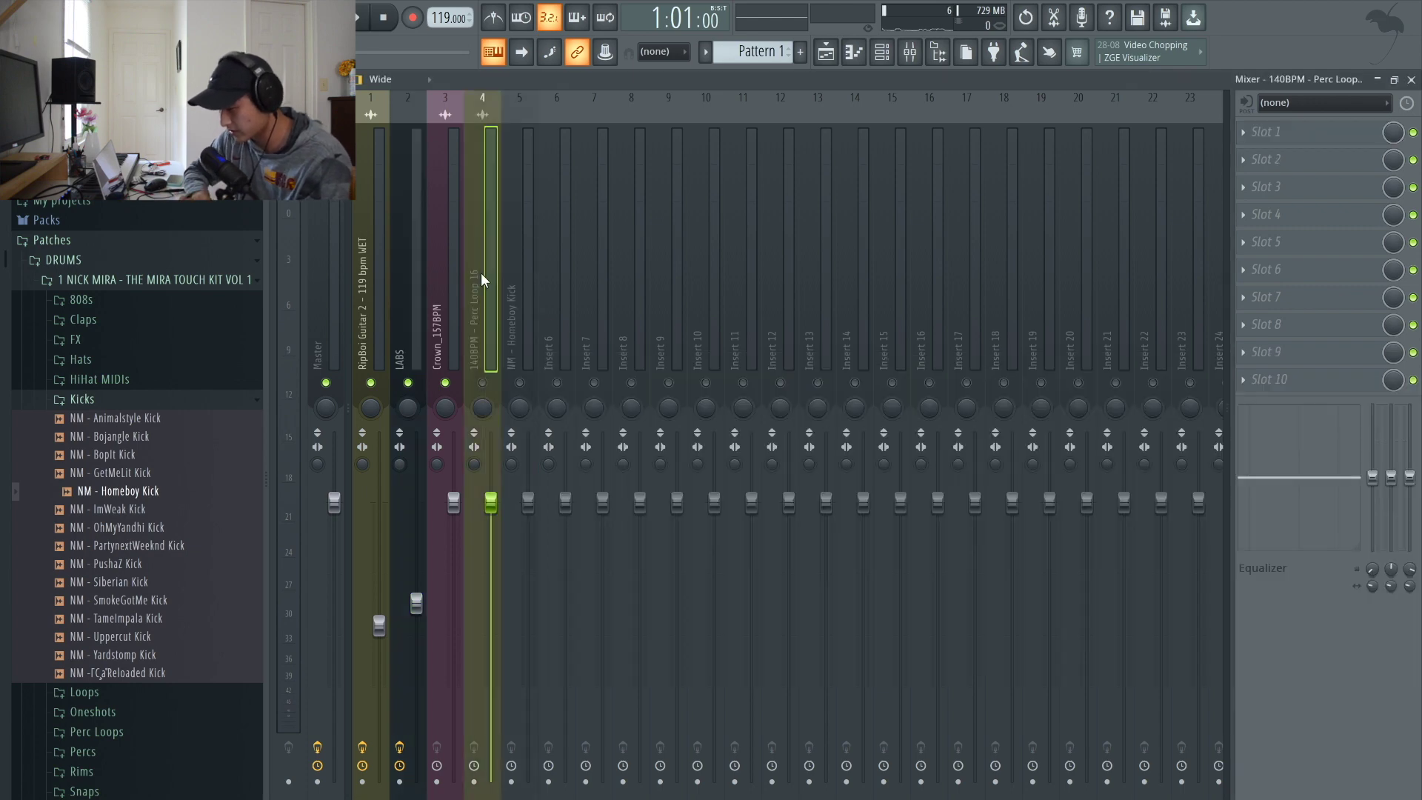
Solo the 140BPM - Perc Loop 16 mixer track, lower its volume fader and check the level with playback
{"action": "key", "text": "space"}
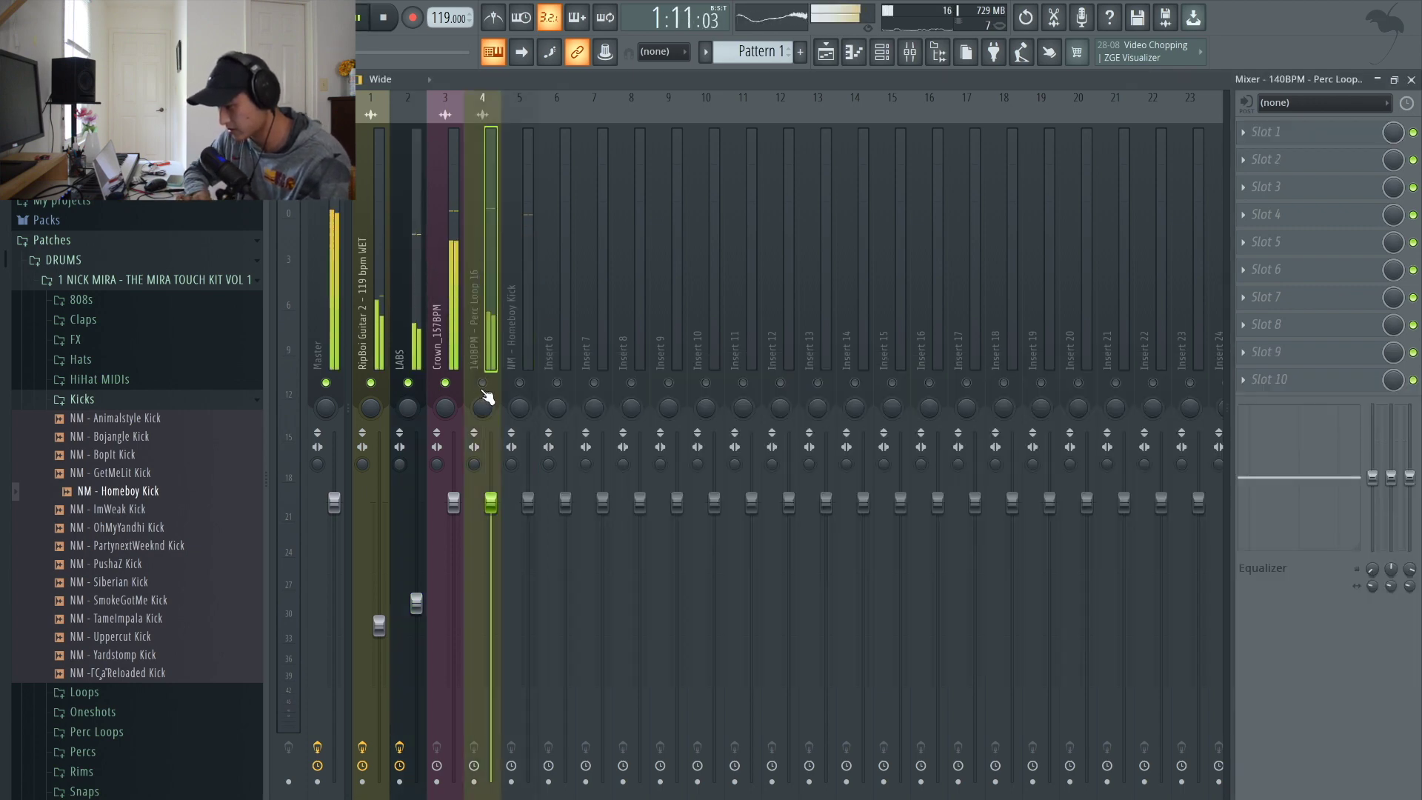
{"action": "left_click", "coordinate": [482, 383]}
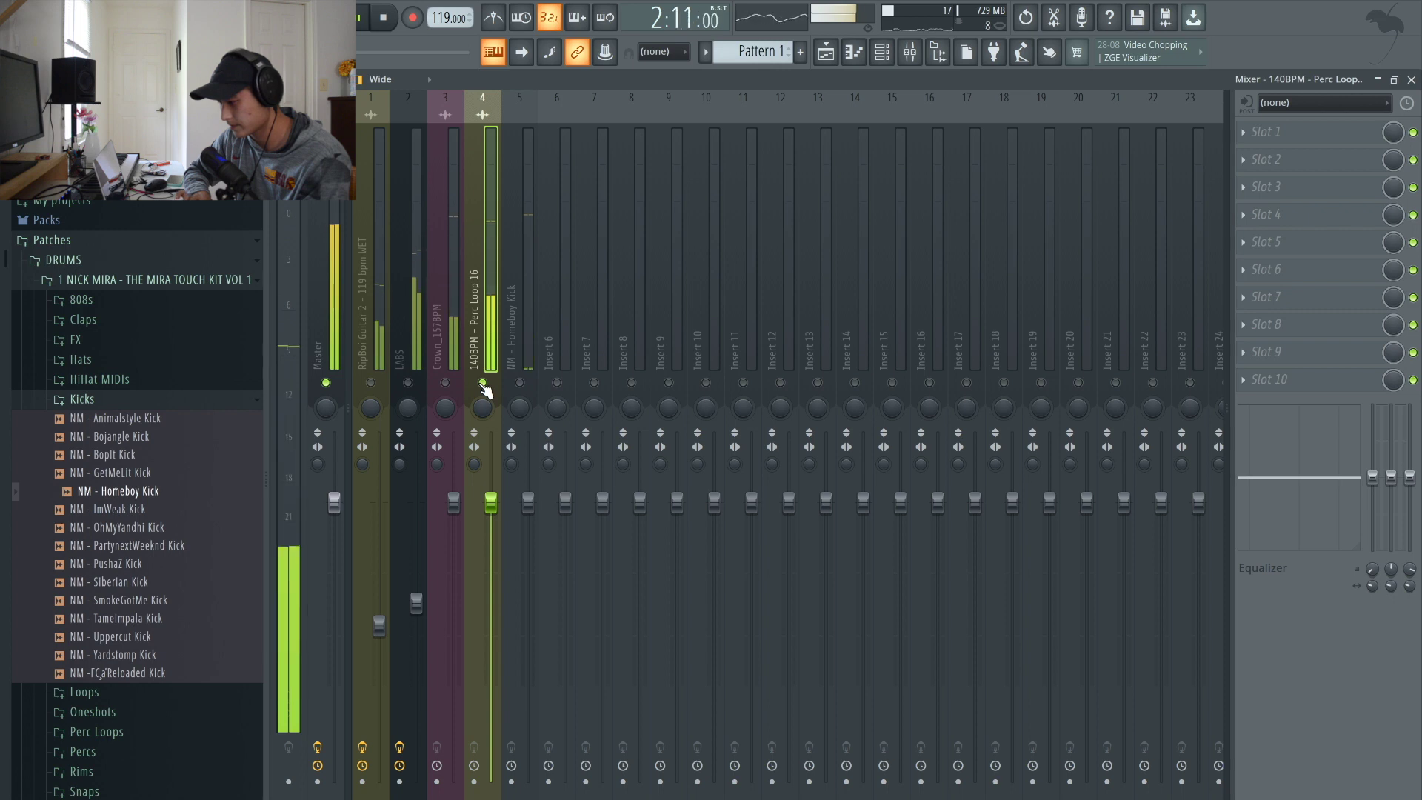
{"action": "key", "text": "space"}
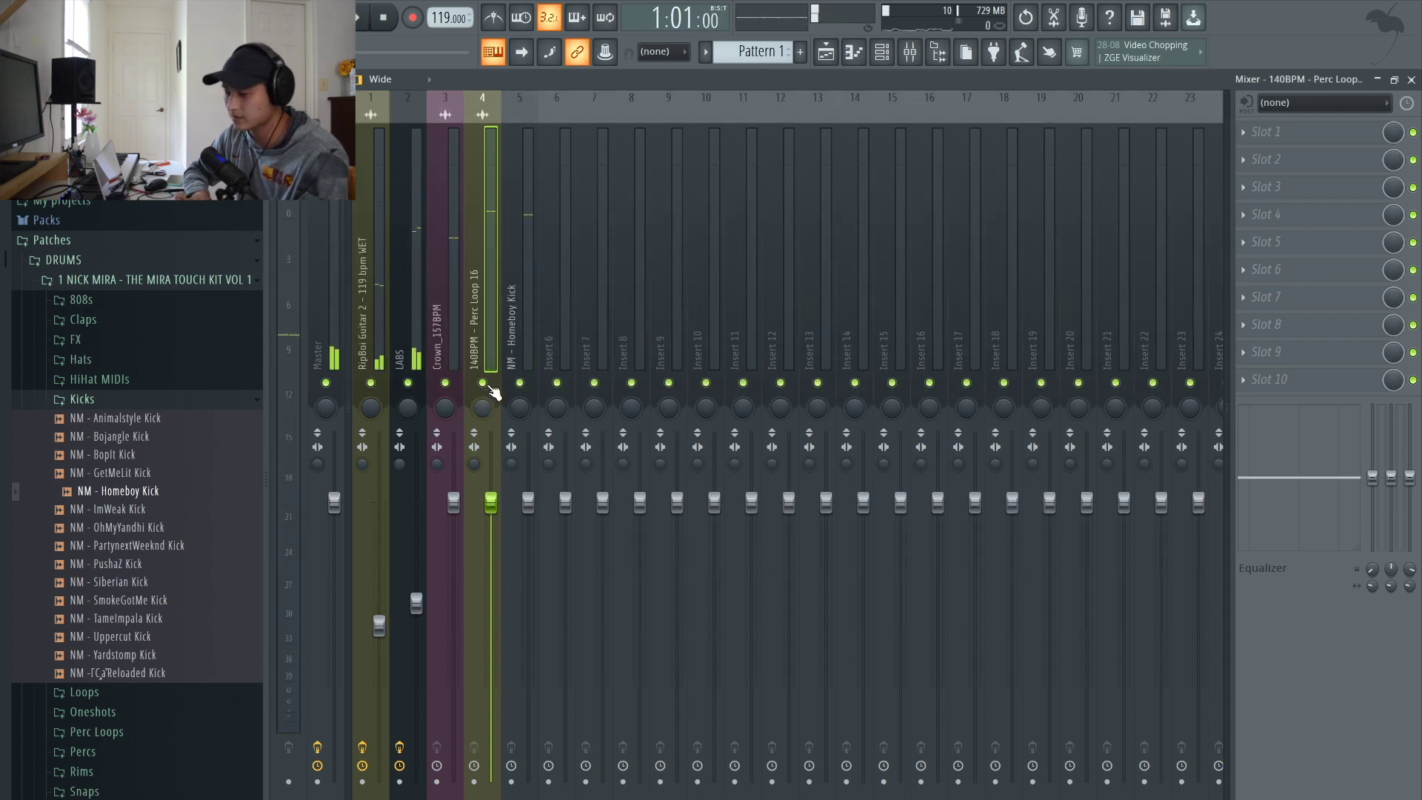
{"action": "left_click", "coordinate": [485, 385]}
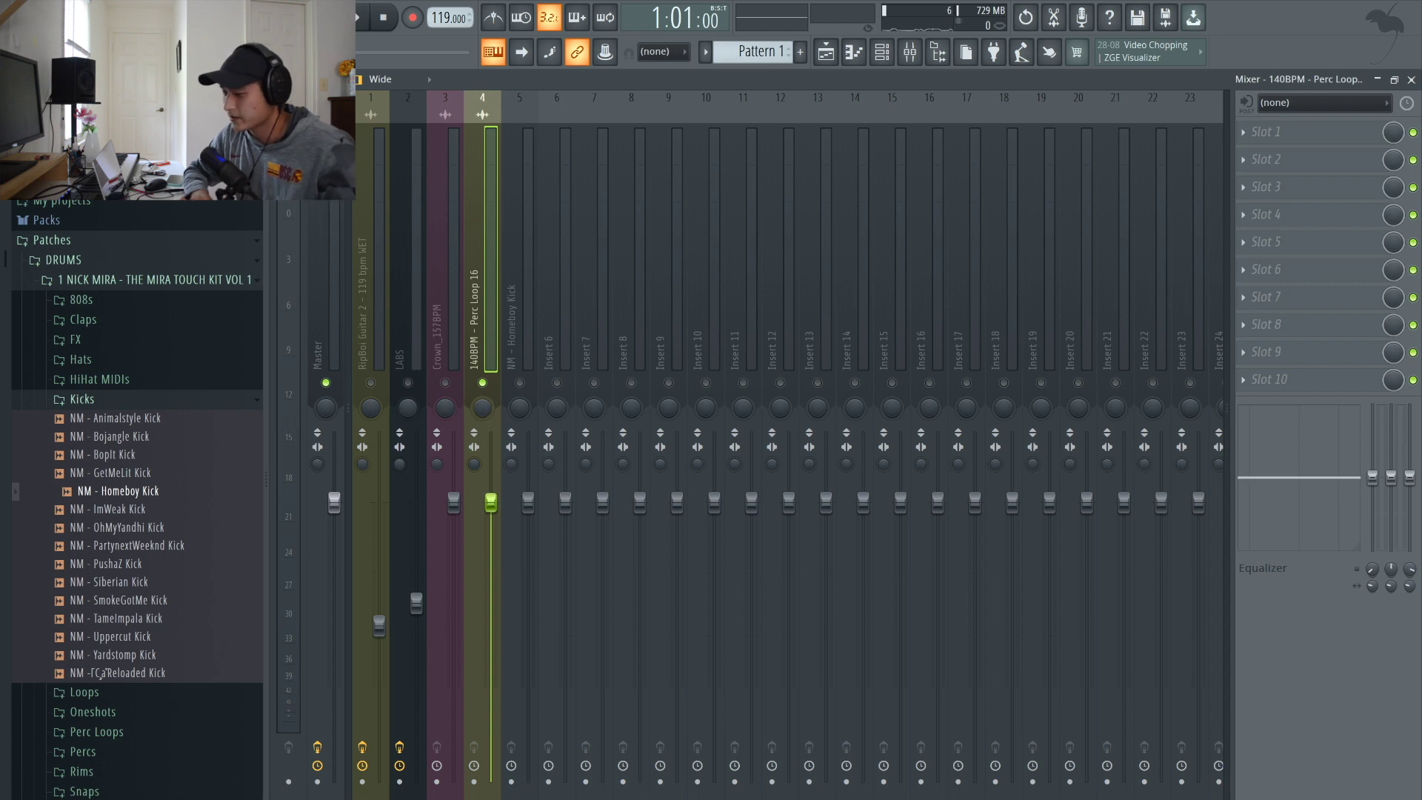
{"action": "left_click_drag", "start_coordinate": [491, 575], "coordinate": [491, 609]}
{"action": "key", "text": "space"}
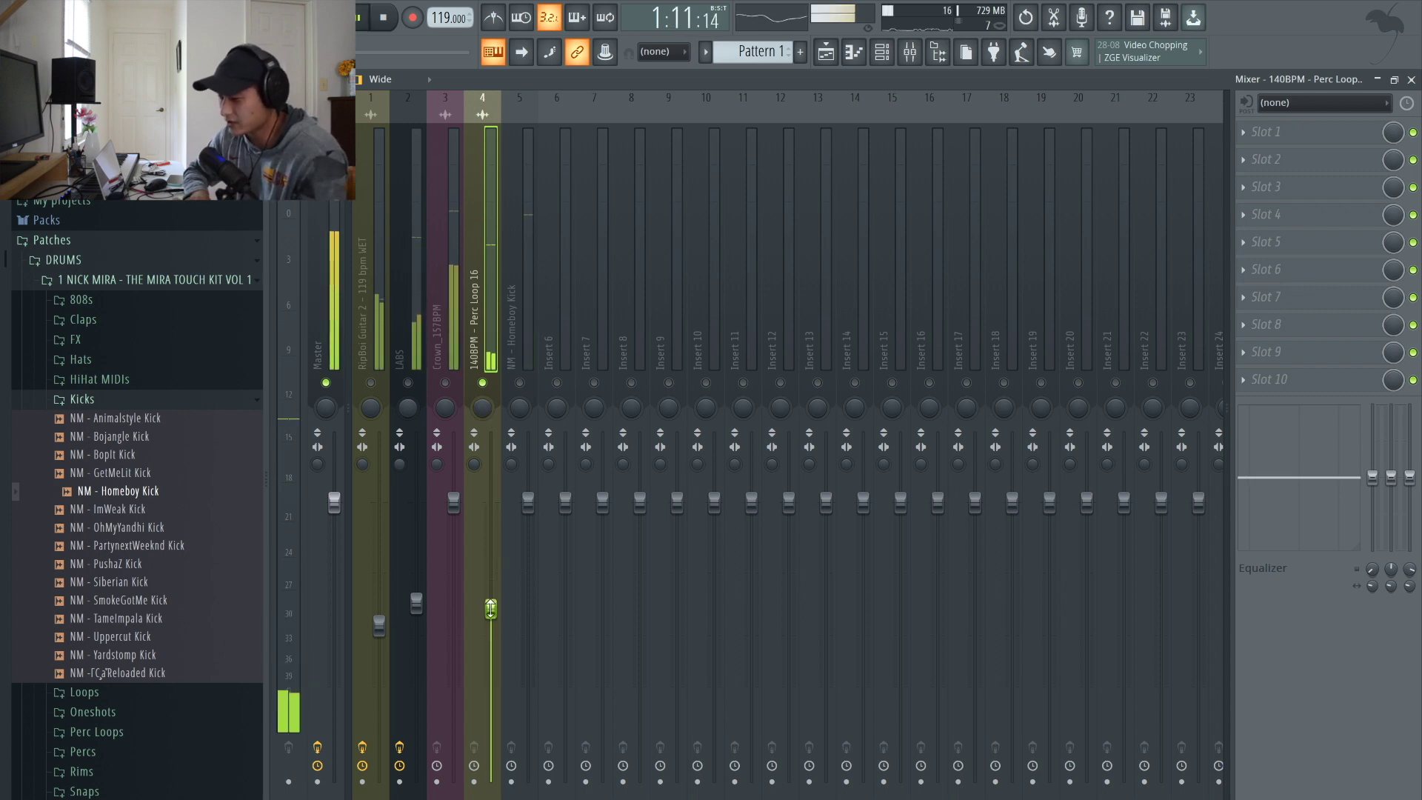
{"action": "key", "text": "space"}
Select only the 808_trunks channel in the channel rack and route it to mixer insert 6
{"action": "left_click", "coordinate": [885, 59]}
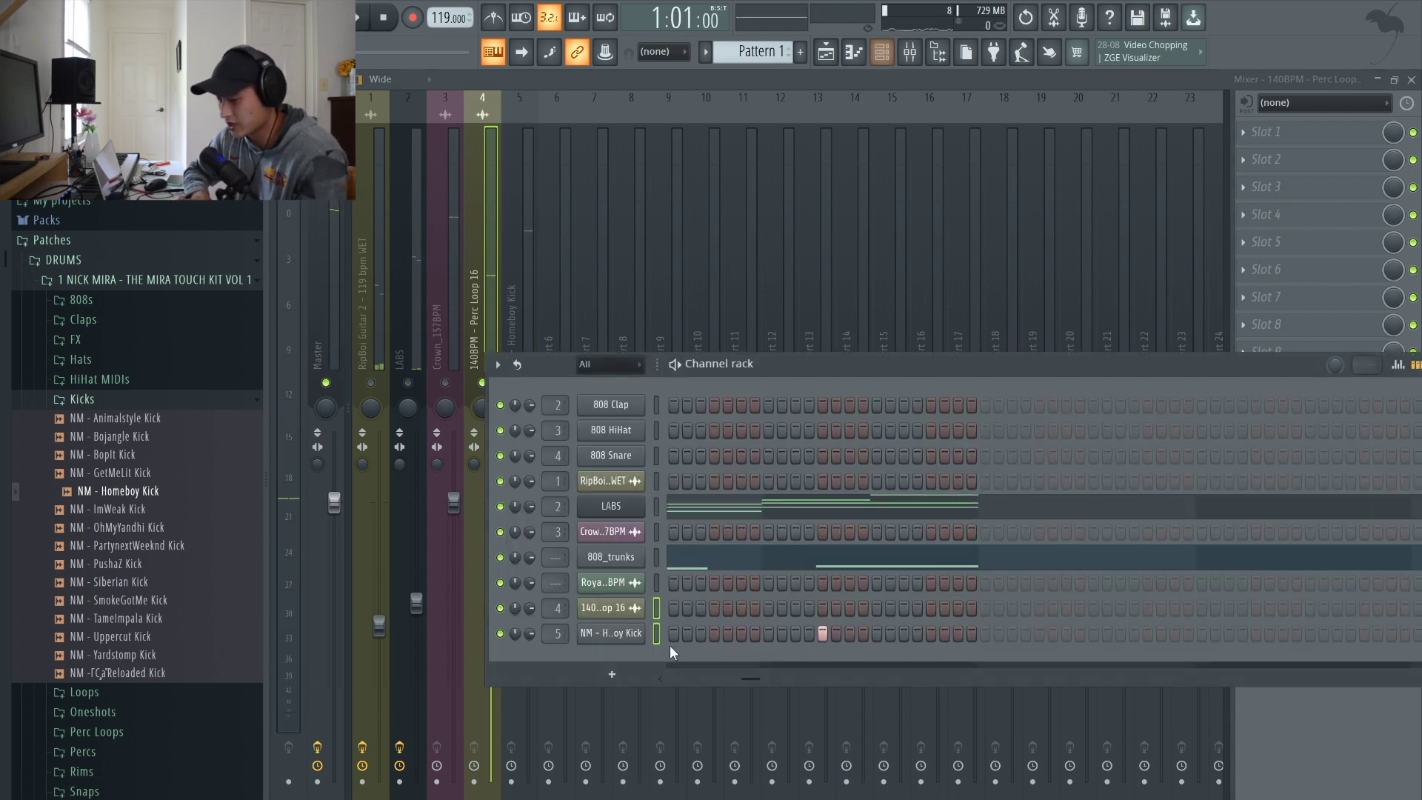
{"action": "left_click", "coordinate": [657, 556]}
{"action": "left_click", "coordinate": [557, 265]}
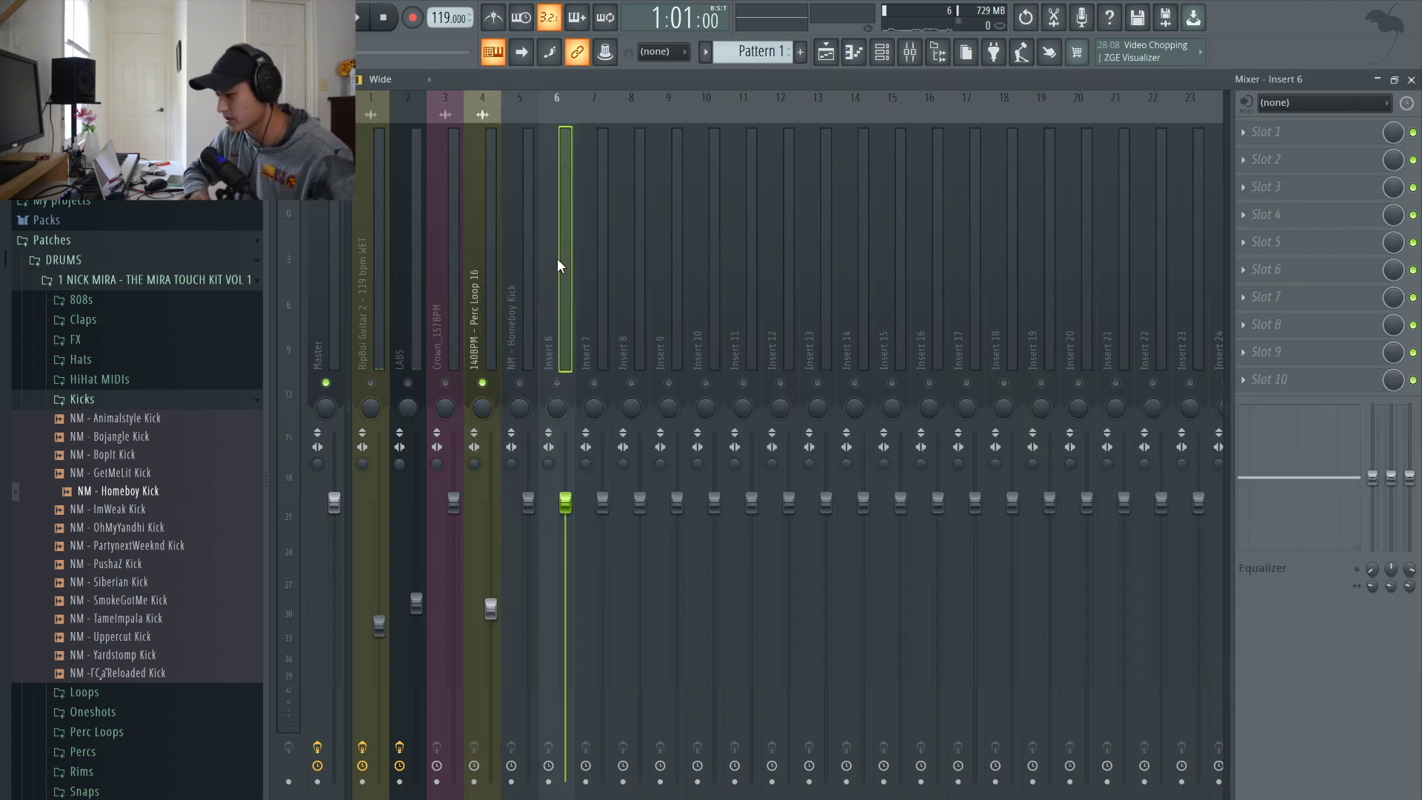
{"action": "key", "text": "ctrl+l"}
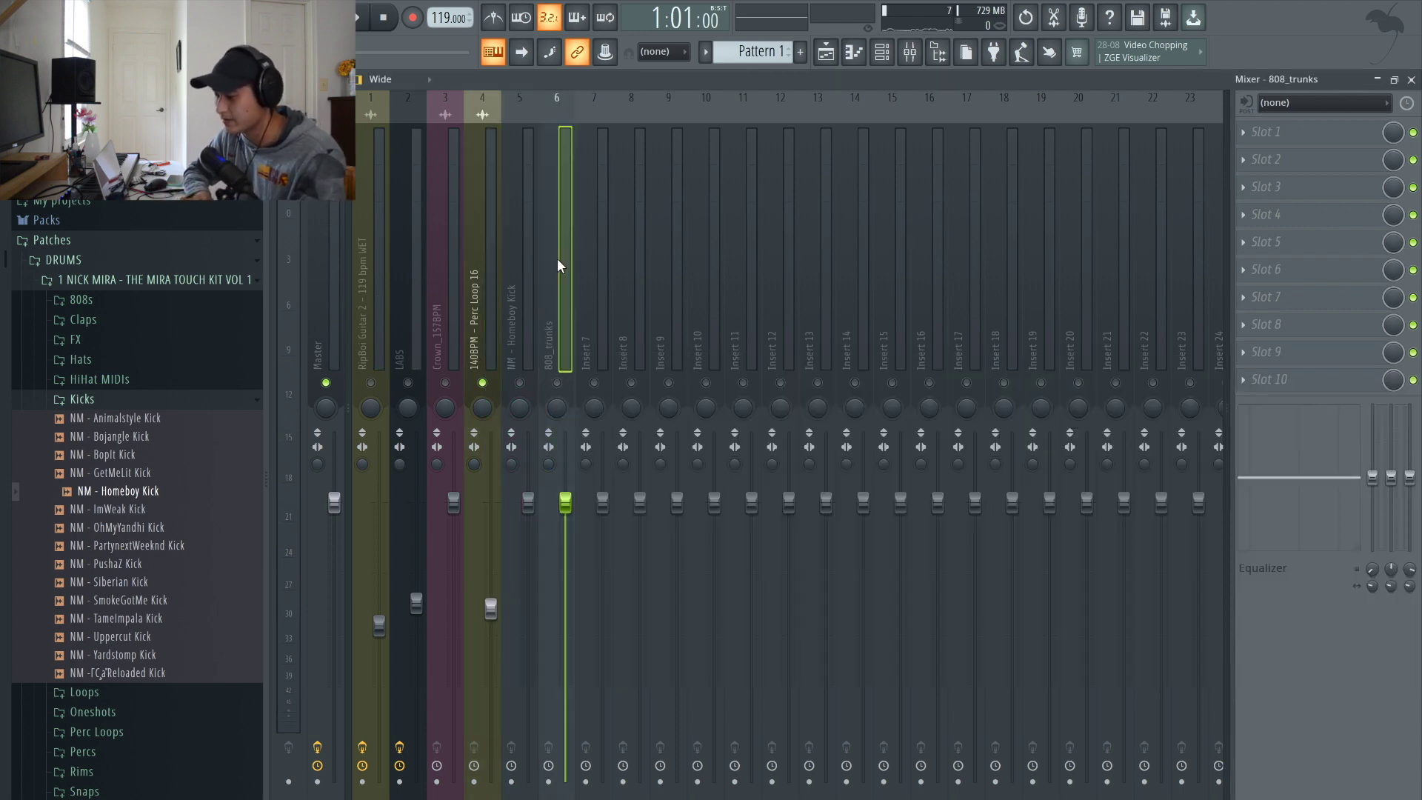
Lower the Perc Loop 16 fader a little further, bring the Crown_157BPM track back in and reduce its volume slightly during playback
{"action": "key", "text": "space"}
{"action": "left_click_drag", "start_coordinate": [494, 643], "coordinate": [493, 660]}
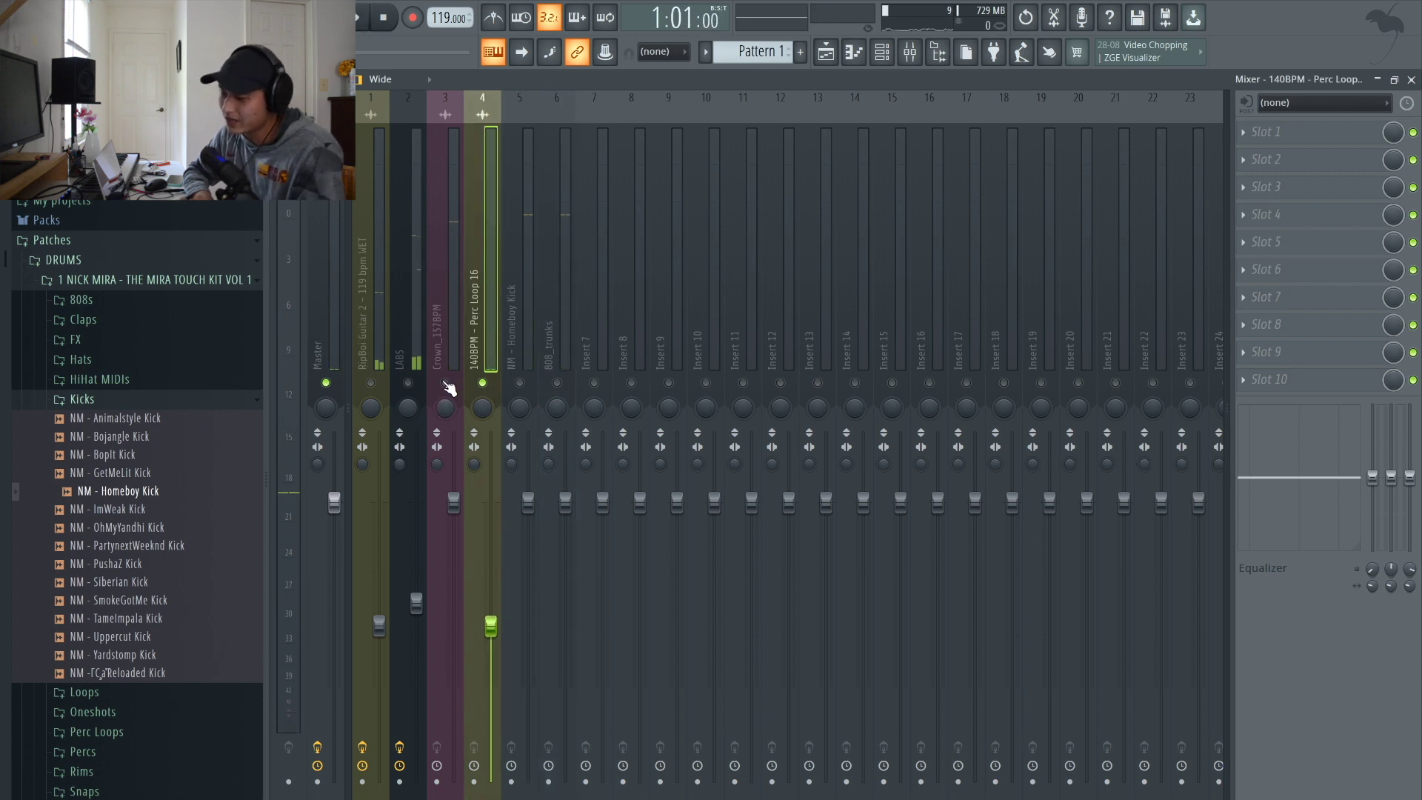
{"action": "key", "text": "space"}
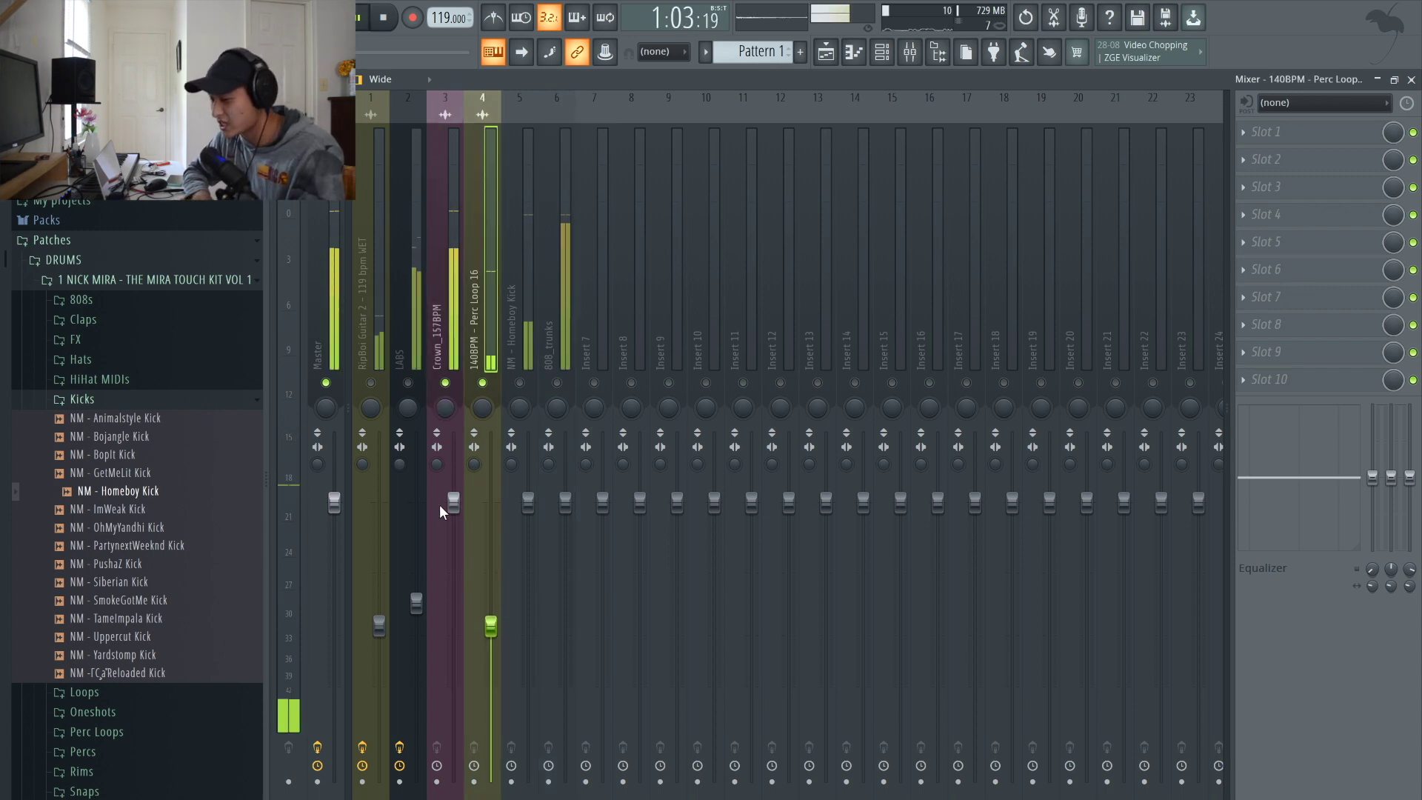
{"action": "left_click", "coordinate": [439, 509]}
Unmute the LABS and RipBoi Guitar 2 mixer tracks and lower both faders to about the same level
{"action": "left_click", "coordinate": [412, 386]}
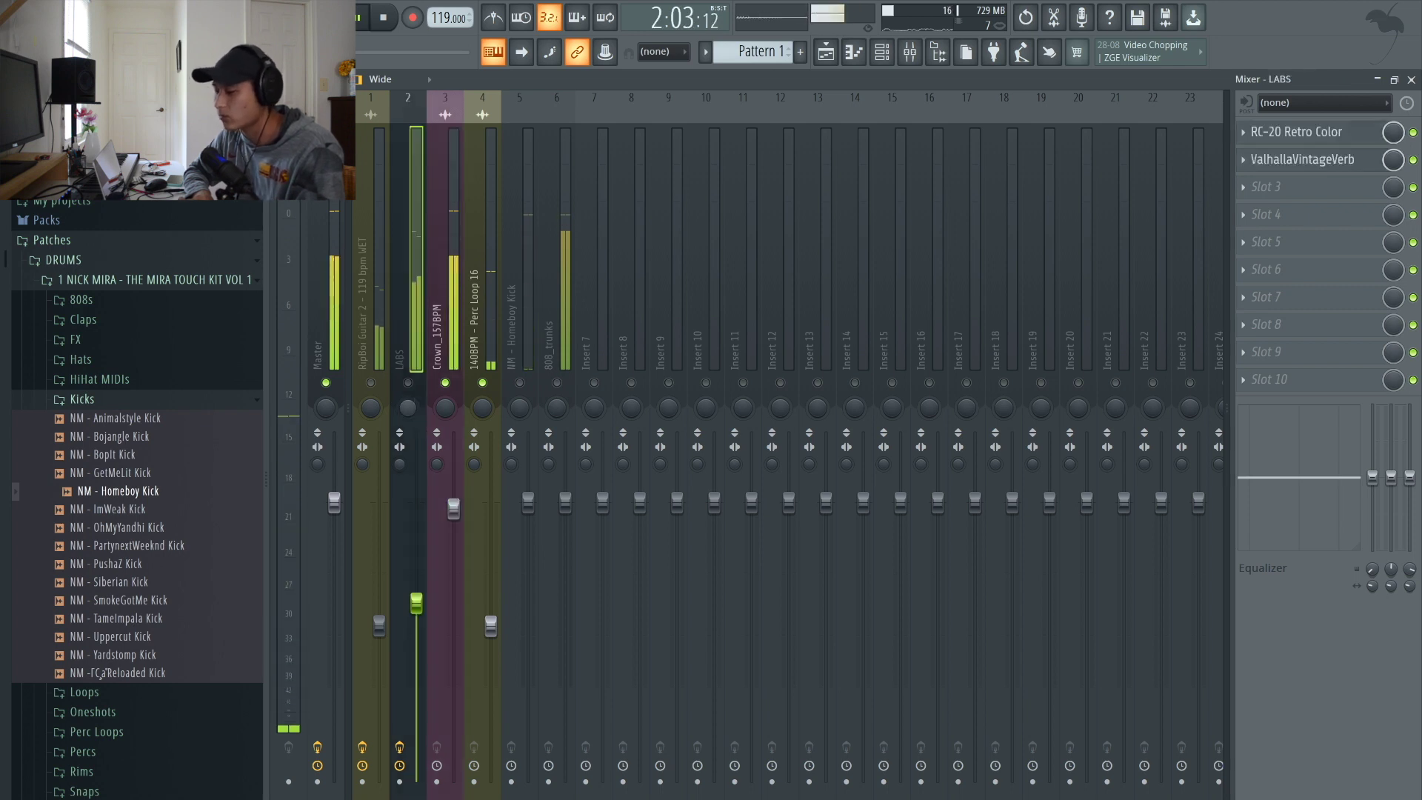
{"action": "left_click", "coordinate": [371, 382]}
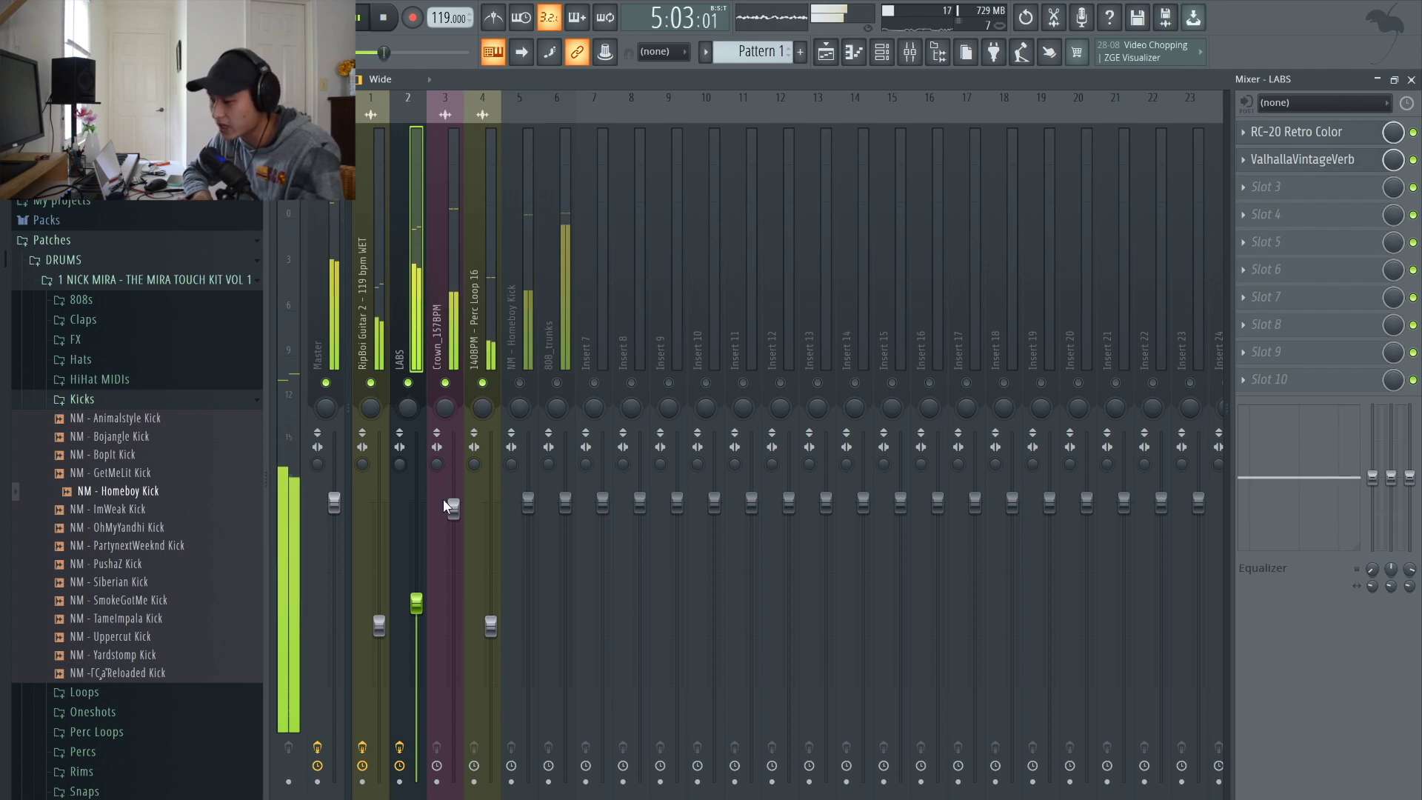
{"action": "mouse_move", "coordinate": [417, 601]}
{"action": "left_mouse_down"}
{"action": "mouse_move", "coordinate": [416, 625]}
{"action": "mouse_move", "coordinate": [379, 635]}
{"action": "mouse_move", "coordinate": [416, 628]}
{"action": "left_mouse_up"}
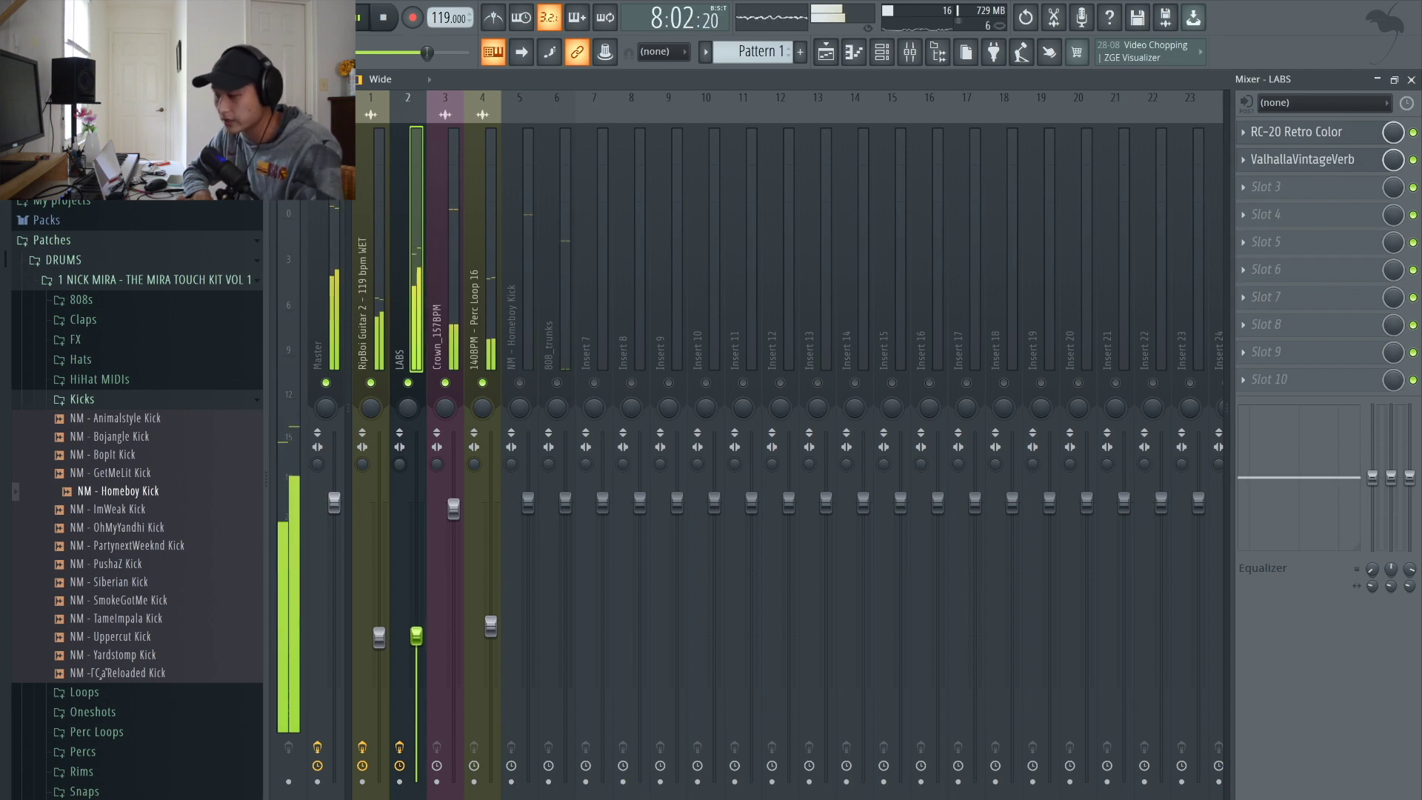
{"action": "left_click_drag", "start_coordinate": [417, 635], "coordinate": [411, 639]}
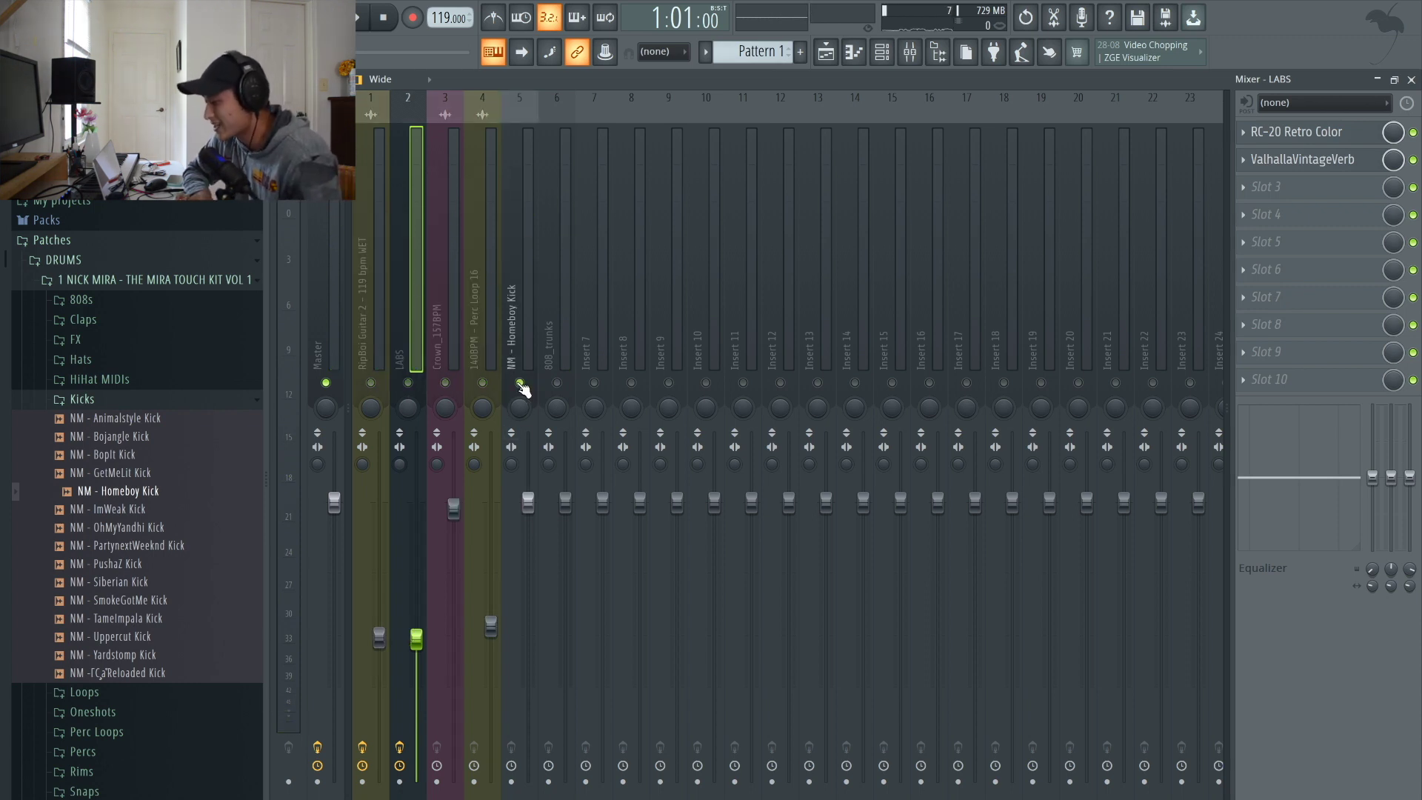
Balance the low end with all tracks playing, lowering the 808_trunks fader clearly below the kick's and trimming NM - Homeboy Kick slightly
{"action": "key", "text": "space"}
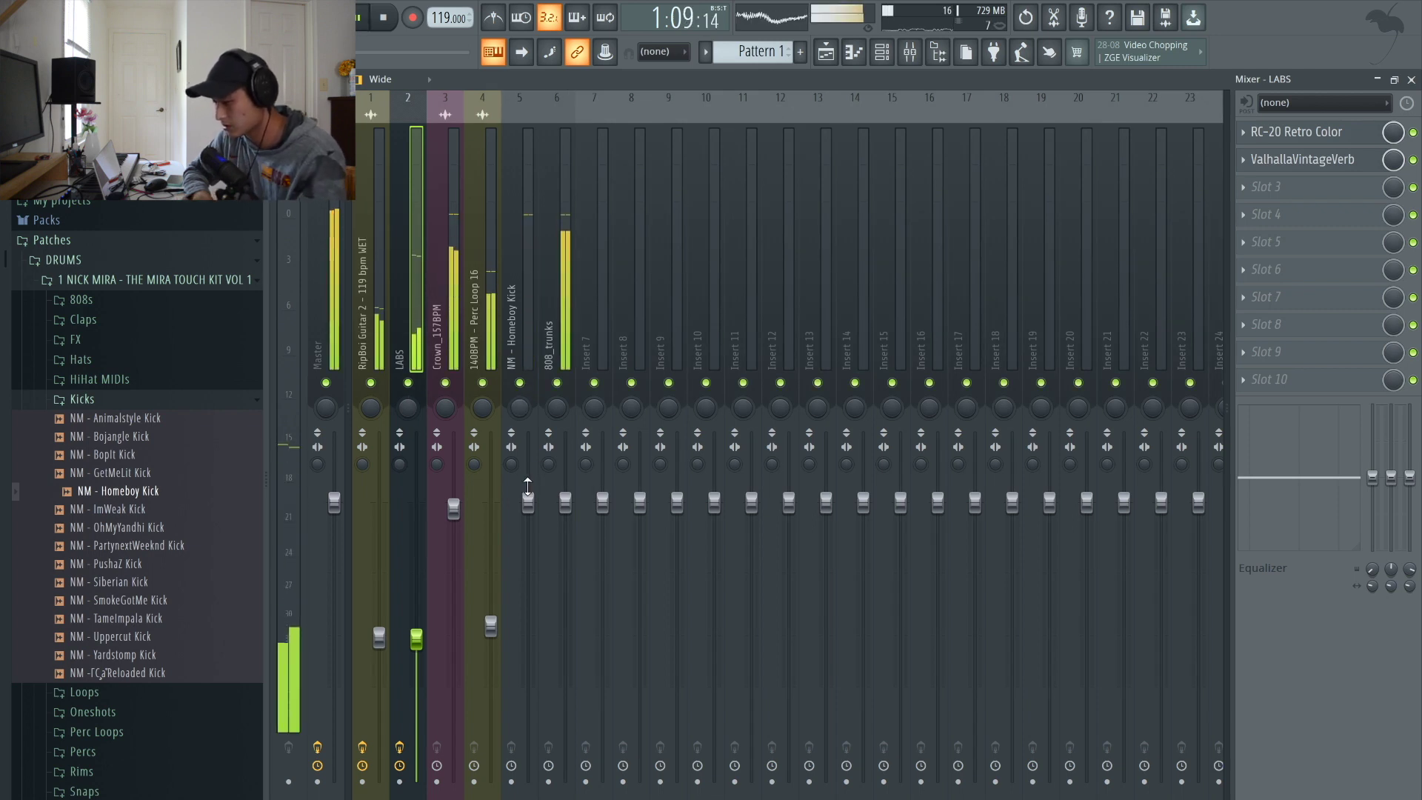
{"action": "mouse_move", "coordinate": [528, 485]}
{"action": "left_mouse_down"}
{"action": "mouse_move", "coordinate": [565, 538]}
{"action": "mouse_move", "coordinate": [530, 504]}
{"action": "left_mouse_up"}
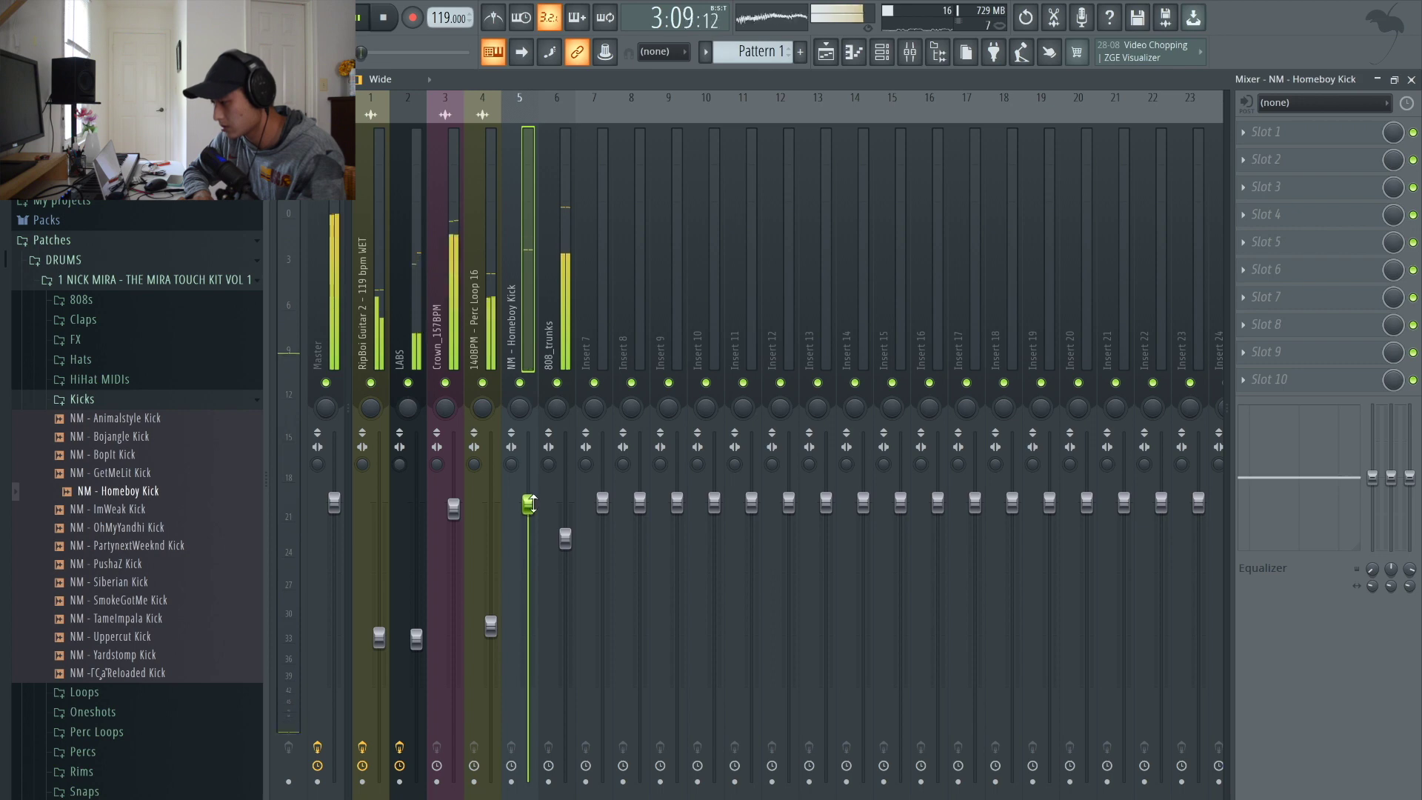
{"action": "key", "text": "space"}
{"action": "left_click", "coordinate": [565, 539]}
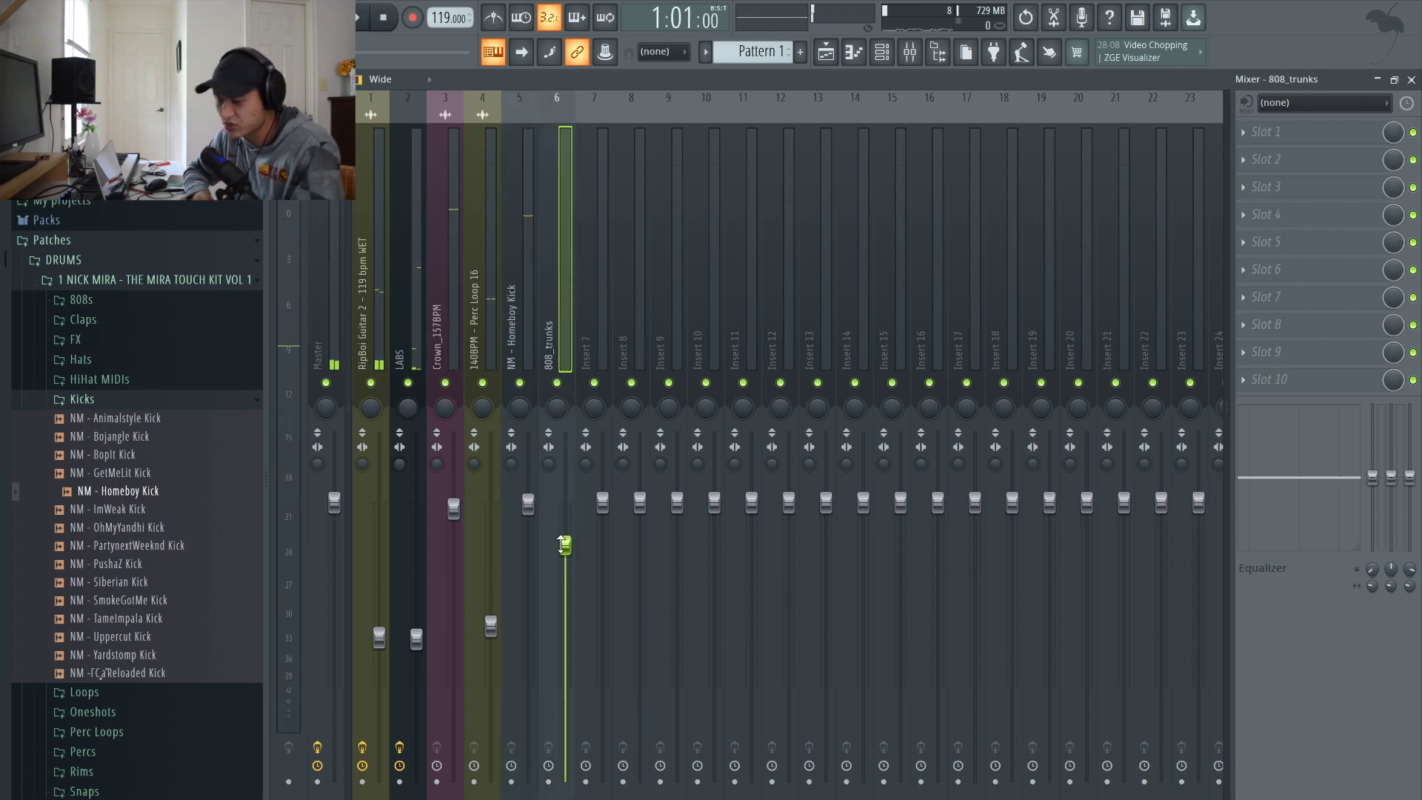
{"action": "left_click", "coordinate": [528, 503]}
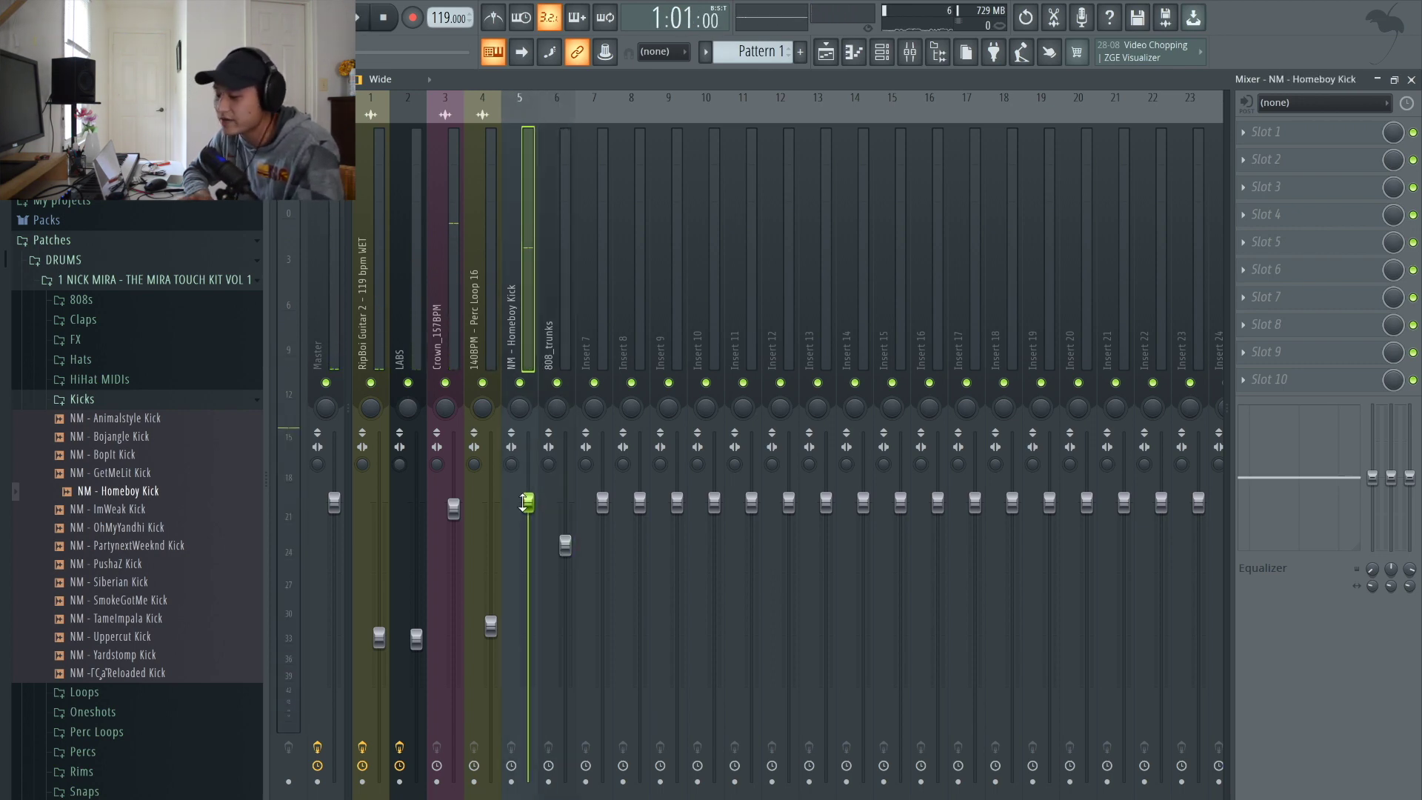
{"action": "key", "text": "space"}
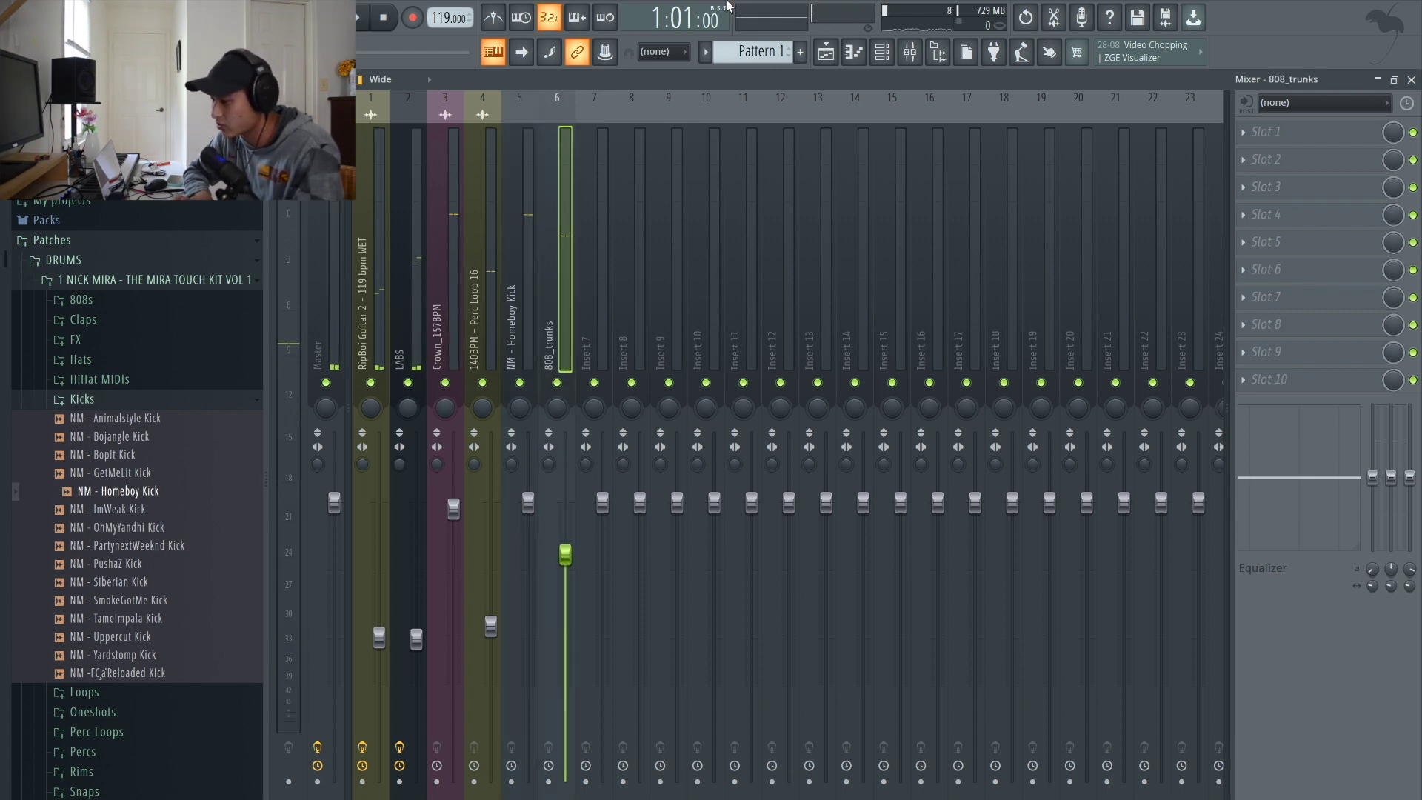
{"action": "left_click", "coordinate": [525, 494]}
{"action": "key", "text": "space"}
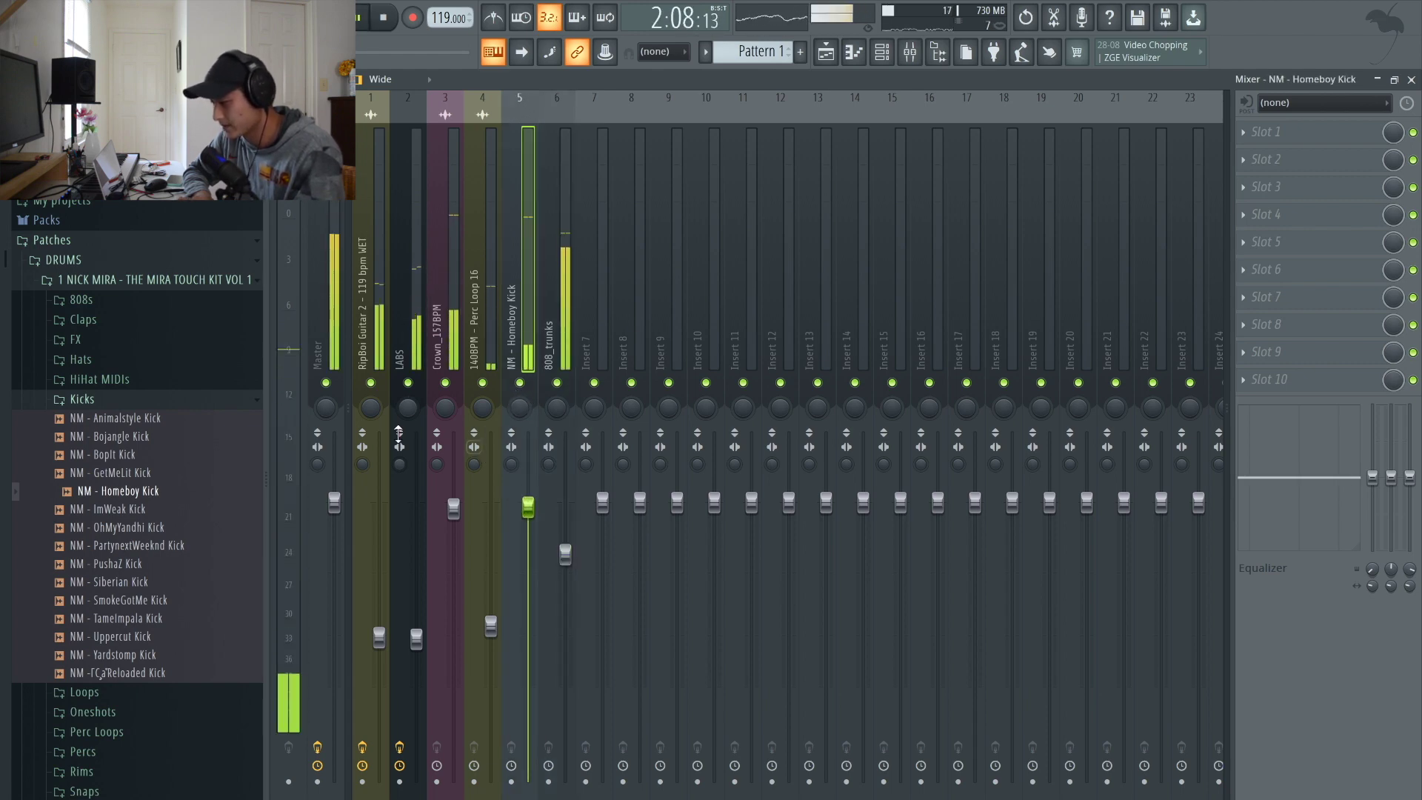
{"action": "key", "text": "space"}
Move the Crown_157BPM and Perc Loop 16 playlist clips down to Tracks 5 and 6, and split Pattern 1 by channel
{"action": "left_click", "coordinate": [826, 52]}
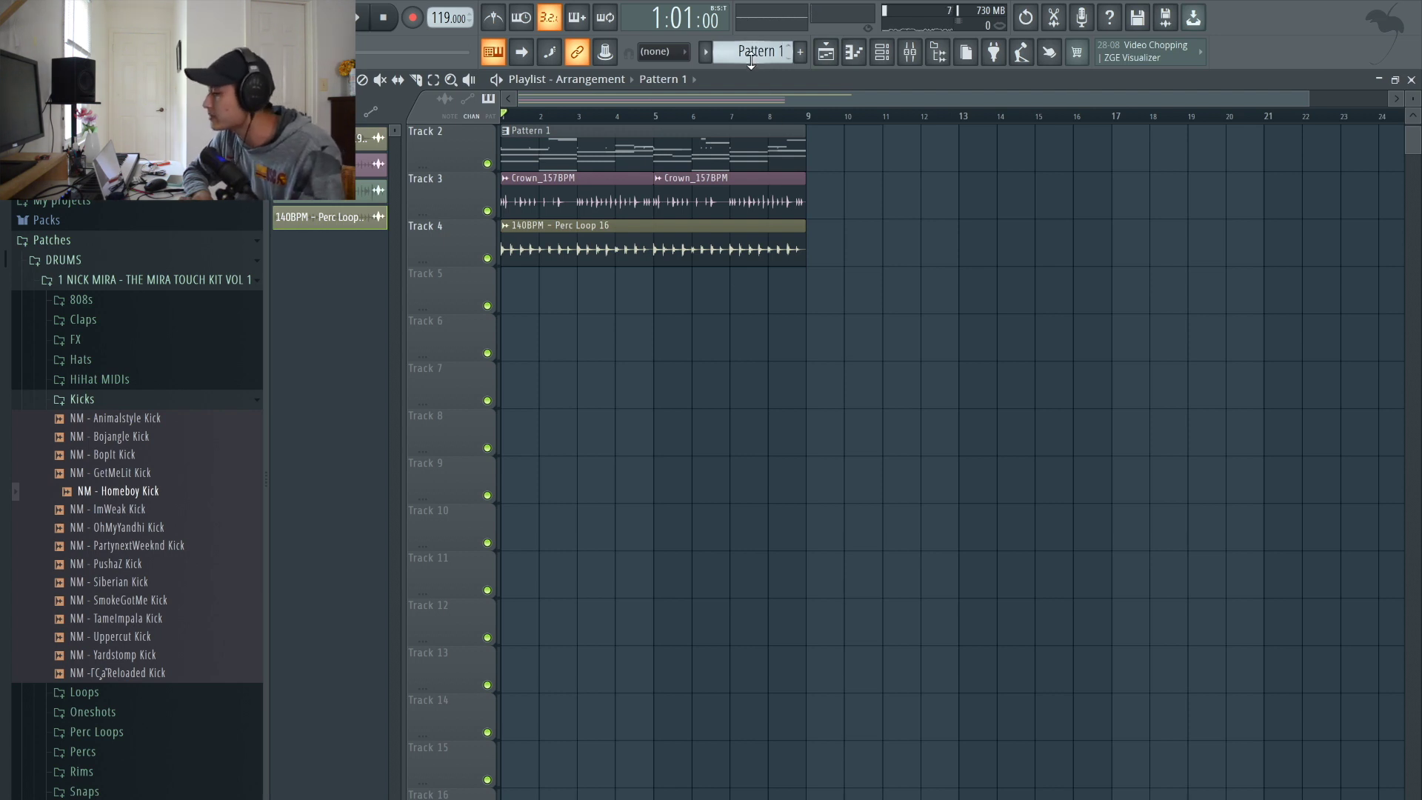
{"action": "left_click_drag", "start_coordinate": [766, 302], "coordinate": [499, 195]}
{"action": "key", "text": "shift+Down"}
{"action": "key", "text": "shift+Down"}
{"action": "left_click", "coordinate": [798, 180]}
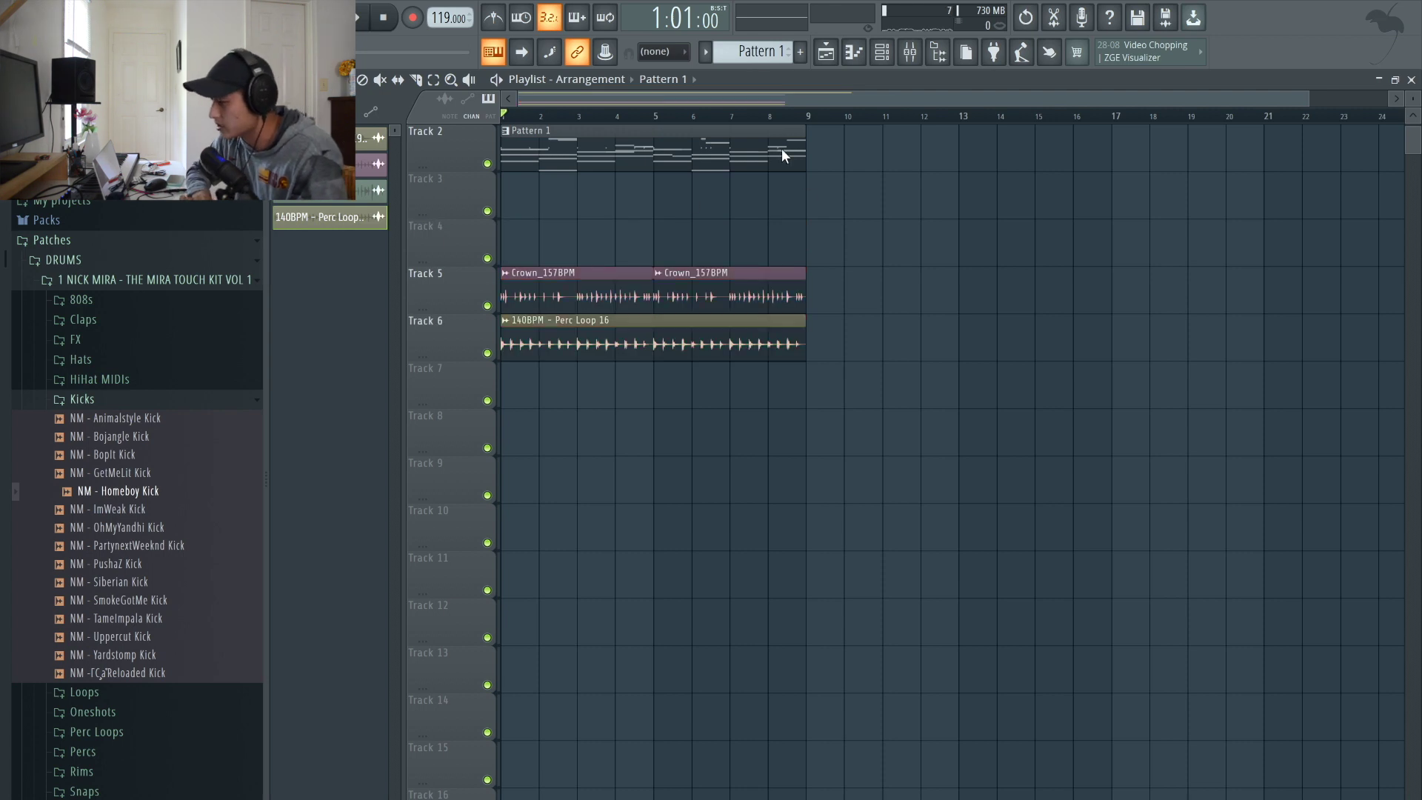
{"action": "left_click", "coordinate": [756, 50]}
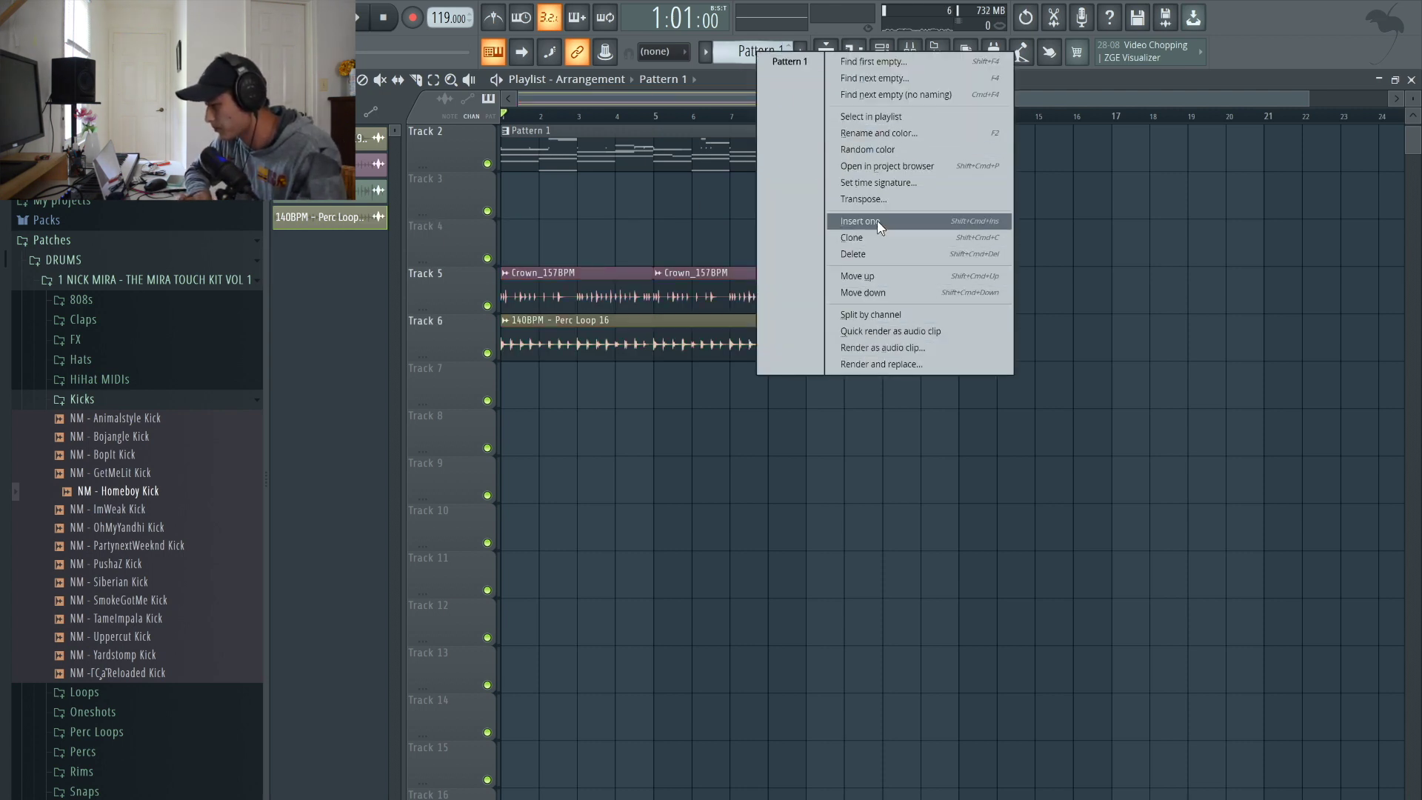
{"action": "left_click", "coordinate": [857, 326]}
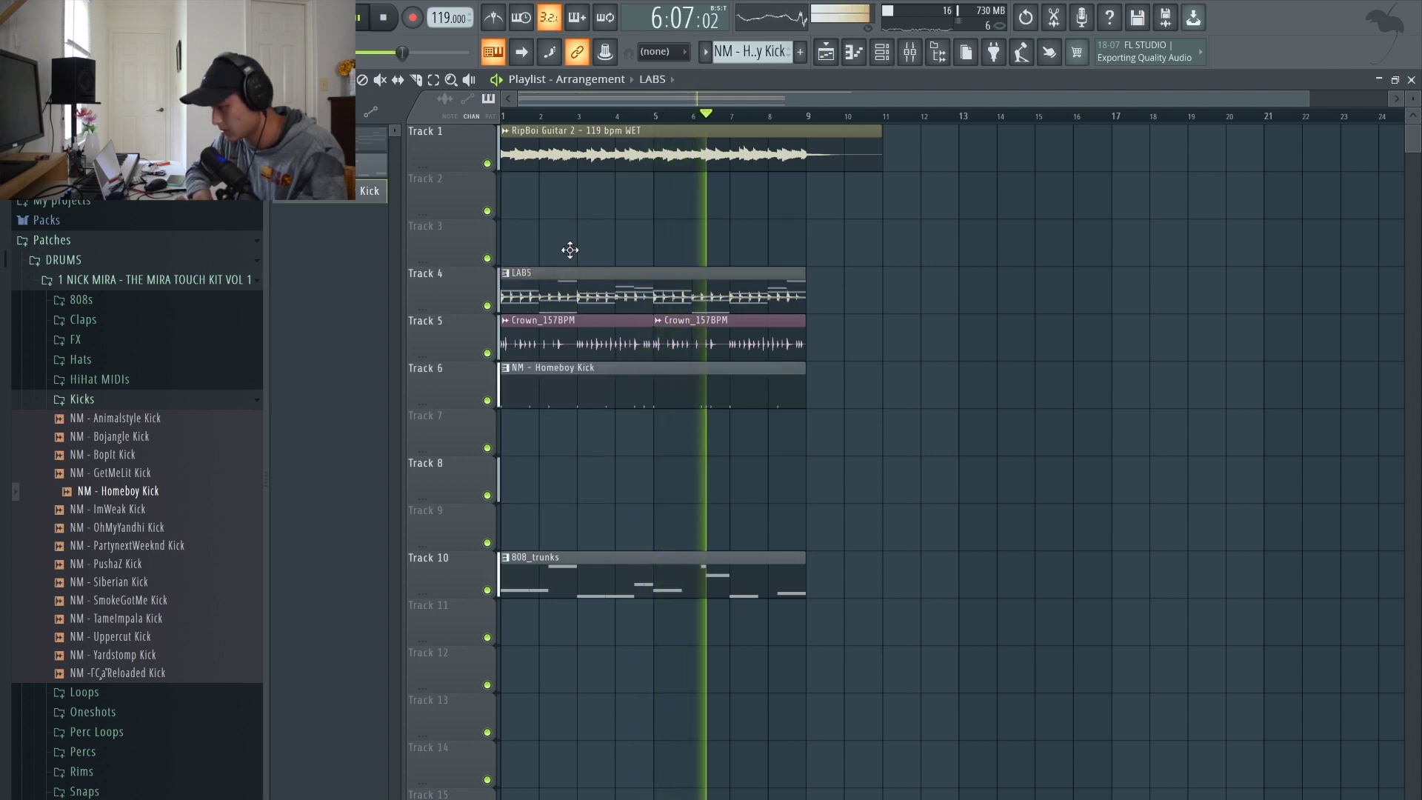
Select the LABS, Perc Loop 16, Crown_157BPM, Homeboy Kick and 808_trunks clips, shift them eight bars to bar 9, and open the mixer
{"action": "left_click_drag", "start_coordinate": [841, 617], "coordinate": [474, 198]}
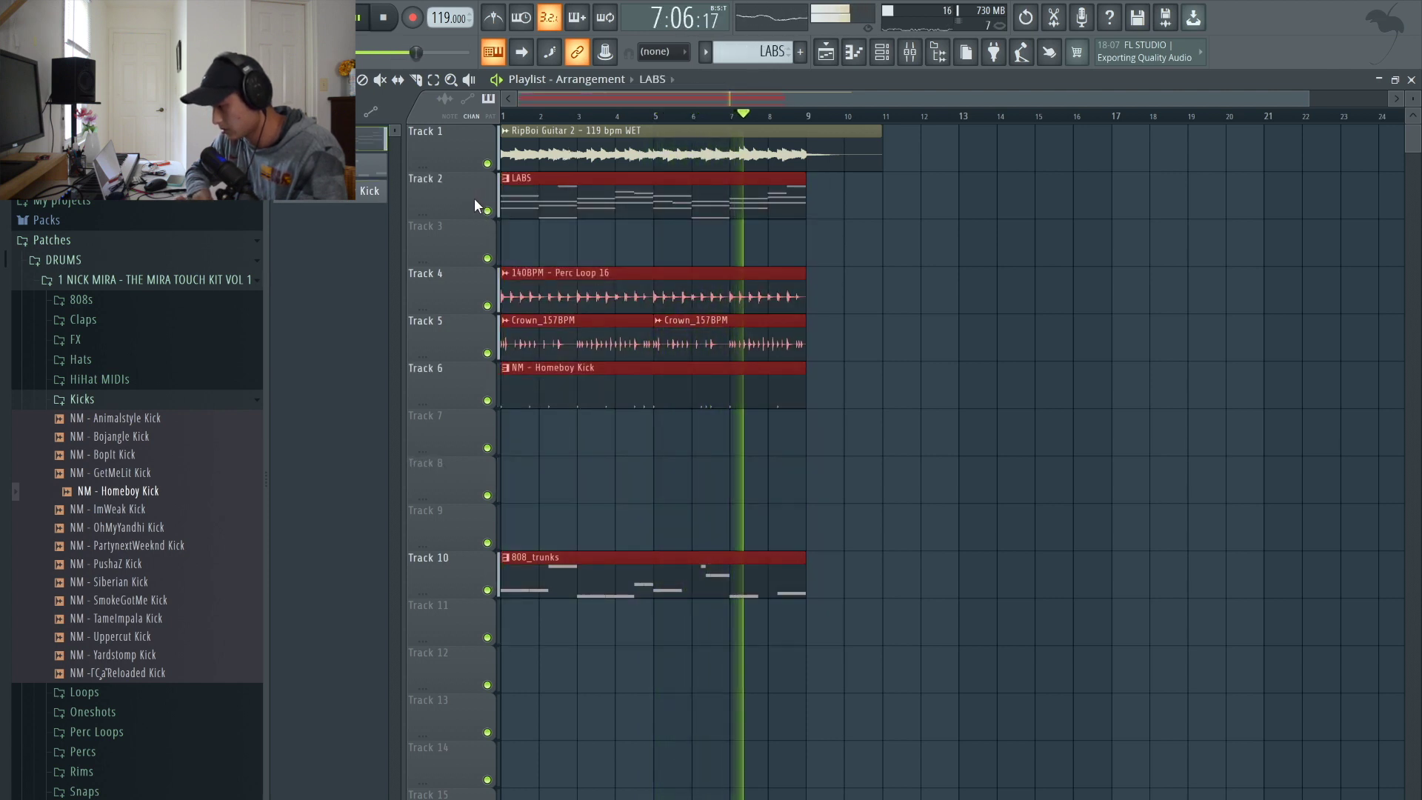
{"action": "left_click_drag", "start_coordinate": [559, 205], "coordinate": [864, 205]}
{"action": "left_click", "coordinate": [914, 57]}
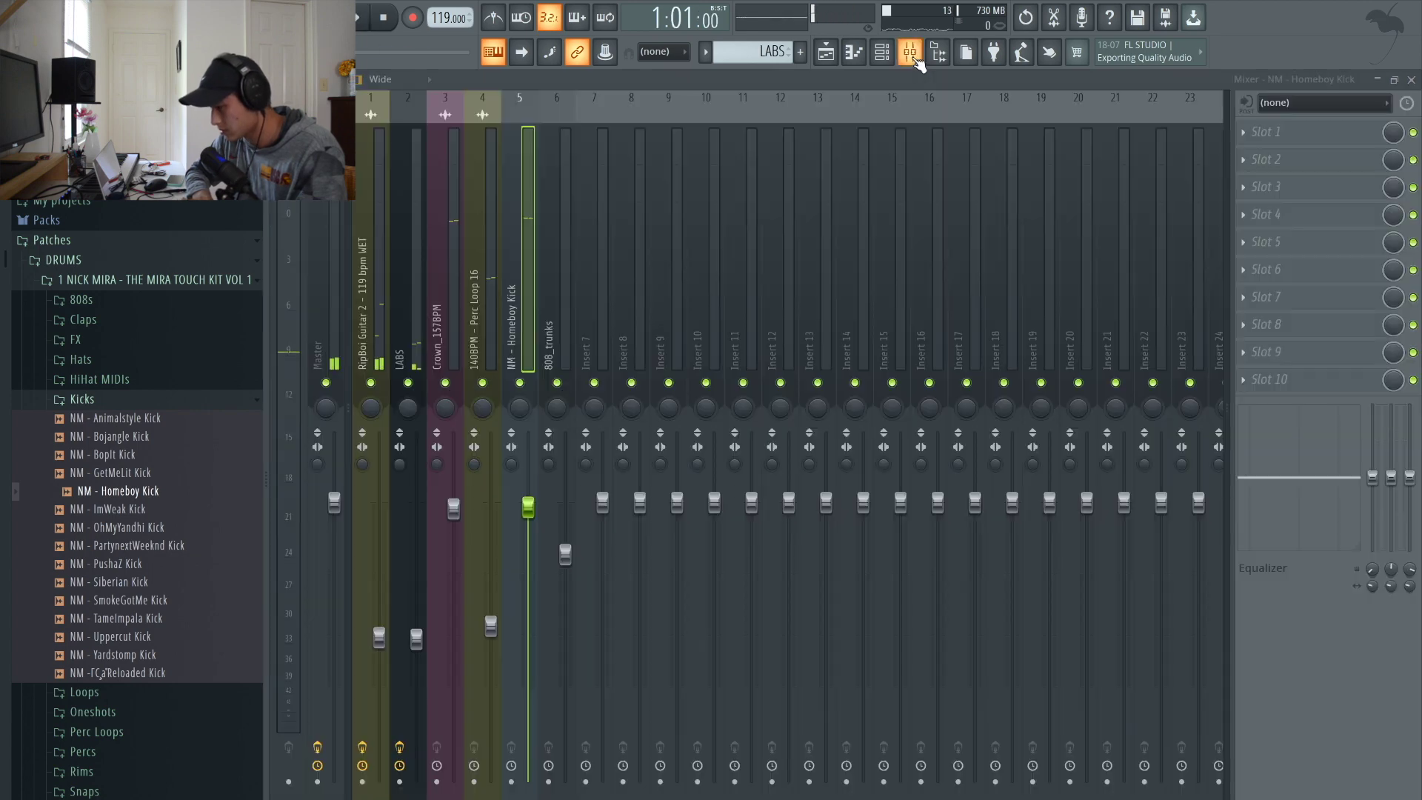
Lower the Perc Loop 16 mixer fader slightly, and duplicate the RipBoi Guitar 2 playlist clip to bar 9
{"action": "left_click_drag", "start_coordinate": [489, 623], "coordinate": [490, 631]}
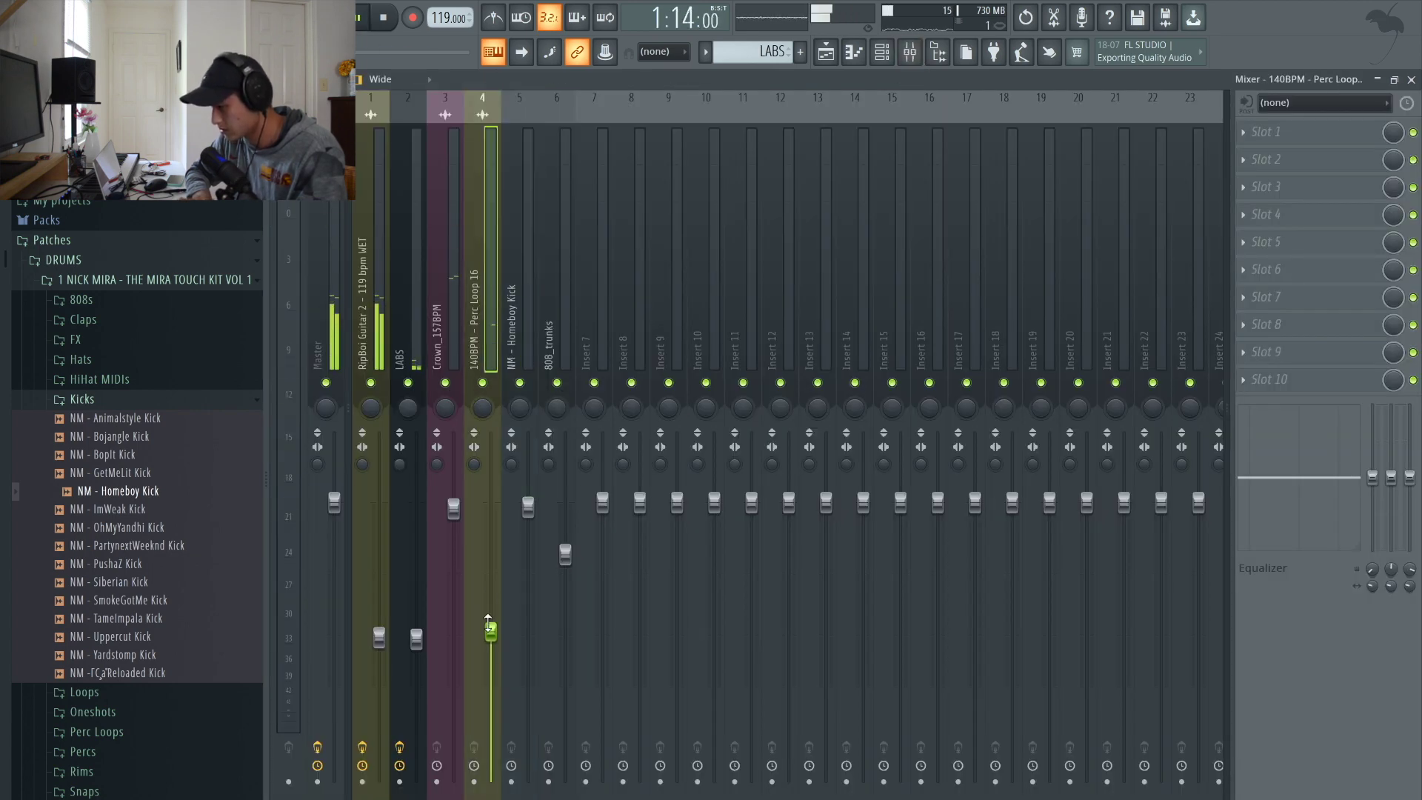
{"action": "left_click", "coordinate": [828, 47]}
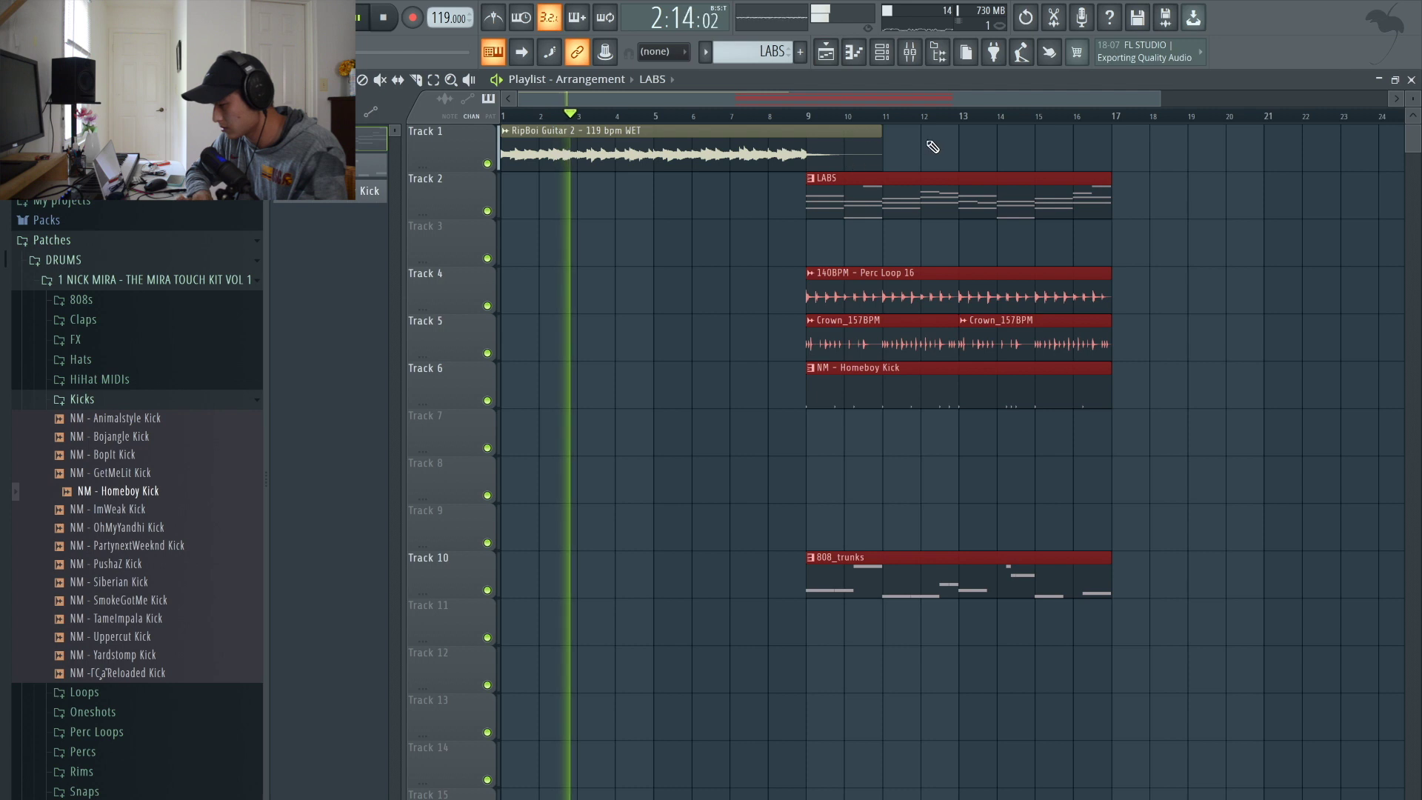
{"action": "left_click", "coordinate": [638, 127]}
{"action": "key", "text": "ctrl+b"}
{"action": "left_click_drag", "start_coordinate": [1017, 141], "coordinate": [946, 143]}
{"action": "left_click", "coordinate": [898, 254]}
Move the LABS and Perc Loop 16 clips to bar 25, and the NM - Homeboy Kick clip to bar 17
{"action": "left_click_drag", "start_coordinate": [855, 194], "coordinate": [1160, 192]}
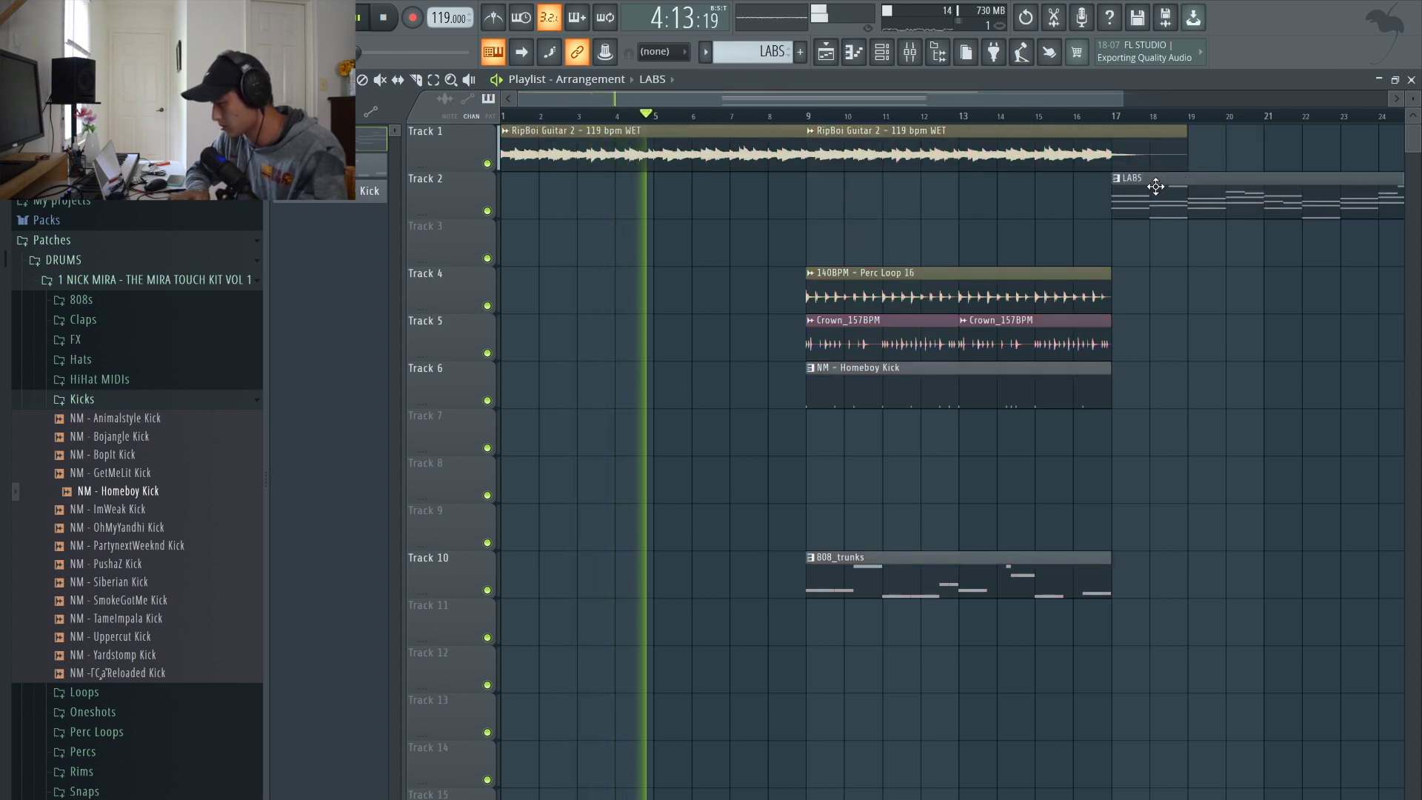
{"action": "scroll", "coordinate": [1155, 186], "scroll_direction": "down", "scroll_amount": 2, "text": "ctrl"}
{"action": "left_click_drag", "start_coordinate": [1006, 194], "coordinate": [1195, 193]}
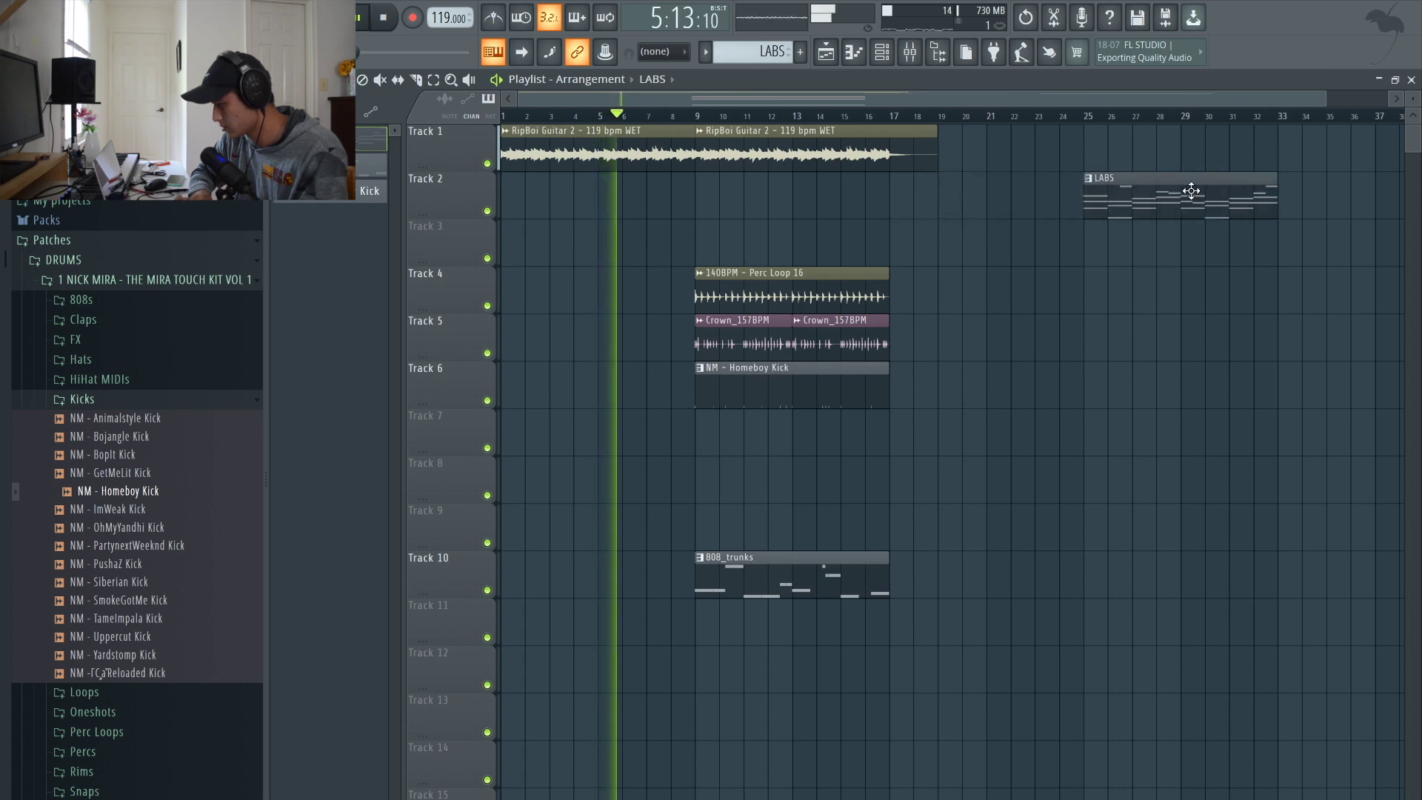
{"action": "left_click", "coordinate": [782, 291]}
{"action": "left_click_drag", "start_coordinate": [782, 292], "coordinate": [1180, 307]}
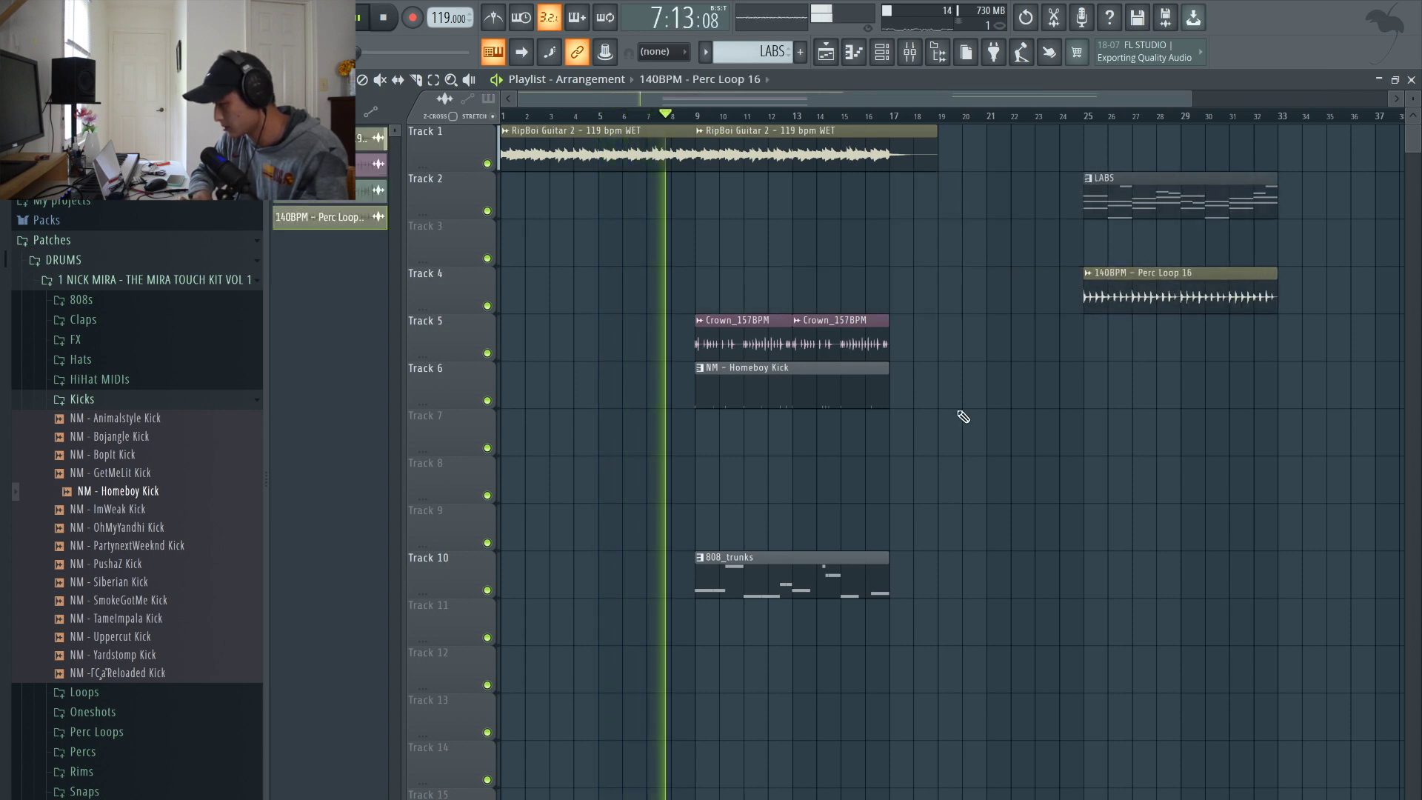
{"action": "left_click_drag", "start_coordinate": [772, 391], "coordinate": [972, 398]}
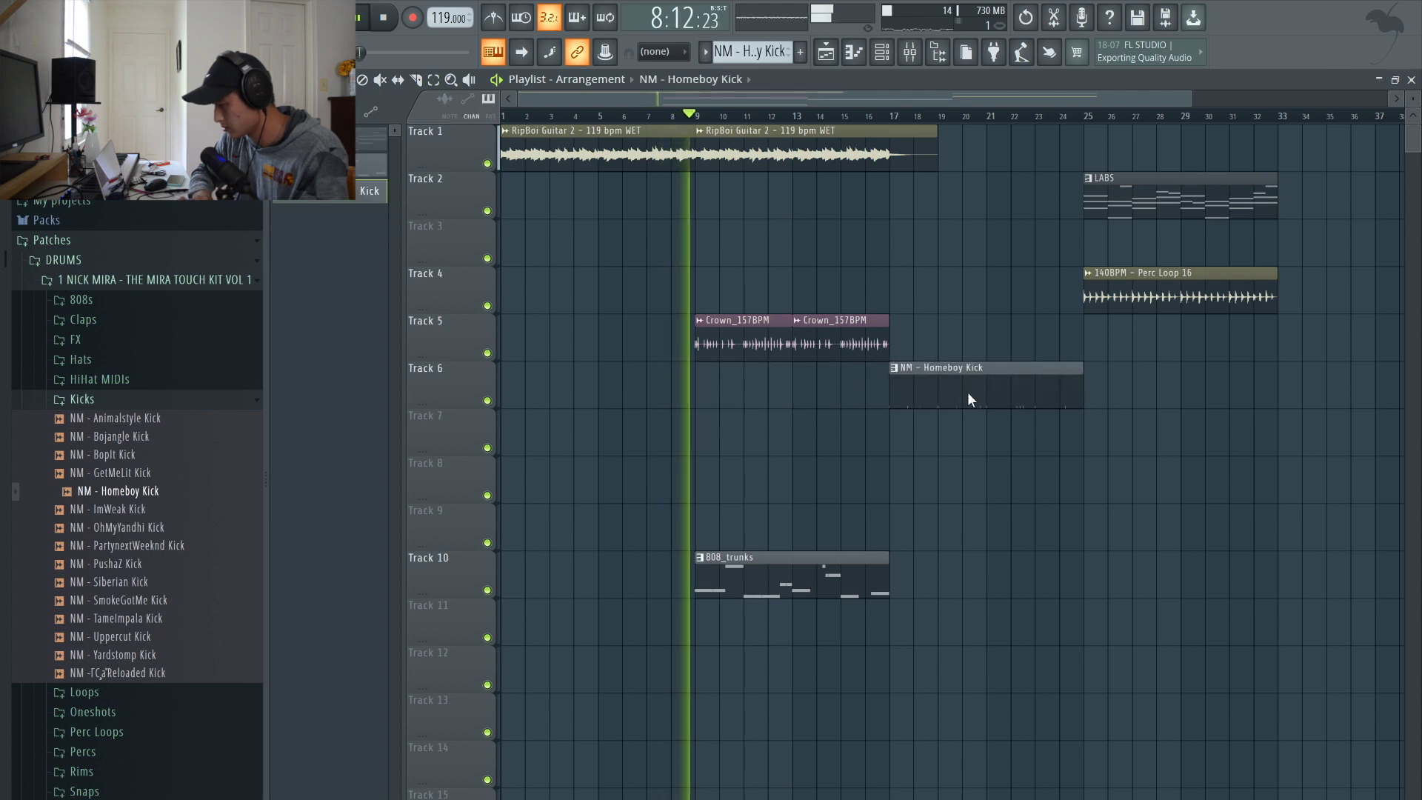
Duplicate the bar 9 guitar, Crown_157BPM and 808_trunks clips to bar 17
{"action": "left_click_drag", "start_coordinate": [831, 603], "coordinate": [730, 291]}
{"action": "left_click", "coordinate": [794, 247]}
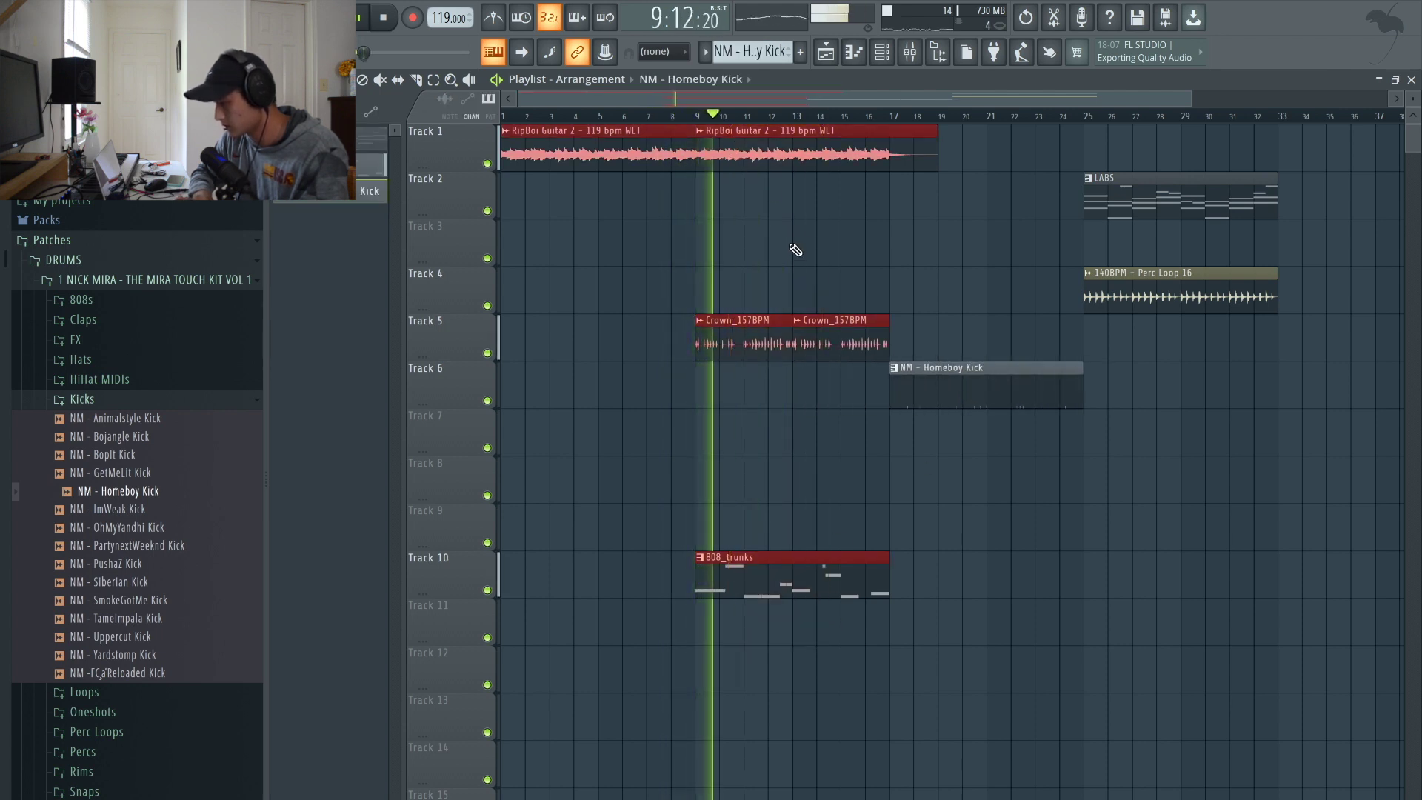
{"action": "left_click_drag", "start_coordinate": [850, 639], "coordinate": [833, 128]}
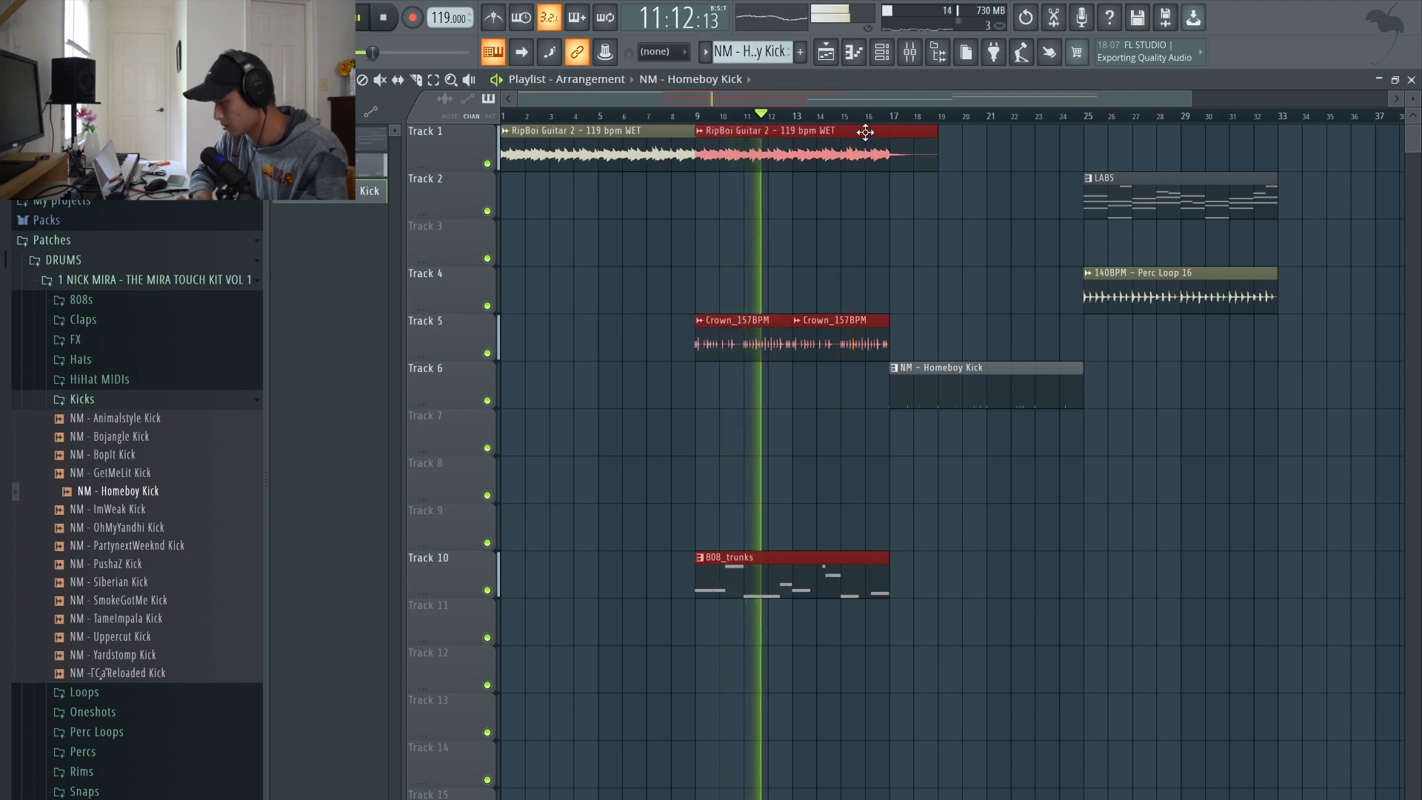
{"action": "key", "text": "ctrl+b"}
{"action": "left_click", "coordinate": [968, 232]}
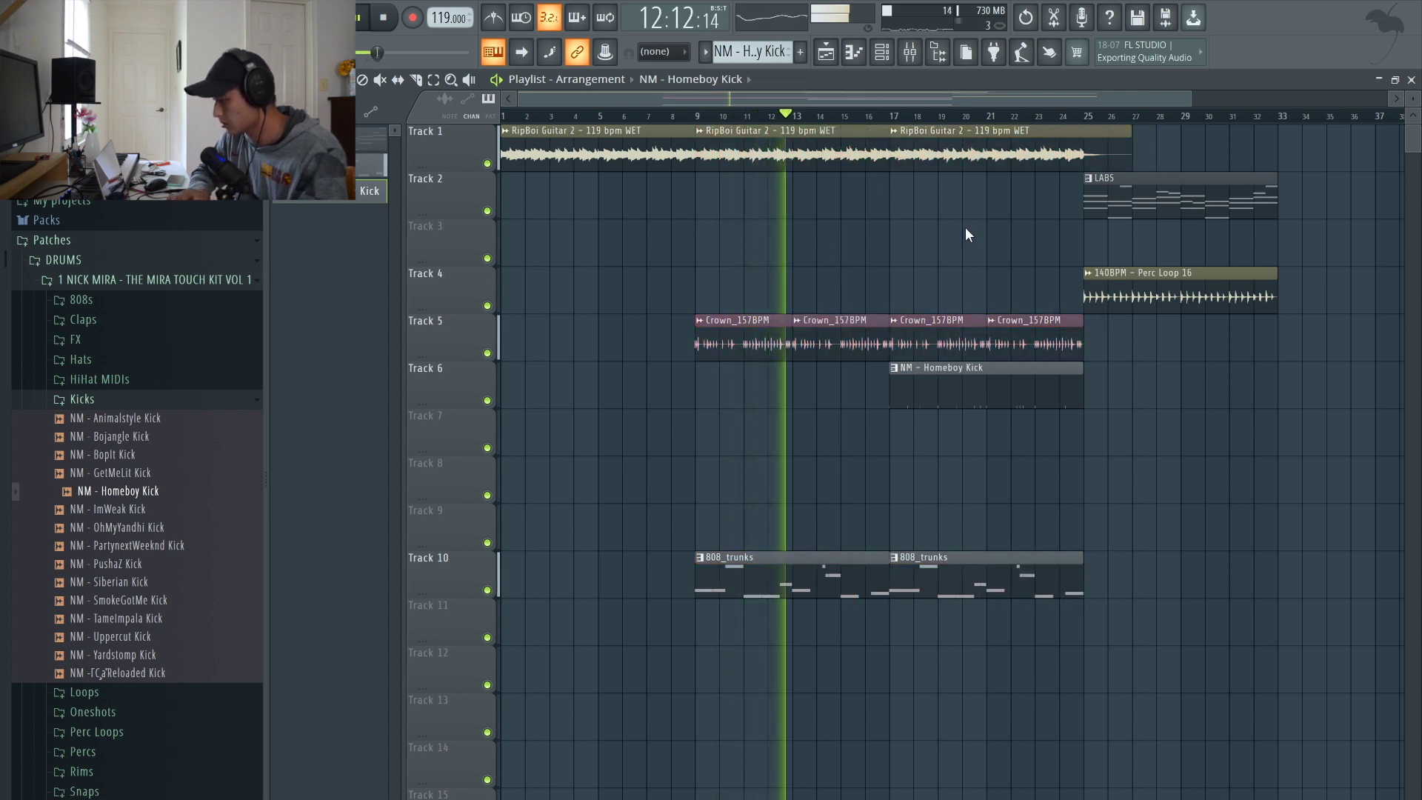
Place Perc Loop 16 clips at bars 17 and 33, repeat LABS at bar 33, and extend the guitar clips to bar 41
{"action": "scroll", "coordinate": [965, 228], "scroll_direction": "down", "scroll_amount": 2}
{"action": "left_click", "coordinate": [1005, 273]}
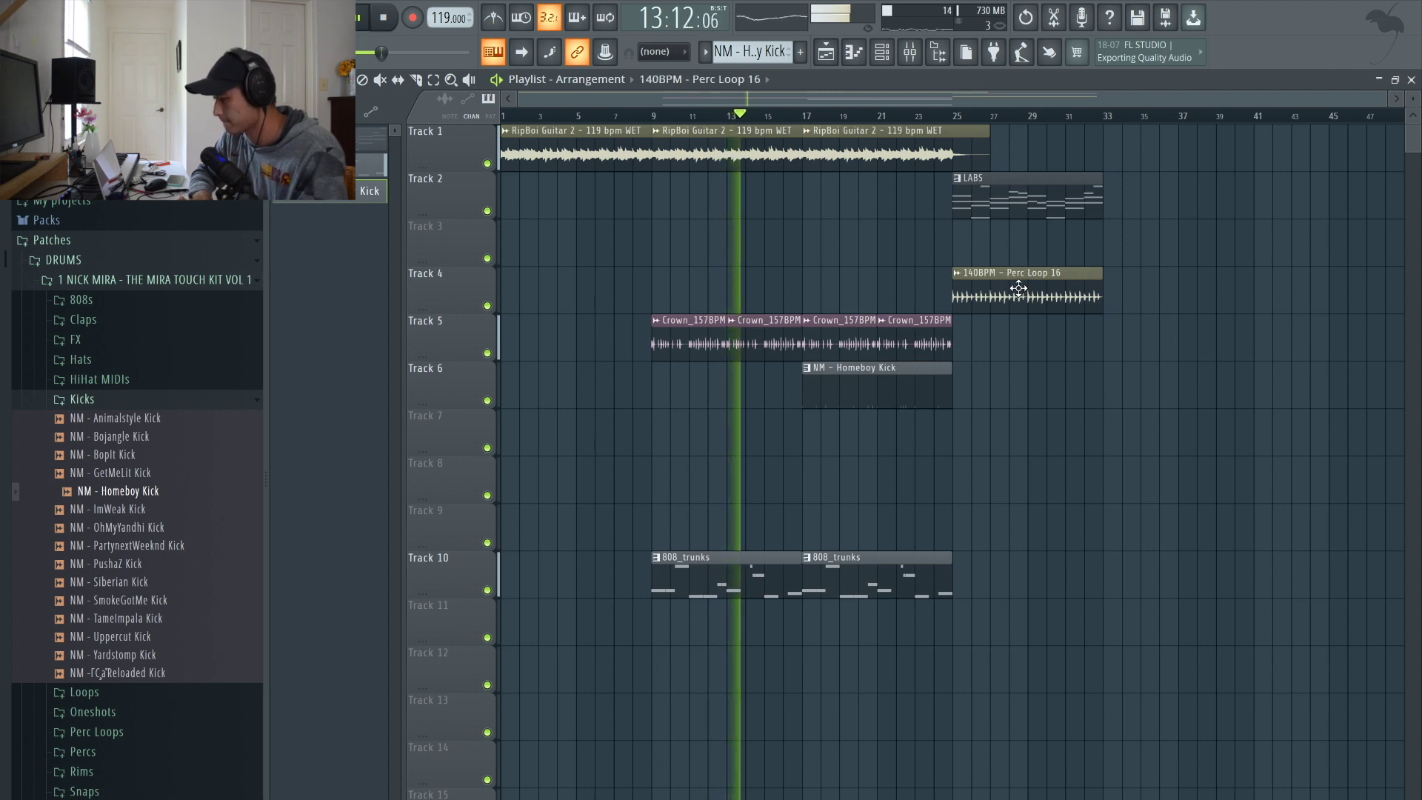
{"action": "left_click", "coordinate": [851, 274]}
{"action": "left_click_drag", "start_coordinate": [1010, 289], "coordinate": [1160, 289]}
{"action": "left_click_drag", "start_coordinate": [1022, 182], "coordinate": [1179, 186]}
{"action": "left_click_drag", "start_coordinate": [1064, 149], "coordinate": [1029, 161]}
{"action": "scroll", "coordinate": [1022, 276], "scroll_direction": "down", "scroll_amount": 2}
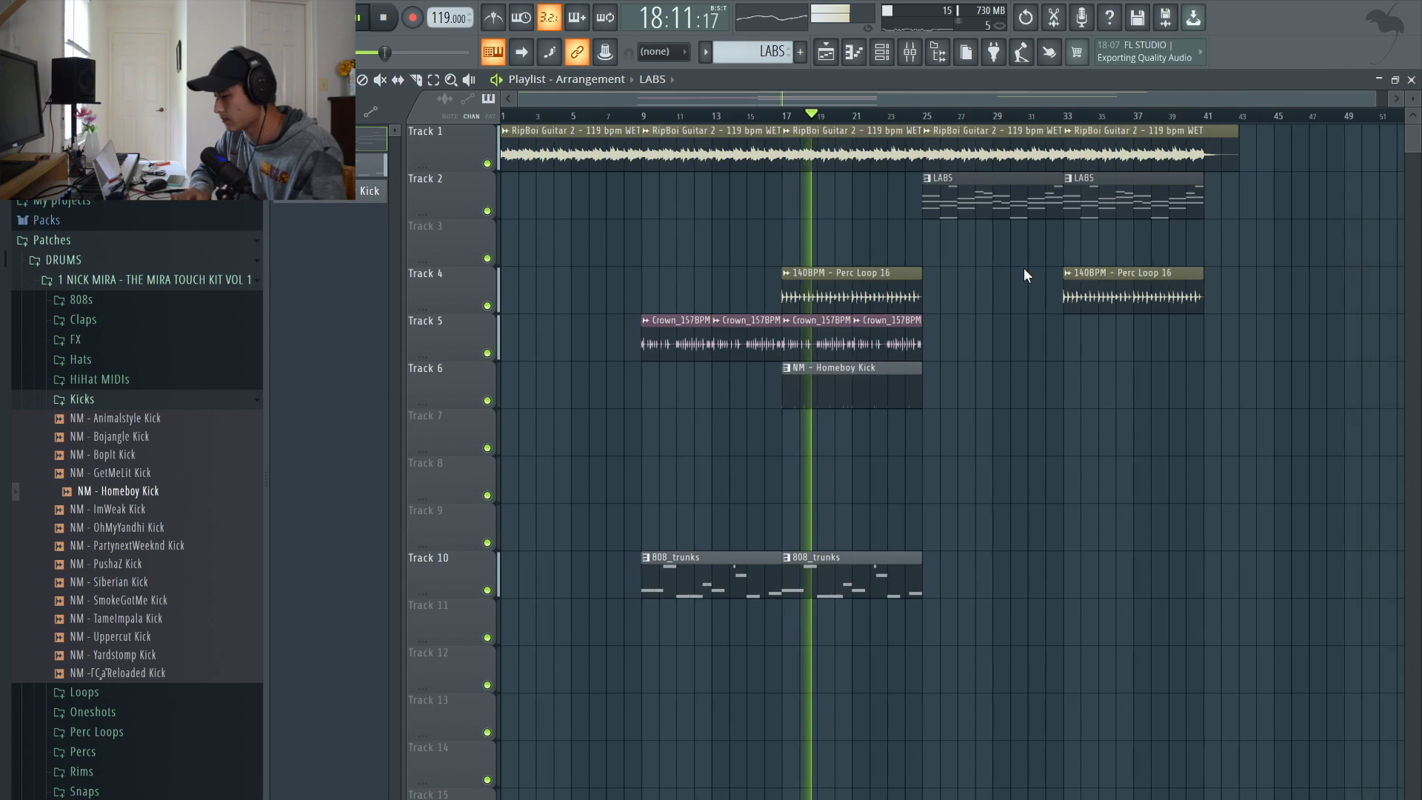
Move the 808_trunks clips up to Track 7, and shift all percussion, drum, kick and 808 clips up one track
{"action": "left_click", "coordinate": [738, 589], "text": "ctrl"}
{"action": "key", "text": "shift+Up"}
{"action": "key", "text": "shift+Up"}
{"action": "key", "text": "shift+Up"}
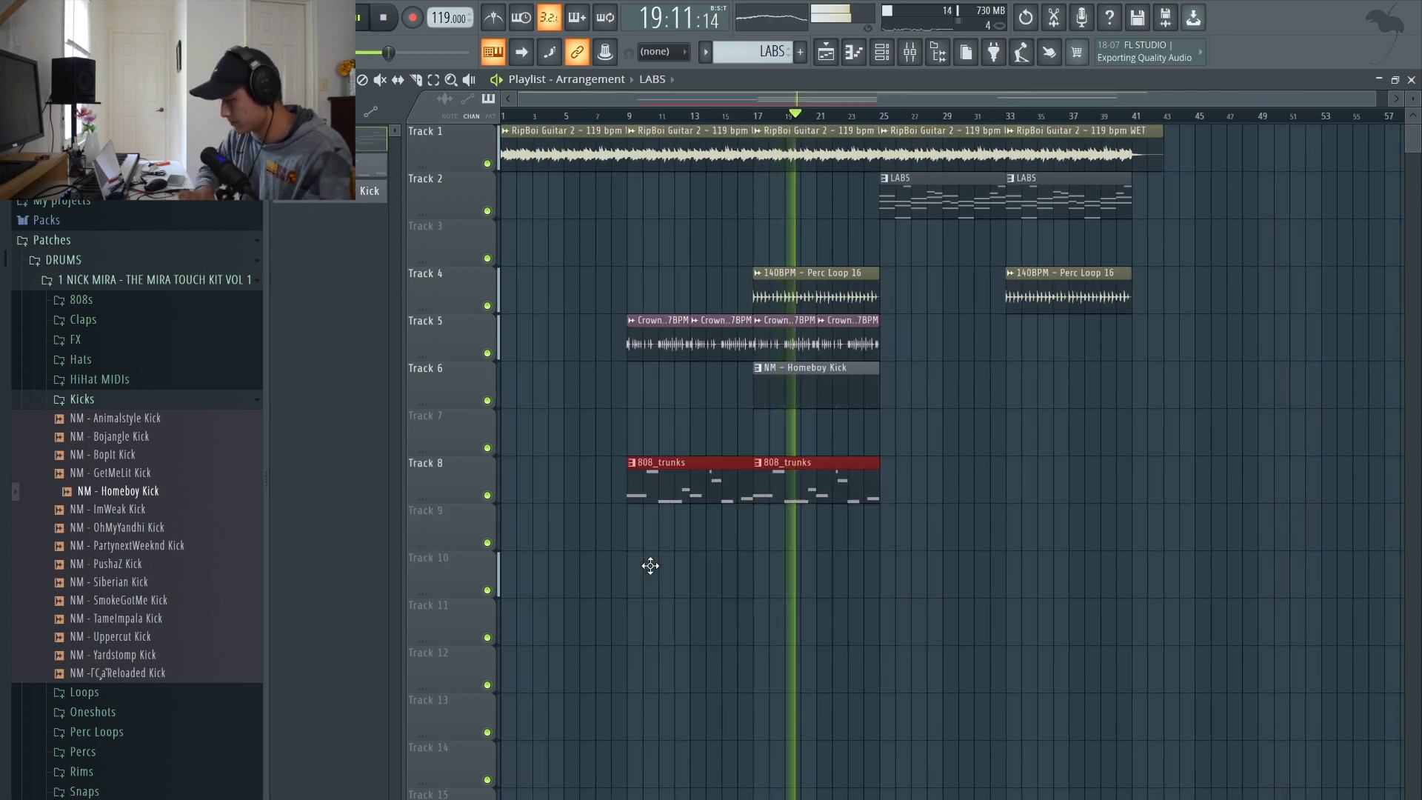
{"action": "left_click", "coordinate": [1149, 407]}
{"action": "left_click_drag", "start_coordinate": [1166, 467], "coordinate": [633, 268]}
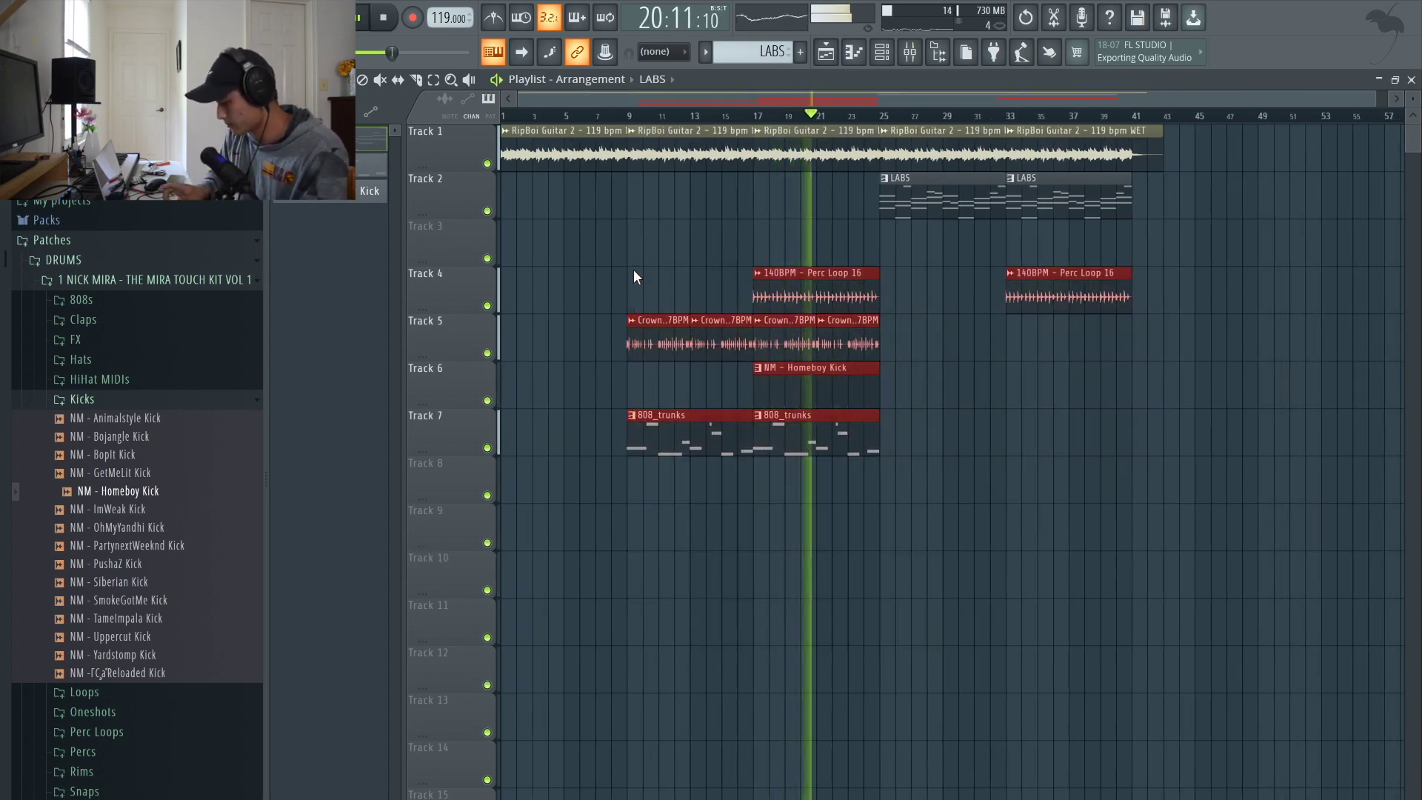
{"action": "key", "text": "shift+Up"}
{"action": "left_click", "coordinate": [1111, 403]}
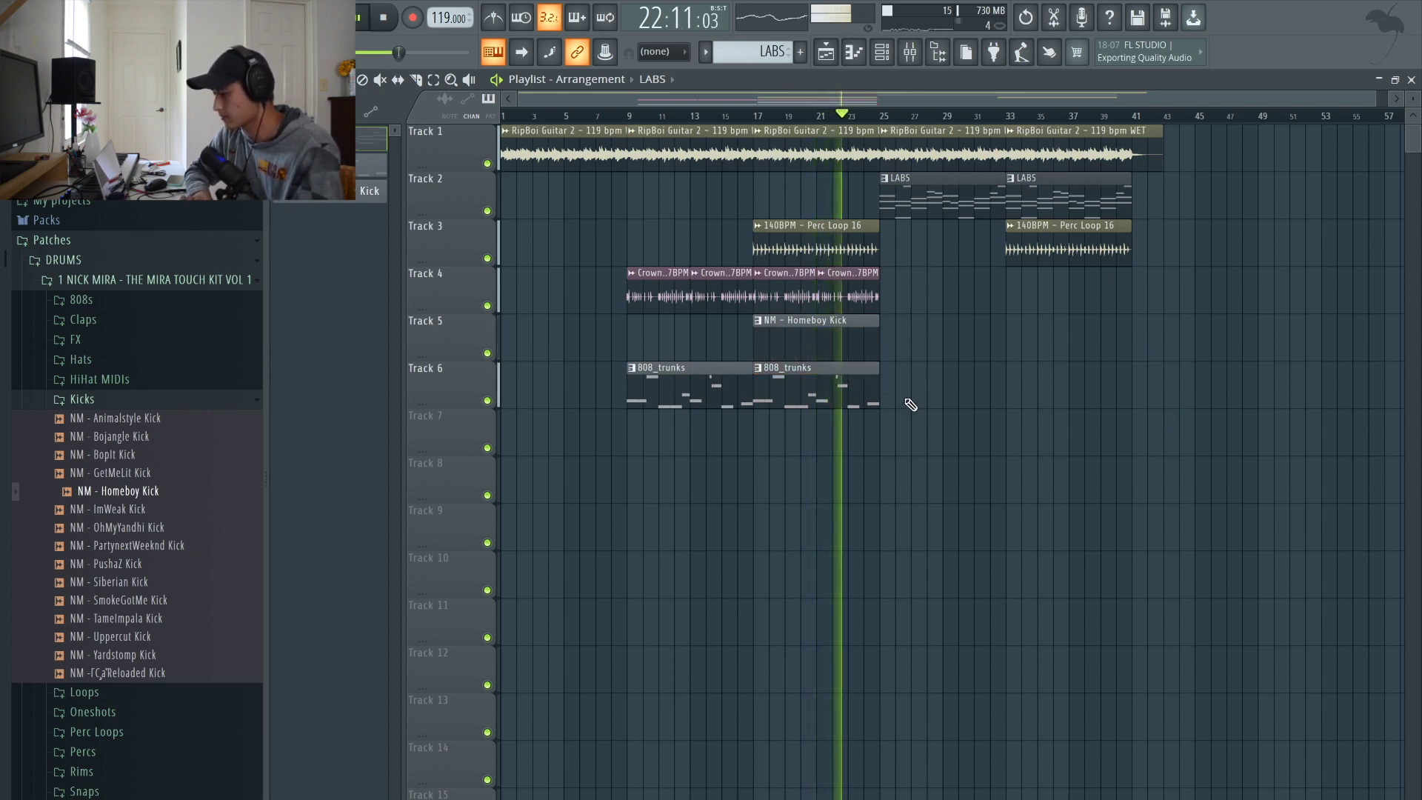
Copy the 808_trunks, Crown_157BPM and NM - Homeboy Kick clips to bar 33 for an eight-bar section
{"action": "left_click_drag", "start_coordinate": [825, 385], "coordinate": [1078, 385]}
{"action": "left_click", "coordinate": [920, 325]}
{"action": "right_click", "coordinate": [970, 327]}
{"action": "left_click_drag", "start_coordinate": [912, 354], "coordinate": [1021, 286]}
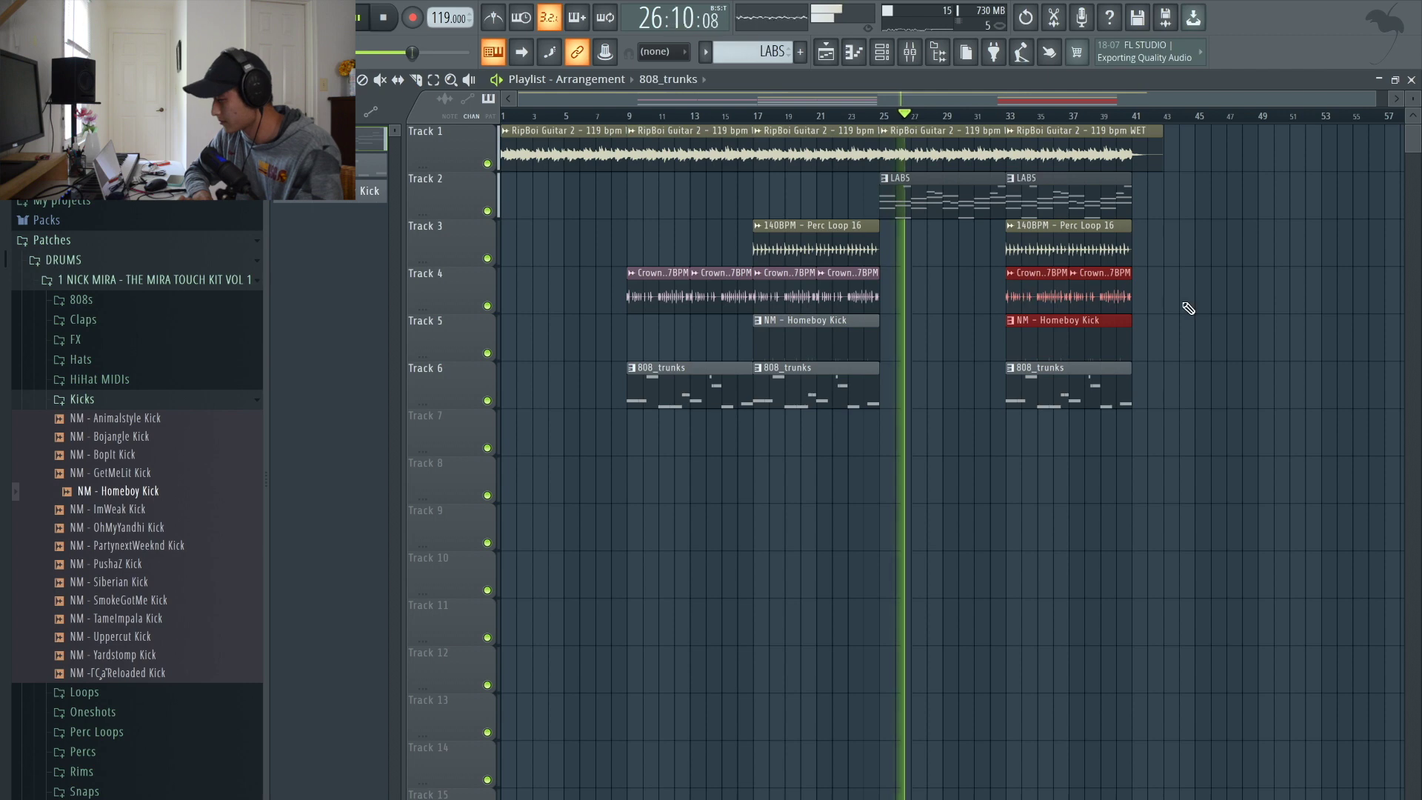
Duplicate every clip from bars 9 to 41 directly after the existing arrangement, starting at bar 41
{"action": "left_click_drag", "start_coordinate": [1184, 454], "coordinate": [652, 123]}
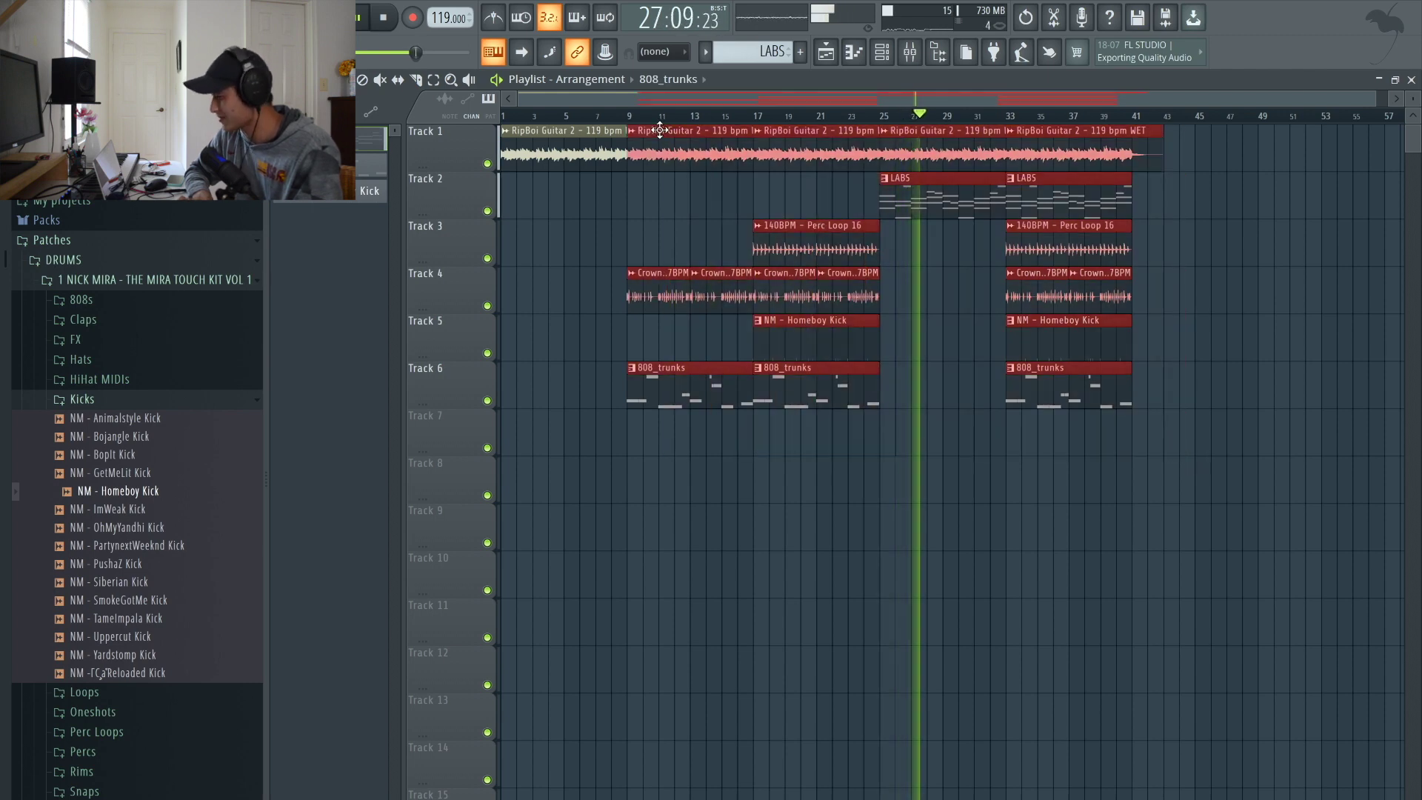
{"action": "key", "text": "ctrl+b"}
{"action": "scroll", "coordinate": [1171, 197], "scroll_direction": "down", "scroll_amount": 4}
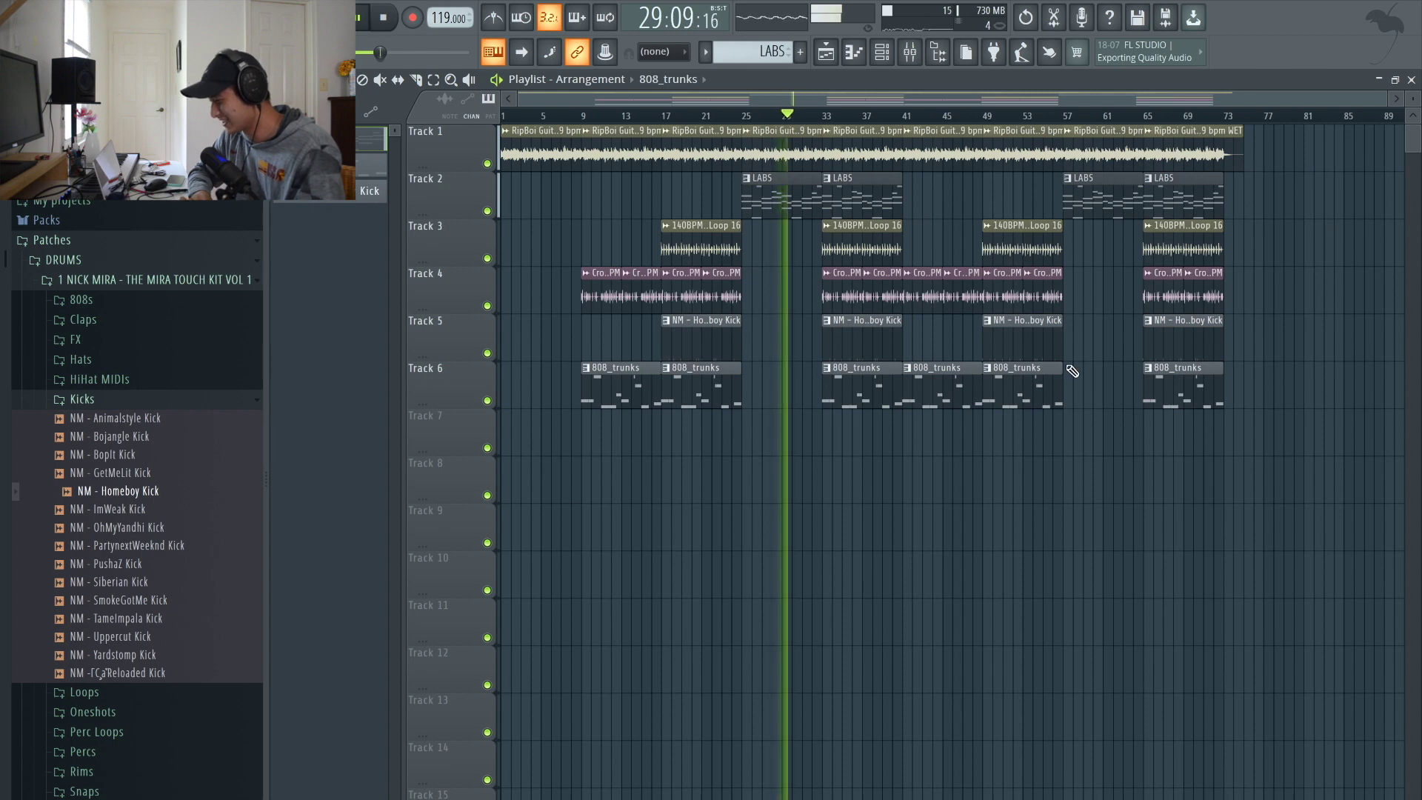
Duplicate the guitar, percussion, drum, kick and 808 clips from bars 41 to 57 to start at bar 73
{"action": "left_click_drag", "start_coordinate": [1049, 406], "coordinate": [928, 132]}
{"action": "key", "text": "ctrl+b"}
{"action": "key", "text": "ctrl+b"}
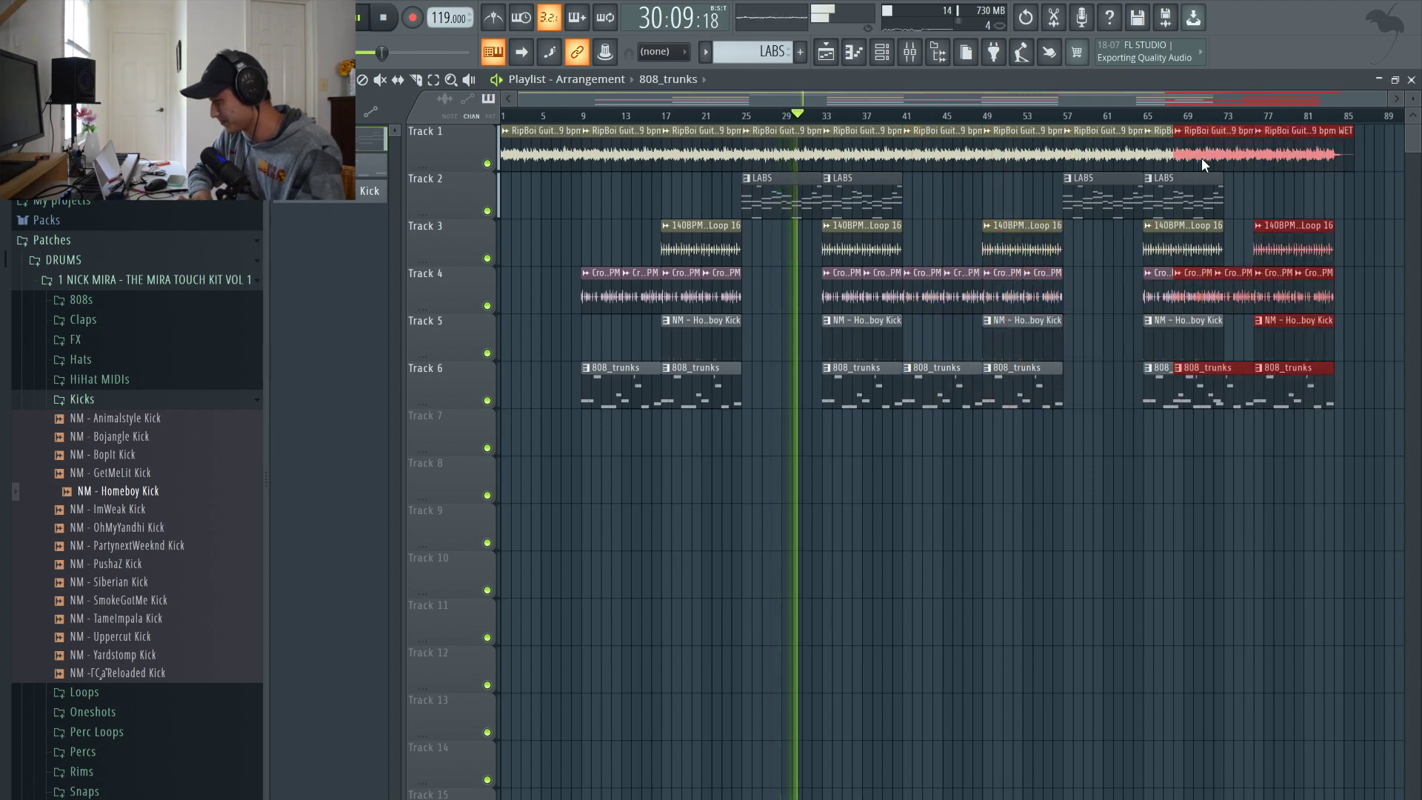
{"action": "left_click", "coordinate": [1258, 213]}
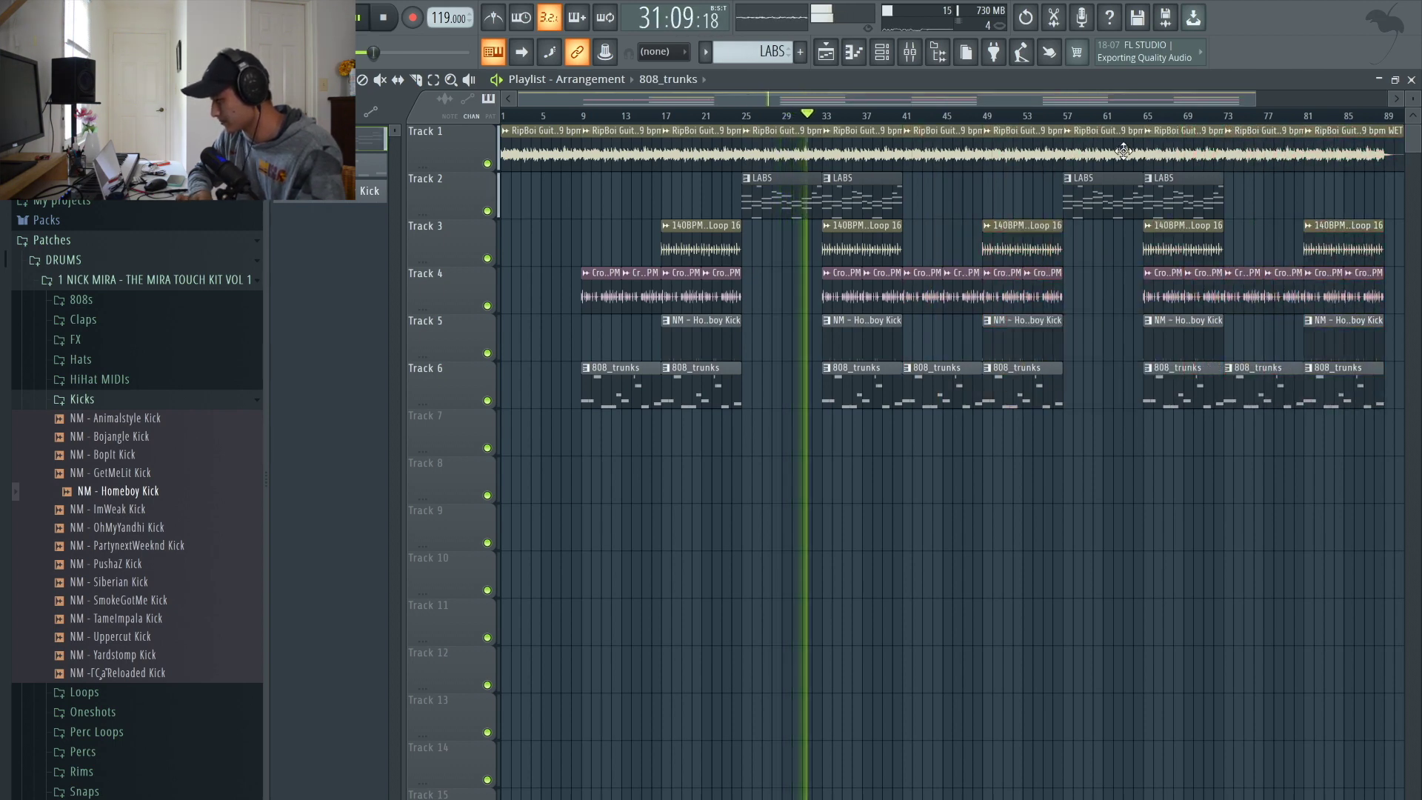
Delete the guitar clip at bar 57, and add a copy of the last guitar clip at bar 89 as an outro
{"action": "right_click", "coordinate": [1104, 152]}
{"action": "scroll", "coordinate": [1115, 322], "scroll_direction": "down", "scroll_amount": 1}
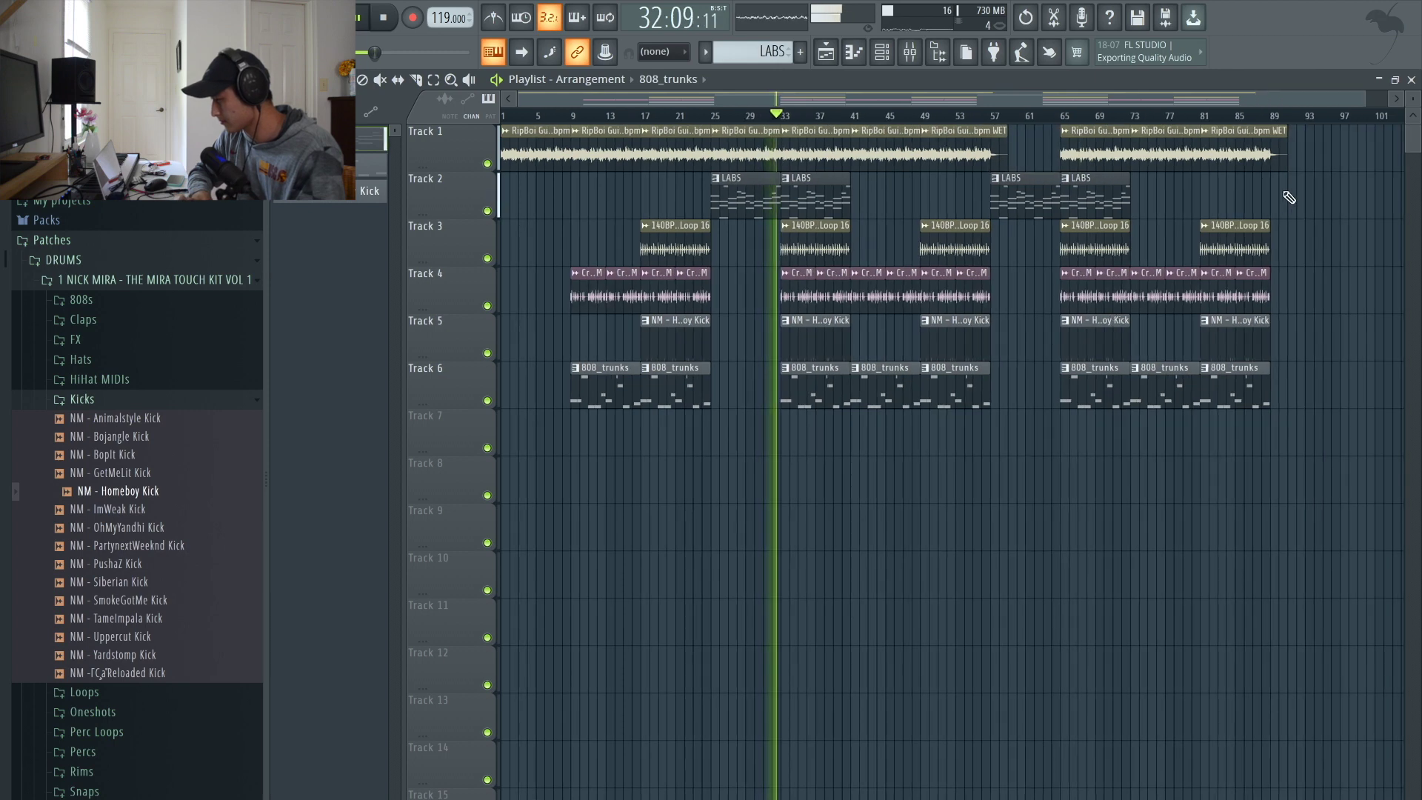
{"action": "left_click", "coordinate": [1228, 152]}
{"action": "left_click_drag", "start_coordinate": [1228, 152], "coordinate": [1298, 153]}
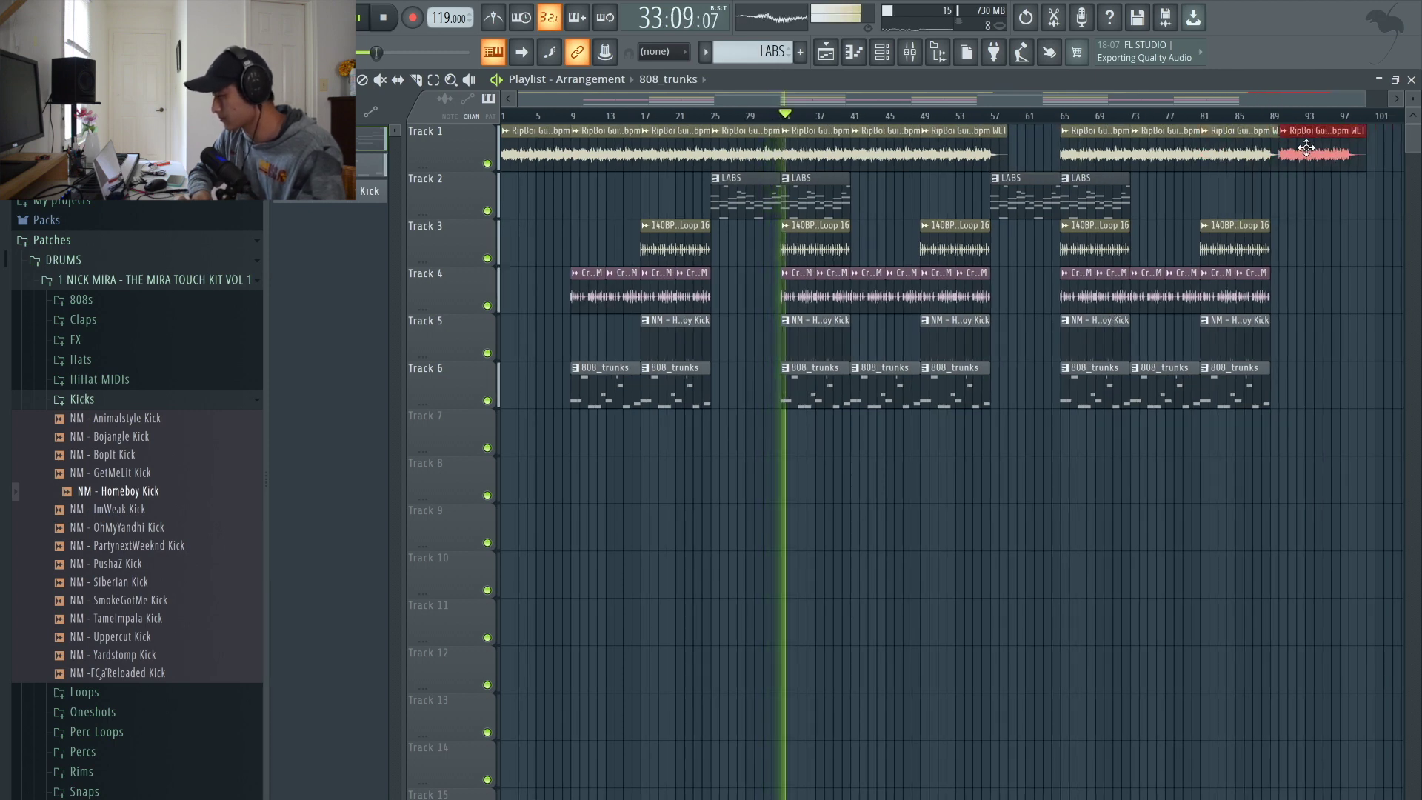
{"action": "left_click", "coordinate": [1302, 241]}
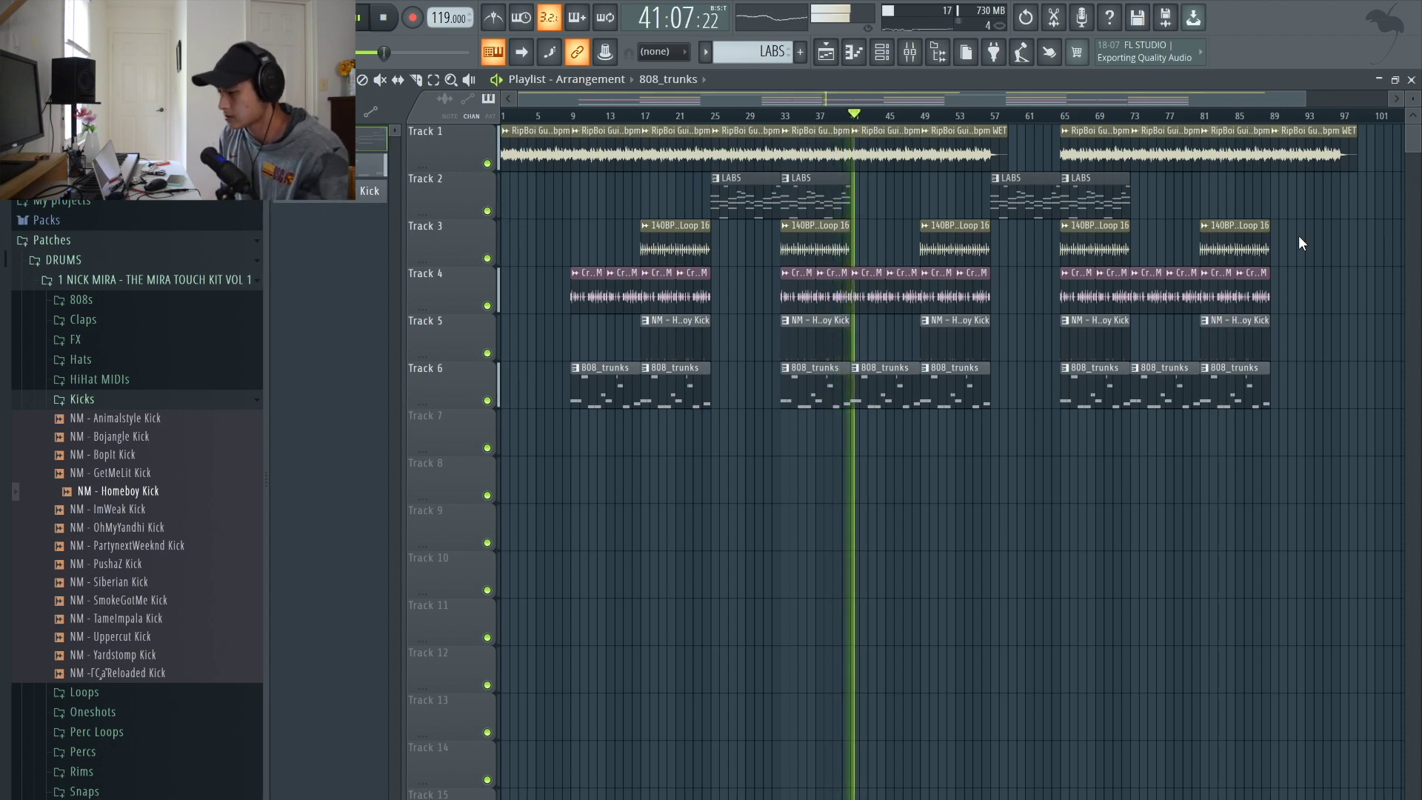
Stop playback, and open the audio device settings to check the device and buffer before closing them
{"action": "key", "text": "space"}
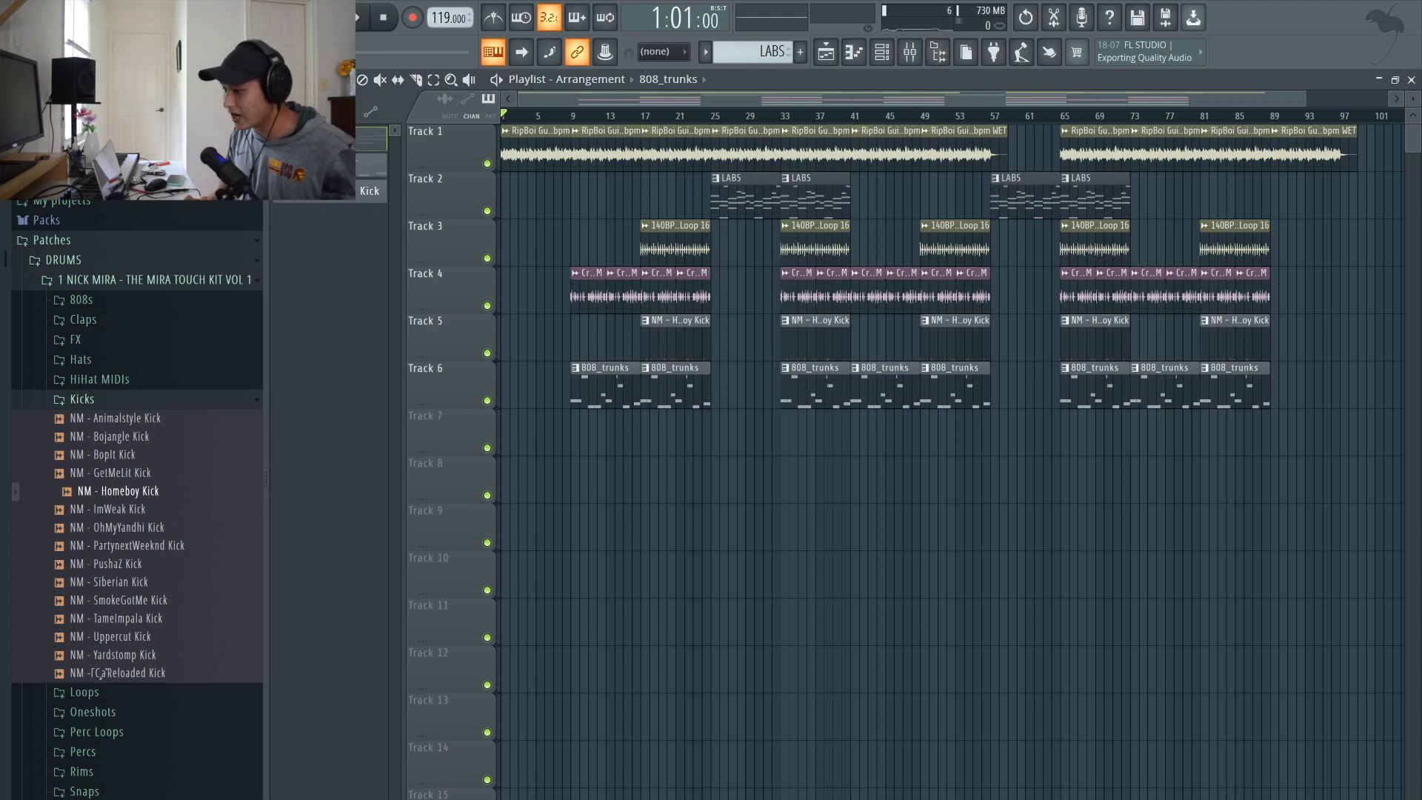
{"action": "key", "text": "alt+v"}
{"action": "key", "text": "Right"}
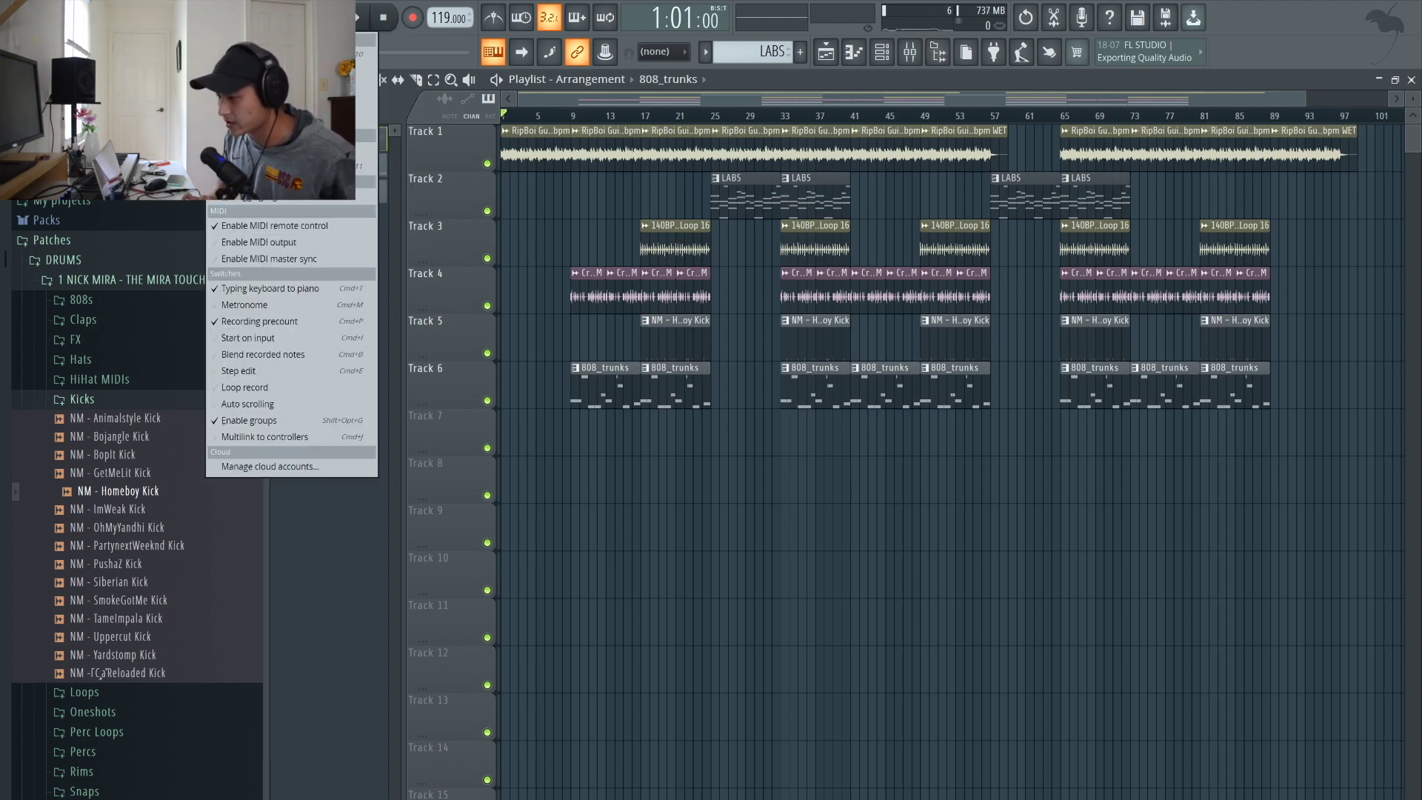
{"action": "key", "text": "Down"}
{"action": "key", "text": "Return"}
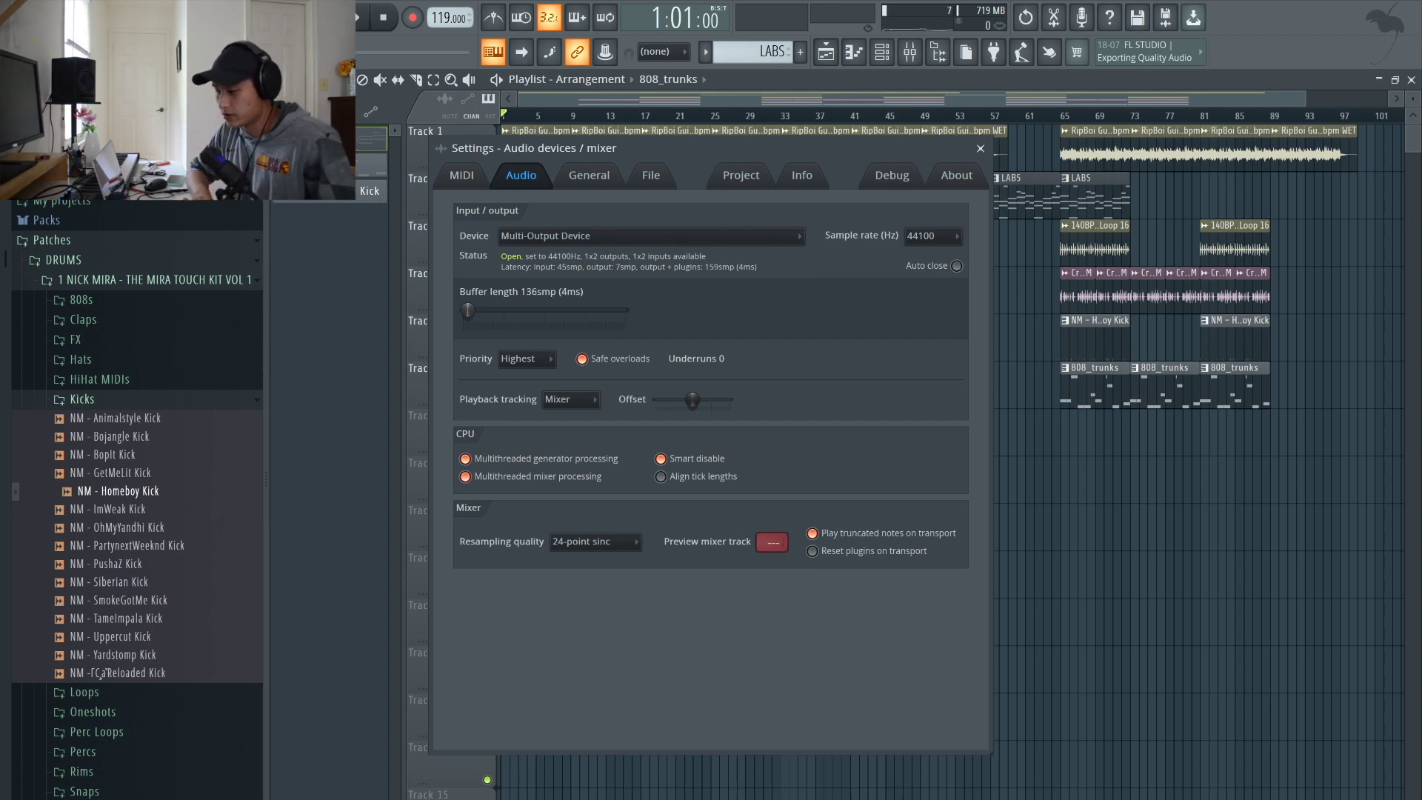
{"action": "left_click", "coordinate": [981, 149]}
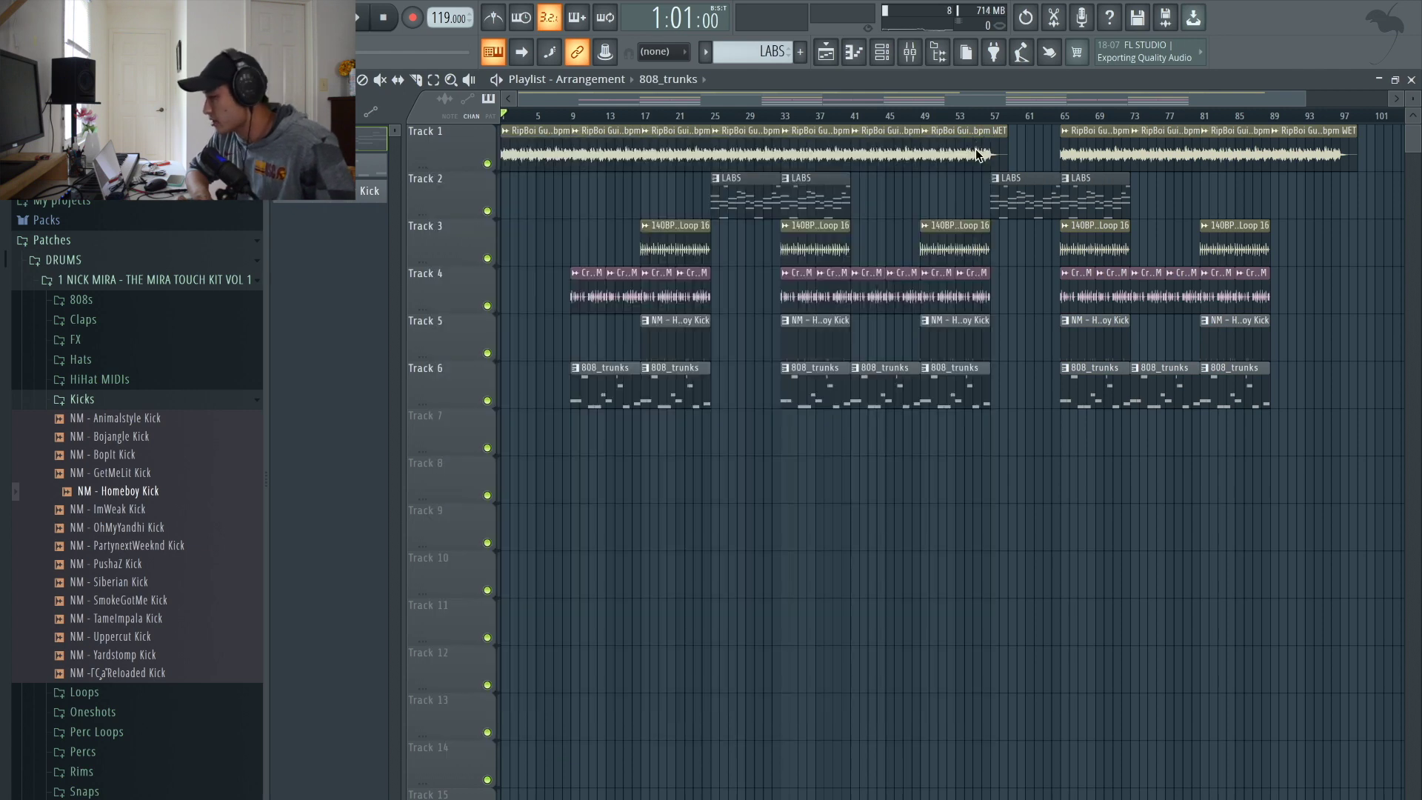
Play the arrangement from the start, bar 9 and bar 25 to check the section changes, and stop playback
{"action": "key", "text": "space"}
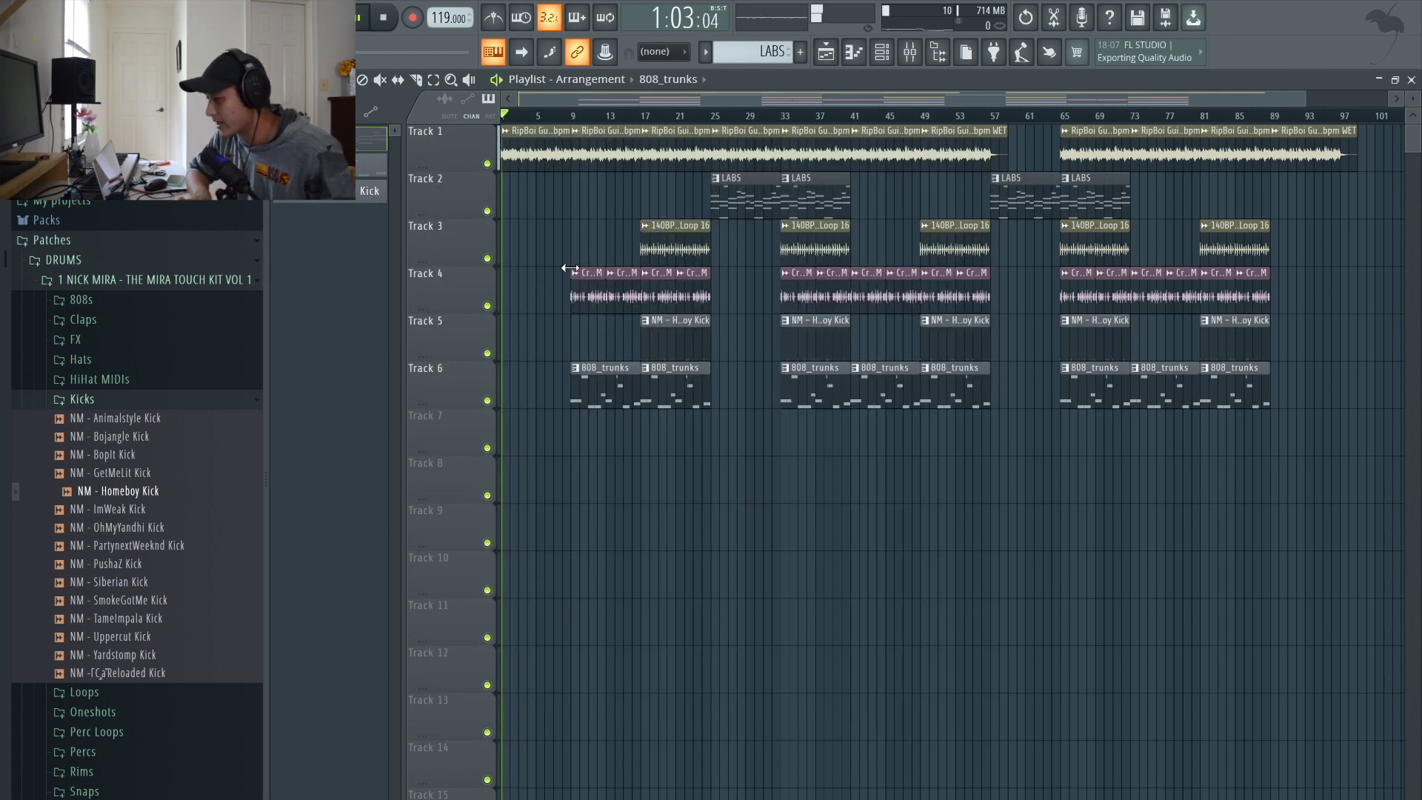
{"action": "left_click", "coordinate": [576, 117]}
{"action": "left_click", "coordinate": [715, 116]}
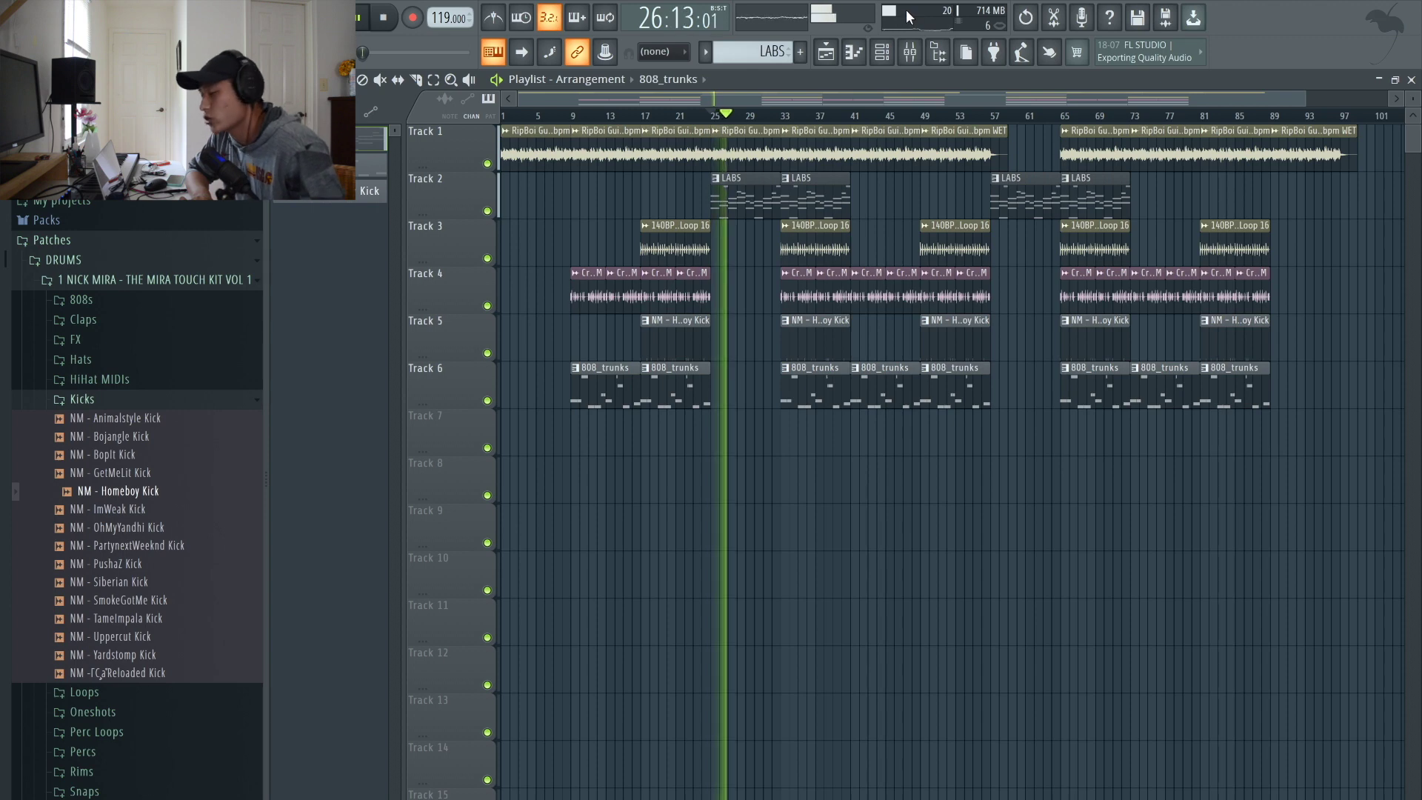
{"action": "key", "text": "space"}
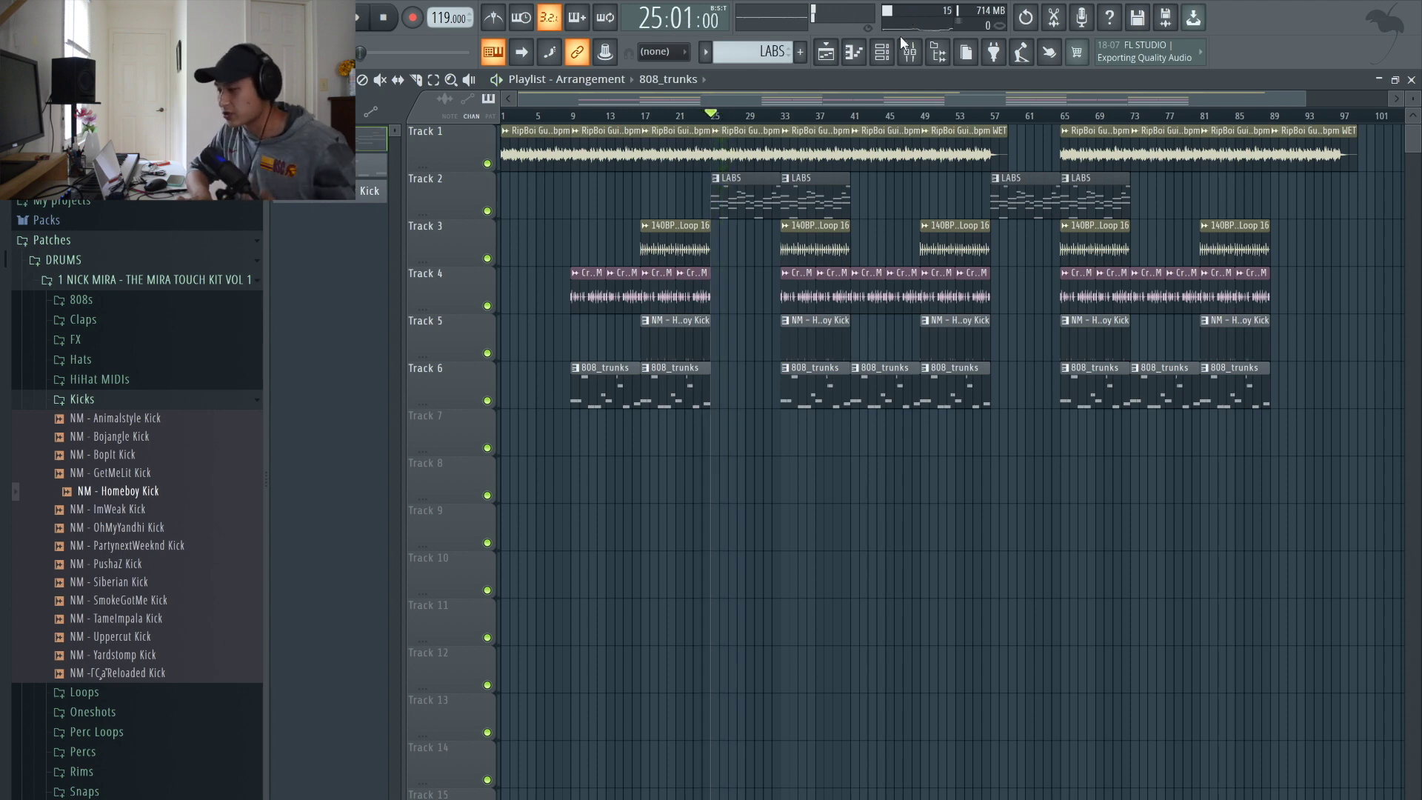